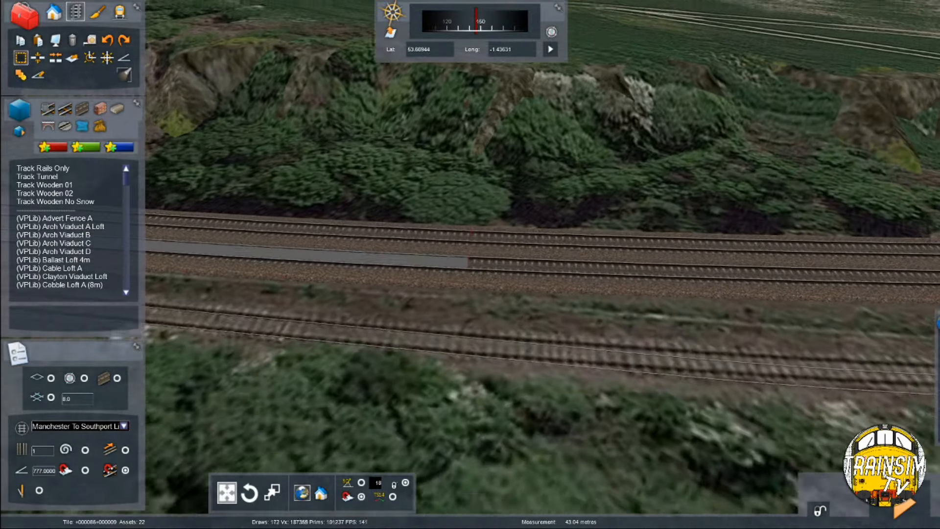
Measure along the near track to a point about 181 m away to find the AWS position
key(Right)
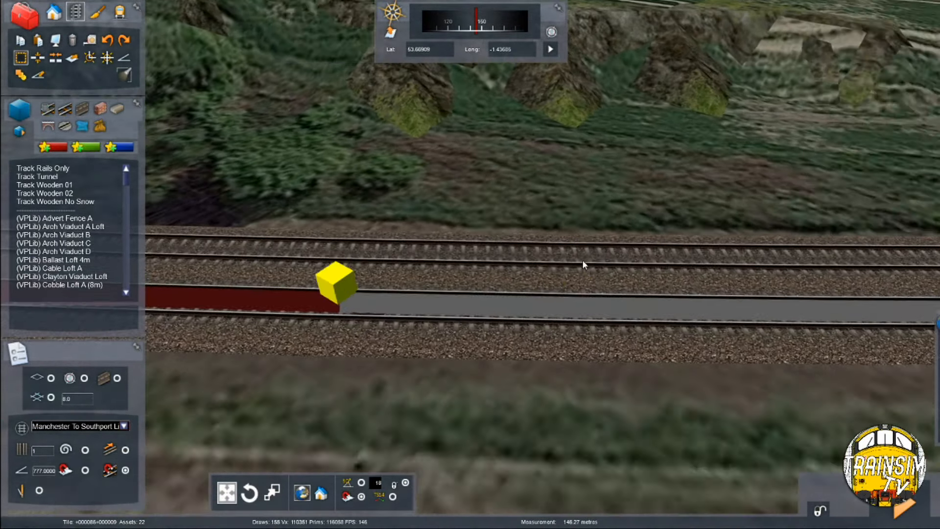
key(Up)
key(Up)
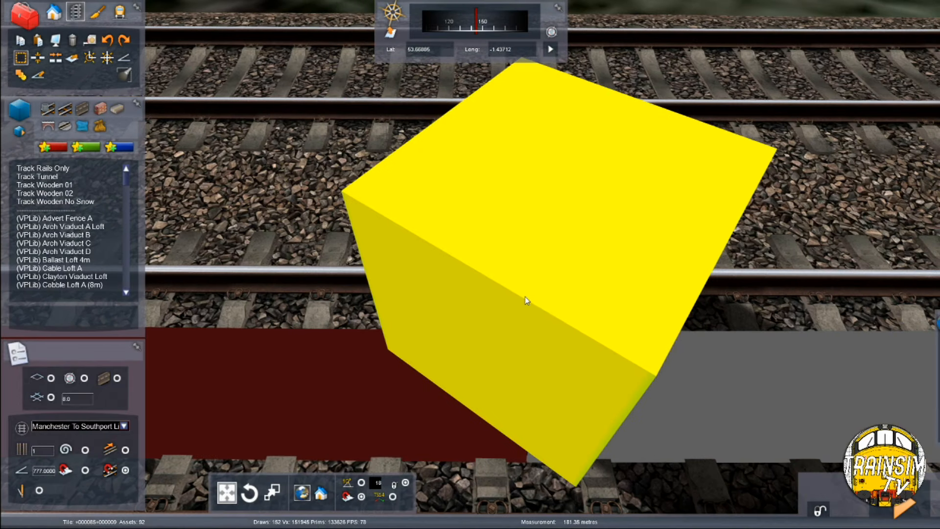
click(524, 296)
scroll(496, 290, down, 3)
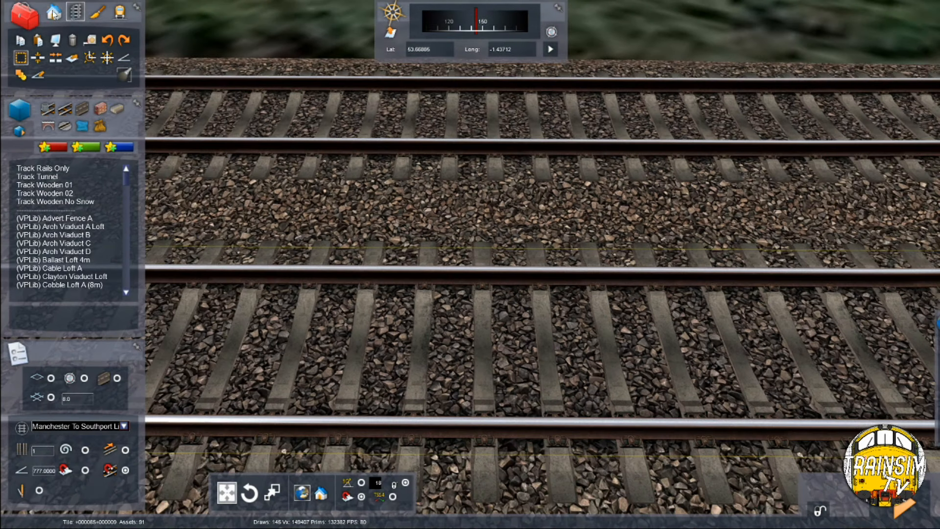
Switch to the object tools and select the JTMS AWS asset from the track infrastructure objects
click(51, 14)
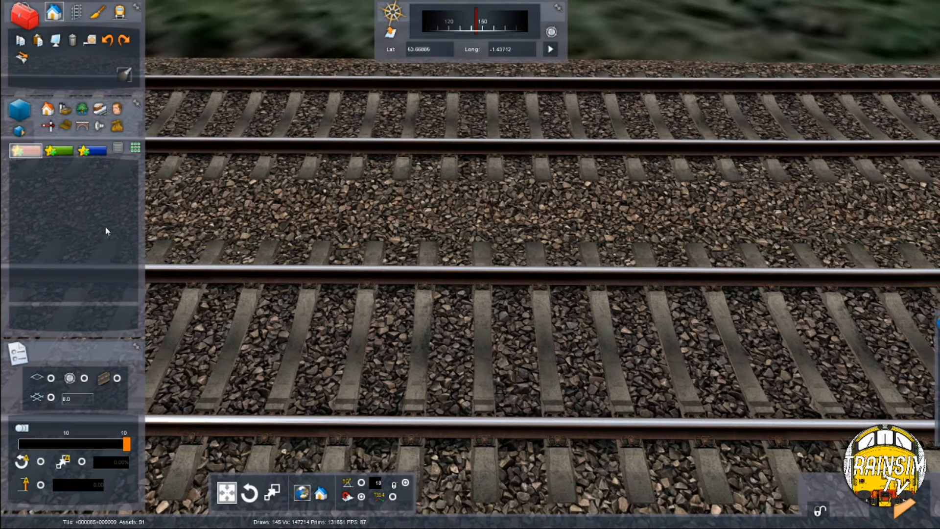
click(47, 126)
scroll(101, 201, up, 10)
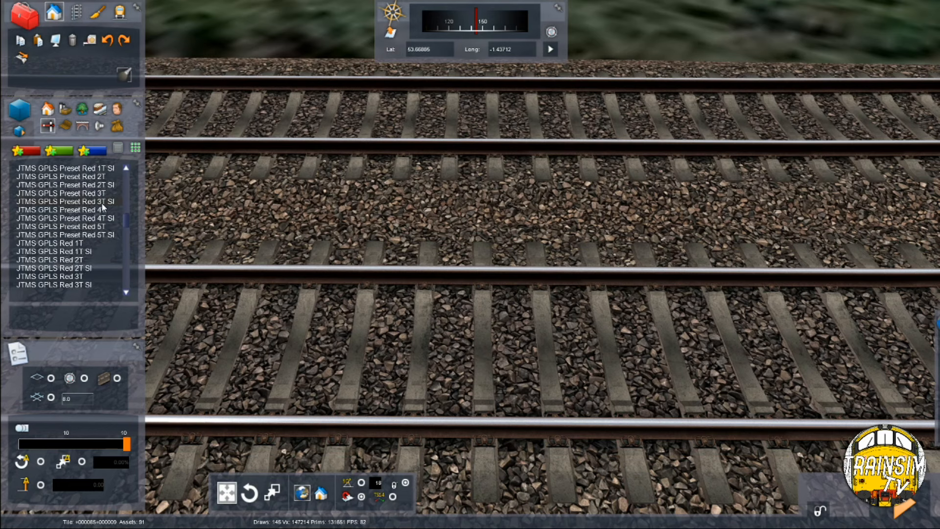
scroll(107, 205, up, 10)
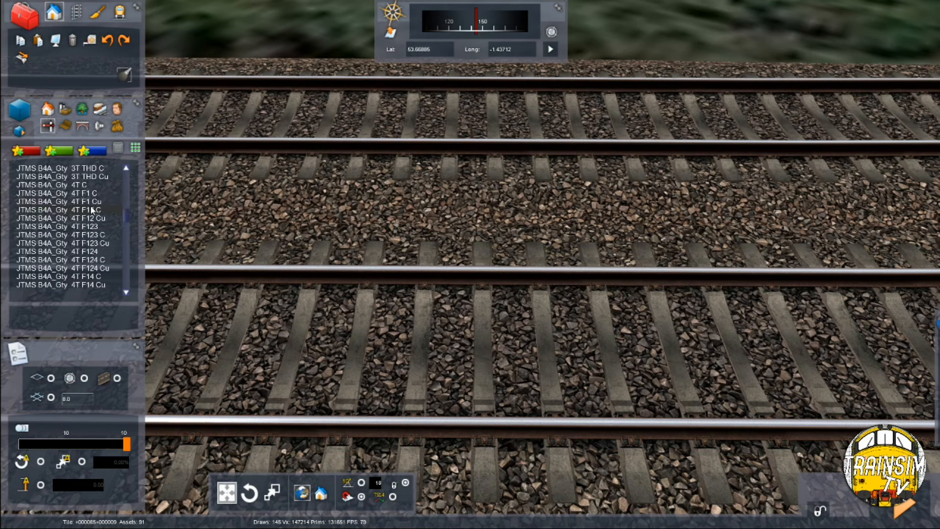
scroll(98, 198, up, 10)
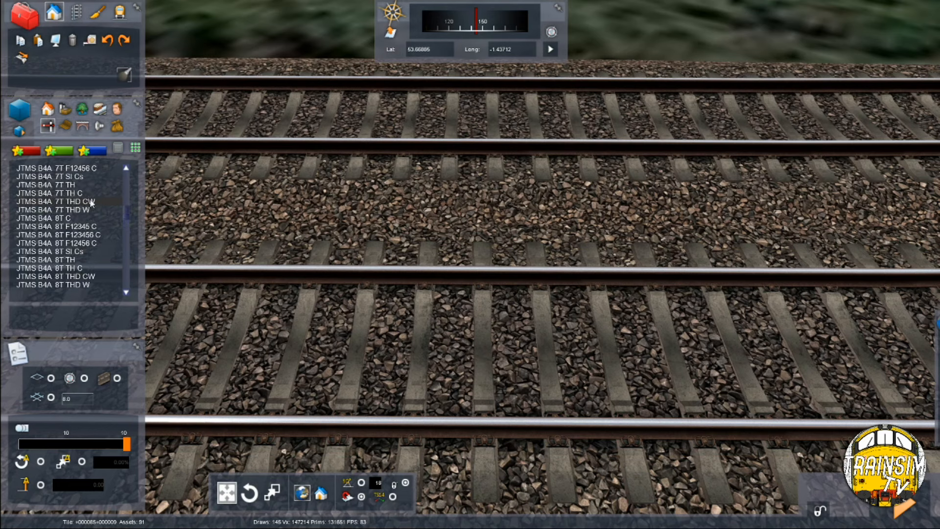
scroll(76, 208, up, 10)
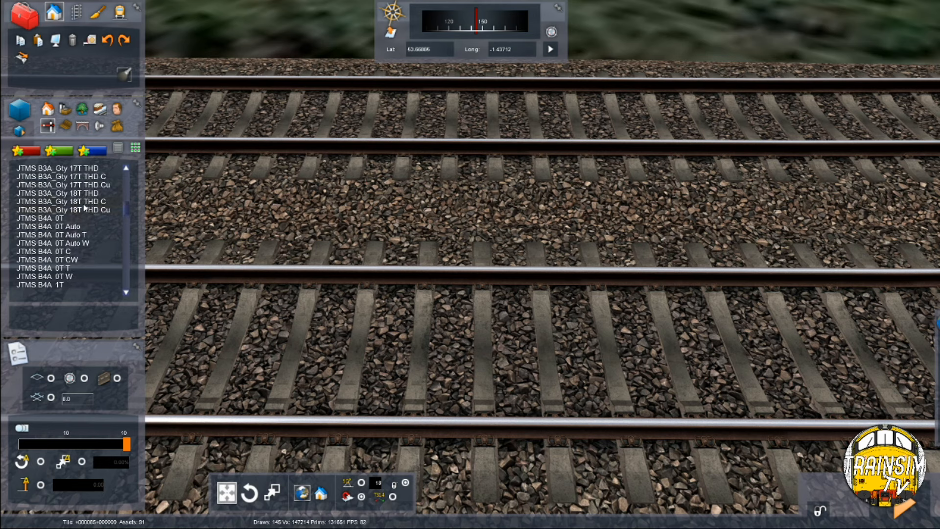
scroll(73, 209, up, 10)
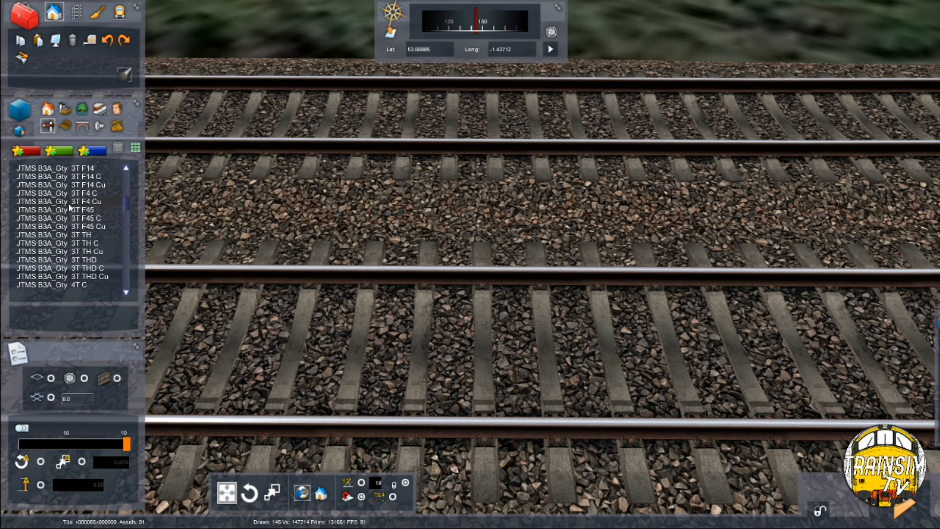
scroll(68, 220, up, 10)
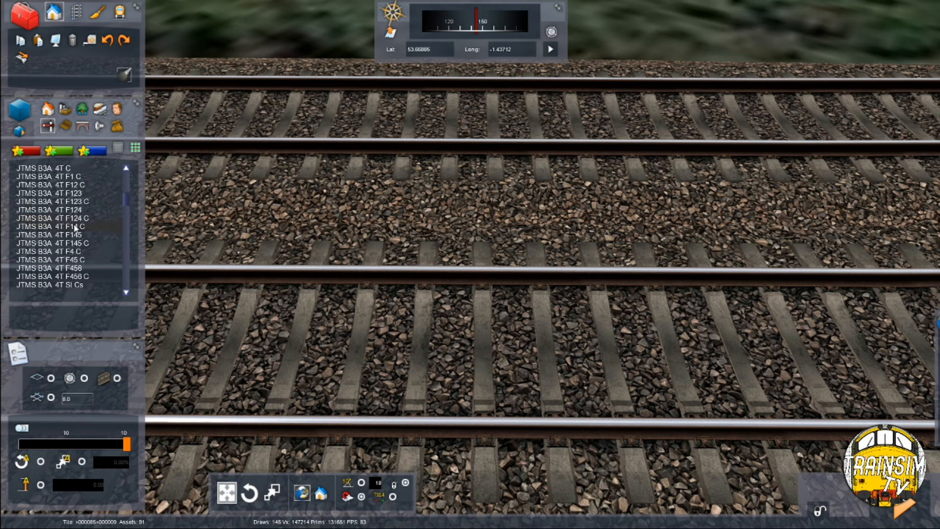
scroll(75, 227, up, 10)
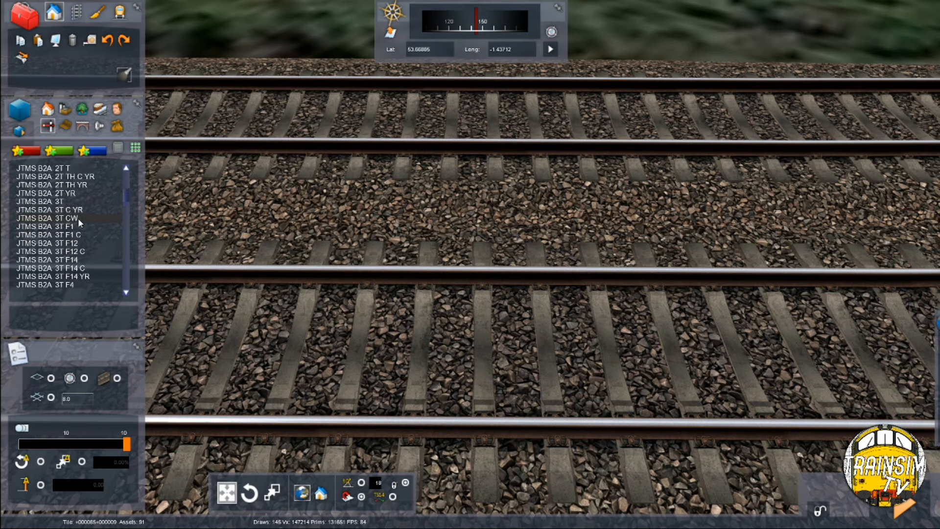
click(73, 184)
Place the JTMS AWS ramp on the near track at the measured point, between the rails
click(485, 303)
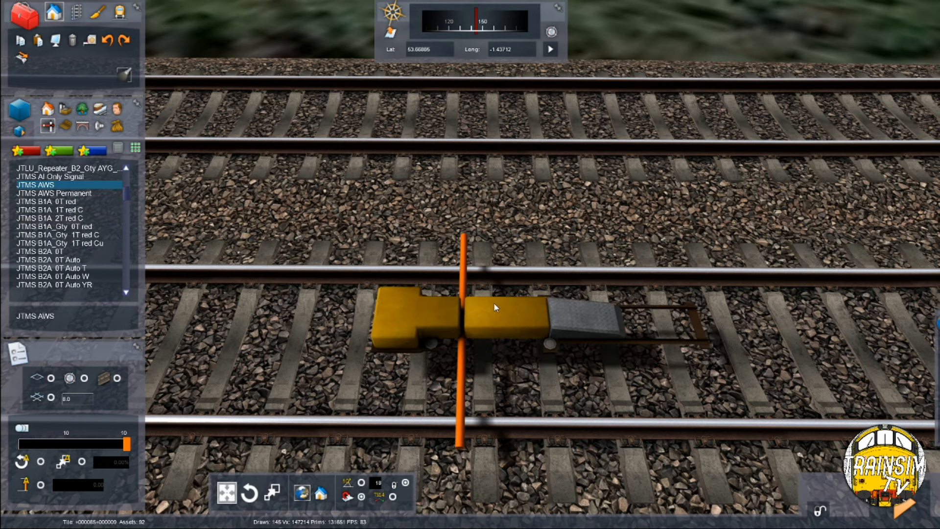
right_click(484, 300)
click(485, 299)
shift+drag(484, 299, 480, 289)
click(480, 289)
click(441, 169)
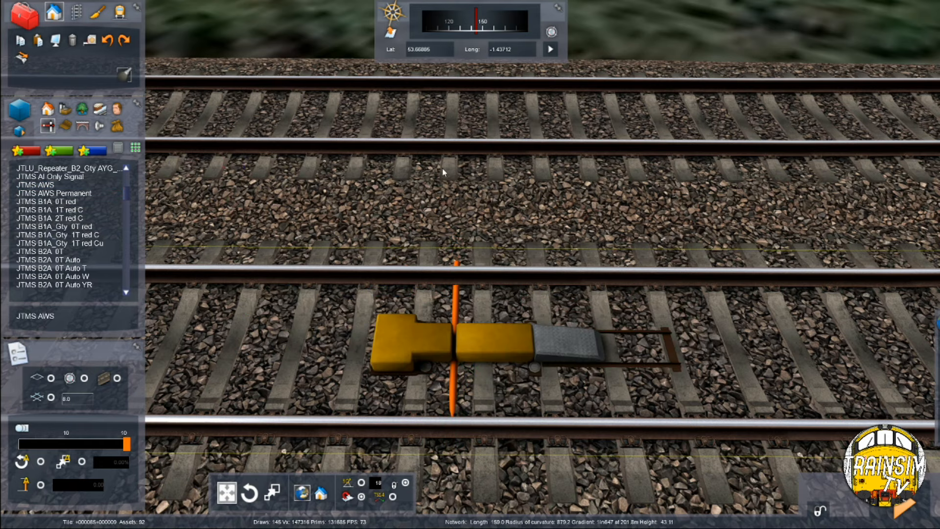
Inspect the placed AWS ramp from track level and its position on the line towards the signal
scroll(439, 196, down, 3)
right_drag(429, 246, 323, 177)
key(Up)
key(Down)
key(Left)
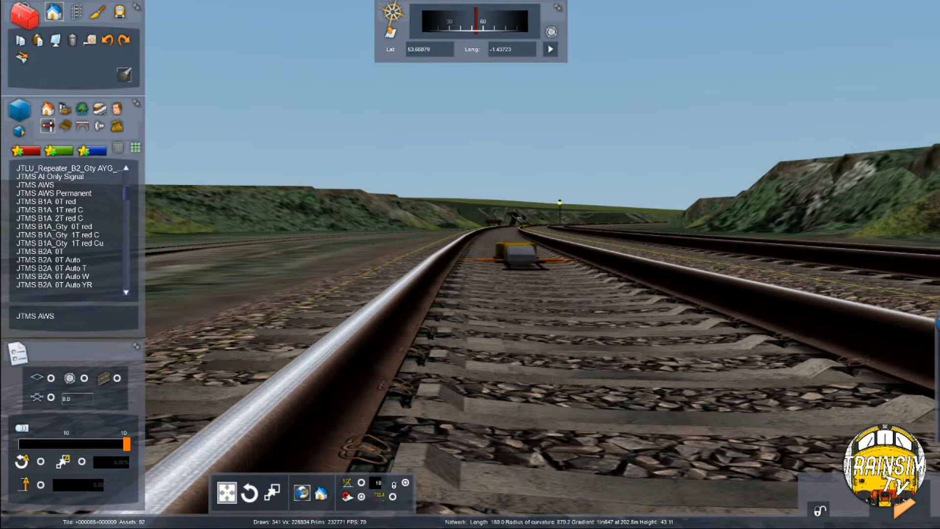
key(Right)
scroll(441, 259, down, 3)
scroll(443, 262, down, 8)
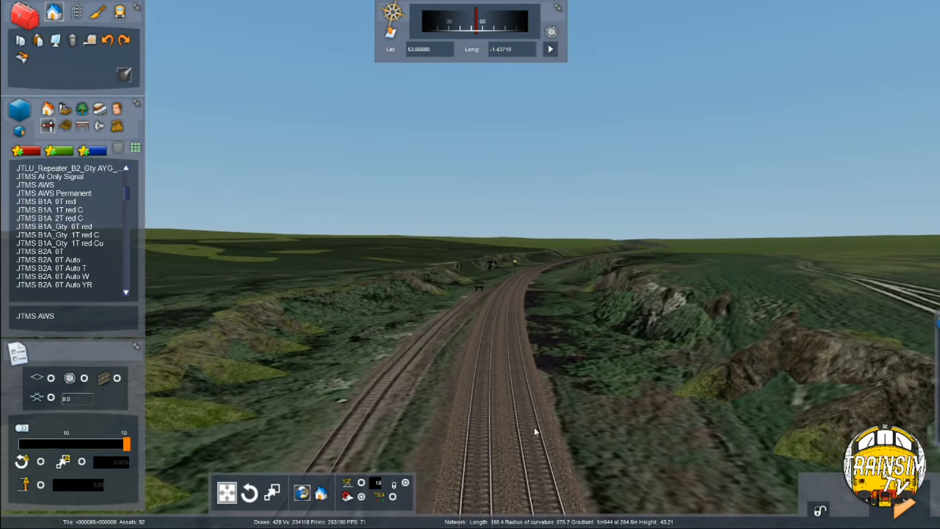
Examine the main line through the junctions and back to the signal in the cutting
right_drag(486, 288, 642, 292)
key(Up)
right_drag(486, 292, 505, 283)
key(Up)
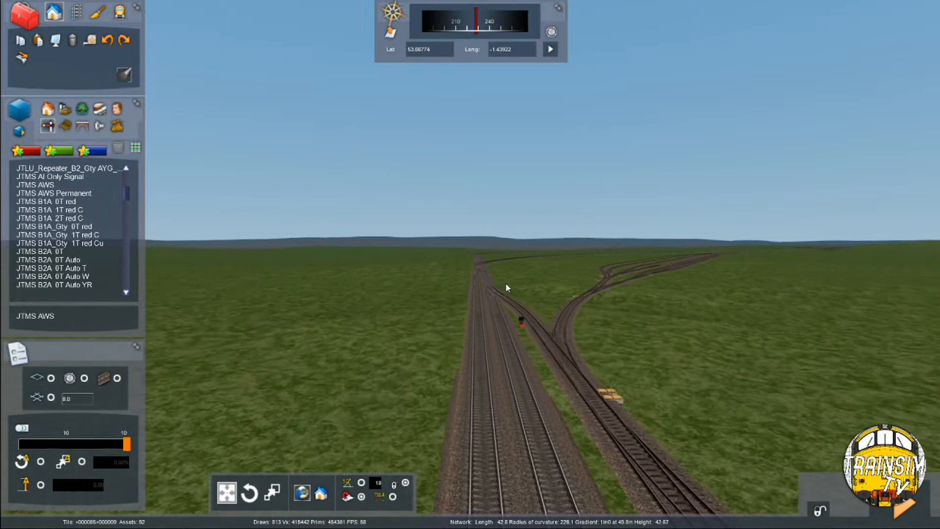
key(Up)
right_drag(511, 282, 365, 277)
key(Up)
key(Up)
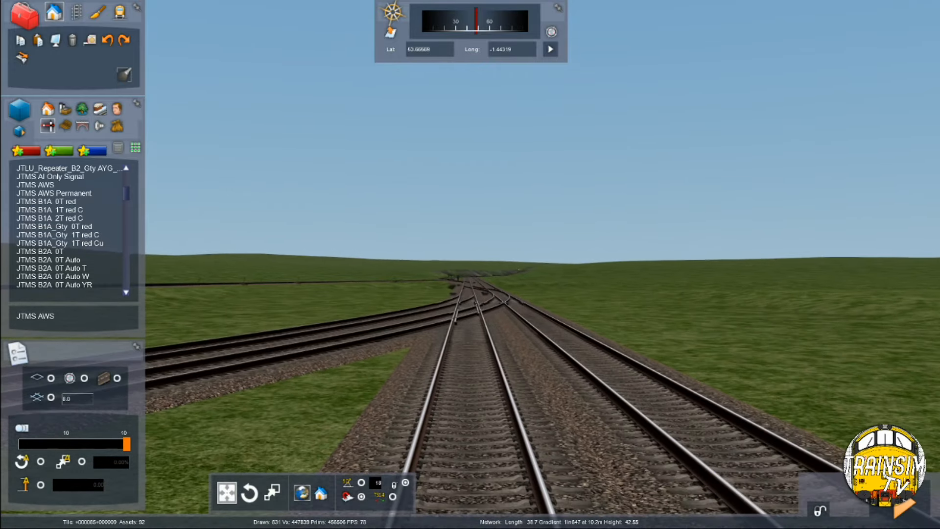
key(Up)
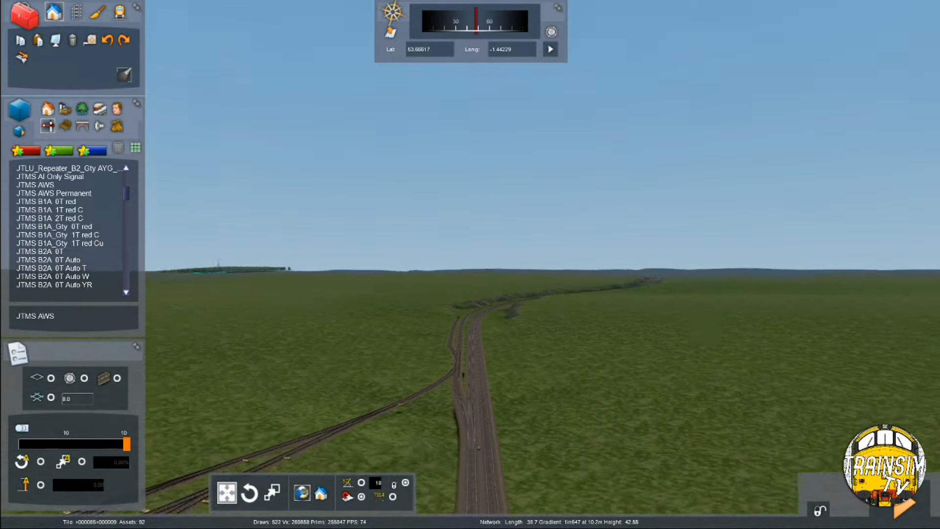
key(Up)
right_drag(493, 257, 505, 278)
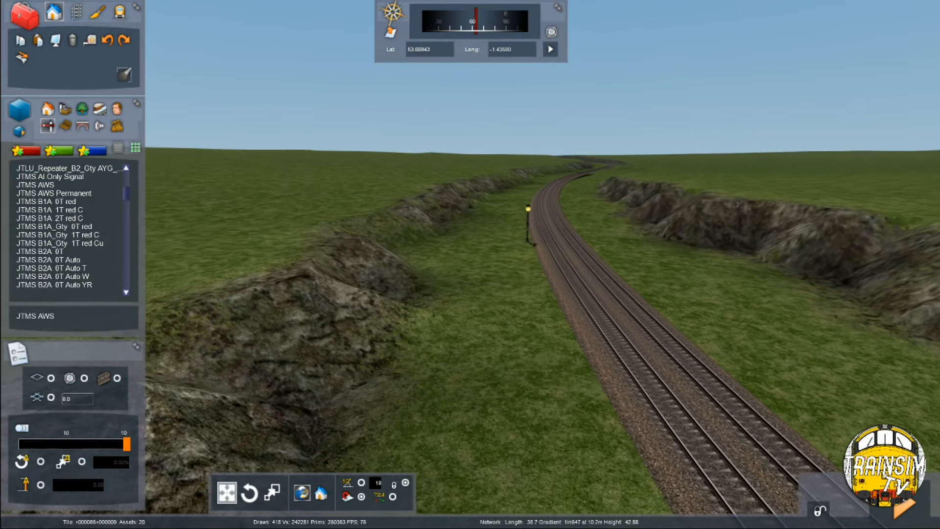
Save the changes to the route
key(F2)
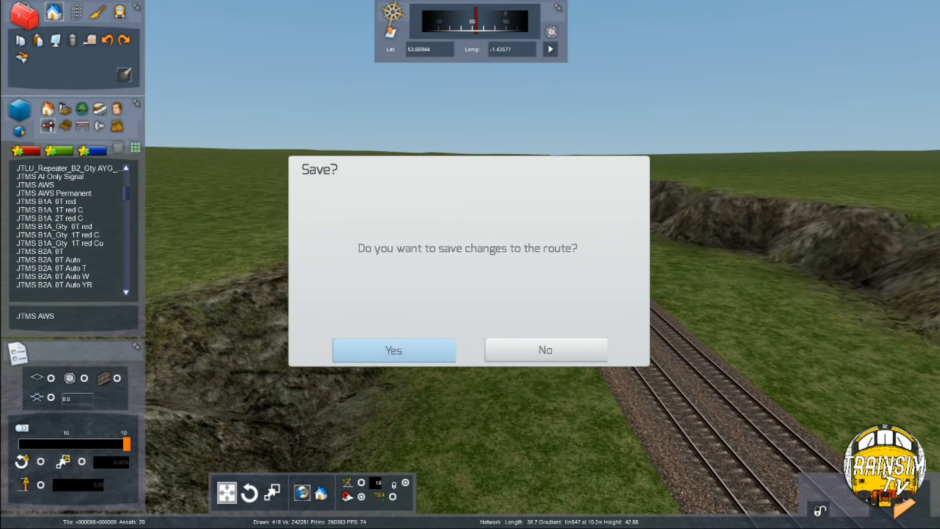
click(394, 350)
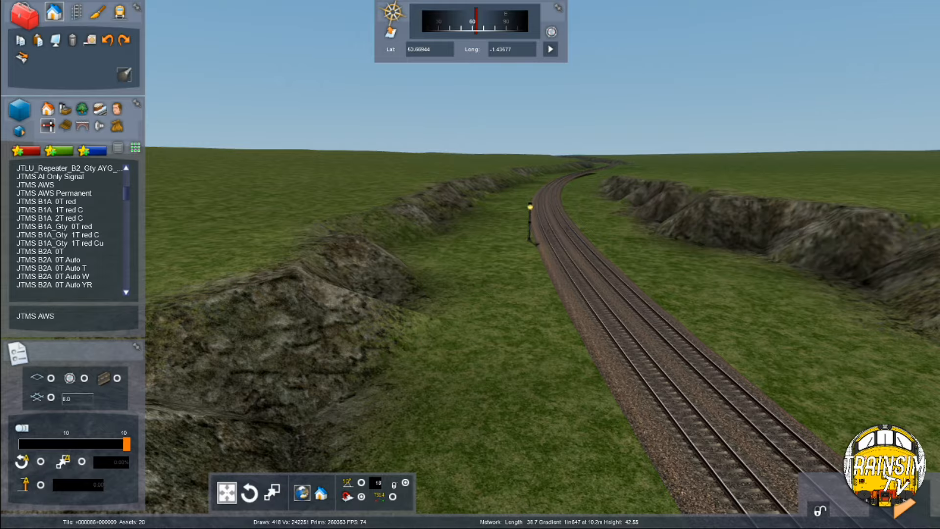
Turn on the satellite map overlay at the junction beside the main line
right_drag(426, 444, 429, 438)
key(Up)
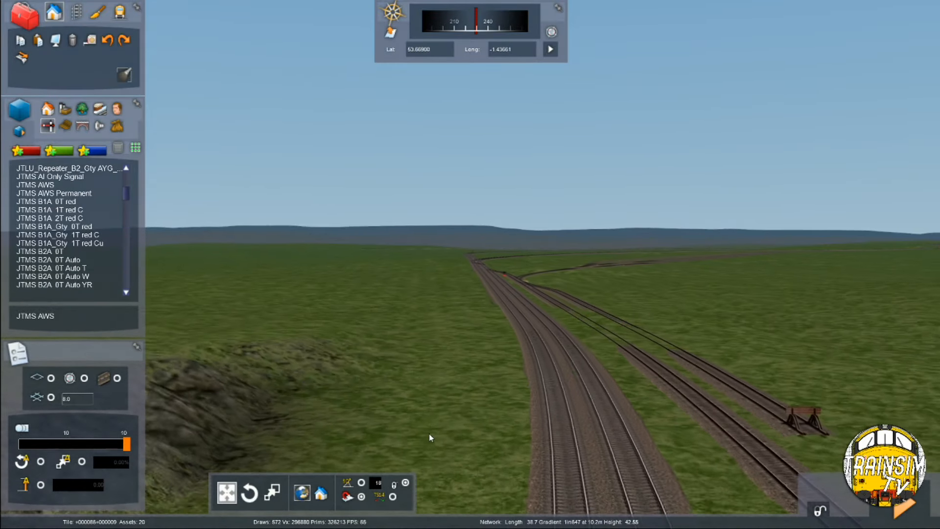
key(Up)
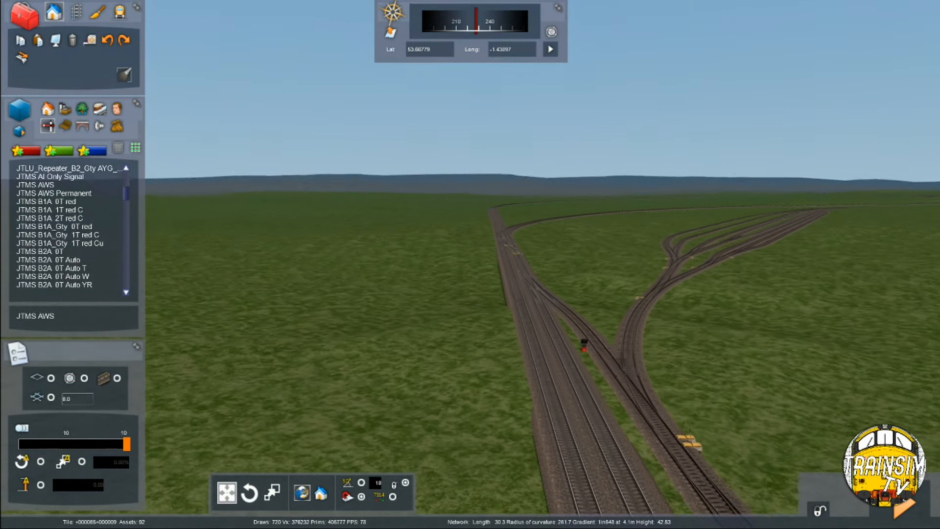
key(F8)
right_drag(550, 281, 550, 377)
key(Up)
mouse_move(882, 356)
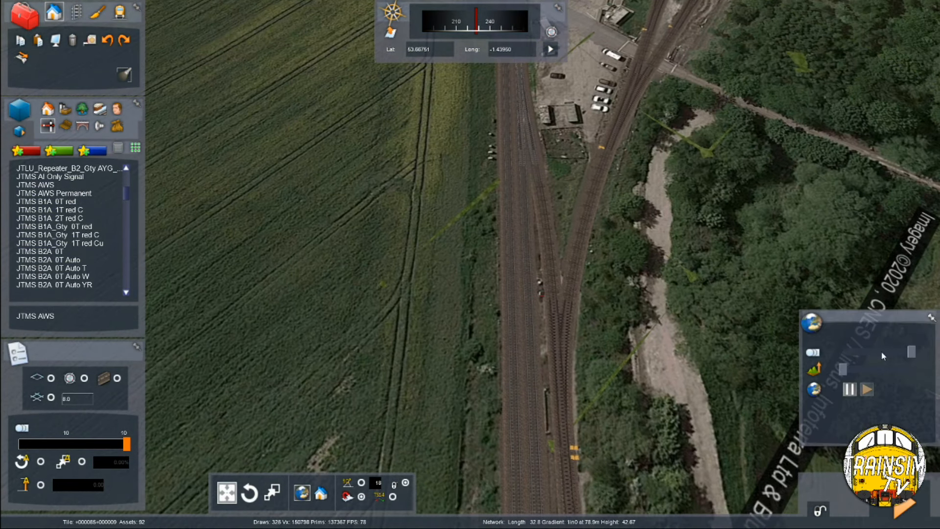
Raise the map overlay above the tracks and locate the lineside signal in the imagery
key(Down)
click(853, 368)
right_drag(697, 371, 694, 313)
key(Down)
right_drag(587, 333, 589, 377)
scroll(587, 372, up, 5)
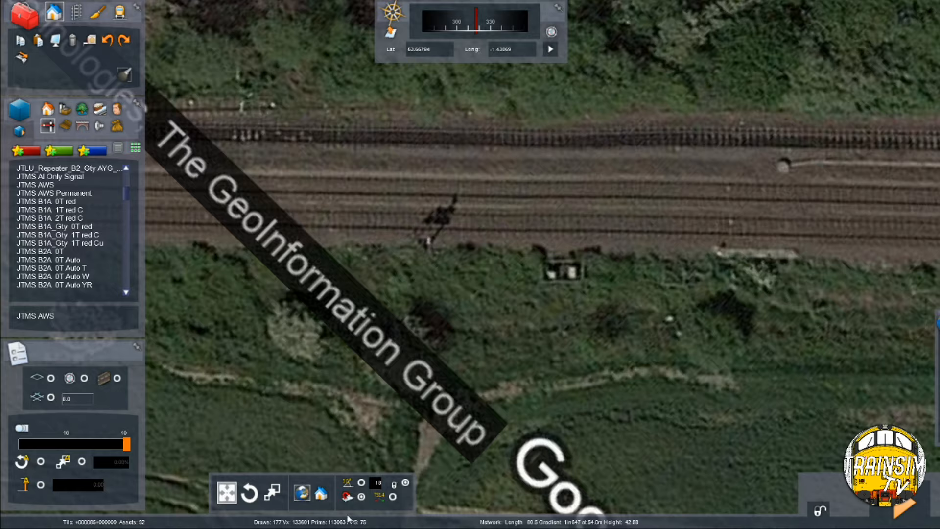
Lower the map overlay beneath the tracks again at the signal's location
right_drag(510, 395, 511, 394)
key(Up)
drag(854, 369, 726, 376)
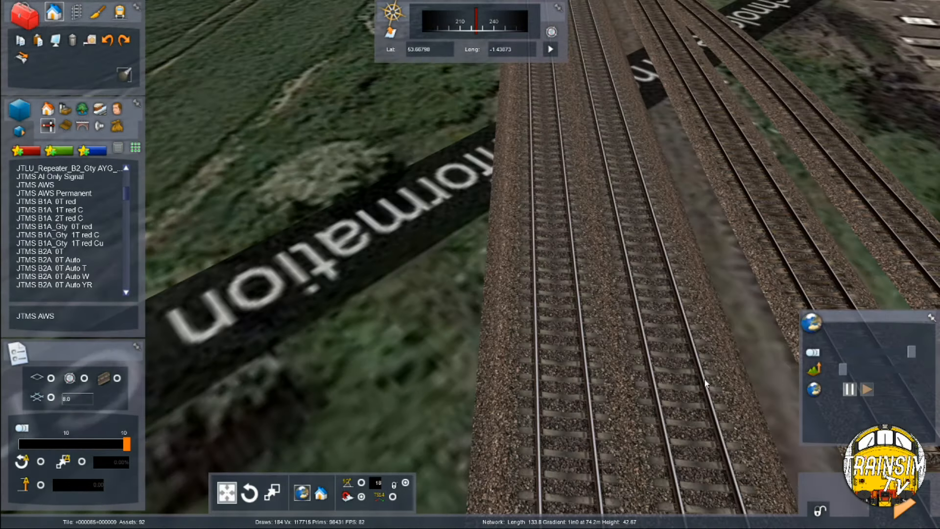
Select the JTMS L3A 2T F4 signal from the track infrastructure objects
key(Left)
scroll(111, 215, down, 5)
drag(127, 197, 128, 222)
scroll(60, 252, down, 3)
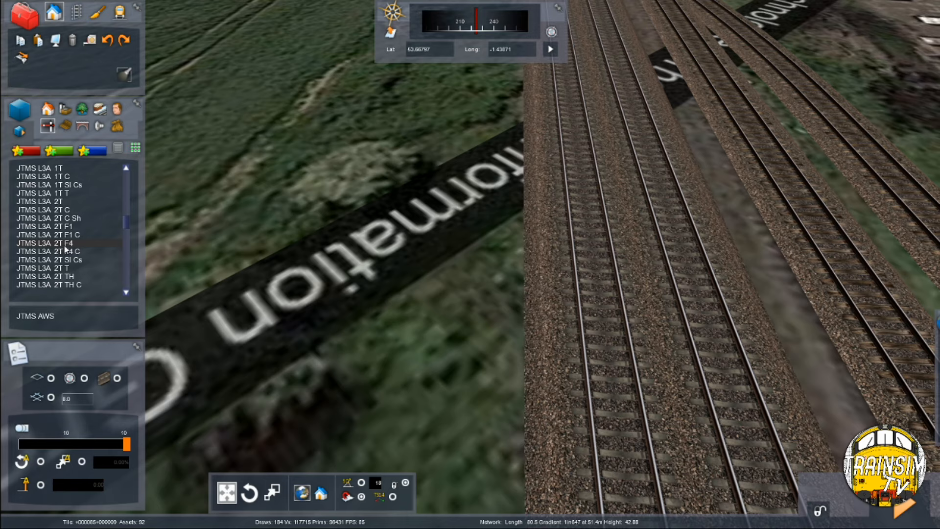
click(65, 243)
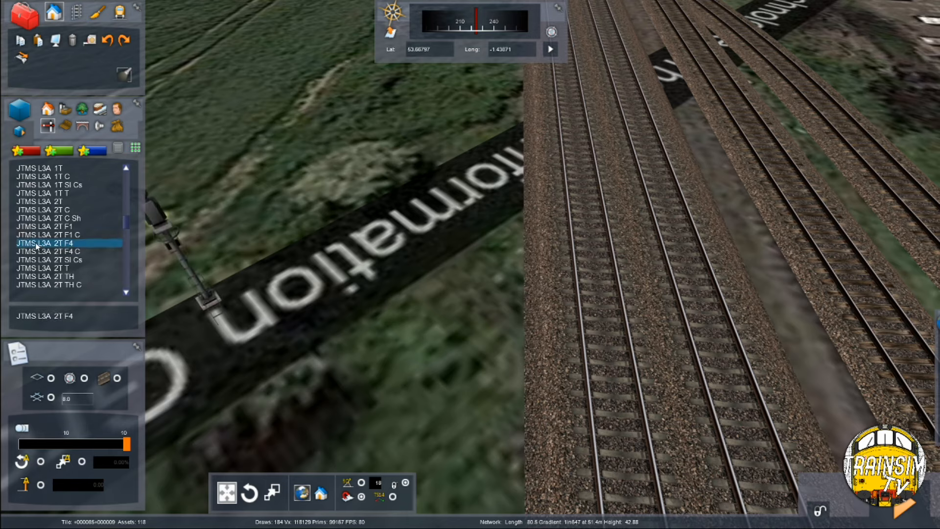
scroll(48, 250, down, 1)
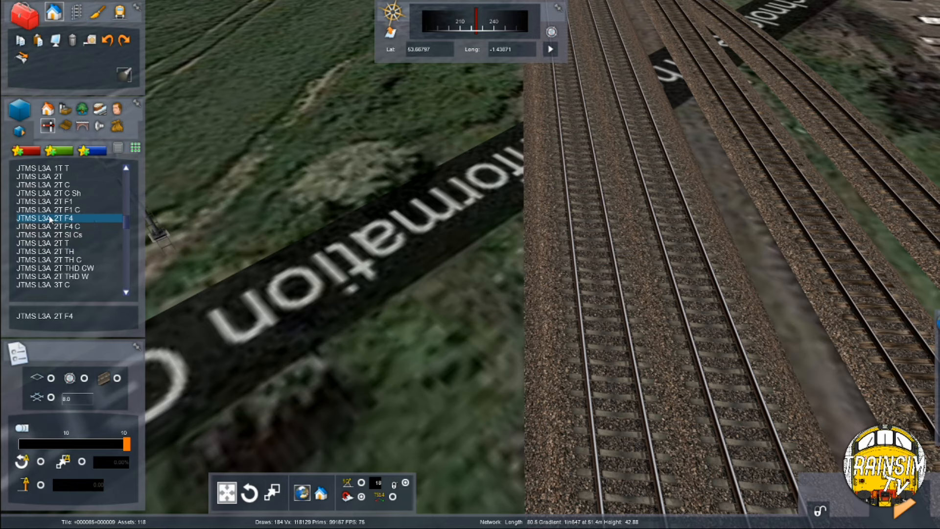
scroll(51, 220, down, 1)
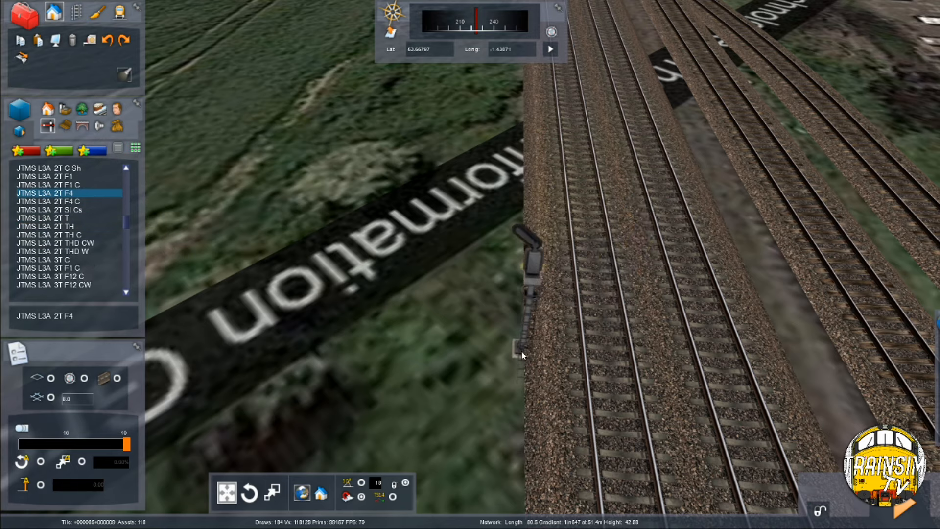
Place the JTMS L3A 2T F4 signal beside the main line's outer track, rotate it, and set its first link on that track
mouse_move(840, 403)
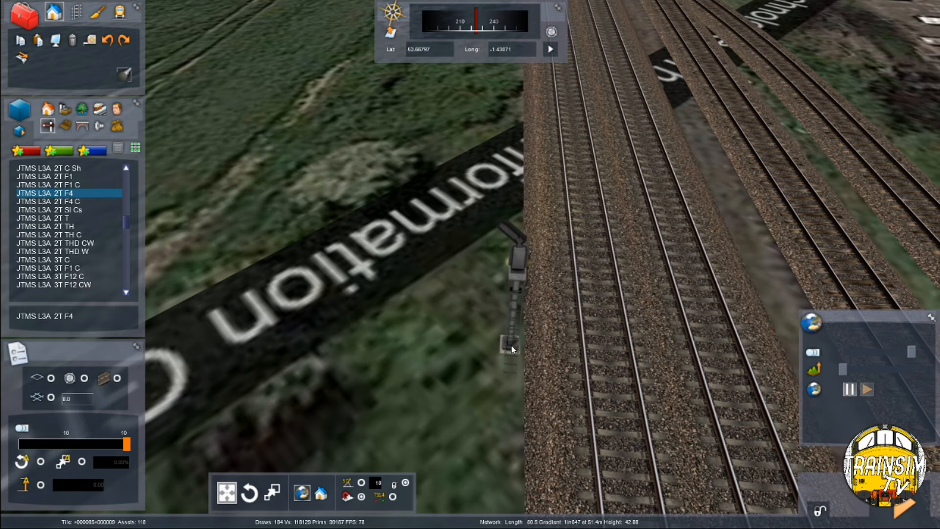
click(514, 336)
drag(771, 331, 759, 329)
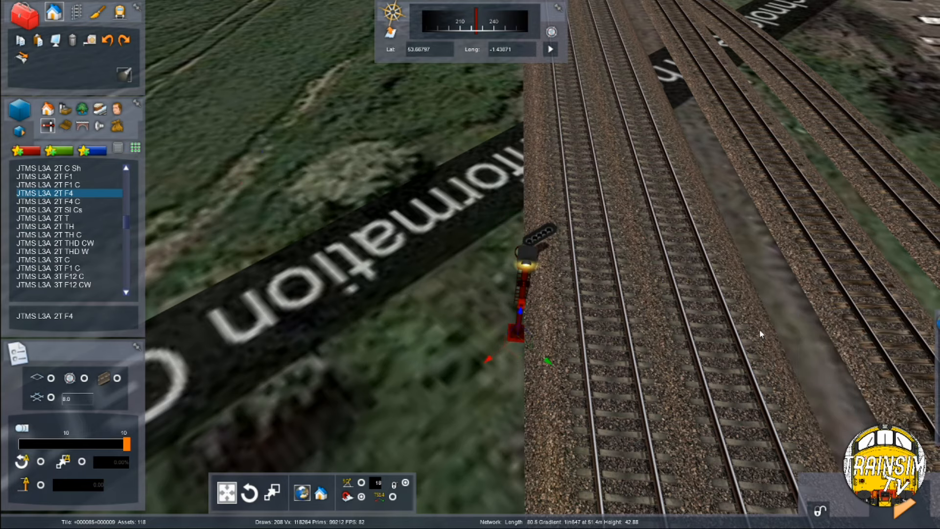
key(Up)
key(Right)
click(530, 339)
Place the signal's remaining two links beyond the junction, link 1 on the main line and link 2 on the diverging branch
right_drag(530, 339, 536, 211)
key(Up)
key(Up)
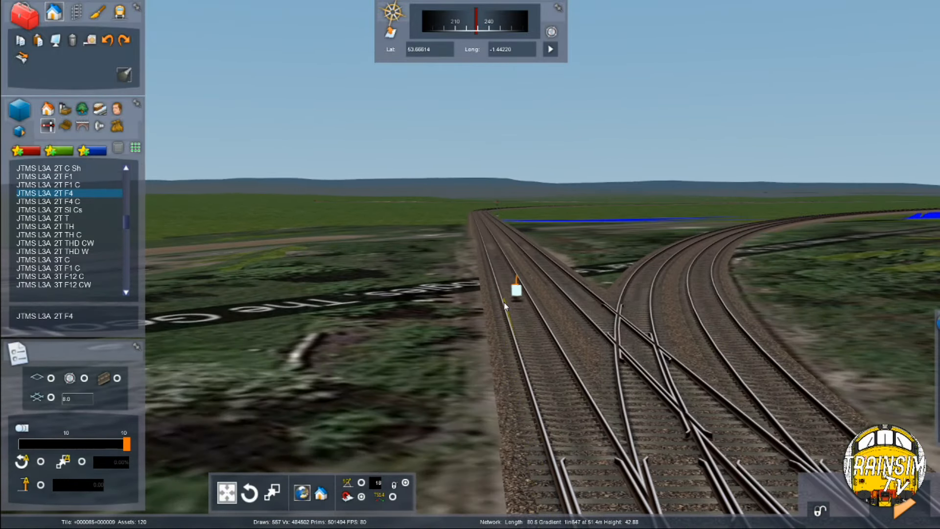
click(504, 287)
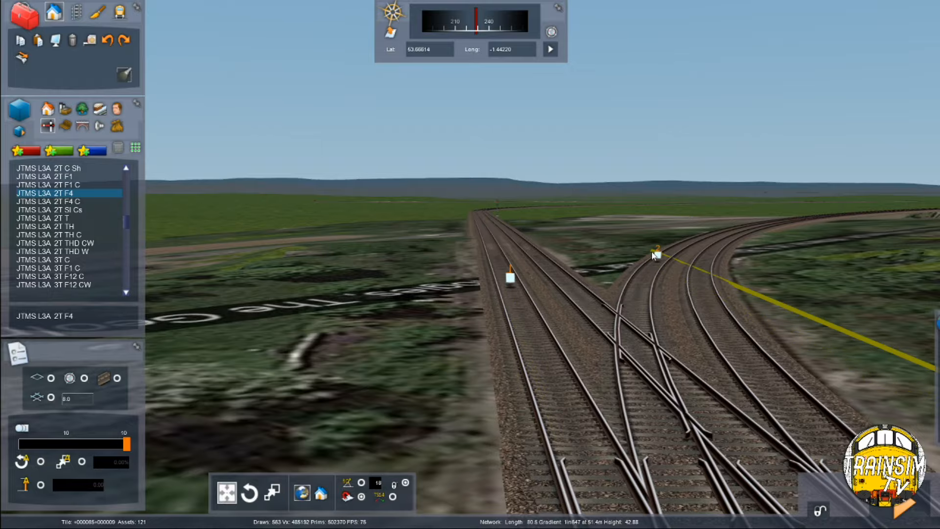
click(654, 257)
key(Down)
right_drag(654, 257, 560, 284)
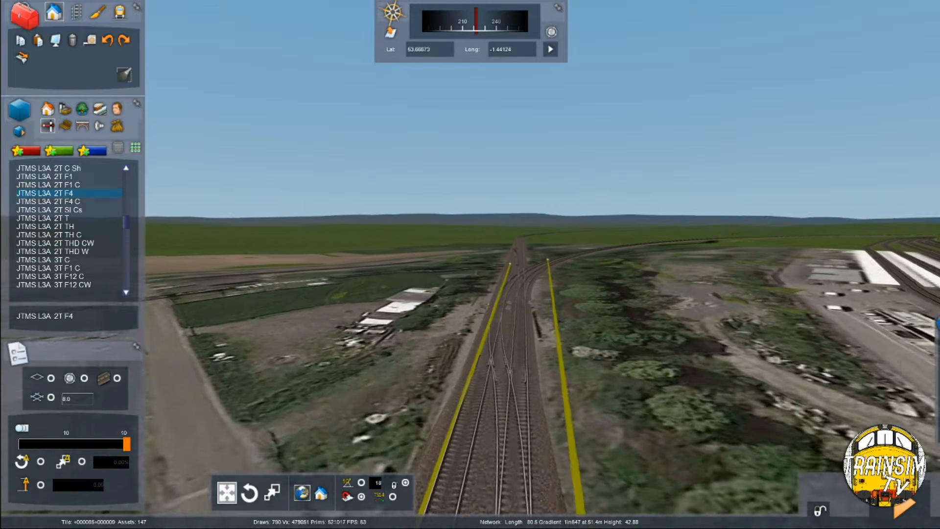
Return to the placed junction signal, select it, and adjust its post position beside the outer main-line track
key(Down)
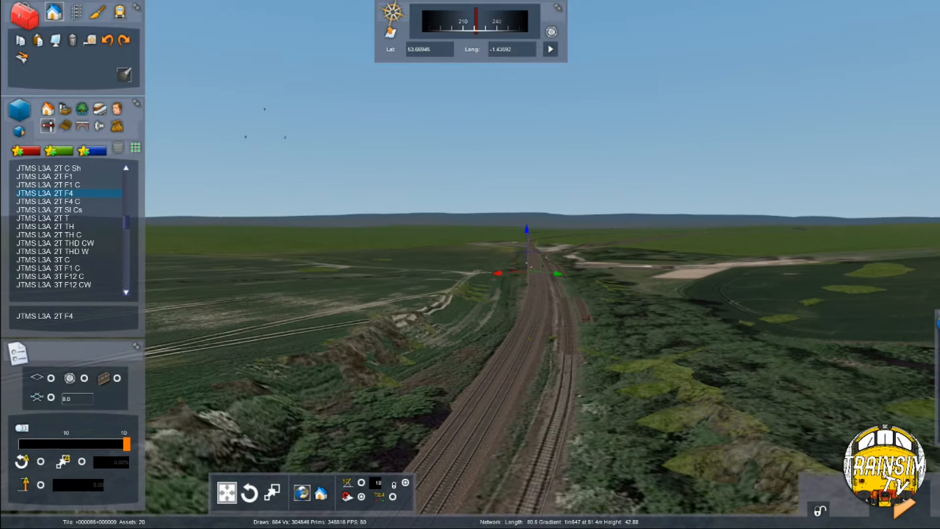
key(Up)
right_drag(559, 284, 651, 293)
key(Up)
mouse_move(495, 323)
right_down()
mouse_move(538, 321)
mouse_move(512, 320)
right_up()
right_click(538, 321)
click(535, 320)
key(Right)
key(Right)
right_drag(507, 392, 491, 402)
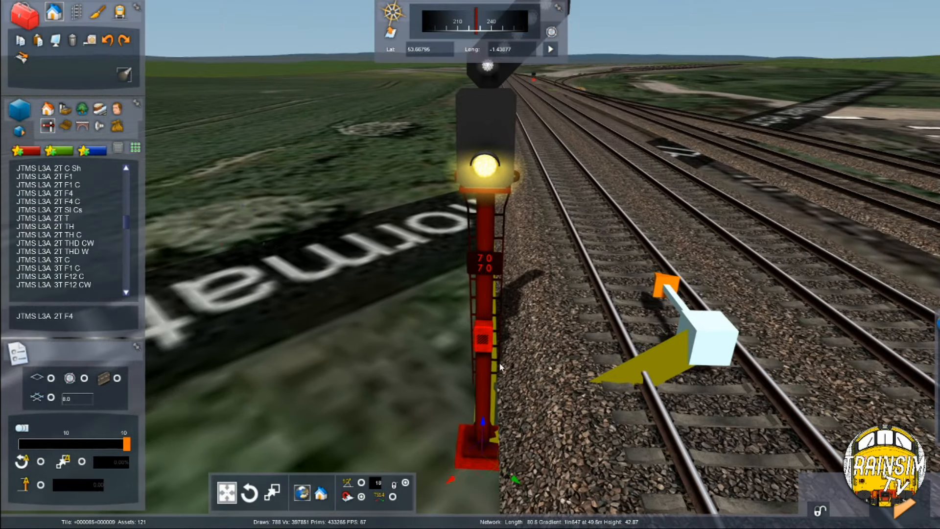
drag(482, 452, 491, 375)
mouse_move(492, 376)
right_down()
mouse_move(492, 338)
mouse_move(492, 377)
right_up()
key(Up)
right_drag(545, 328, 541, 447)
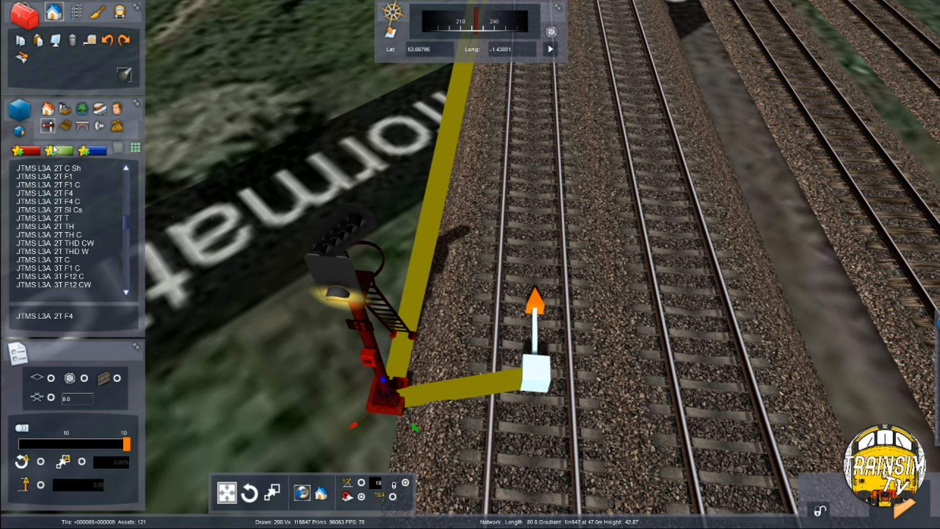
Find JTMS TPWS TSS among the track infrastructure objects and place it with its link on the outer track at the signal
scroll(110, 201, down, 2)
scroll(127, 245, down, 3)
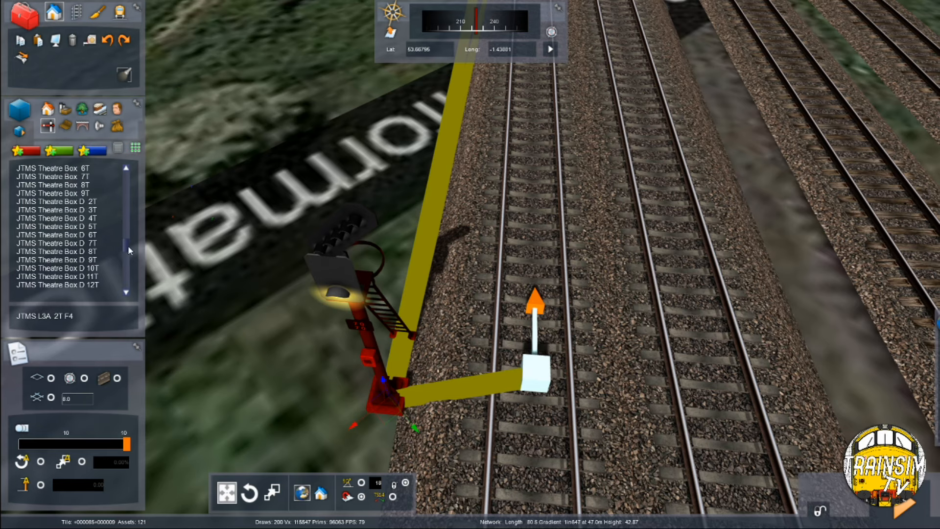
scroll(98, 243, down, 3)
scroll(44, 236, up, 5)
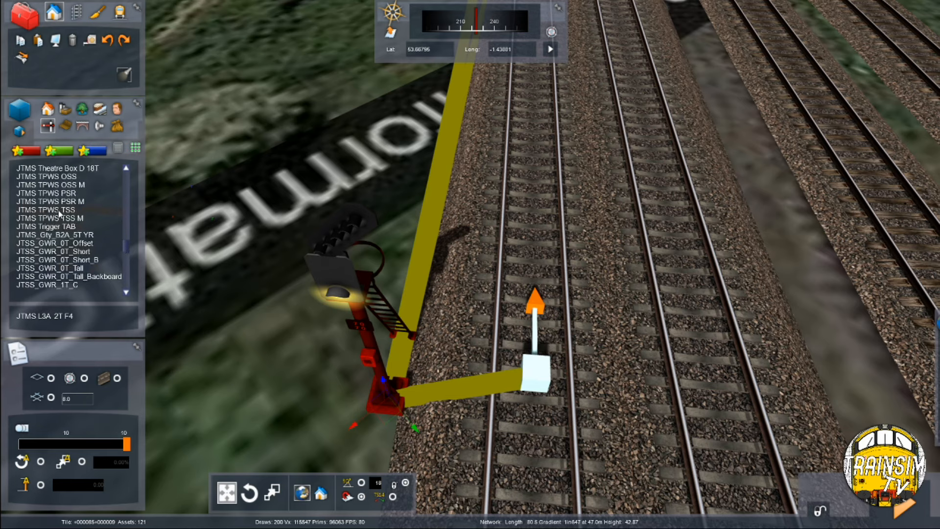
click(25, 154)
click(40, 169)
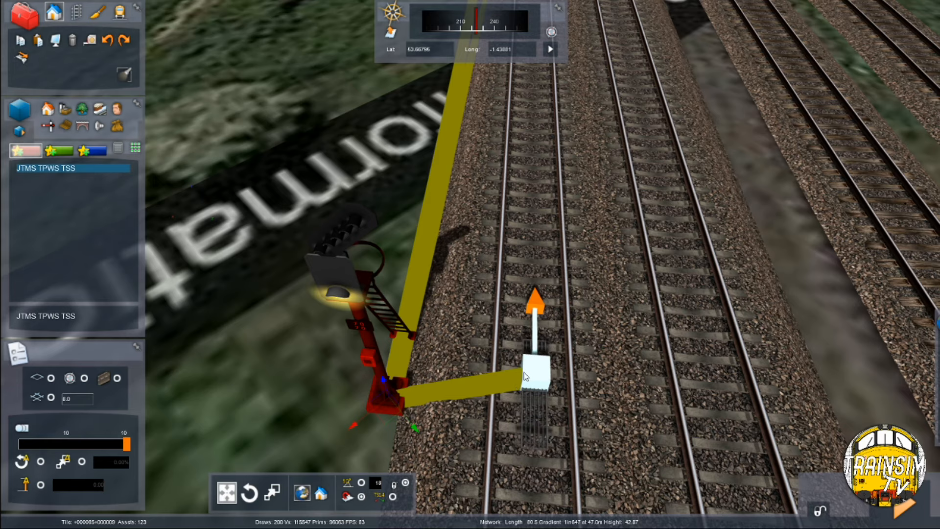
click(529, 392)
click(531, 409)
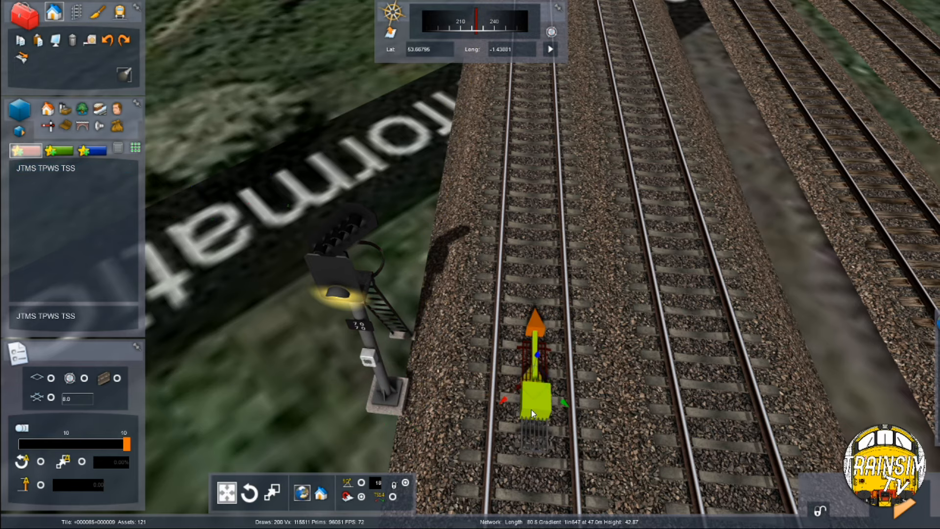
key(Delete)
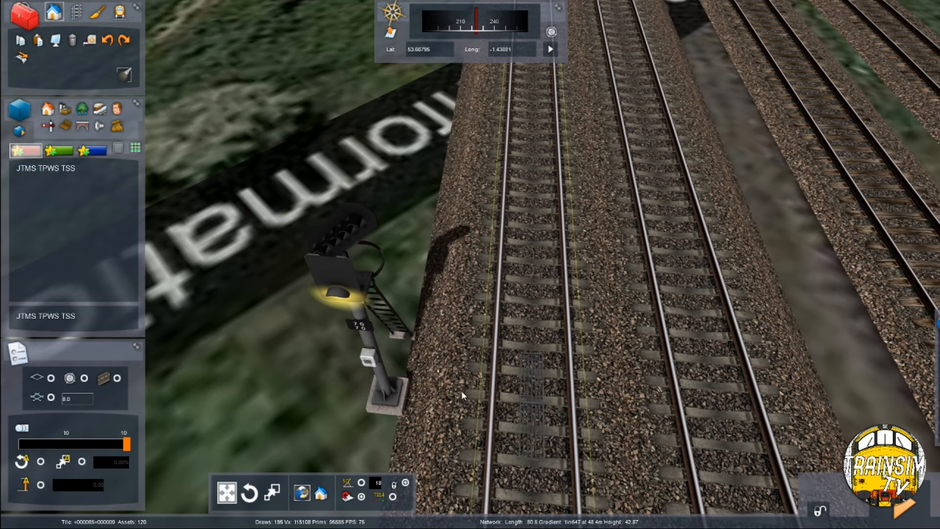
Select the junction signal and set its identification to WK 6770
key(Down)
key(Left)
key(Up)
mouse_move(397, 353)
right_down()
mouse_move(411, 356)
mouse_move(402, 347)
right_up()
click(369, 271)
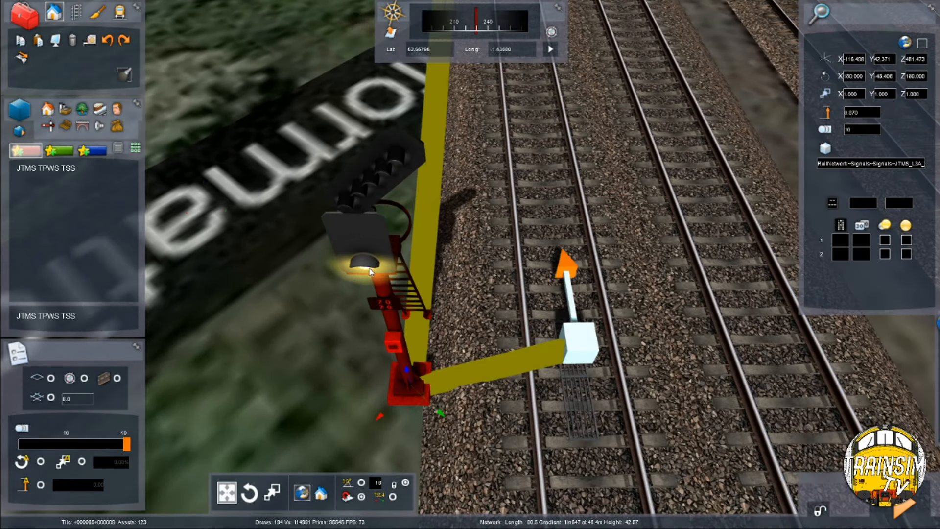
right_drag(369, 270, 518, 217)
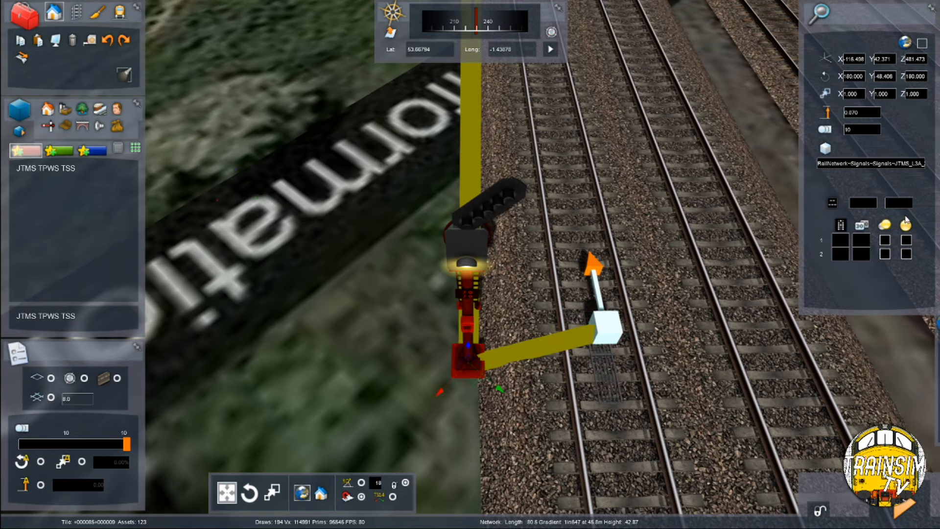
key(Right)
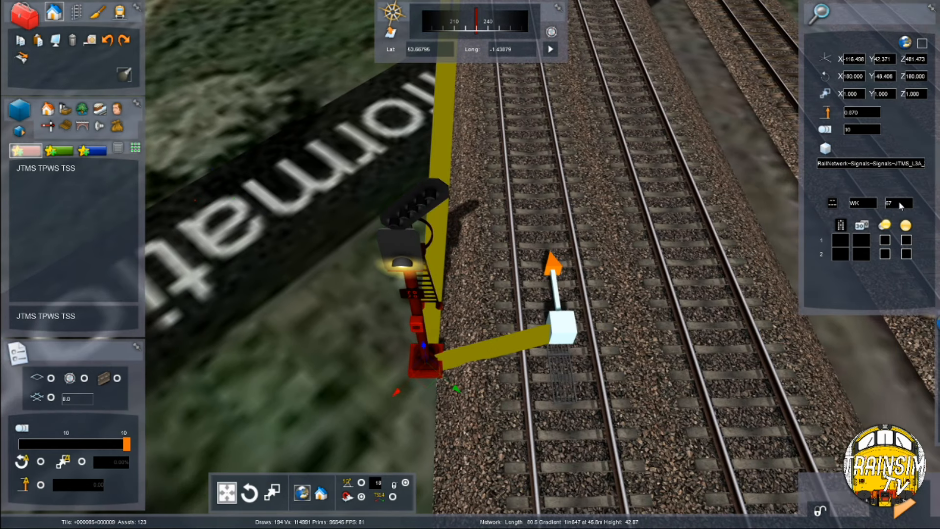
key(Up)
Check the signal's links at the junction and enter 31 as the second setting for link 2
mouse_move(763, 274)
right_down()
mouse_move(578, 177)
mouse_move(606, 211)
mouse_move(640, 214)
right_up()
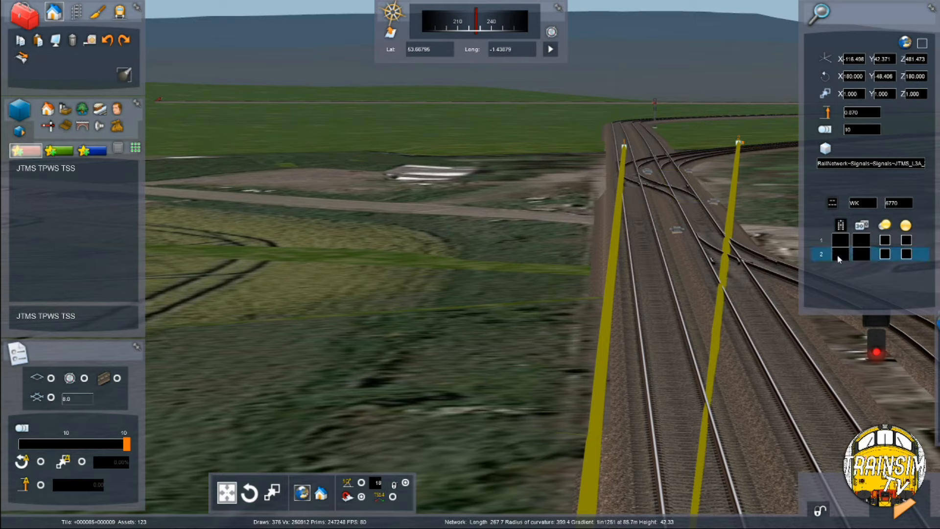
key(BackSpace)
key(BackSpace)
text(31)
right_drag(637, 247, 637, 246)
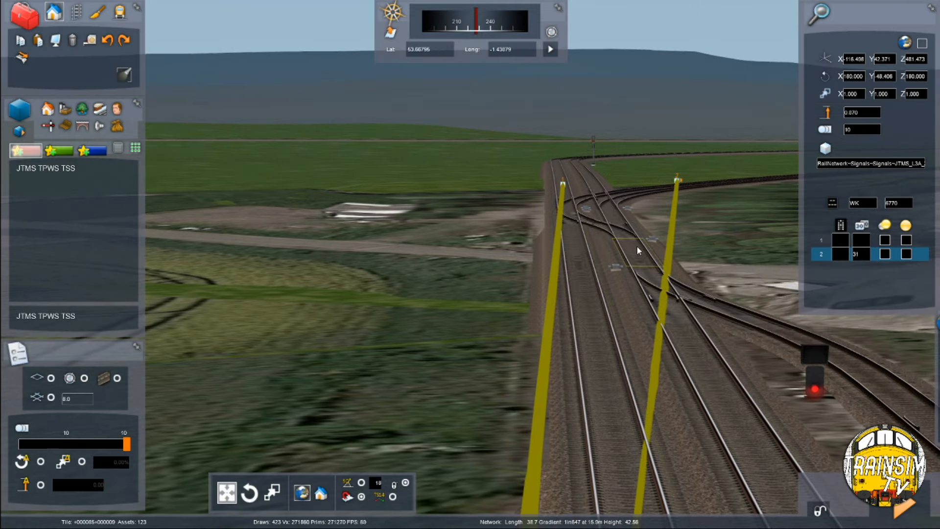
Inspect the TPWS grid and its link on the outer track beside the signal
key(Down)
right_drag(658, 211, 724, 347)
key(Down)
key(Up)
key(Up)
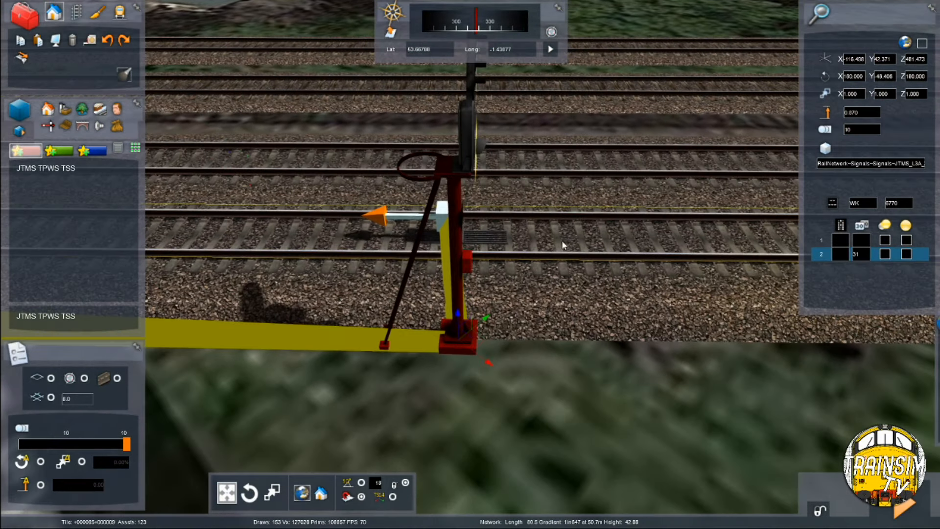
click(479, 240)
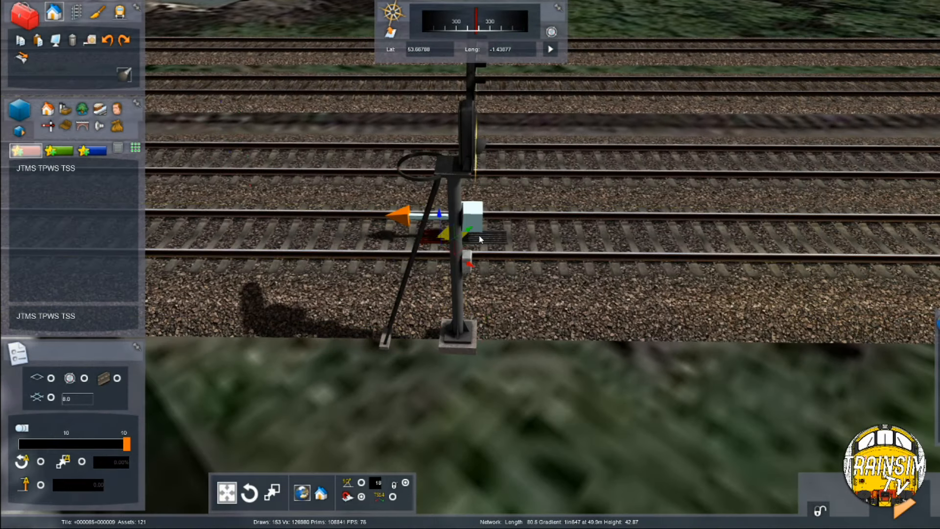
key(Delete)
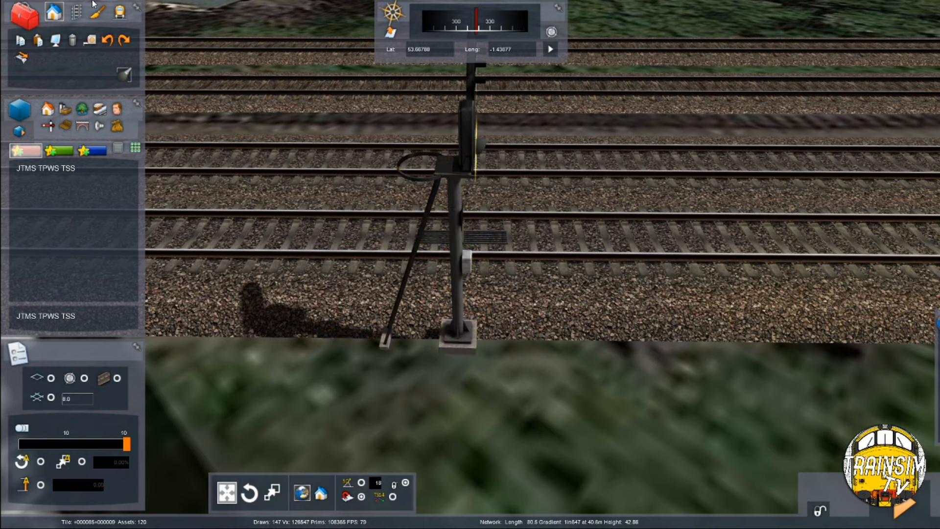
Measure back along the outer track from the TPWS grid to the AWS location with the track-laying tool
click(75, 12)
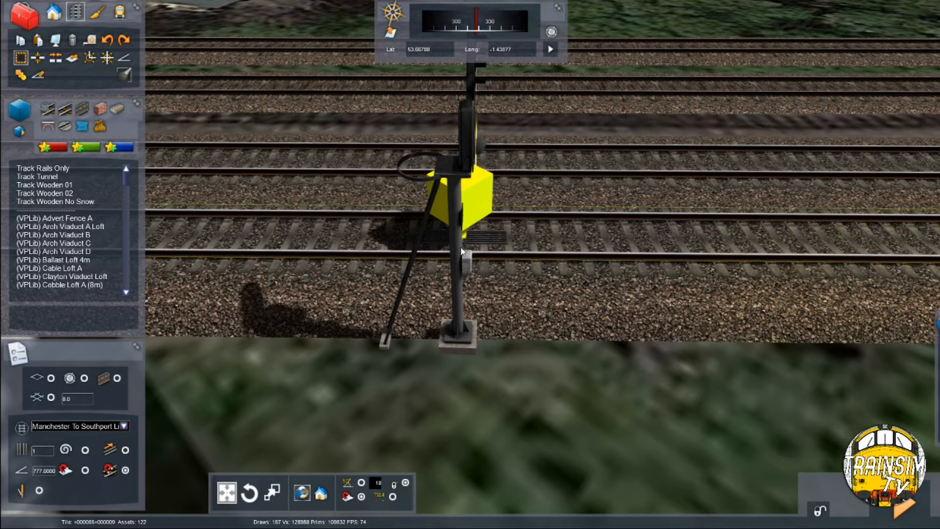
click(471, 234)
scroll(489, 245, down, 3)
key(Right)
key(Right)
scroll(570, 213, up, 5)
scroll(516, 186, up, 5)
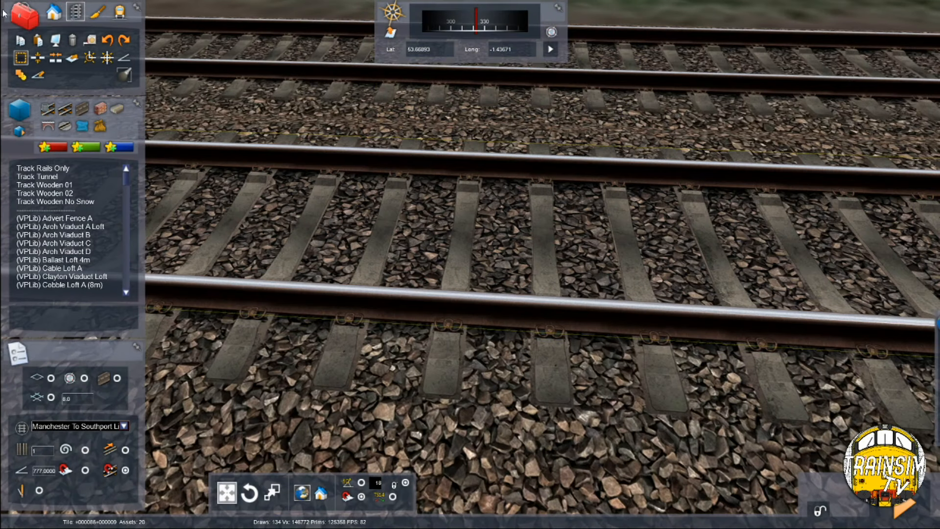
Select JTMS AWS from the track infrastructure objects and place it on the outer track on the approach to the signal
click(54, 11)
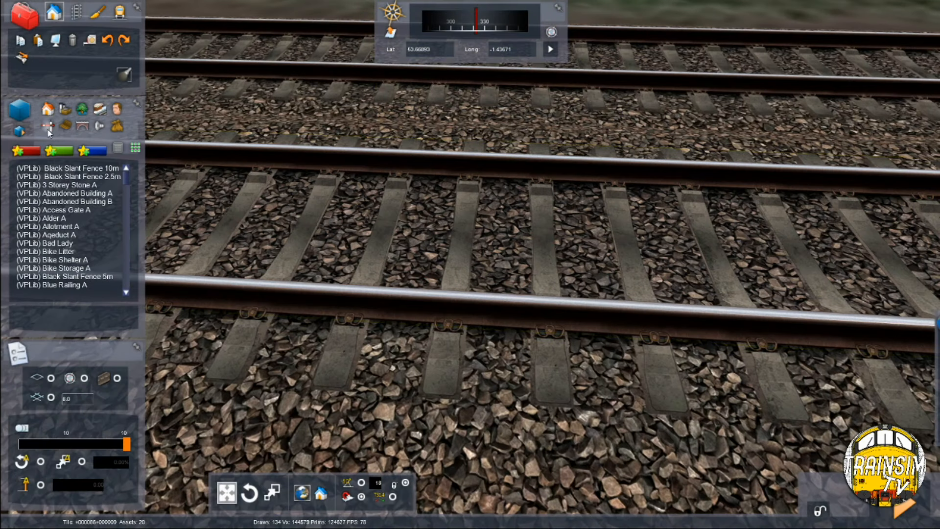
click(49, 126)
click(128, 200)
scroll(95, 212, up, 10)
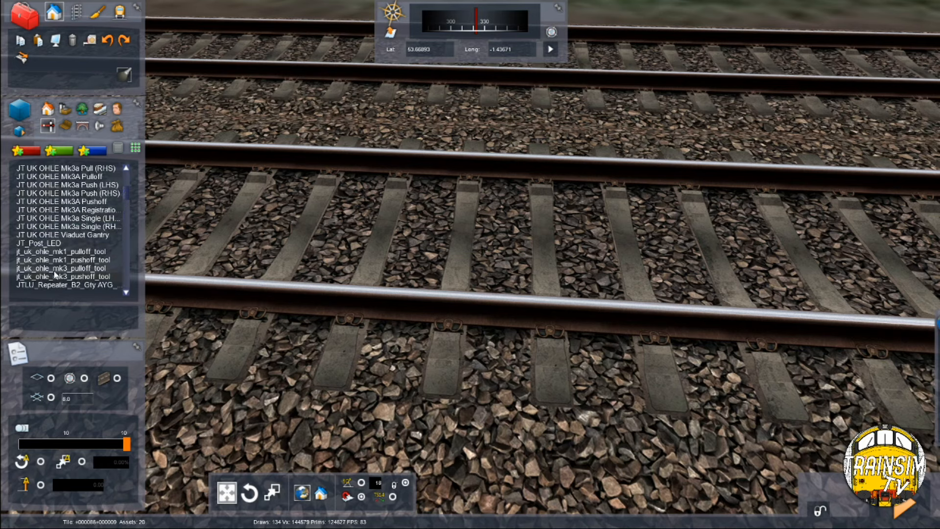
scroll(48, 254, down, 2)
click(44, 252)
click(491, 253)
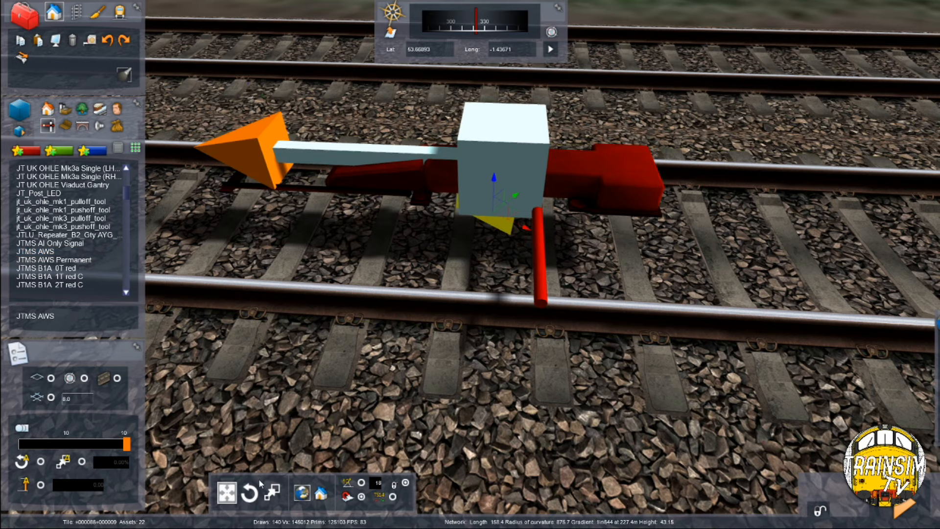
Rotate the AWS ramp to face the opposite way along the track and lower it between the rails
click(249, 492)
drag(486, 237, 744, 207)
key(Left)
key(y)
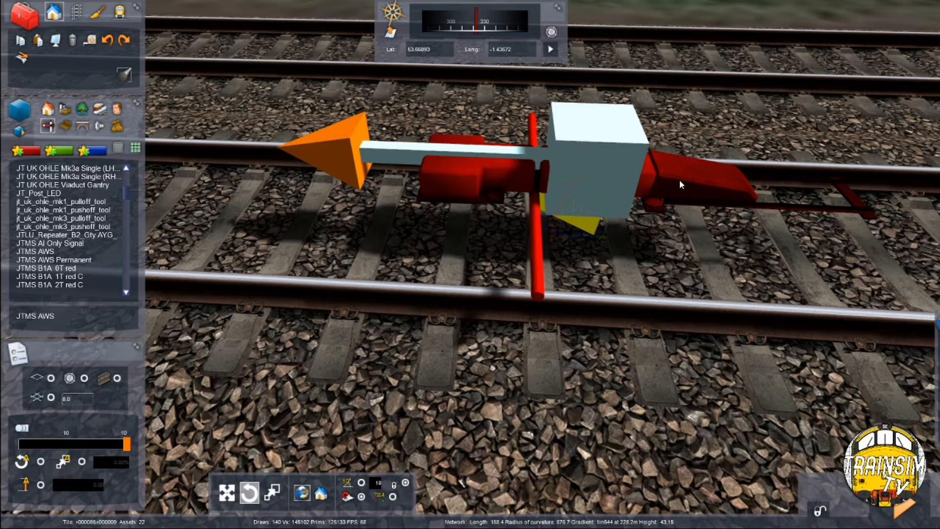
click(669, 210)
click(669, 217)
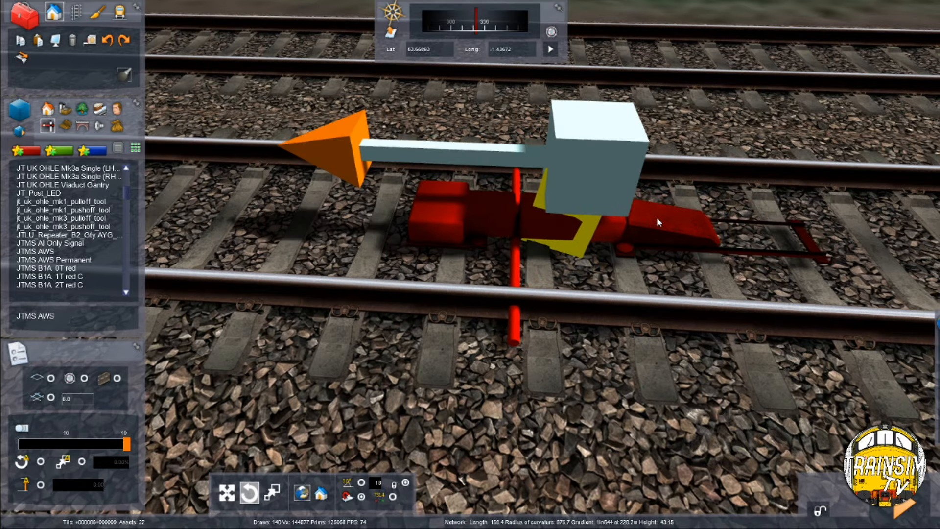
Fine-tune the AWS ramp's height so it sits on the sleepers, checking it from track level
right_drag(653, 216, 639, 195)
key(Down)
key(Left)
key(Up)
key(y)
key(y)
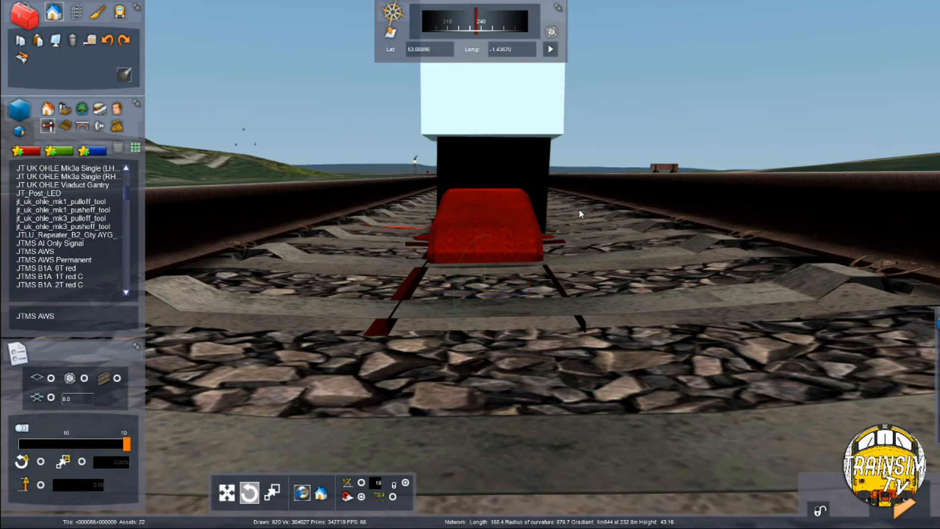
key(u)
Straighten the AWS ramp between the rails using object-relative rotation, adjust its height, and save the route
click(322, 497)
drag(458, 235, 453, 234)
key(u)
key(Up)
right_drag(453, 234, 472, 224)
key(Down)
key(F2)
click(407, 348)
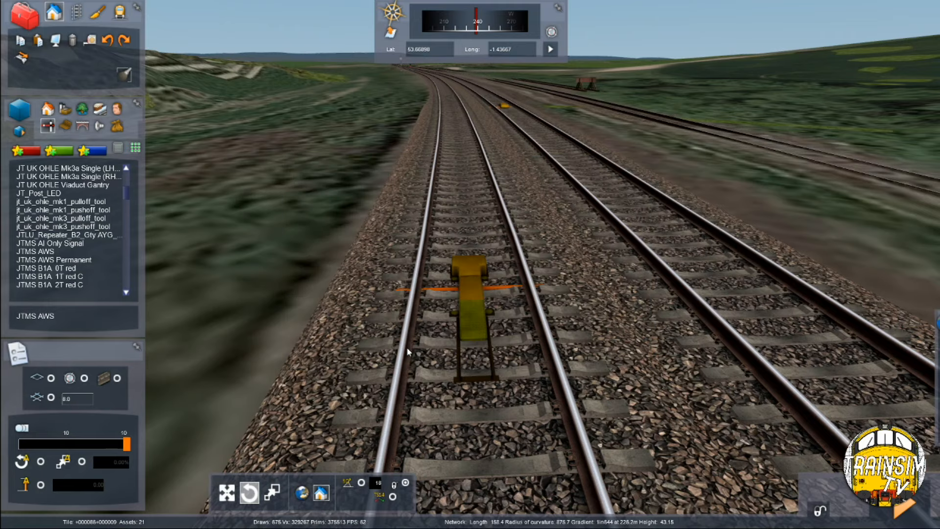
Follow the line past the junction and examine the track layout facing back for the next signal's location
click(305, 236)
key(Left)
key(Down)
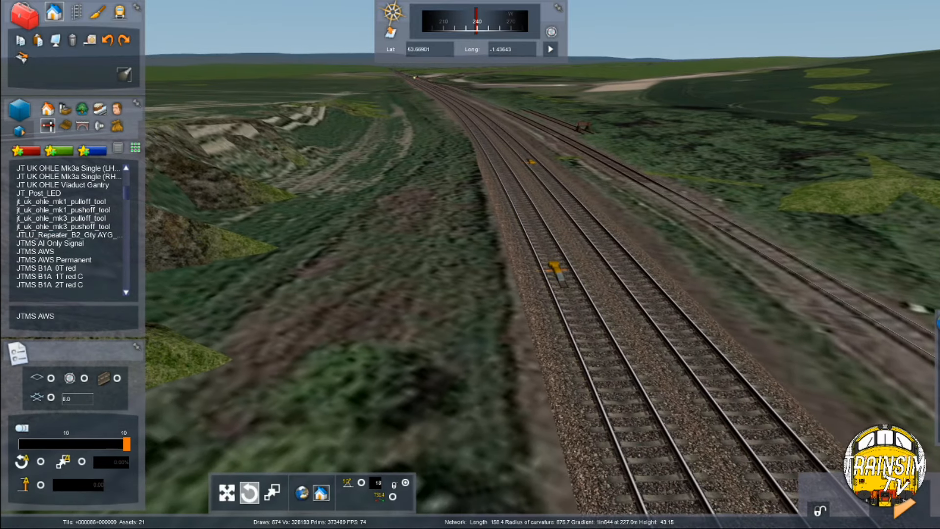
key(Up)
right_drag(504, 270, 489, 225)
key(Up)
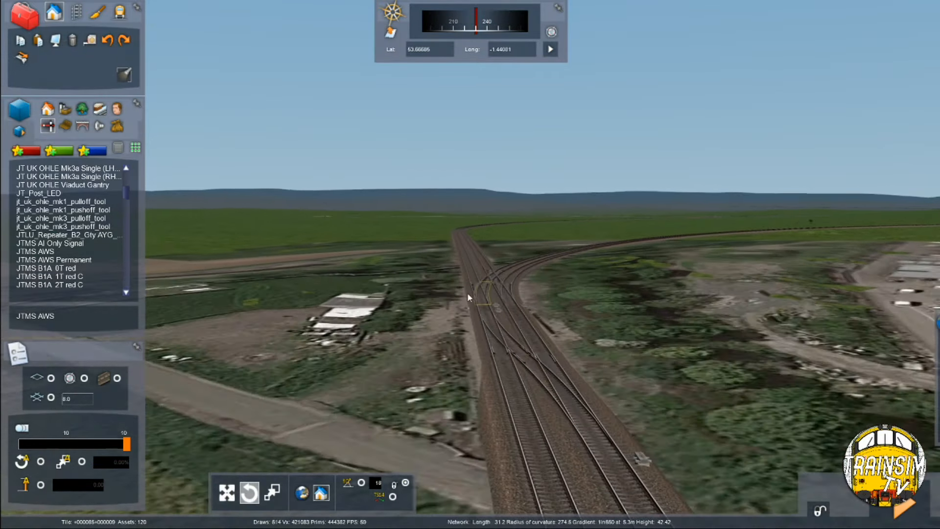
key(Up)
right_drag(448, 317, 482, 352)
key(Up)
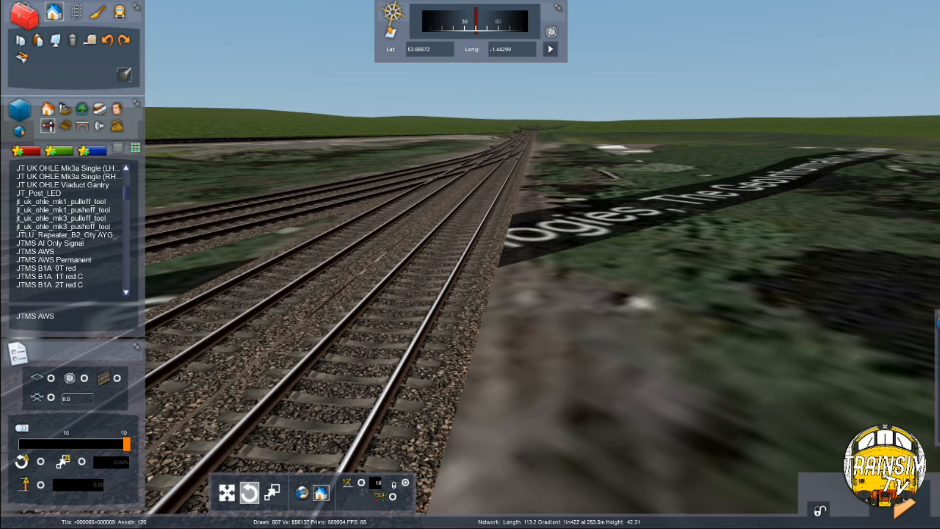
key(Up)
mouse_move(489, 245)
right_down()
mouse_move(503, 242)
mouse_move(488, 245)
right_up()
scroll(490, 244, up, 3)
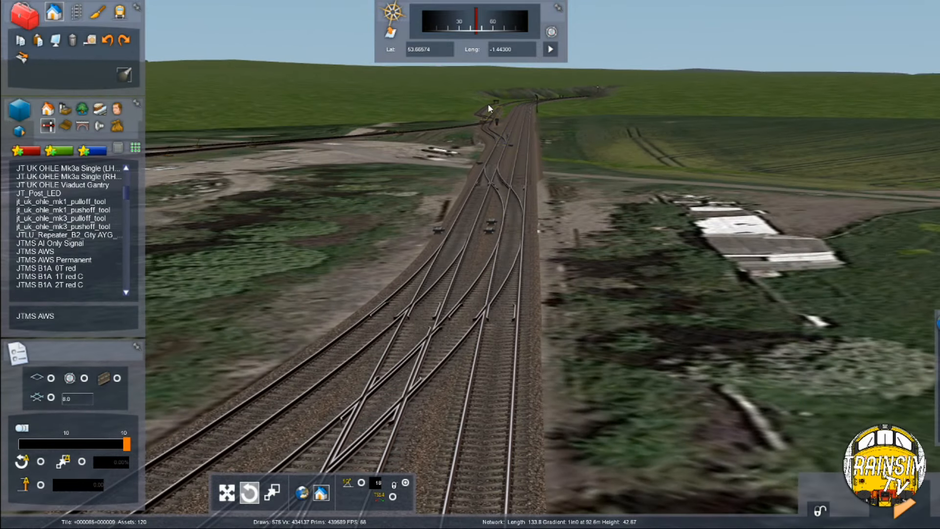
scroll(476, 213, down, 1)
scroll(473, 210, down, 3)
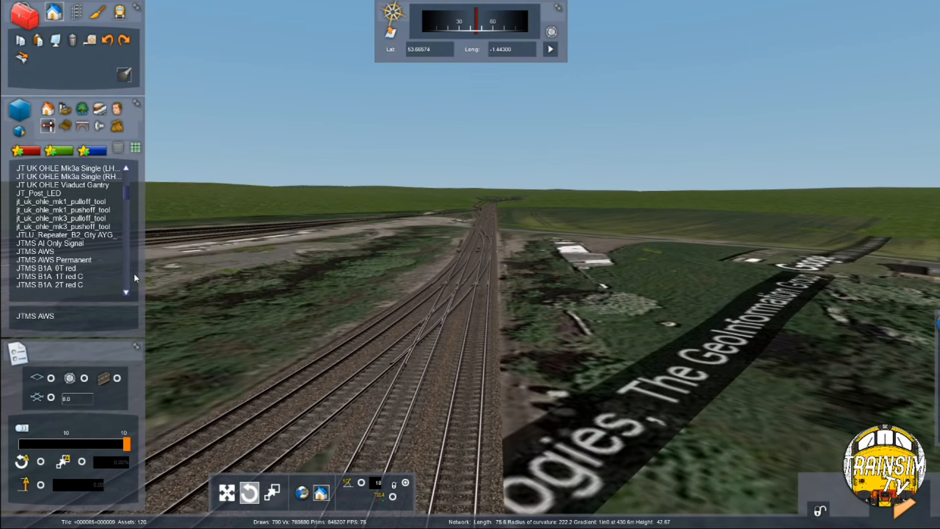
Select the JTMS GPLS Preset Red 2T SI ground signal from the track infrastructure objects
scroll(22, 248, down, 4)
scroll(22, 248, down, 5)
click(119, 205)
mouse_move(126, 211)
mouse_down()
mouse_move(124, 229)
mouse_move(125, 212)
mouse_move(126, 220)
mouse_up()
scroll(60, 236, up, 7)
scroll(79, 220, down, 3)
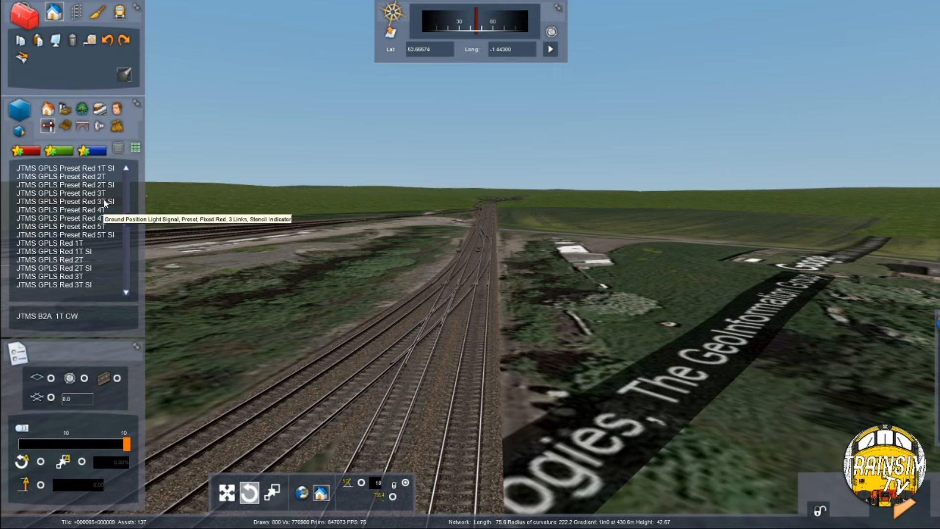
click(362, 440)
right_click(362, 443)
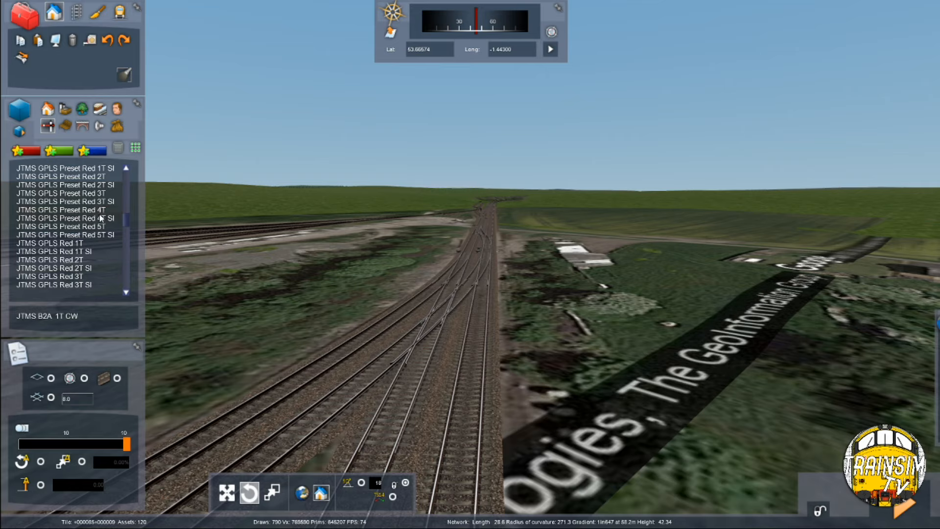
click(82, 177)
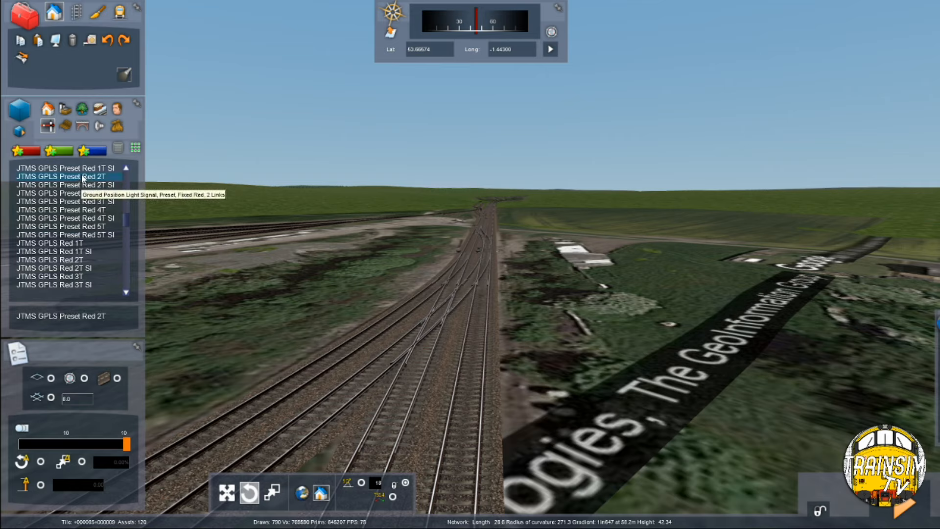
click(109, 185)
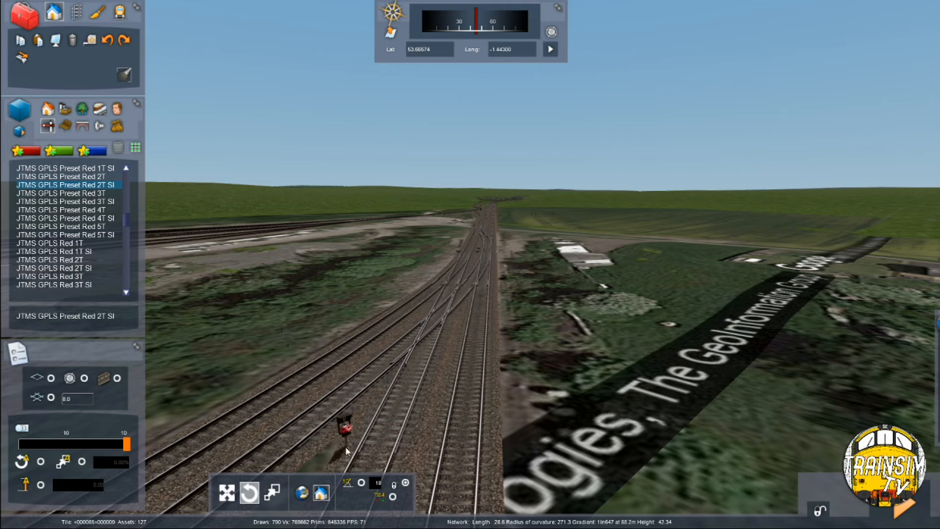
Raise the map overlay above the tracks to locate the ground signal's real position near the junction
click(480, 398)
right_drag(552, 354, 655, 345)
drag(843, 369, 862, 368)
right_drag(553, 286, 509, 264)
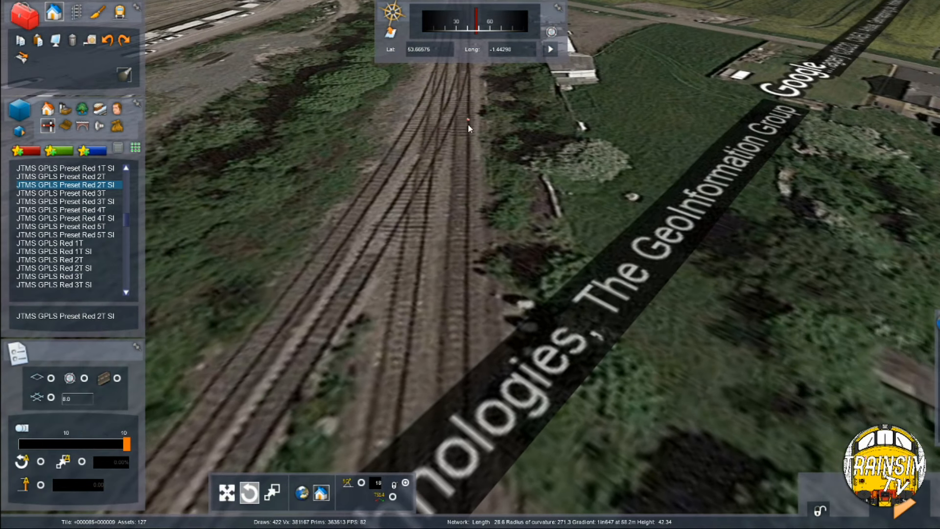
scroll(488, 278, up, 8)
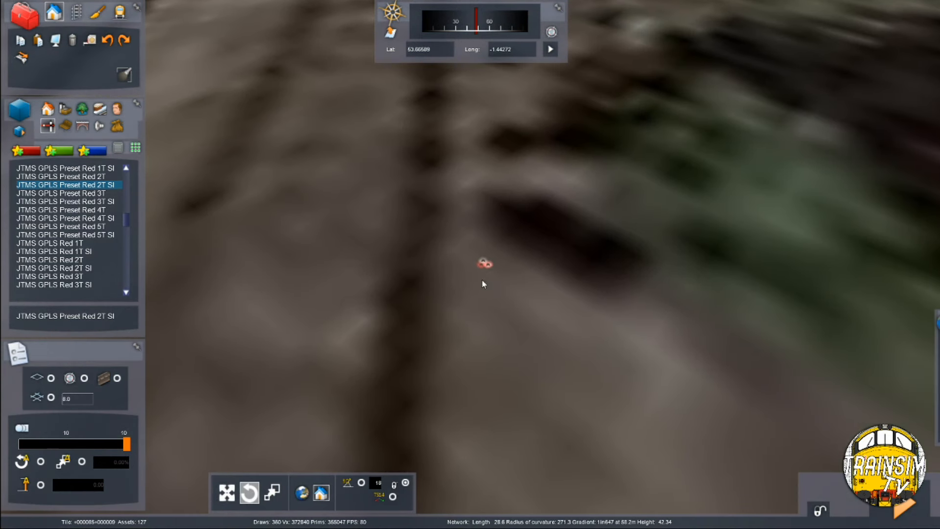
key(F8)
click(440, 284)
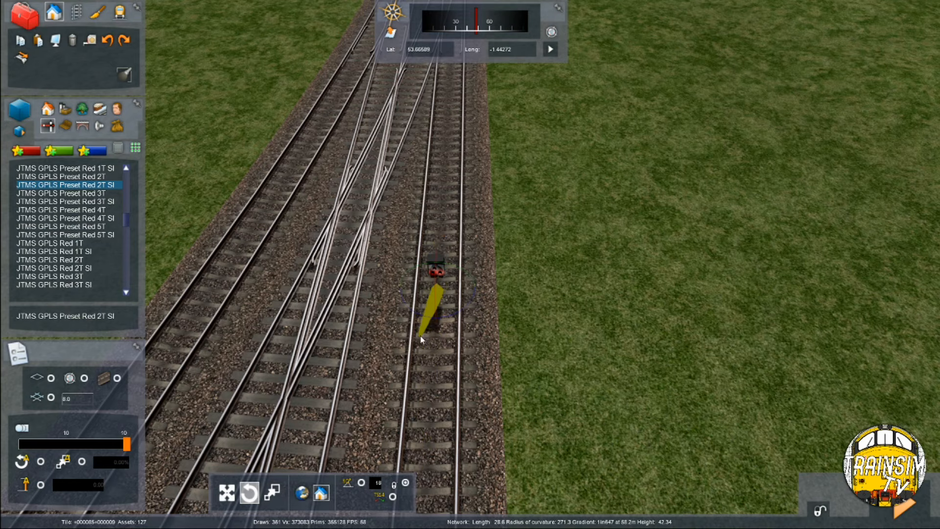
scroll(419, 334, down, 6)
Examine the satellite imagery along the outer line to locate the ground signal's real position before the junction
key(F8)
click(469, 140)
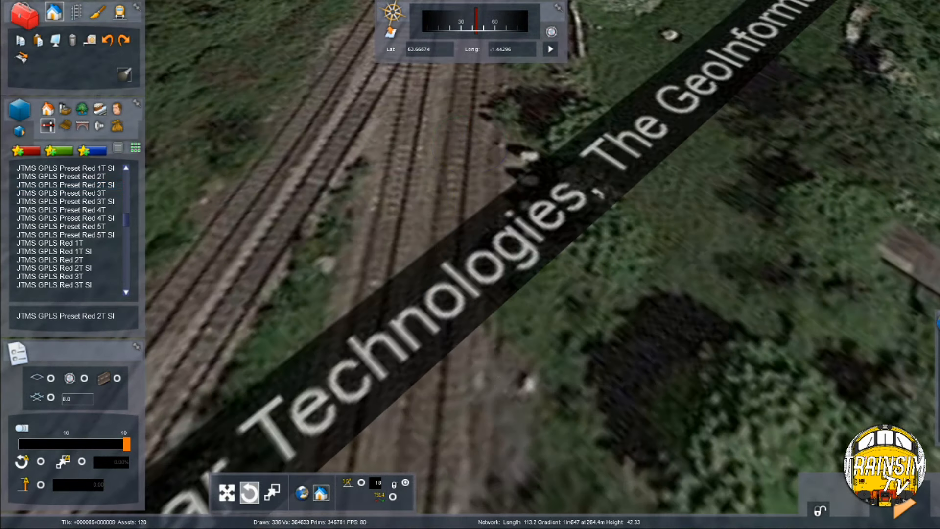
key(Down)
scroll(495, 352, down, 3)
scroll(495, 351, up, 2)
scroll(494, 204, up, 3)
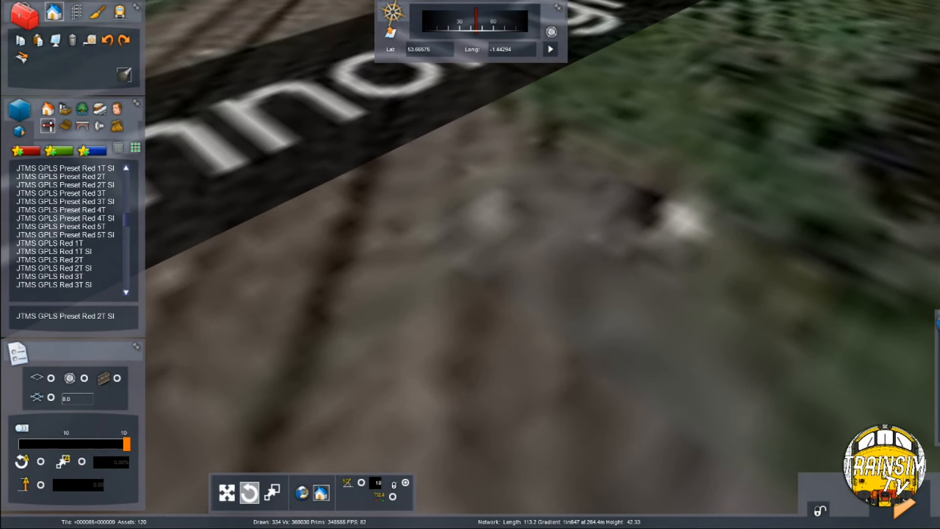
key(F8)
right_drag(495, 203, 492, 230)
scroll(447, 227, up, 3)
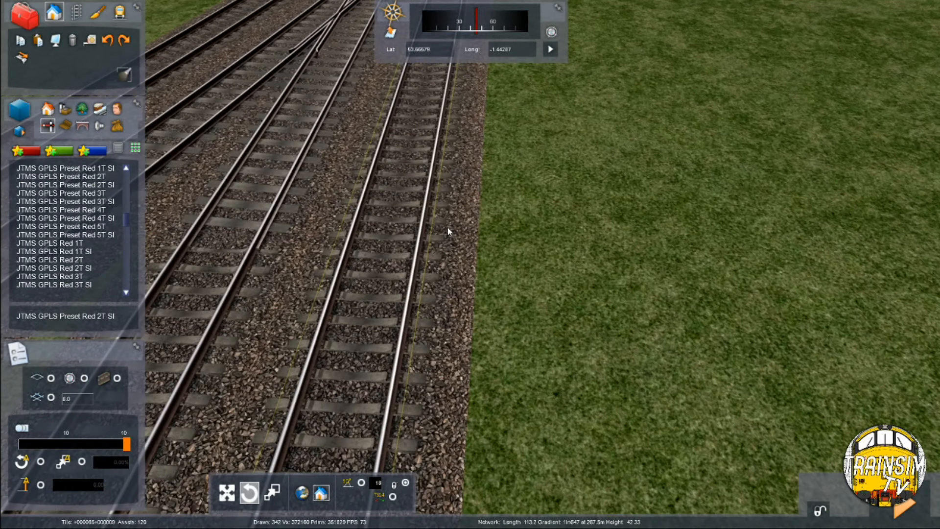
Place a JTMS GPLS Red 2T SI ground signal on the outer line and set its track links along the routes ahead
click(74, 260)
click(74, 268)
click(589, 250)
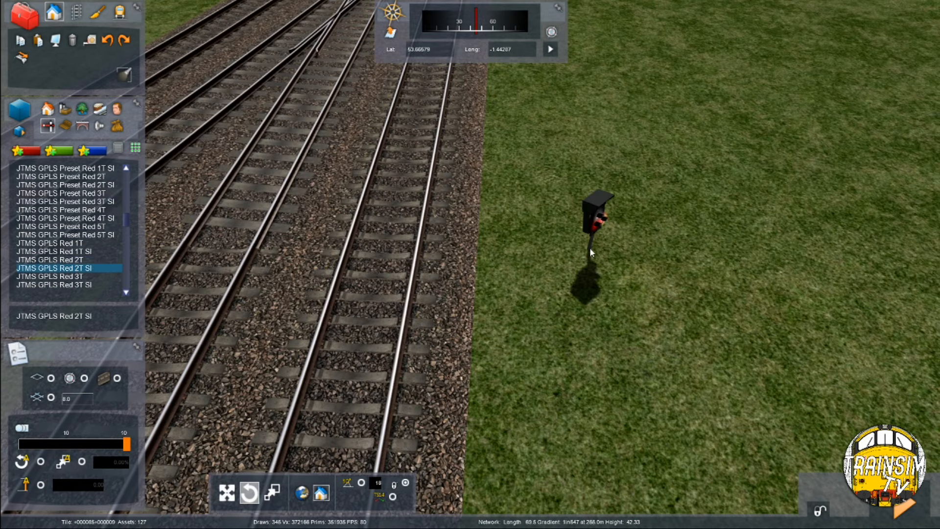
click(421, 238)
right_drag(399, 213, 402, 117)
key(Up)
key(Up)
click(522, 318)
click(472, 326)
key(Down)
key(Down)
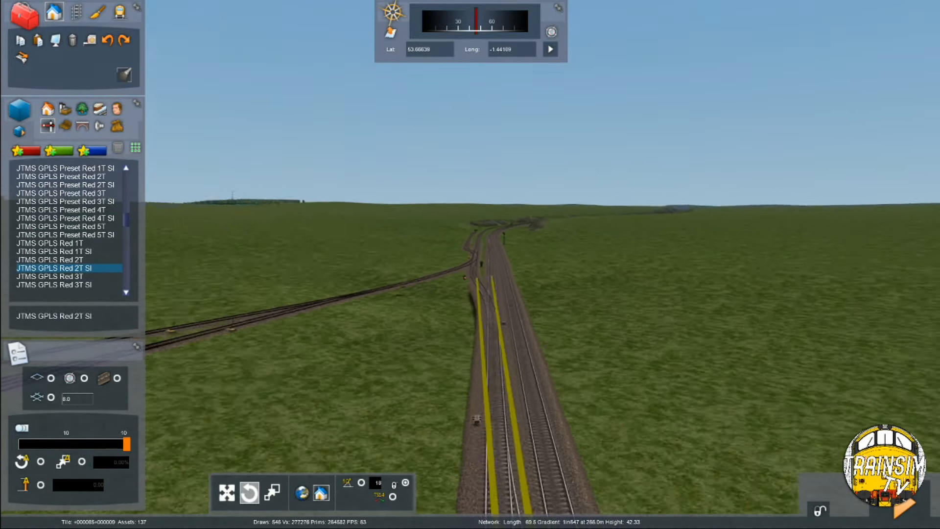
Move the new ground signal off the rails to the ballast edge beside the grass
key(Up)
right_drag(502, 254, 503, 312)
right_click(502, 310)
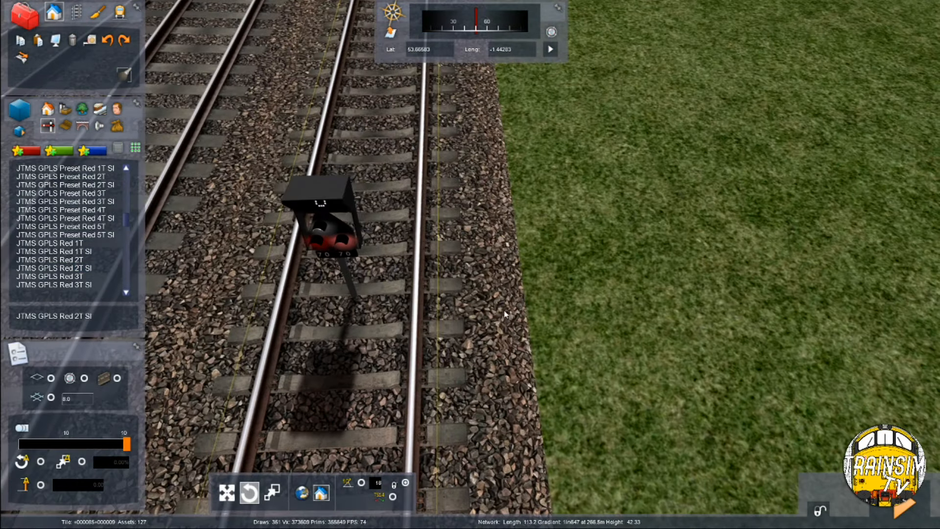
drag(321, 241, 509, 233)
key(Right)
key(Up)
Set the ground signal's link indications to D and S, enter 8205 as its number, and save the route
double_click(486, 188)
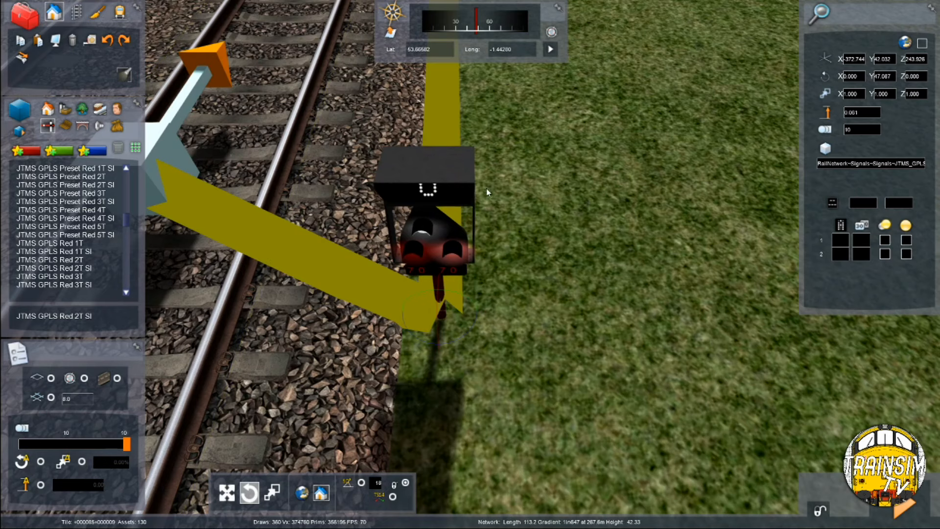
click(847, 239)
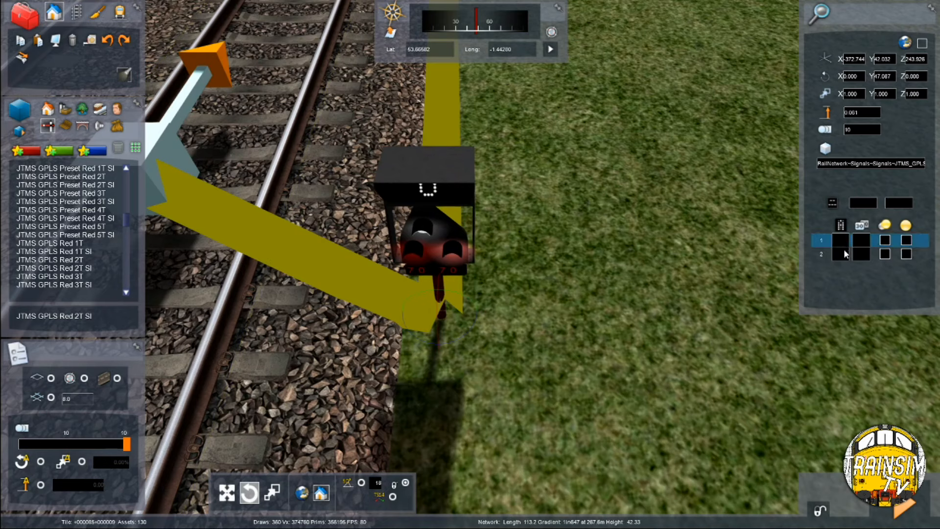
click(842, 252)
text(S)
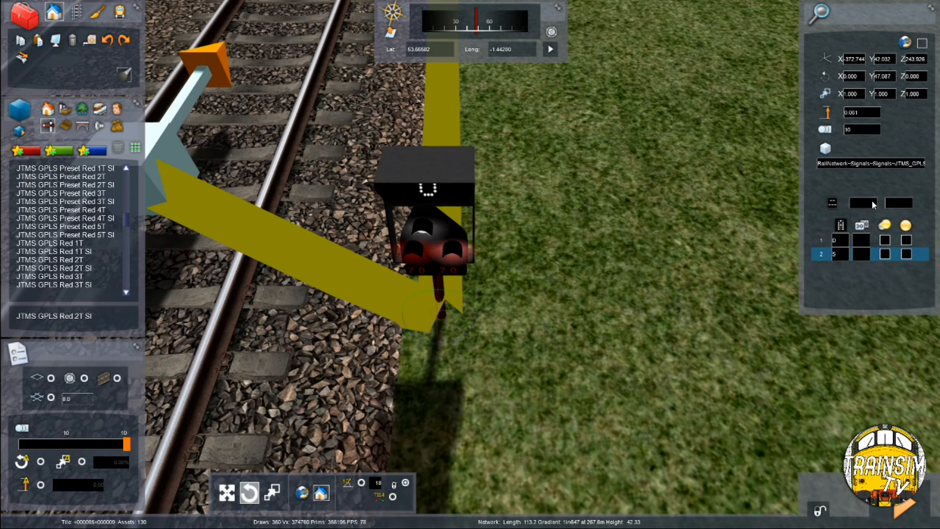
click(897, 207)
text(8205)
key(F2)
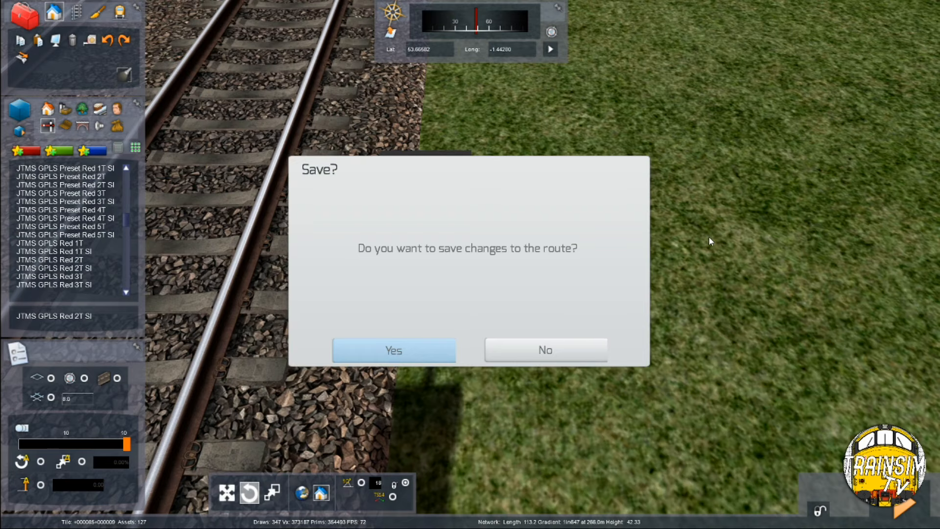
key(Return)
Follow the line to the road bridge and examine the satellite imagery for the next signal's position
key(Up)
right_drag(709, 237, 687, 139)
key(Up)
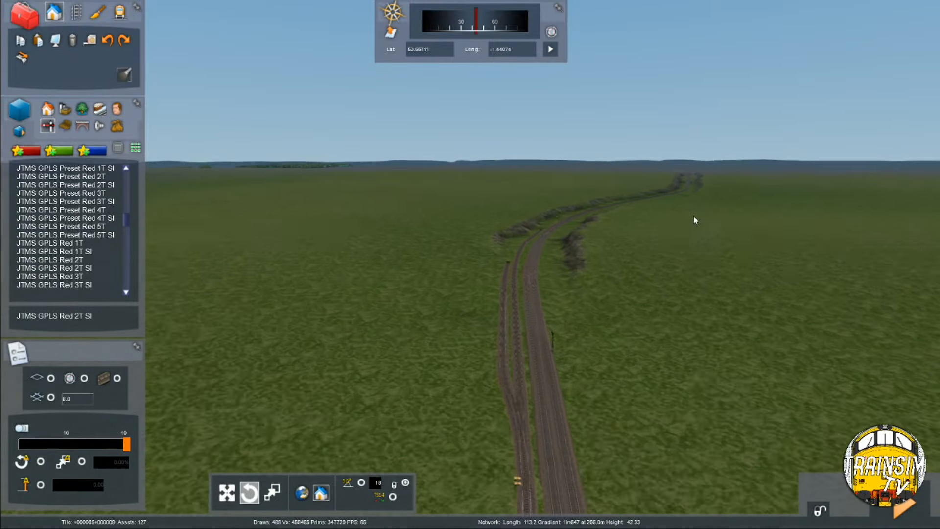
right_drag(693, 216, 795, 196)
key(Up)
right_drag(678, 166, 676, 217)
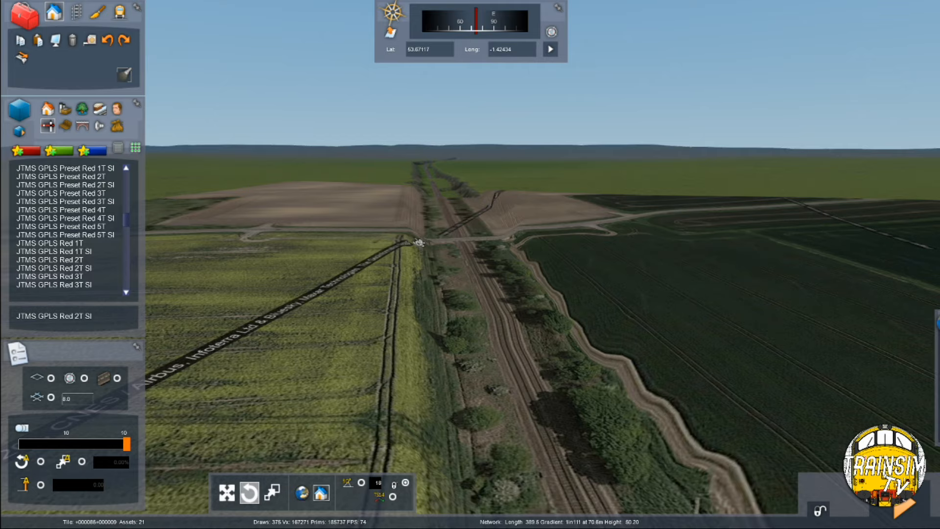
scroll(435, 391, up, 5)
right_drag(435, 391, 467, 301)
scroll(467, 300, up, 3)
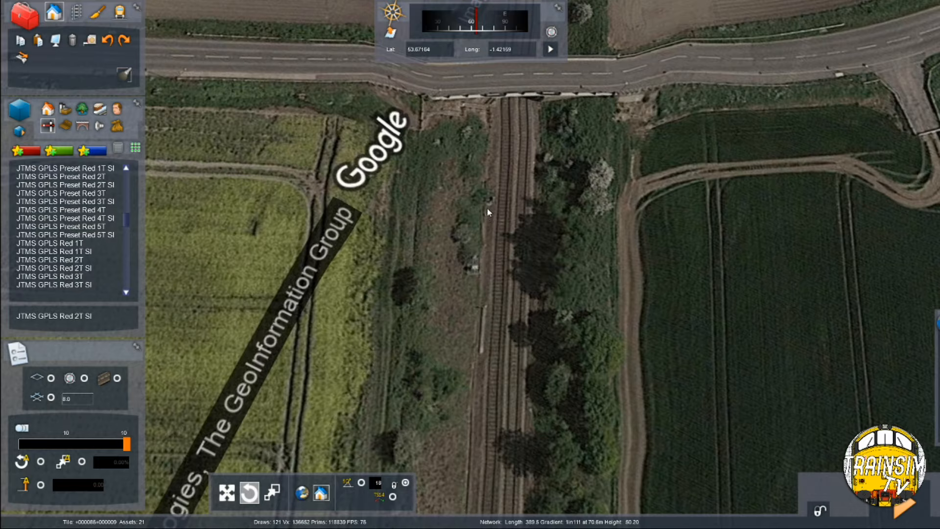
scroll(474, 269, up, 5)
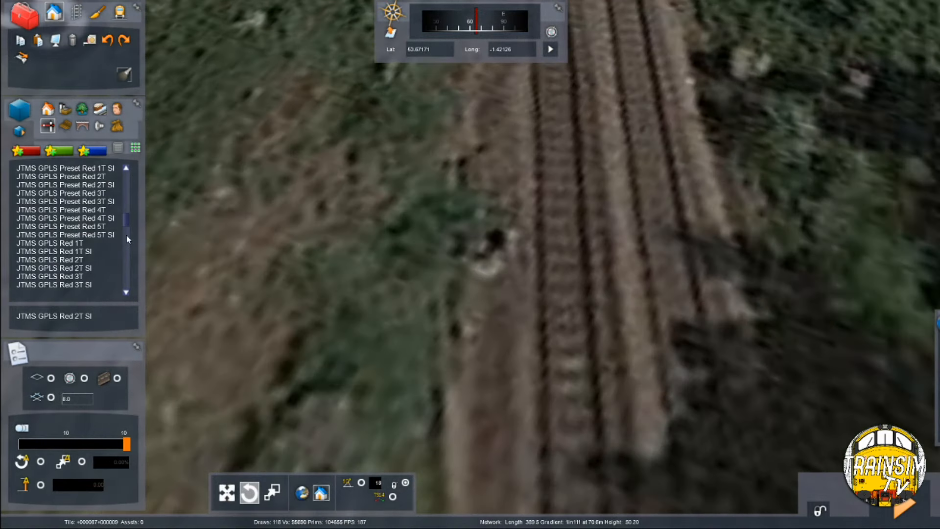
scroll(126, 237, up, 3)
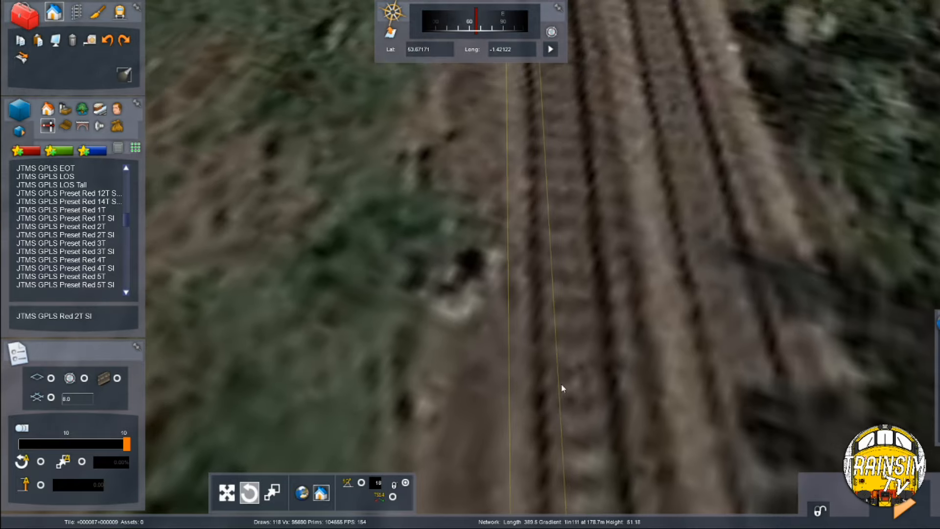
Lower the map overlay beneath the tracks and select the JTMS L3A 0T Auto signal from the track infrastructure objects
mouse_move(868, 366)
drag(868, 367, 762, 370)
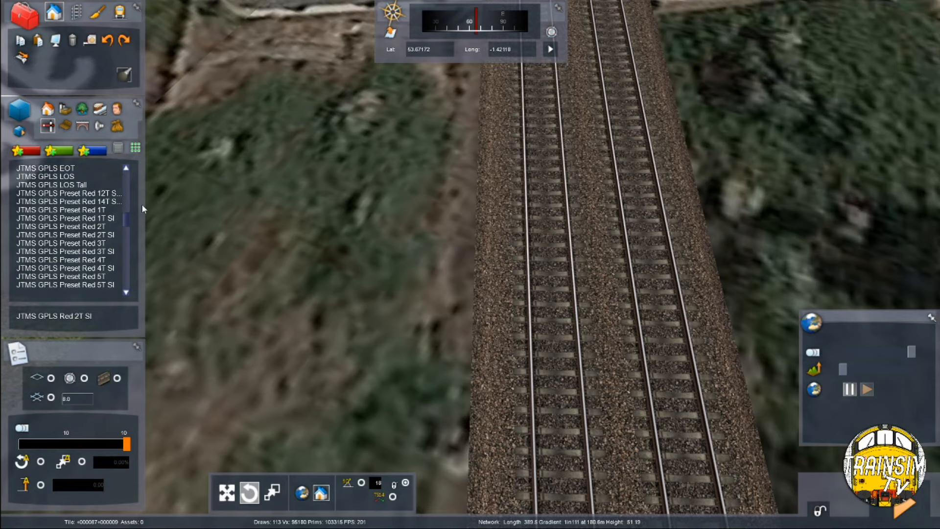
scroll(124, 198, up, 10)
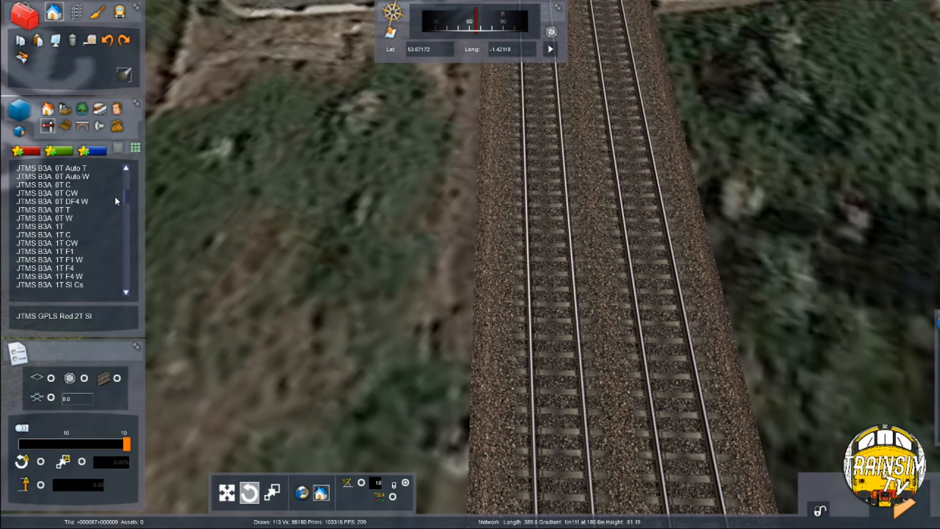
scroll(83, 191, up, 4)
scroll(62, 247, down, 6)
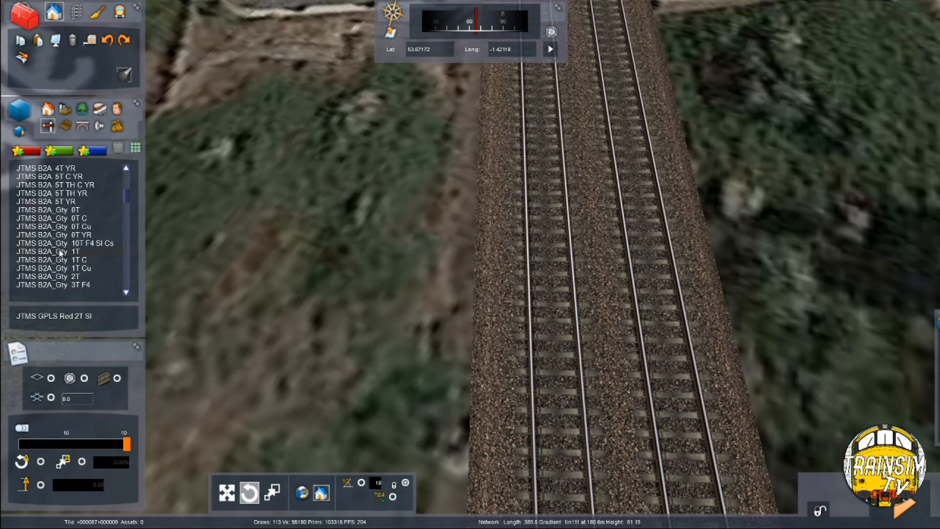
scroll(119, 215, down, 10)
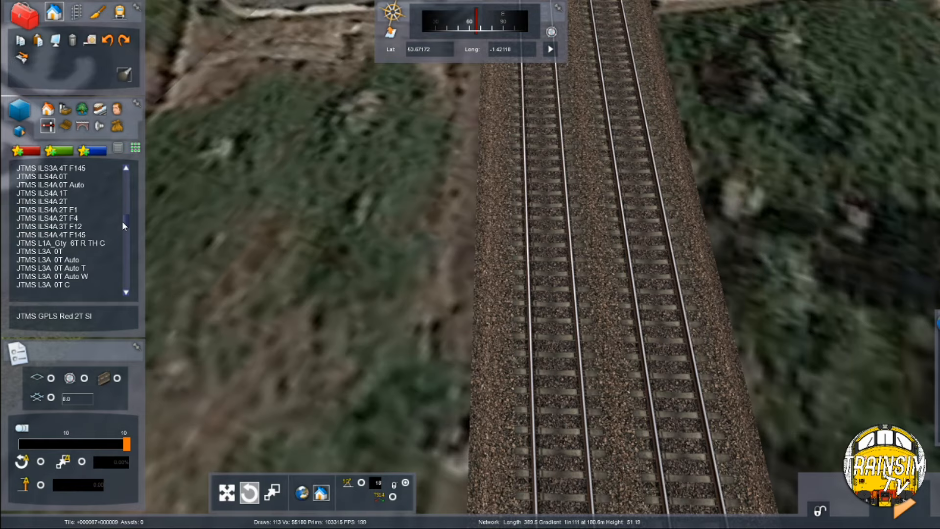
click(68, 260)
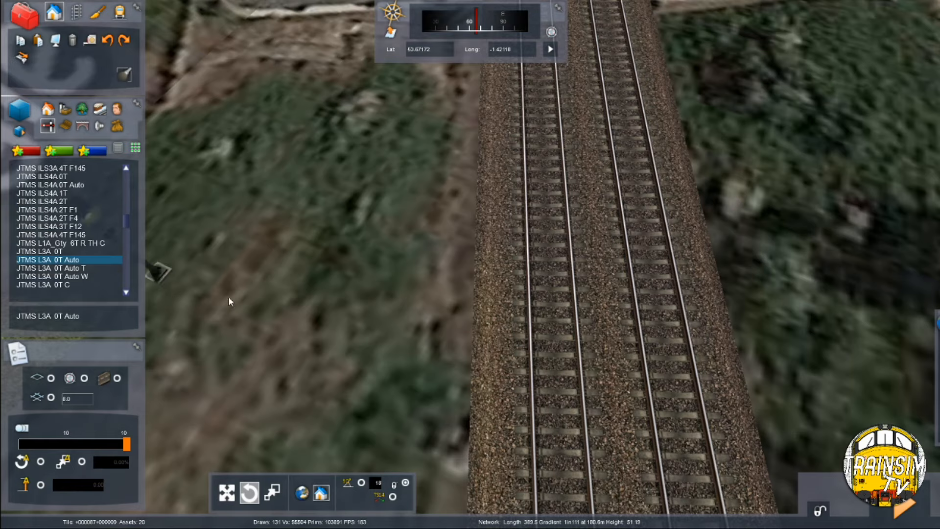
Place the L3A 0T Auto signal at its spot on the raised satellite imagery and link it to the nearest track
right_drag(492, 380, 463, 360)
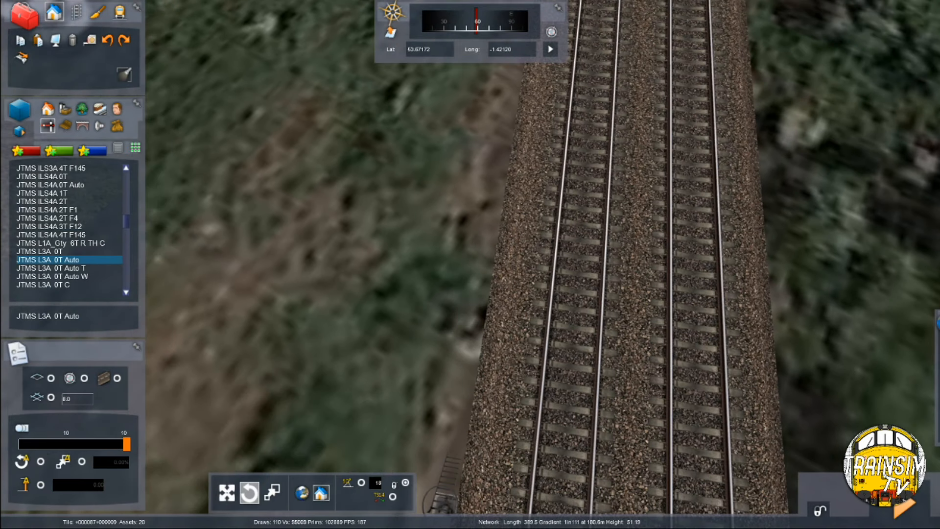
key(Left)
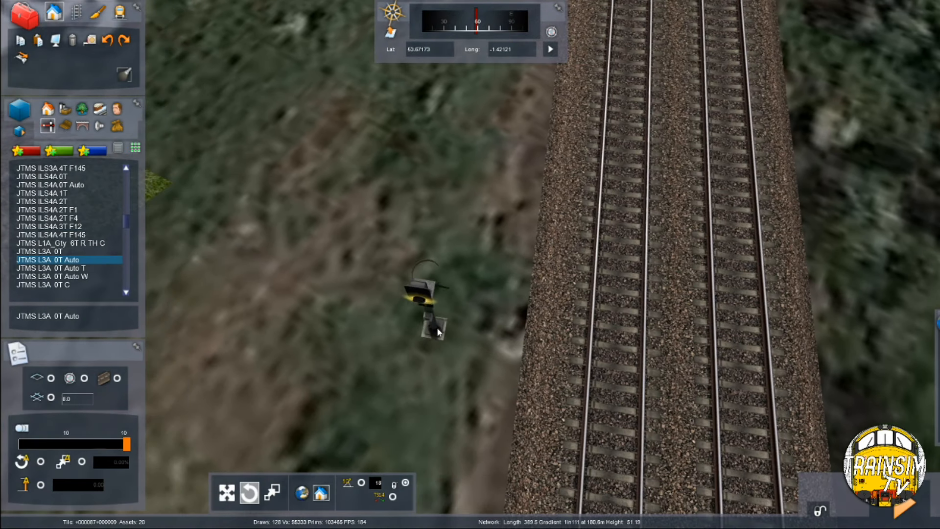
mouse_move(936, 376)
drag(843, 370, 847, 371)
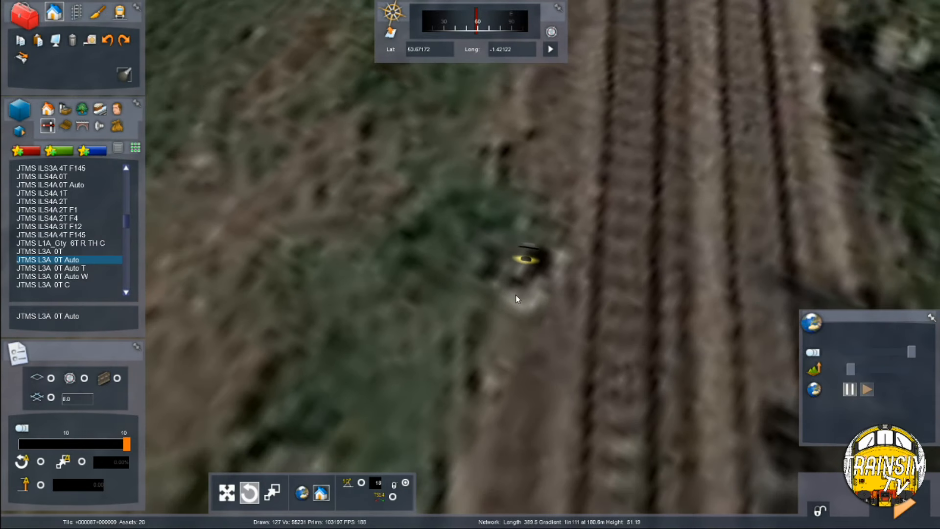
key(F8)
click(563, 293)
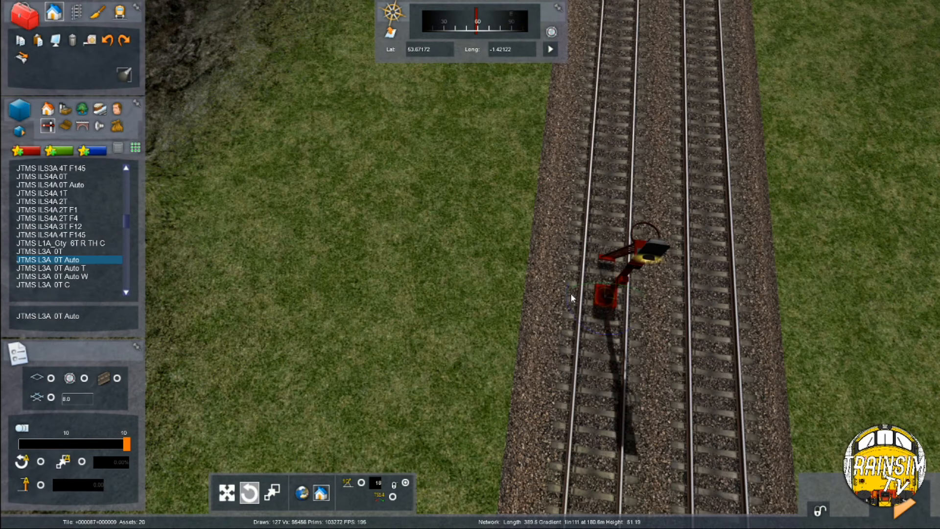
mouse_move(586, 280)
mouse_down()
mouse_move(594, 288)
mouse_move(525, 281)
mouse_up()
Adjust the L3A signal's position beside the ballast and enter WK and 6 in its identification fields
right_drag(525, 281, 474, 336)
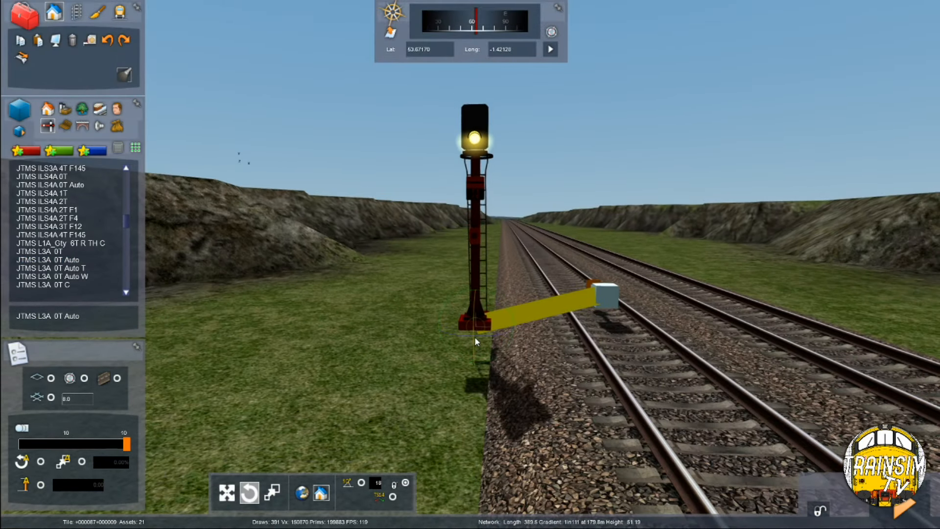
scroll(475, 336, up, 3)
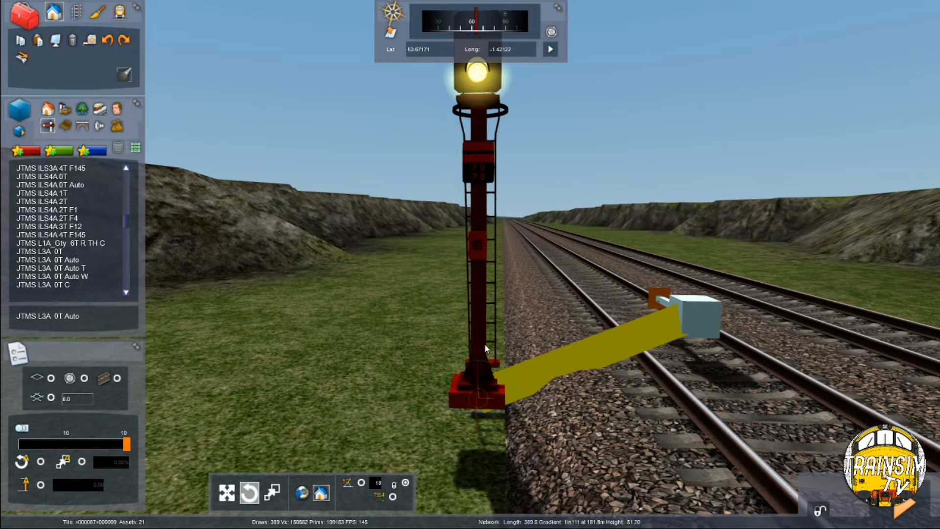
mouse_move(484, 353)
mouse_down()
mouse_move(520, 353)
mouse_move(499, 348)
mouse_up()
scroll(499, 348, down, 3)
right_drag(479, 268, 485, 216)
double_click(529, 176)
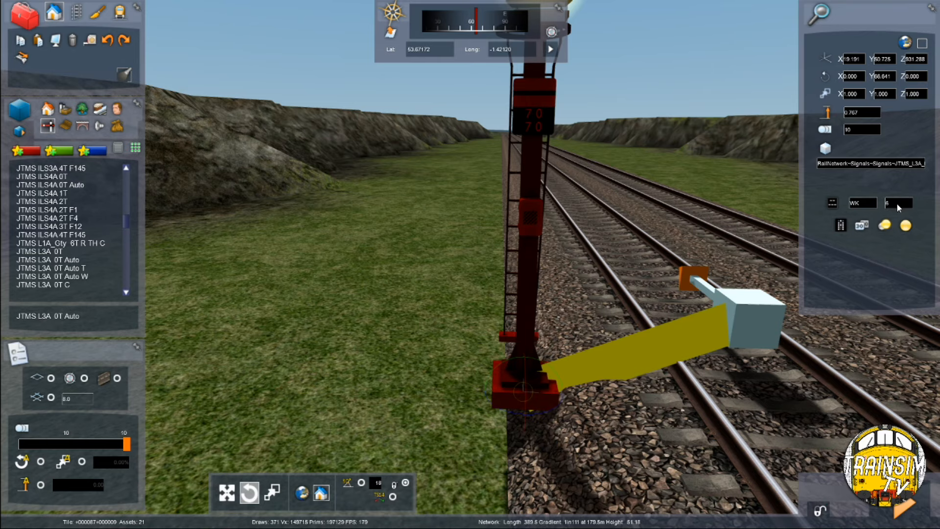
click(506, 306)
Use the move tool to nudge the L3A signal slightly away from the track along the ballast edge
scroll(506, 306, down, 4)
click(495, 289)
scroll(490, 269, down, 1)
scroll(490, 271, down, 1)
click(516, 216)
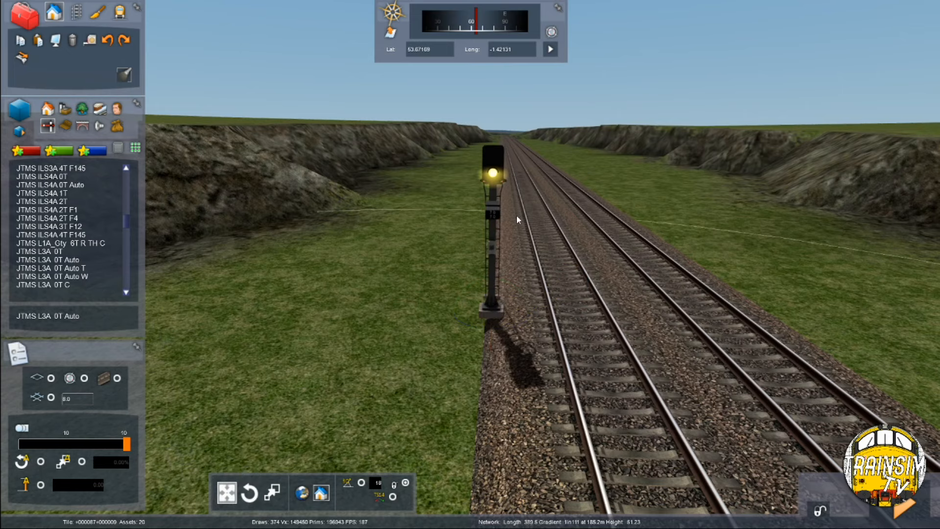
click(497, 221)
drag(531, 308, 520, 314)
click(520, 314)
scroll(518, 309, up, 3)
right_drag(520, 314, 506, 278)
scroll(510, 288, down, 2)
click(473, 270)
scroll(495, 410, up, 1)
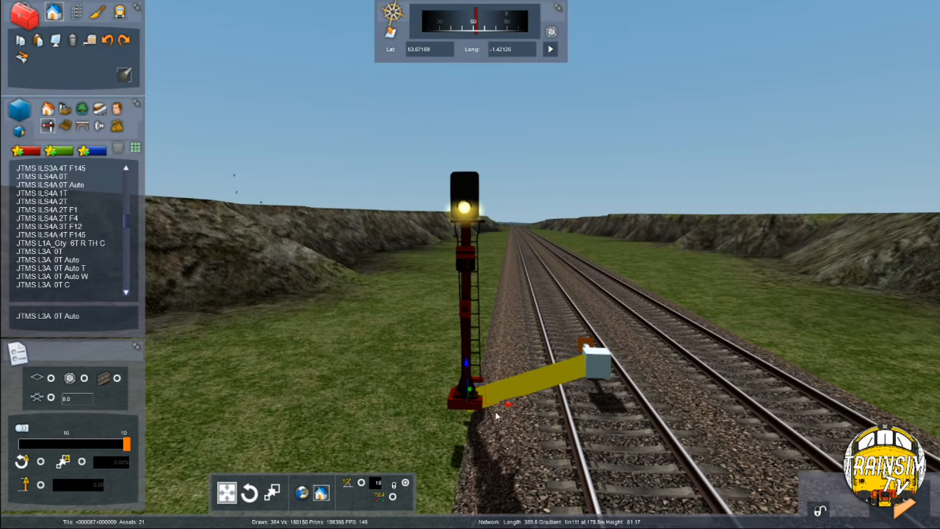
drag(498, 405, 492, 399)
scroll(489, 393, up, 2)
click(484, 387)
Measure the distance back along the track from the L3A signal to find where its trackside equipment belongs
right_drag(483, 387, 541, 453)
click(75, 12)
click(22, 57)
click(460, 222)
key(Right)
shift+drag(530, 251, 528, 252)
key(Right)
key(Down)
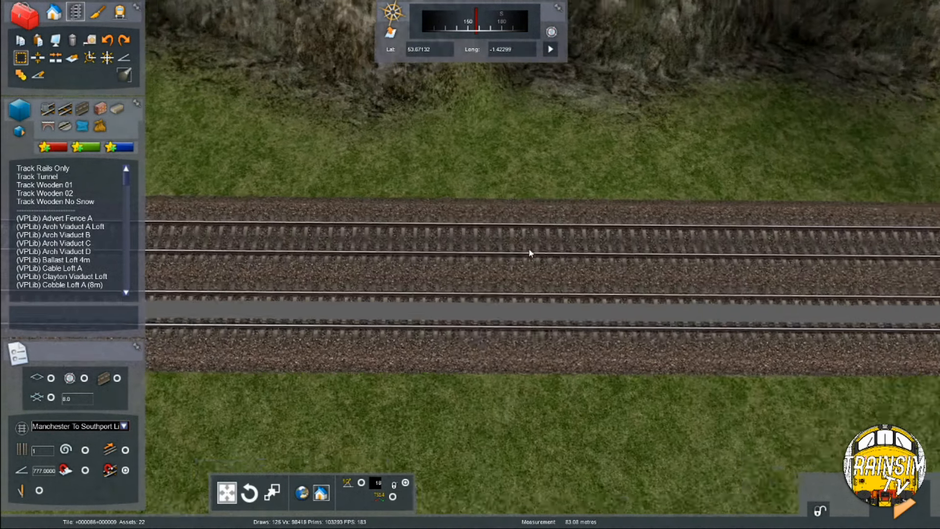
shift+click(591, 243)
key(Right)
key(Right)
key(Up)
shift+click(644, 260)
key(Right)
shift+click(630, 272)
key(Up)
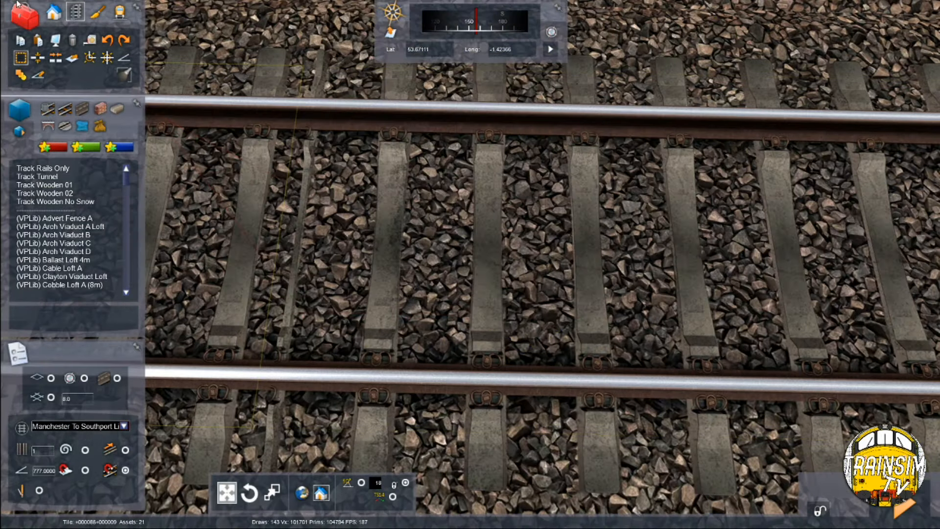
Place a JTMS AWS magnet between the rails at the measured spot and link it to the track
click(47, 13)
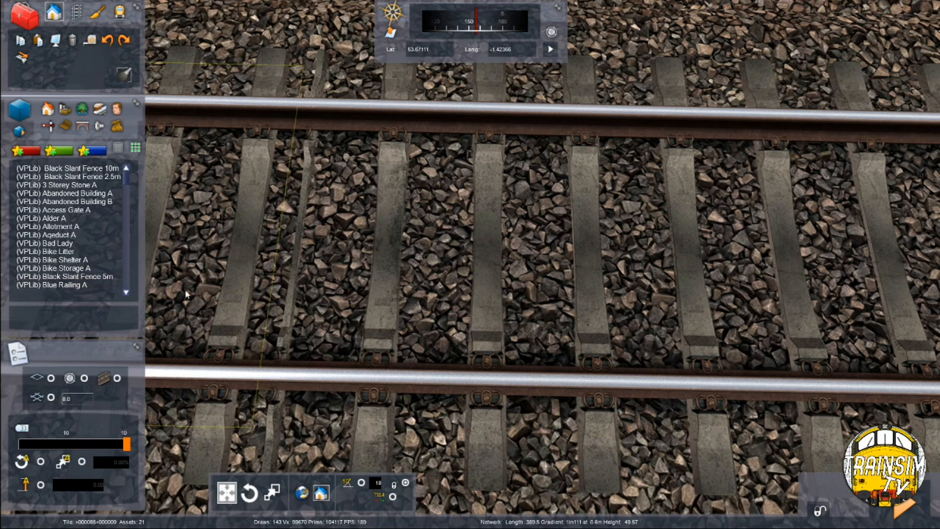
click(24, 151)
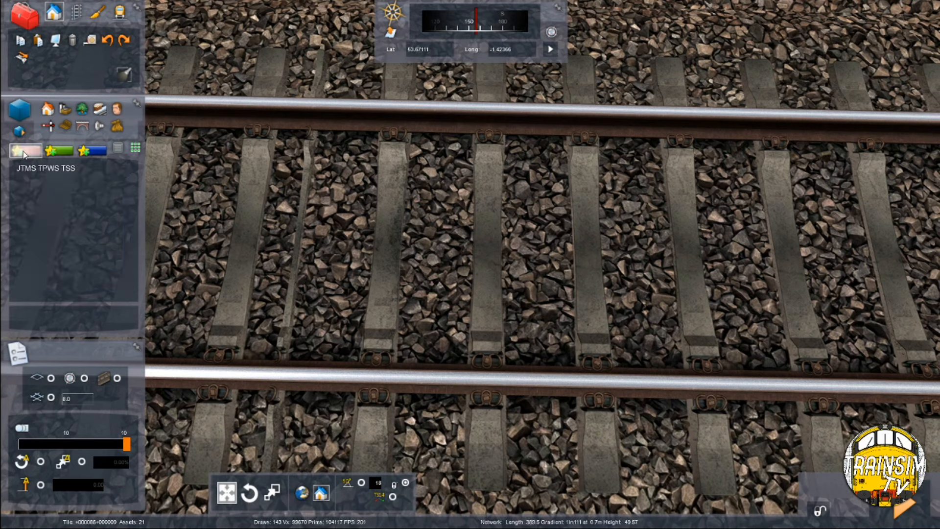
click(49, 126)
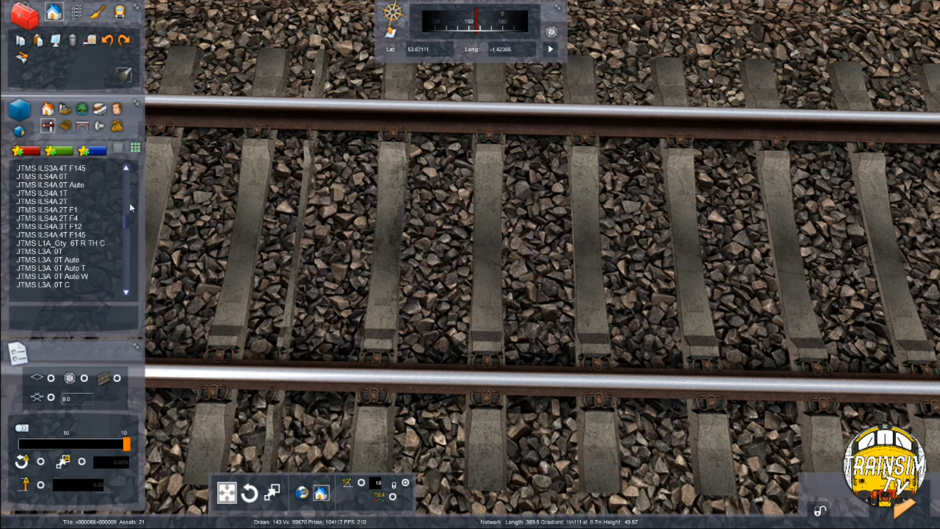
scroll(127, 200, up, 10)
scroll(102, 208, down, 2)
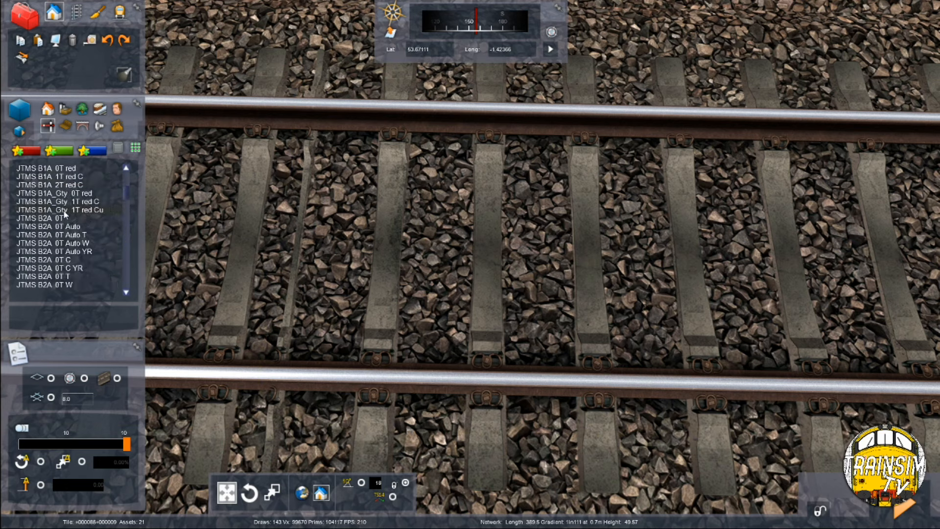
click(27, 150)
click(36, 168)
click(490, 221)
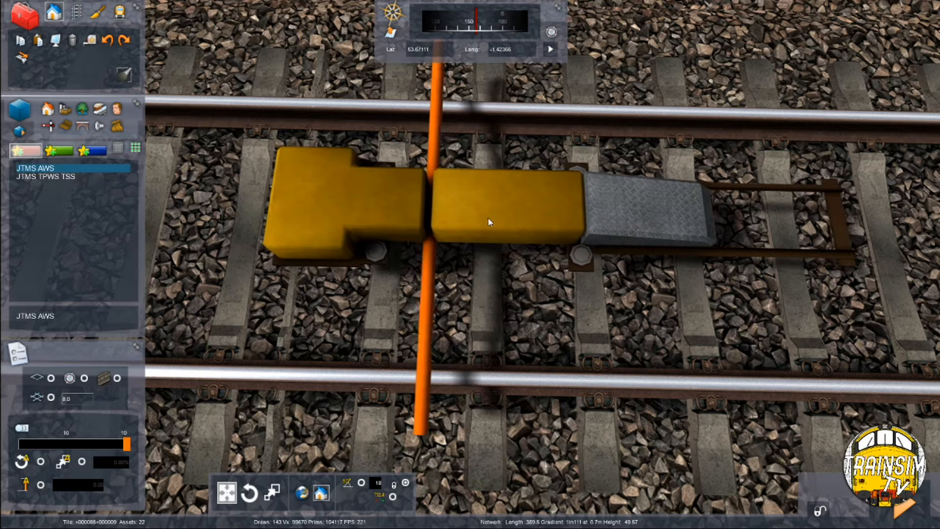
click(489, 222)
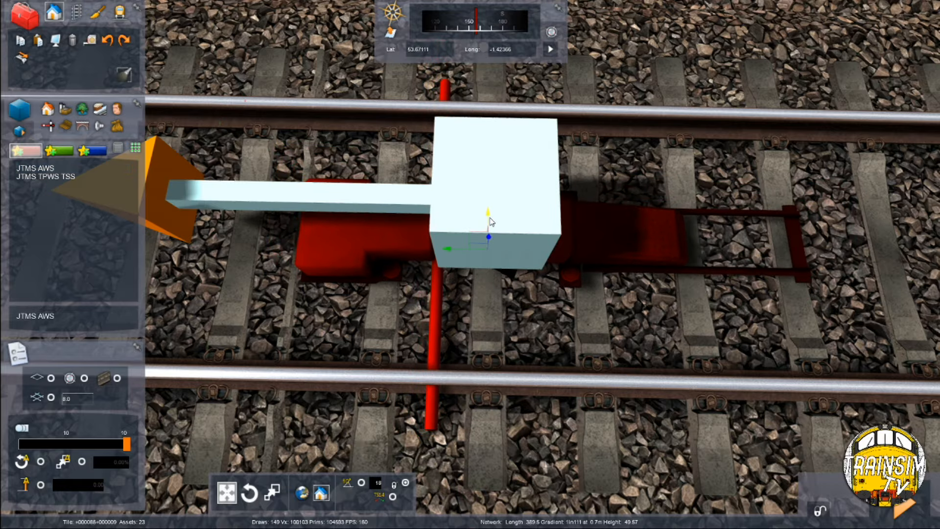
drag(489, 218, 489, 224)
key(space)
Save the route with the newly placed AWS magnet
right_drag(526, 212, 382, 142)
right_drag(573, 213, 585, 232)
key(F2)
click(416, 341)
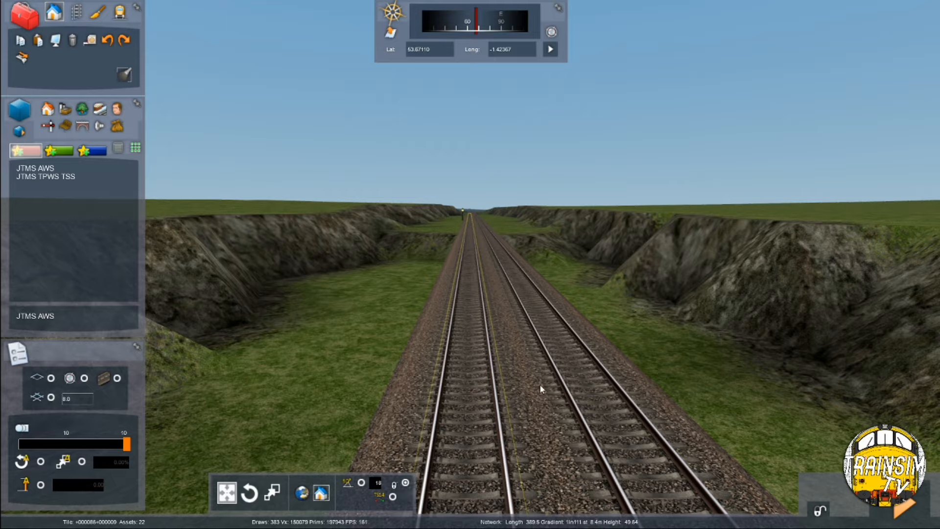
Lower the satellite imagery overlay at the next signal shown along the line and fit the terrain to the track
key(Up)
right_drag(540, 389, 719, 347)
key(Up)
key(Up)
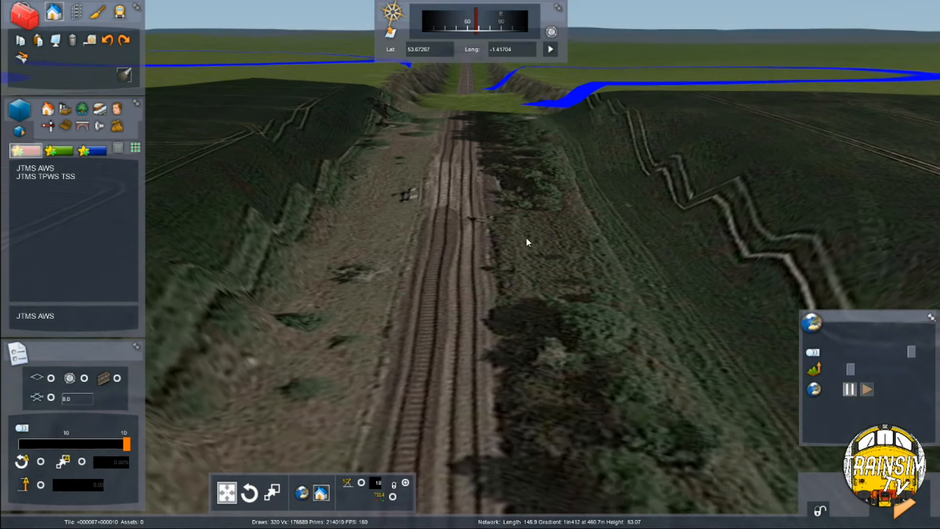
right_drag(526, 237, 506, 248)
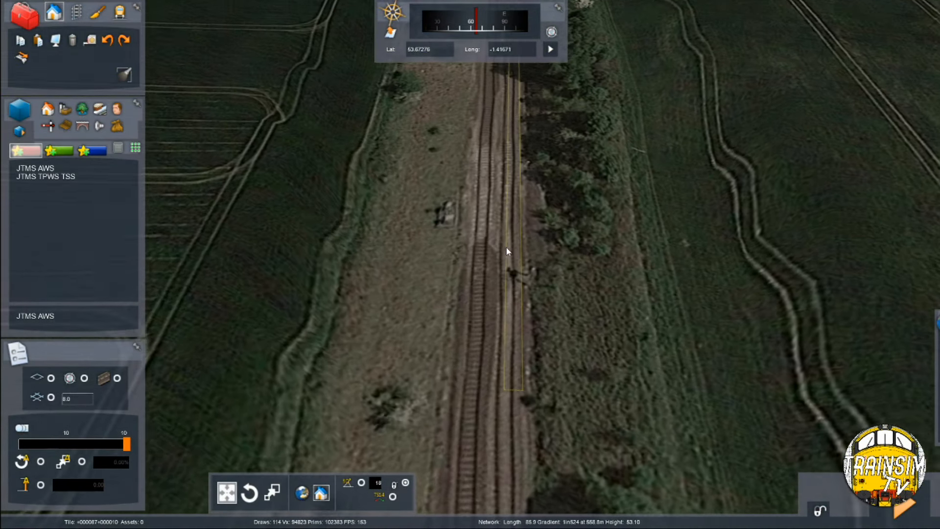
key(Up)
key(Right)
mouse_move(882, 356)
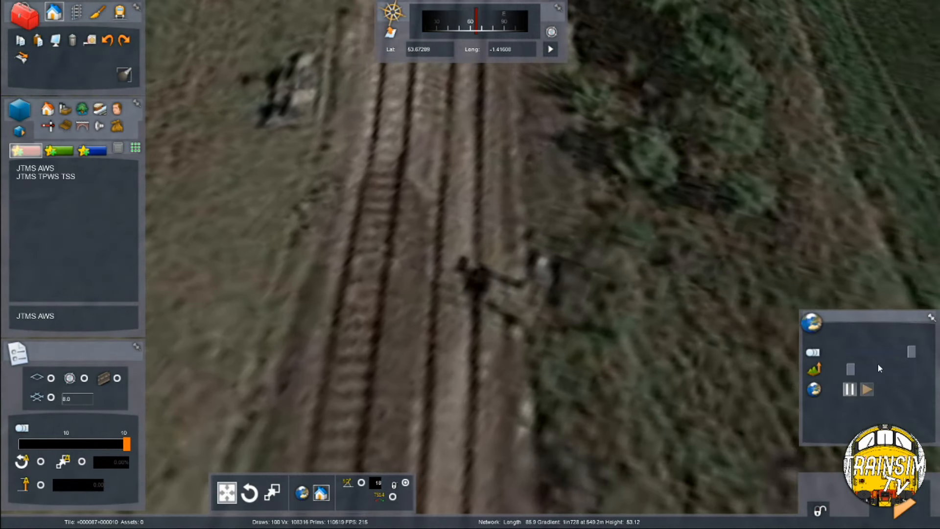
drag(850, 368, 812, 372)
key(Up)
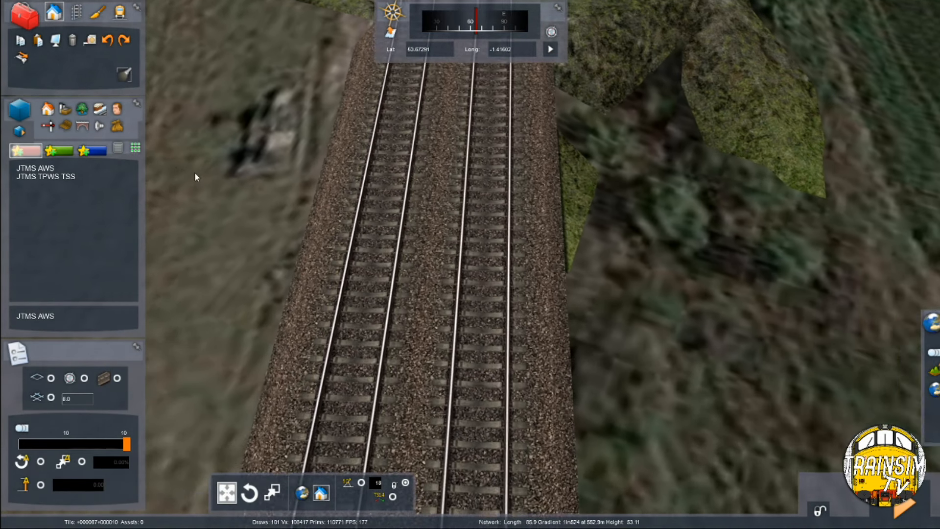
click(97, 12)
click(112, 54)
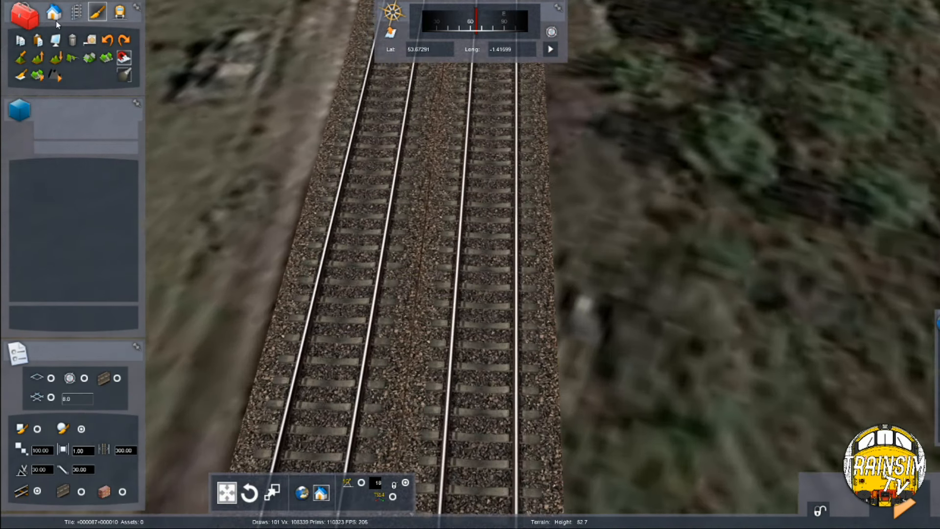
Place a JTMS L3A 0T Auto signal at its imagery spot beside the ballast and link it to the nearest track
click(54, 12)
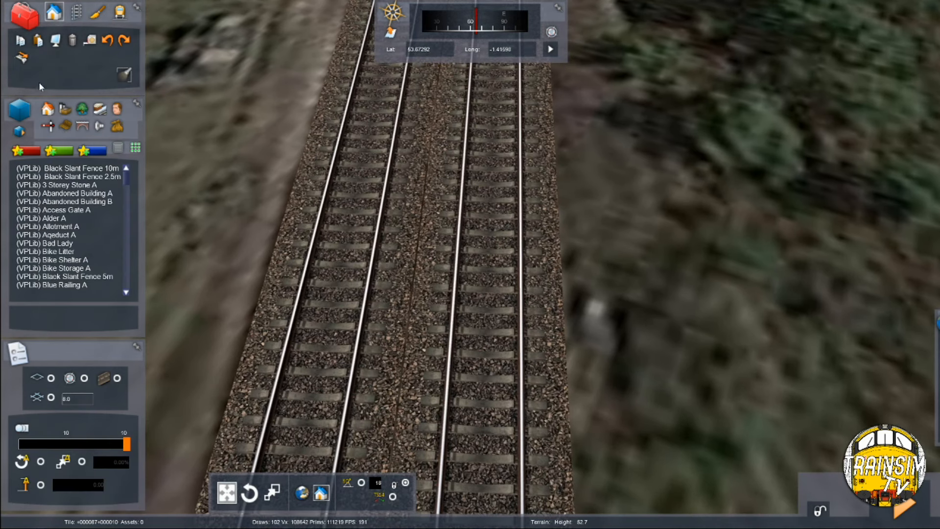
click(48, 125)
scroll(90, 250, down, 8)
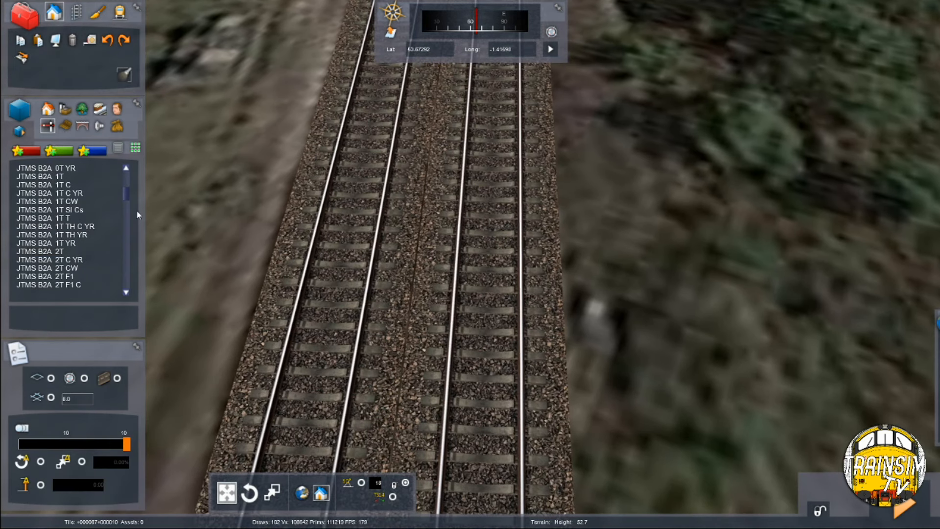
scroll(126, 220, down, 10)
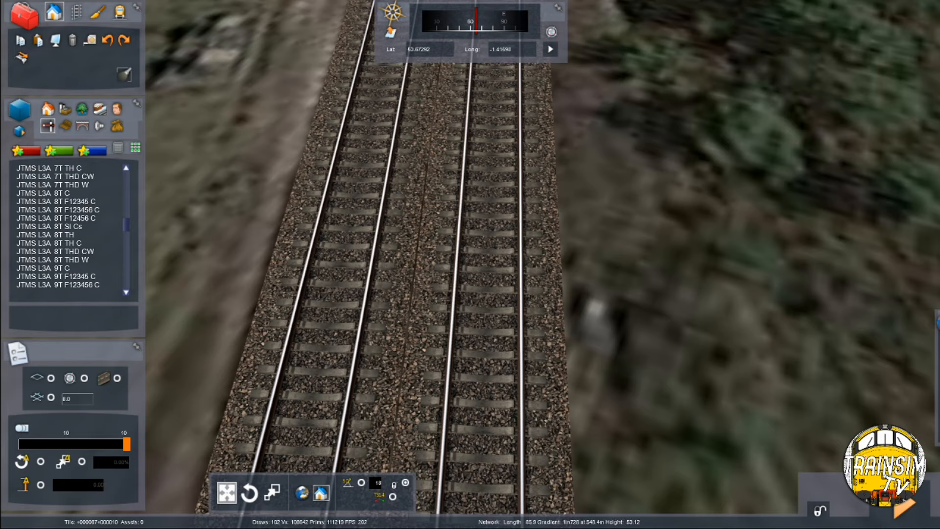
scroll(49, 237, up, 15)
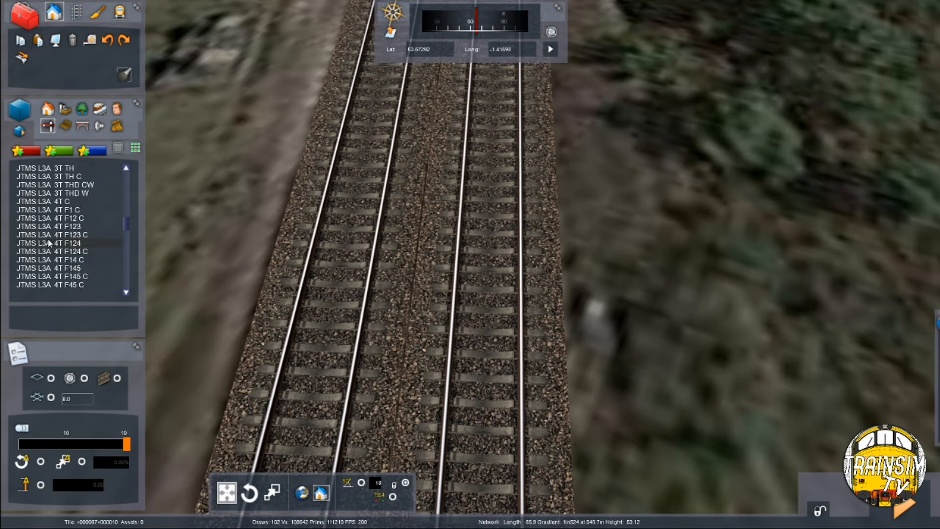
scroll(49, 237, up, 3)
click(49, 218)
click(558, 336)
right_drag(558, 335, 522, 286)
drag(494, 265, 648, 275)
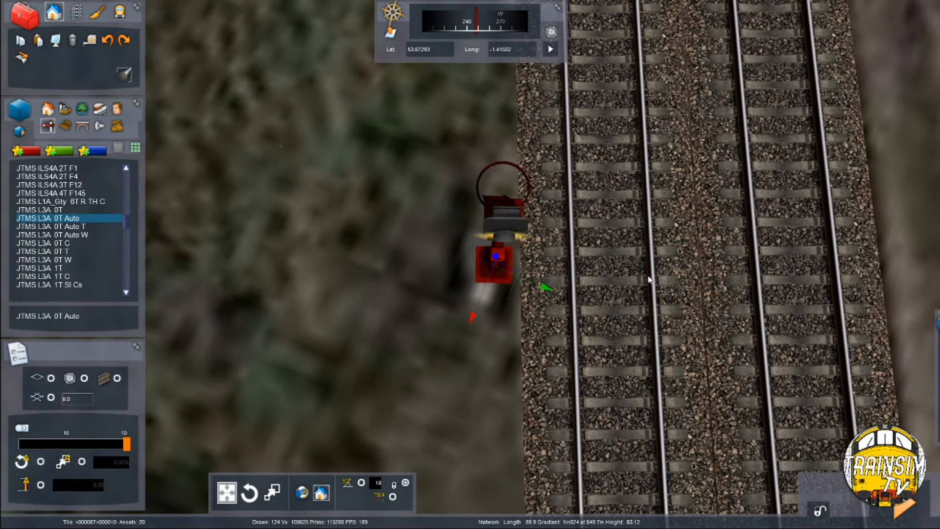
scroll(649, 276, down, 2)
click(516, 251)
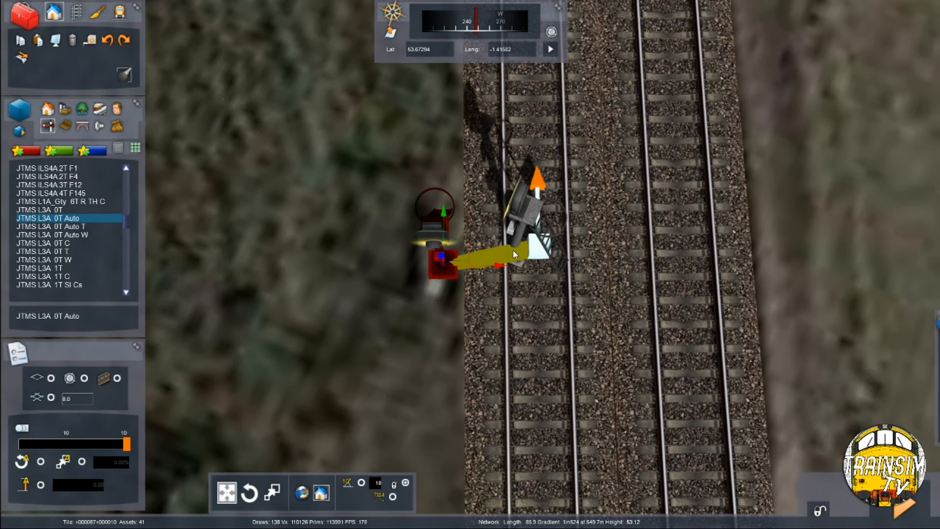
right_click(512, 250)
Enter WK and 6766 in the new L3A signal's identification fields
scroll(512, 250, up, 1)
click(487, 236)
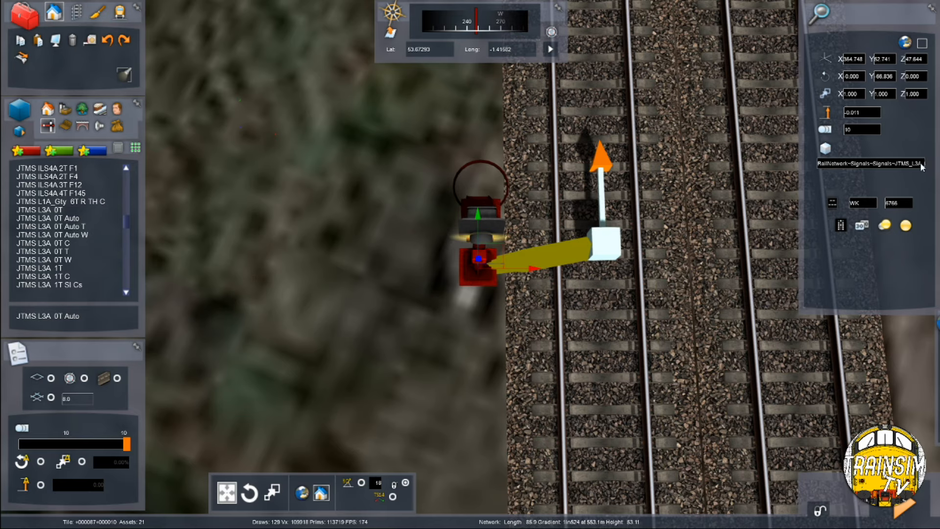
click(286, 203)
scroll(415, 201, up, 2)
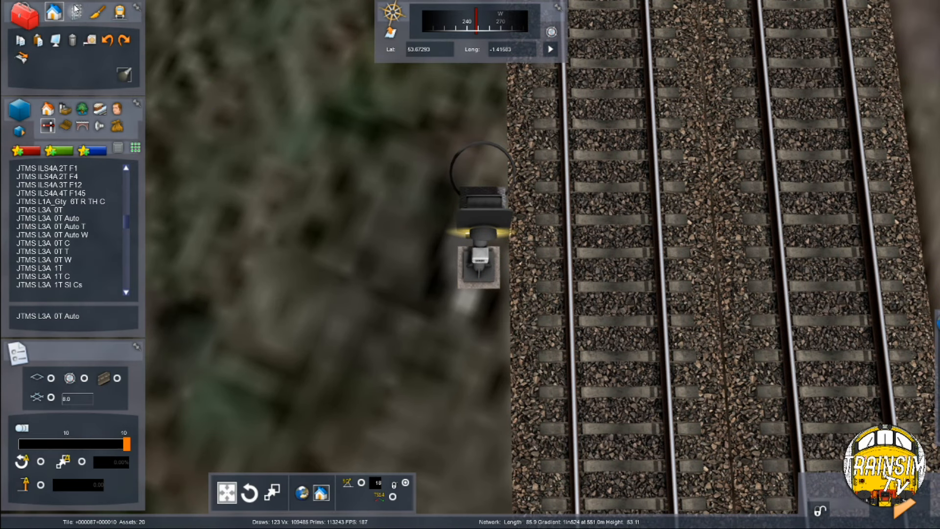
Measure about 180 m along the track from the L3A signal to locate its AWS position, removing the ruler once done
click(76, 9)
click(636, 256)
mouse_move(636, 256)
right_down()
mouse_move(778, 256)
mouse_move(612, 260)
right_up()
key(Right)
key(Right)
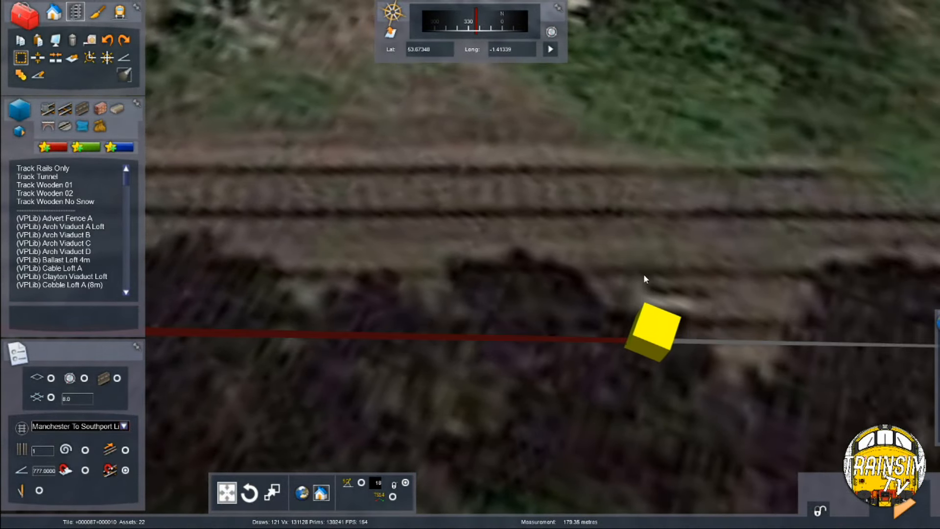
scroll(643, 274, up, 8)
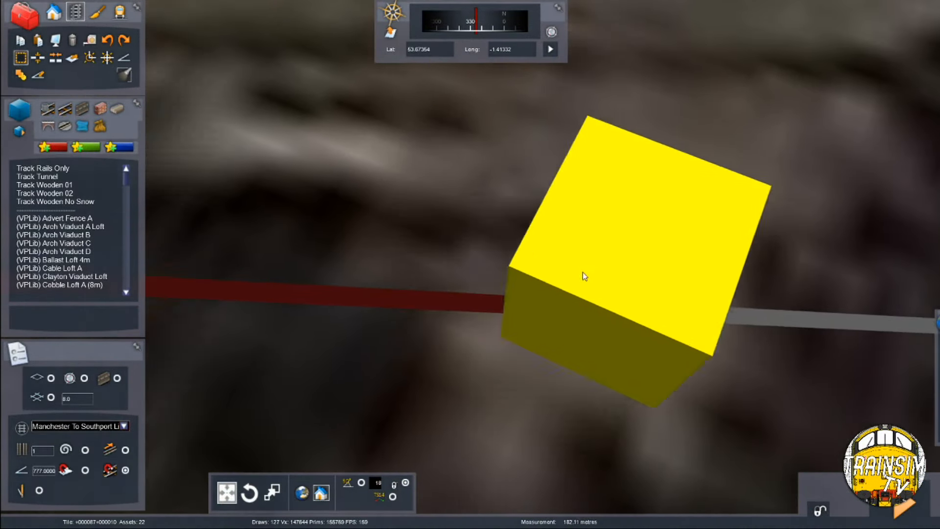
key(Left)
key(Down)
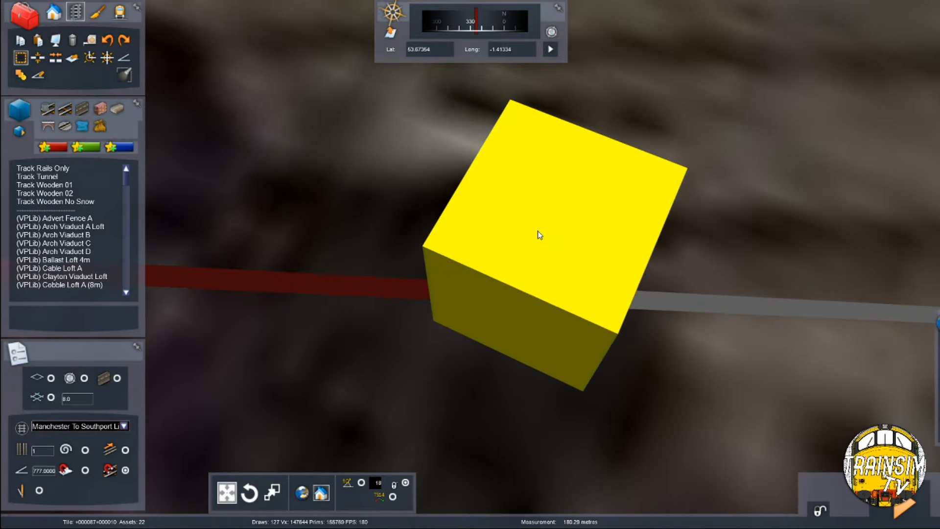
click(538, 231)
key(Delete)
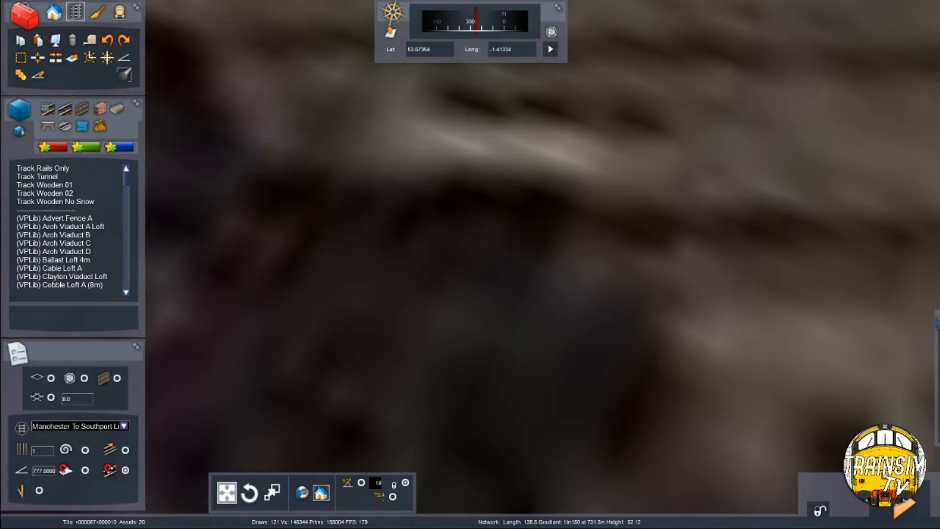
Expose the buried track at the measured spot and bring up the favourite signalling objects for placement
key(F8)
click(93, 13)
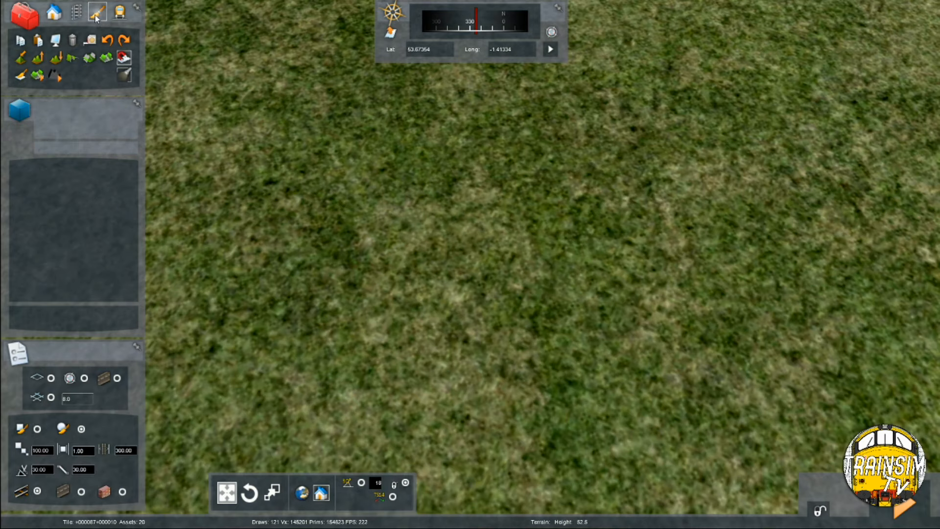
click(579, 314)
click(54, 12)
click(26, 150)
Try to place a JTMS AWS magnet between the rails with its track link reversed, and delete it
click(35, 168)
click(485, 336)
click(486, 335)
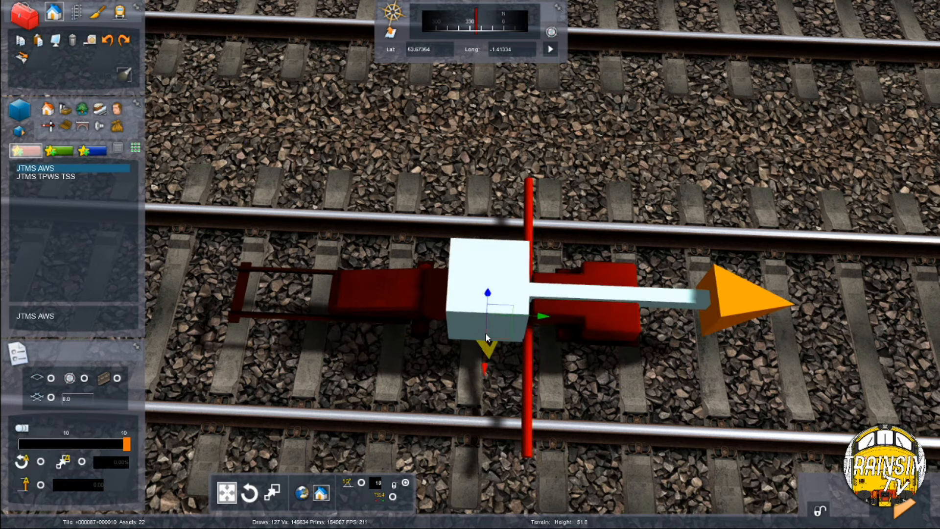
click(489, 311)
right_click(524, 296)
click(513, 314)
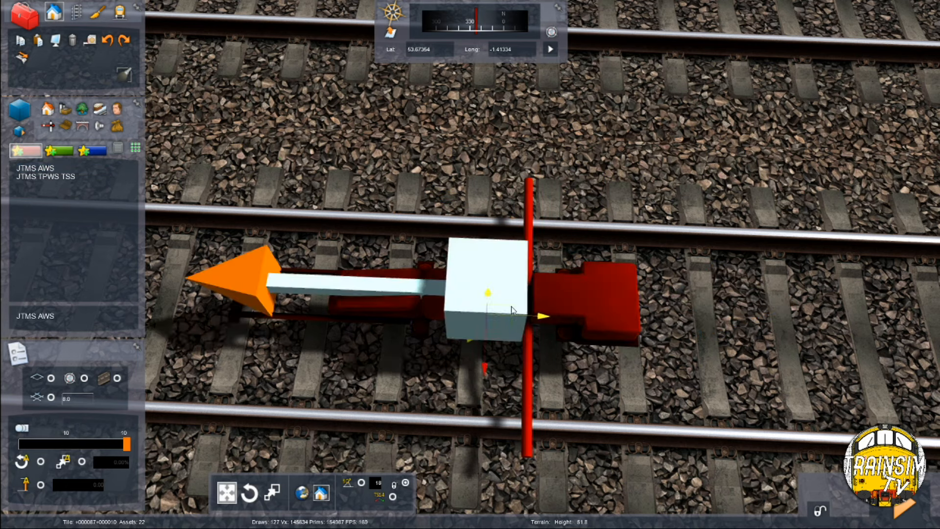
key(Delete)
Place another JTMS AWS magnet between the rails at the measured spot and try positioning its track link
click(35, 168)
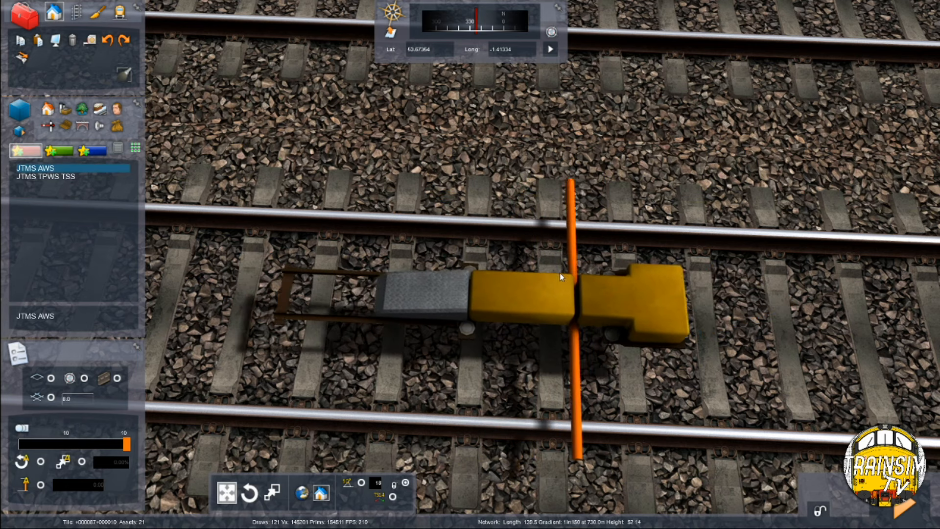
click(483, 282)
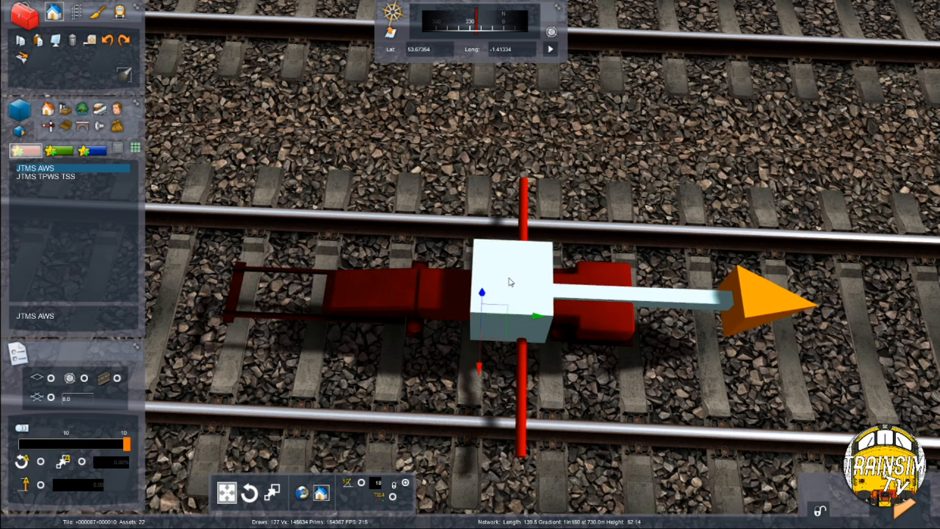
right_drag(551, 290, 534, 259)
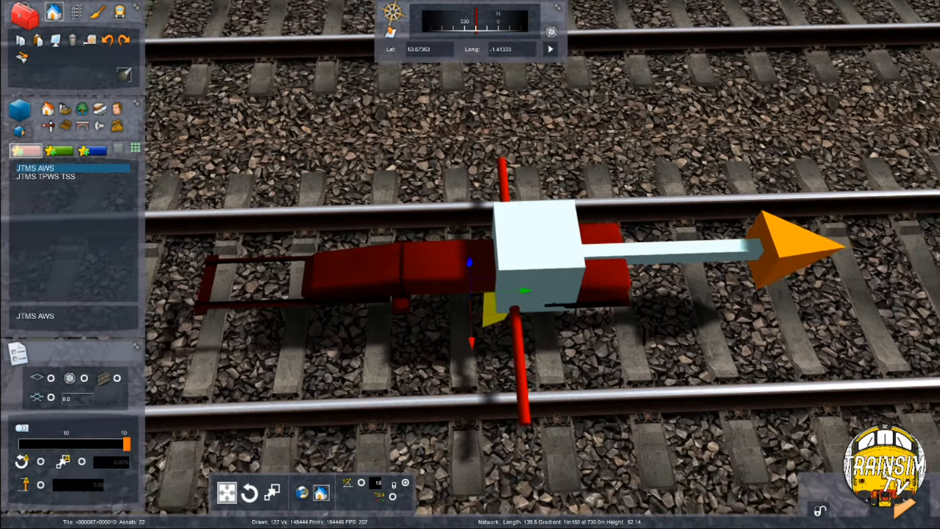
click(534, 262)
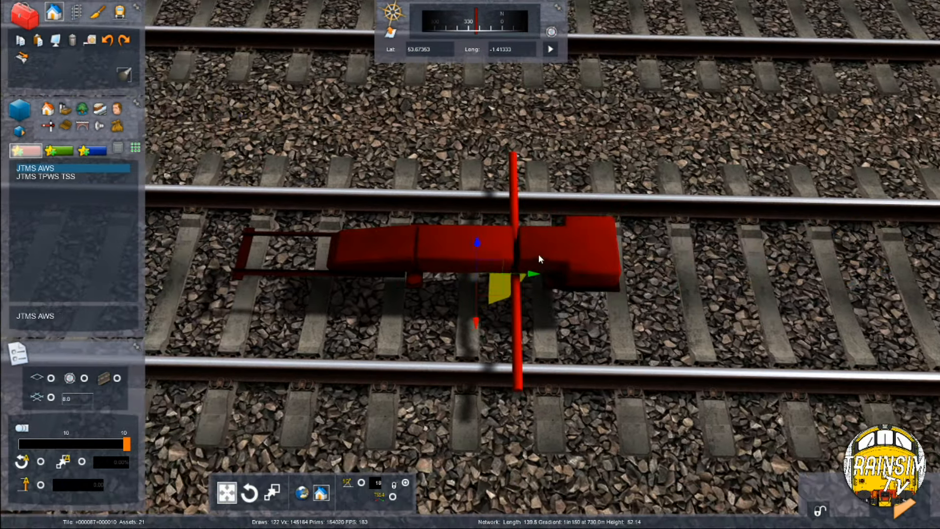
click(536, 257)
click(534, 258)
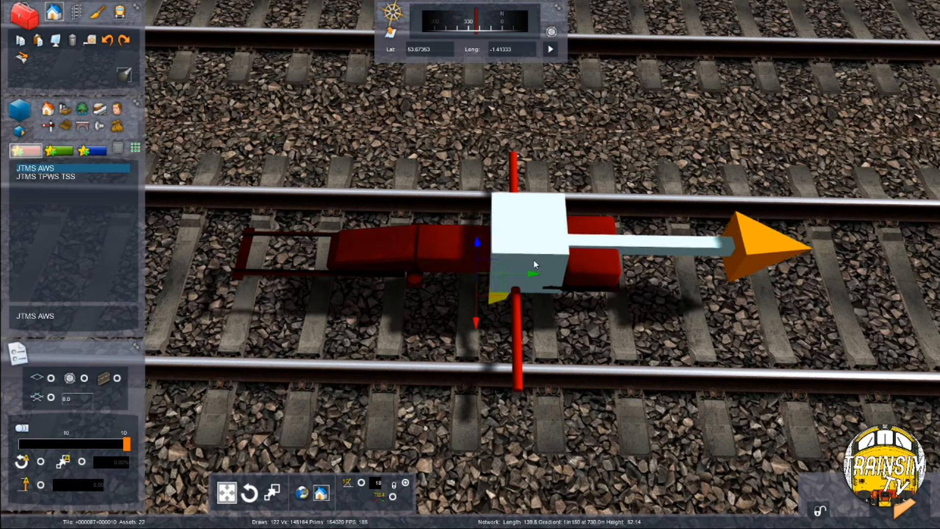
click(532, 258)
click(524, 254)
click(522, 253)
Turn the AWS magnet to face the opposite way along the track and set its link in that direction
click(503, 259)
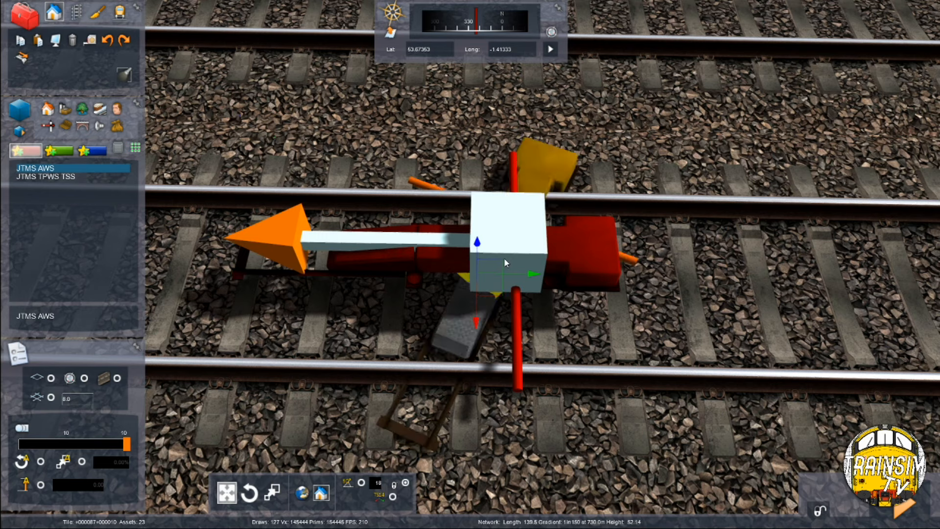
right_click(504, 258)
click(504, 260)
shift+drag(504, 259, 501, 250)
scroll(502, 252, down, 1)
right_click(511, 261)
scroll(512, 263, down, 1)
scroll(512, 263, down, 1)
click(512, 277)
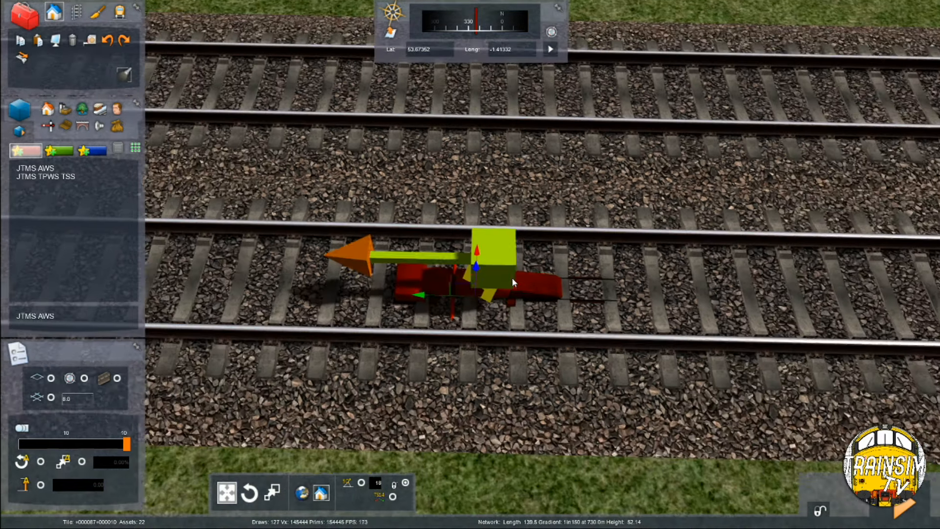
right_click(508, 270)
scroll(505, 301, up, 3)
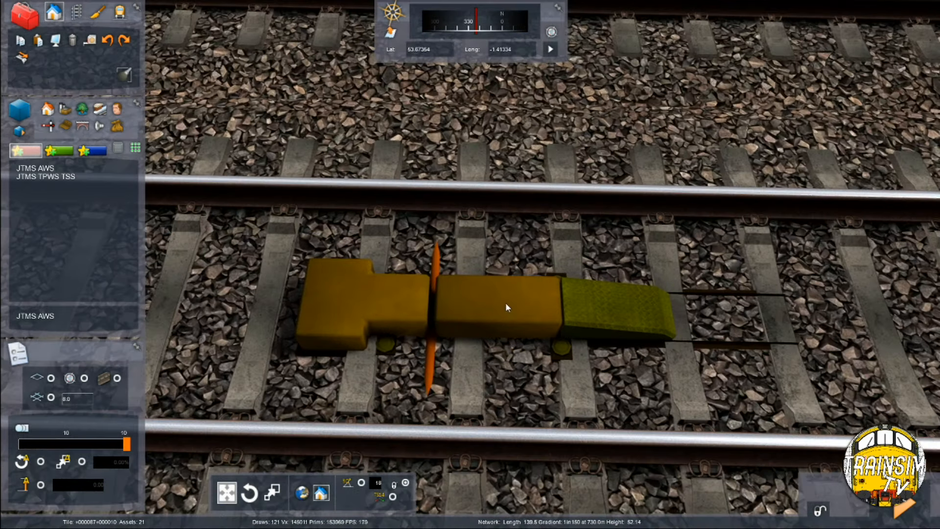
Check the AWS magnet's track link and save the changes to the route
scroll(506, 303, down, 3)
scroll(507, 305, up, 1)
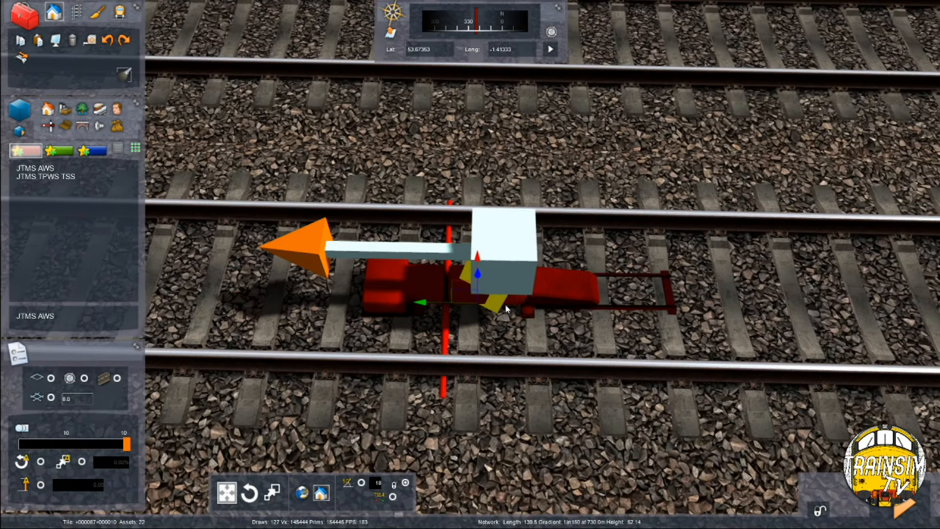
click(502, 303)
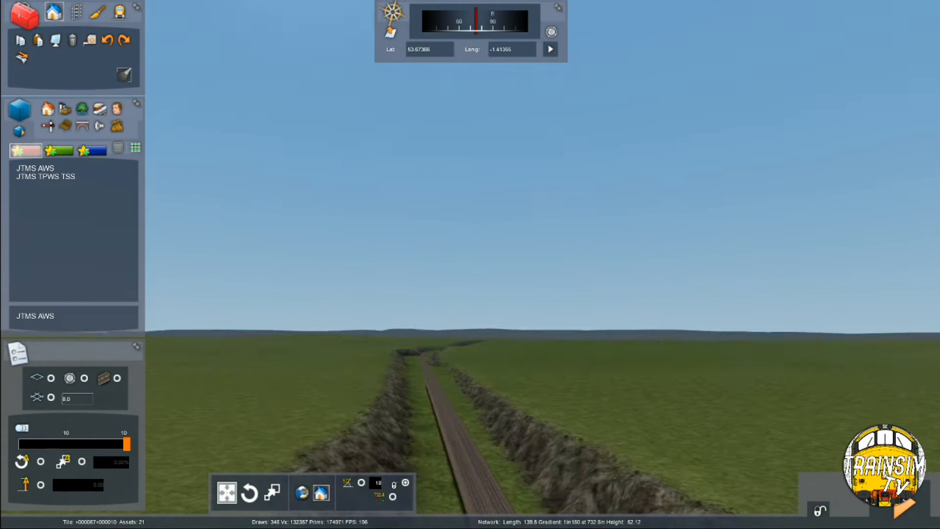
key(Up)
right_drag(538, 333, 528, 369)
key(Up)
right_drag(507, 338, 507, 338)
key(F2)
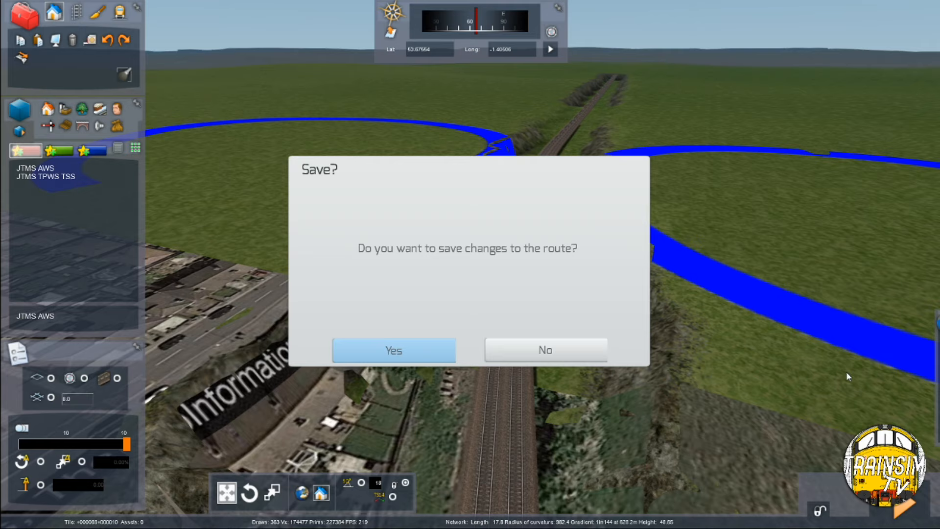
key(Return)
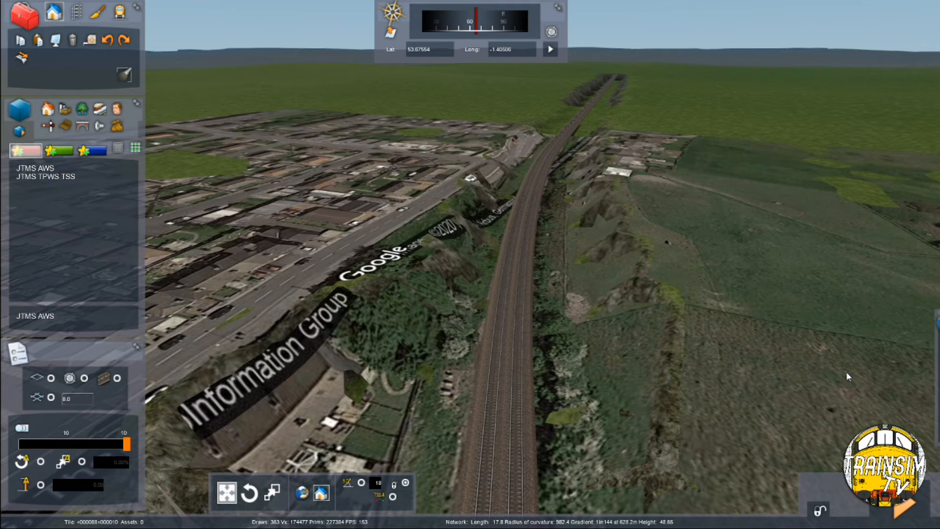
Examine the satellite imagery beside the line for the next signal's location, adjusting the overlay height over the terrain
key(Up)
right_drag(636, 374, 632, 455)
key(Down)
mouse_move(869, 352)
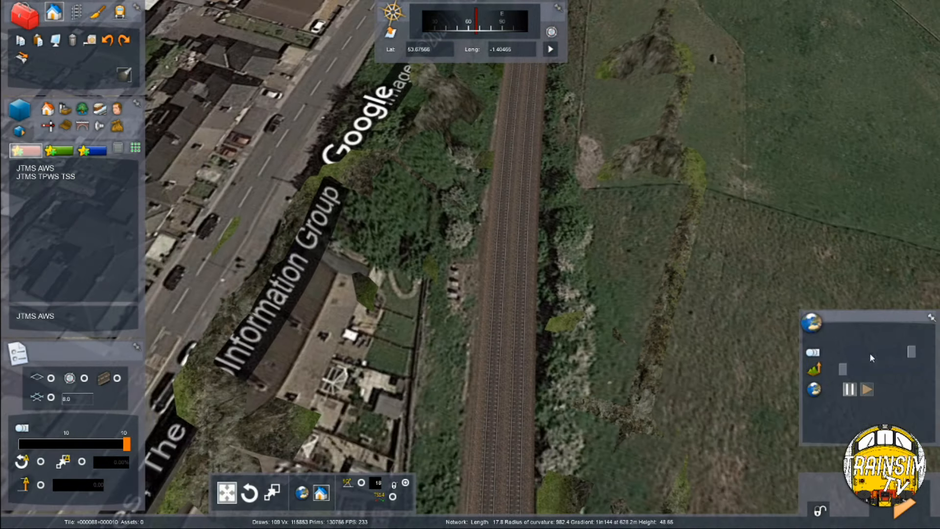
mouse_move(843, 370)
mouse_down()
mouse_move(861, 378)
mouse_move(845, 373)
mouse_up()
key(Up)
right_drag(760, 345, 747, 337)
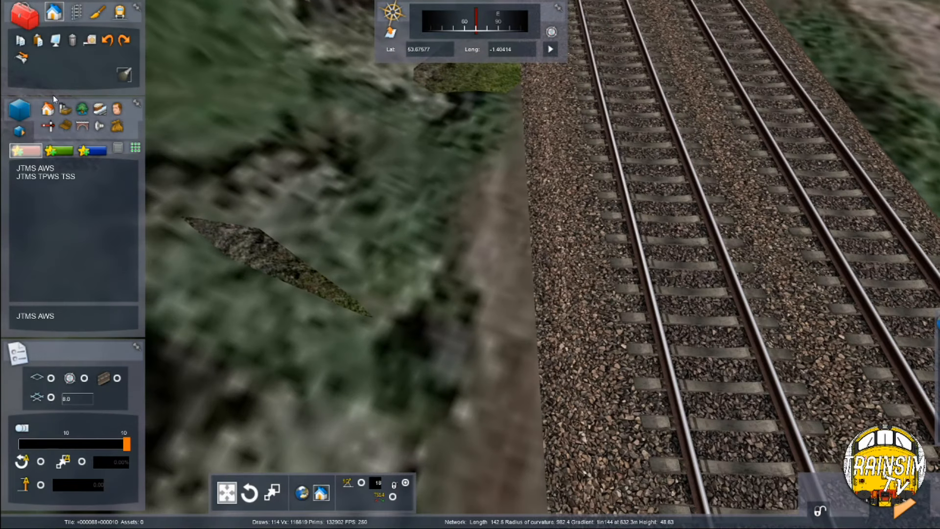
Try placing a JTMS L3A 0T Auto signal beside the nearer track with the number prefix WK, and delete it
click(47, 126)
click(73, 219)
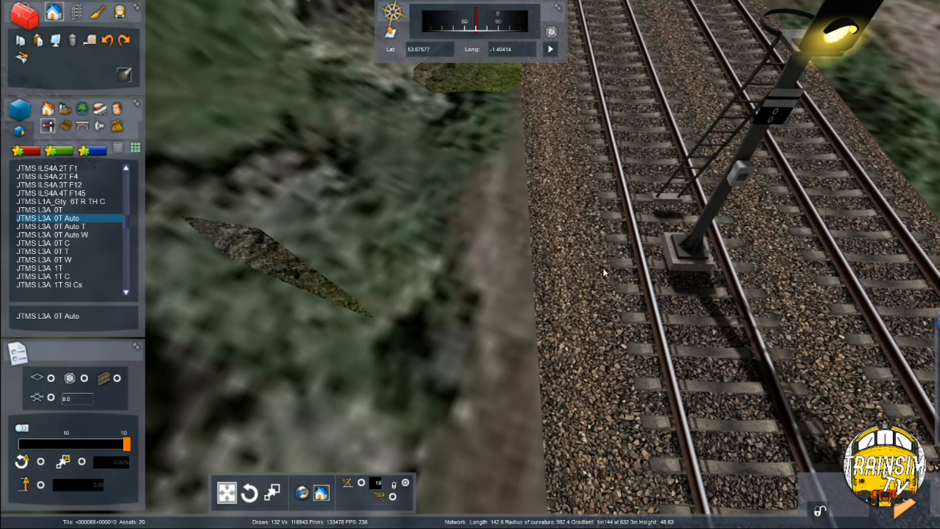
click(641, 205)
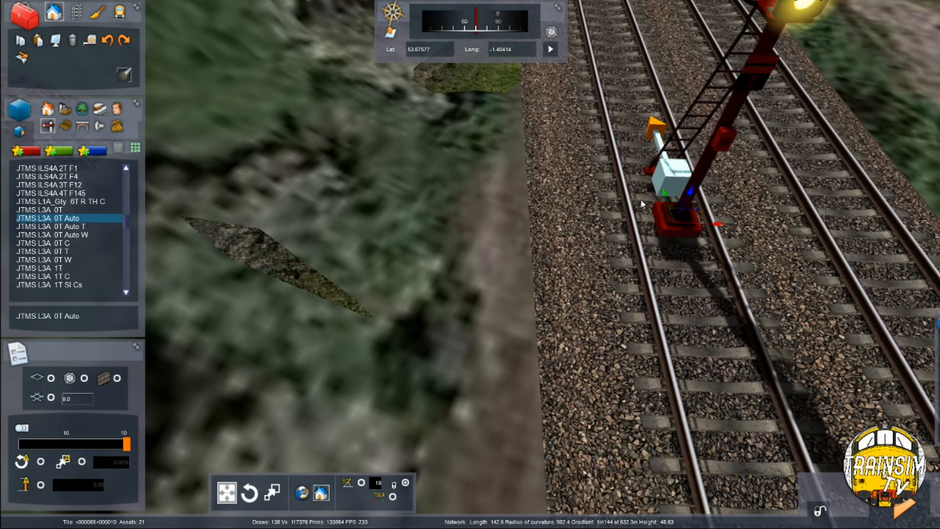
key(Delete)
drag(664, 211, 528, 205)
right_drag(527, 204, 507, 216)
shift+drag(483, 338, 477, 335)
right_drag(477, 336, 465, 309)
double_click(458, 256)
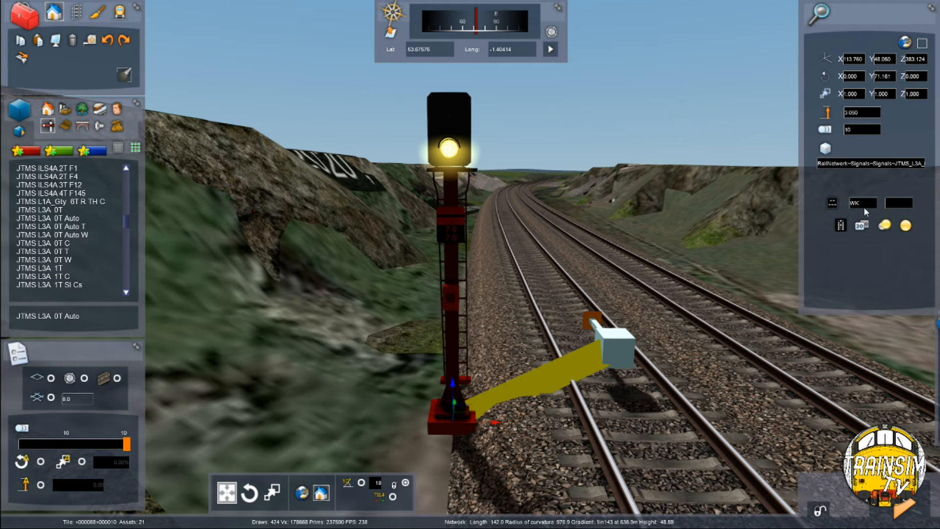
click(460, 220)
key(Delete)
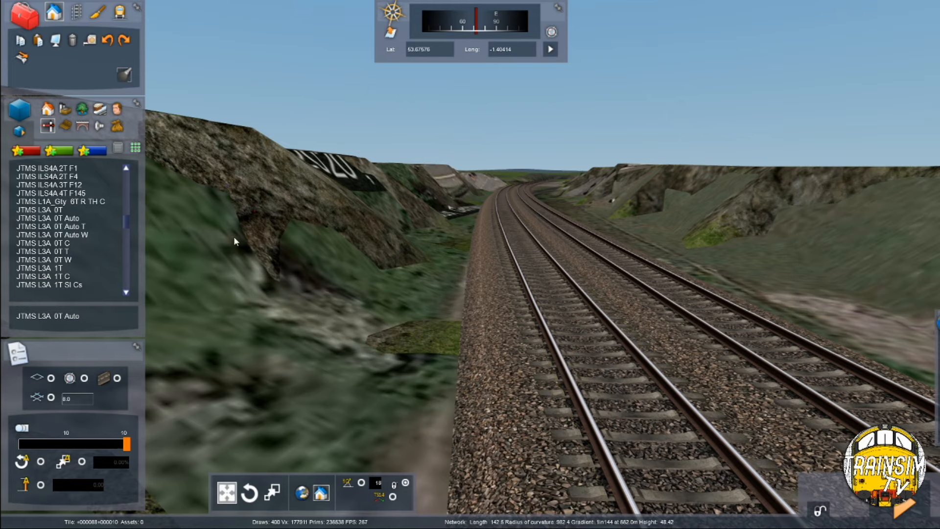
Place a JTMS L3A 0T signal at the ballast edge beside the nearer track, with its link on that track
click(84, 211)
right_drag(326, 323, 386, 390)
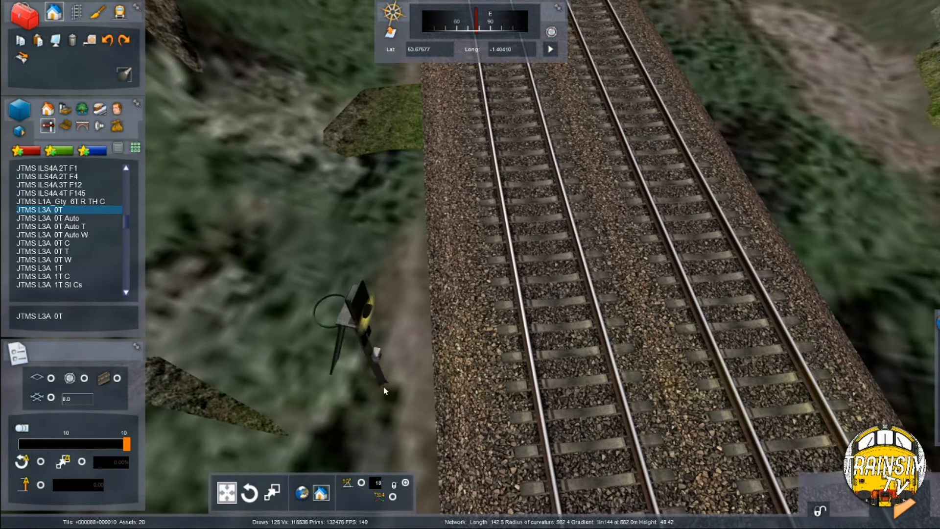
click(48, 217)
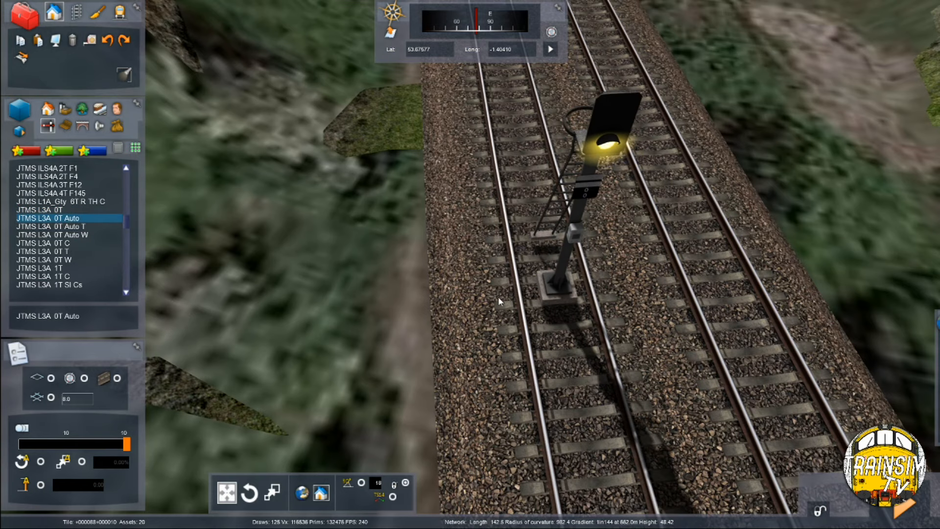
click(36, 210)
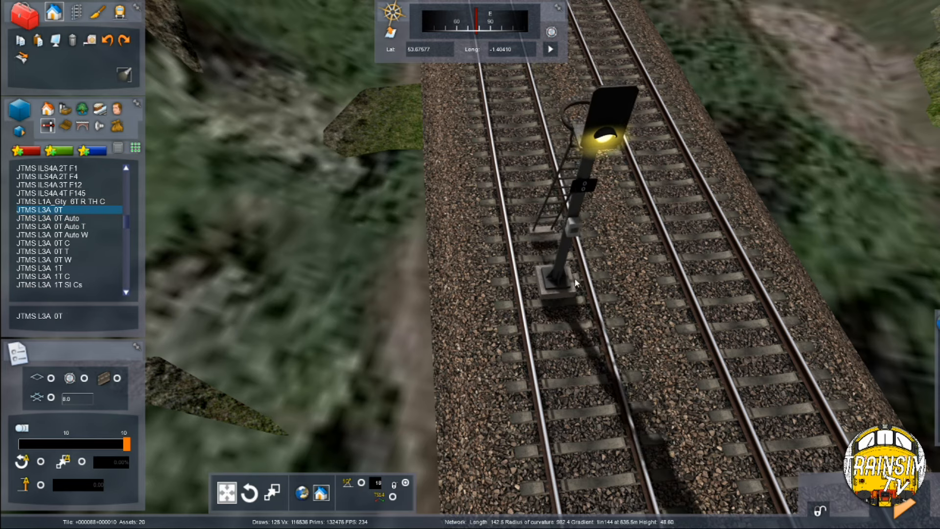
click(619, 343)
drag(594, 323, 440, 374)
mouse_move(458, 324)
right_down()
mouse_move(448, 254)
mouse_move(456, 321)
right_up()
key(Up)
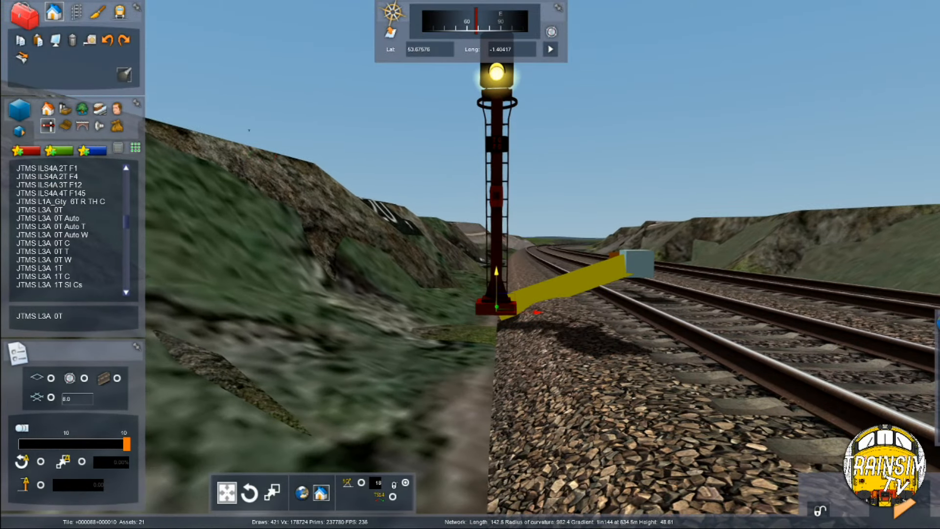
Number the new JTMS L3A 0T signal with the prefix WK and the number 6763
click(497, 281)
click(867, 201)
text(WK)
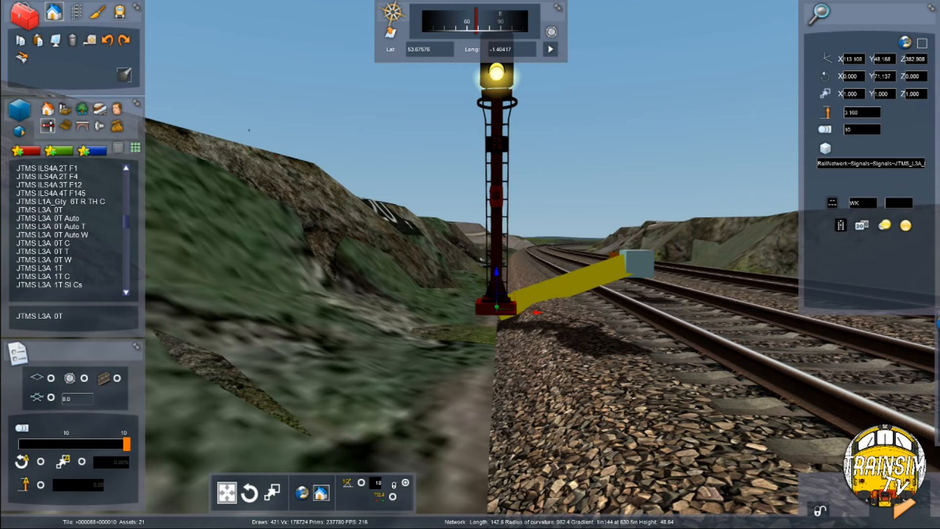
click(901, 204)
text(6763)
click(452, 244)
Measure back along the track from signal WK 6763 to find the spot for its AWS magnet
scroll(452, 244, down, 5)
right_drag(451, 244, 620, 377)
key(Up)
click(76, 12)
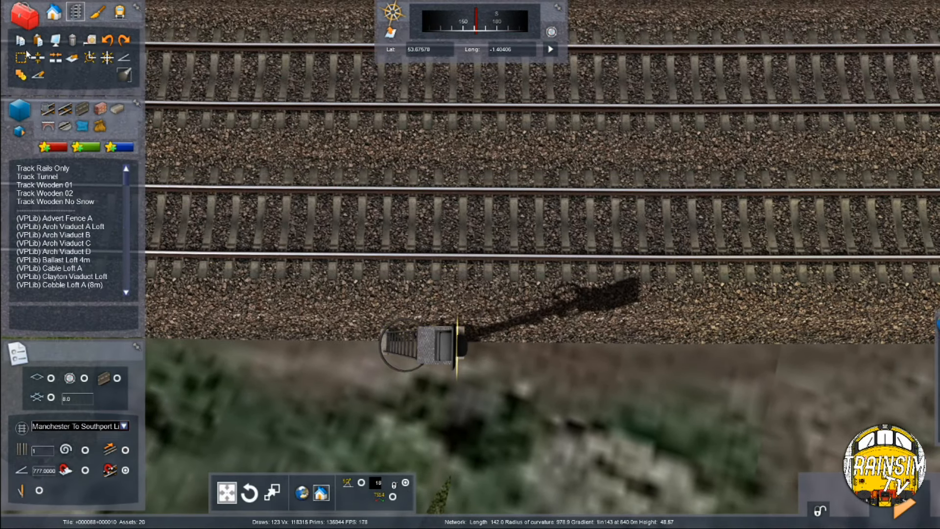
scroll(474, 225, down, 8)
mouse_move(474, 224)
mouse_down()
mouse_move(570, 241)
mouse_move(536, 192)
mouse_move(553, 183)
mouse_move(536, 190)
mouse_move(542, 200)
mouse_move(520, 199)
mouse_up()
key(Right)
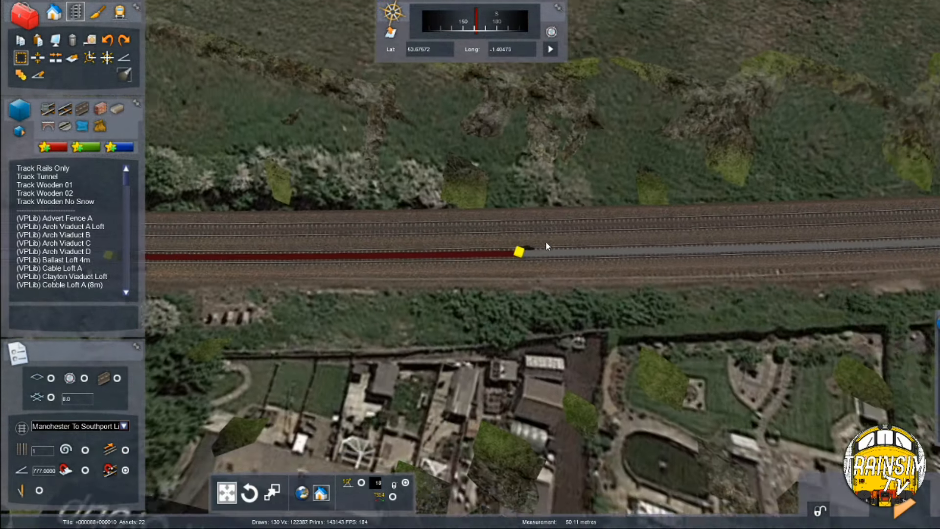
key(Right)
scroll(536, 192, up, 8)
key(Left)
scroll(536, 190, up, 8)
key(Left)
scroll(523, 199, up, 5)
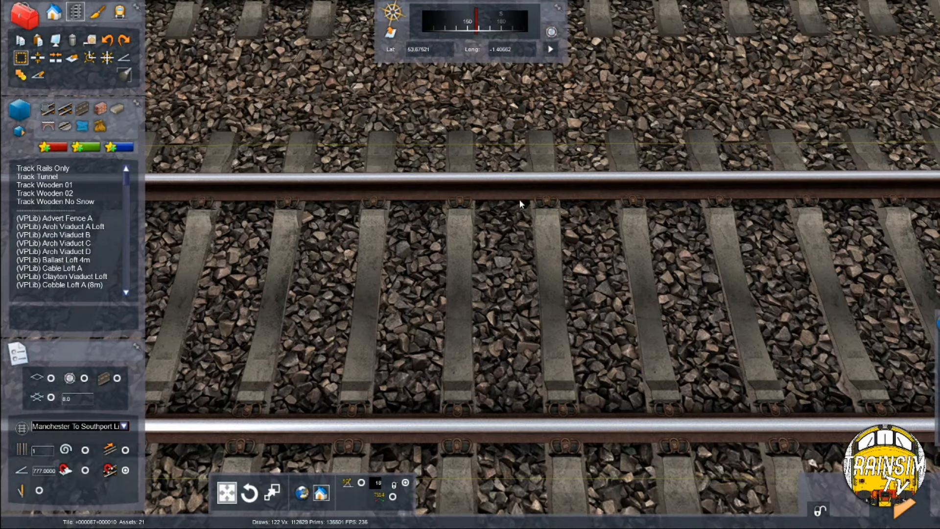
Place a JTMS AWS magnet between the rails at the measured spot and link it to that track
click(54, 11)
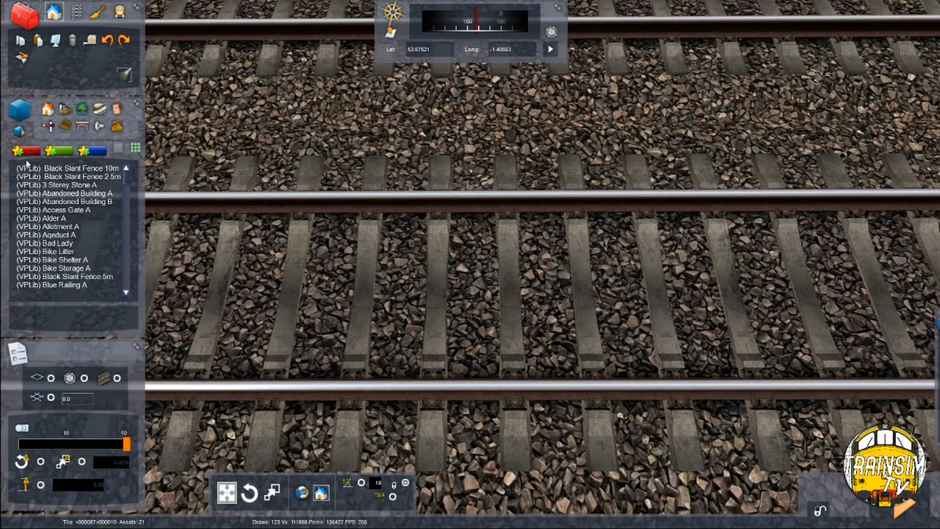
click(27, 150)
click(35, 168)
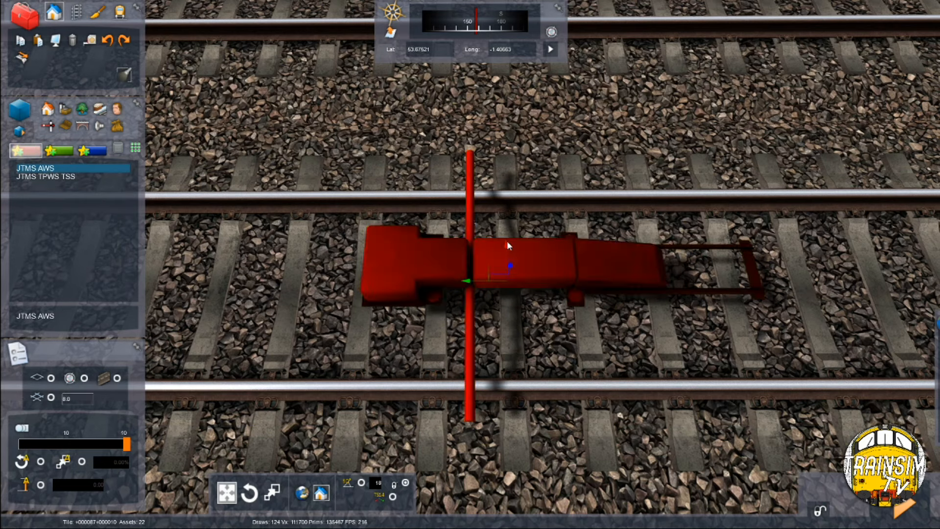
click(506, 240)
right_click(507, 243)
click(507, 244)
drag(506, 244, 453, 241)
click(452, 240)
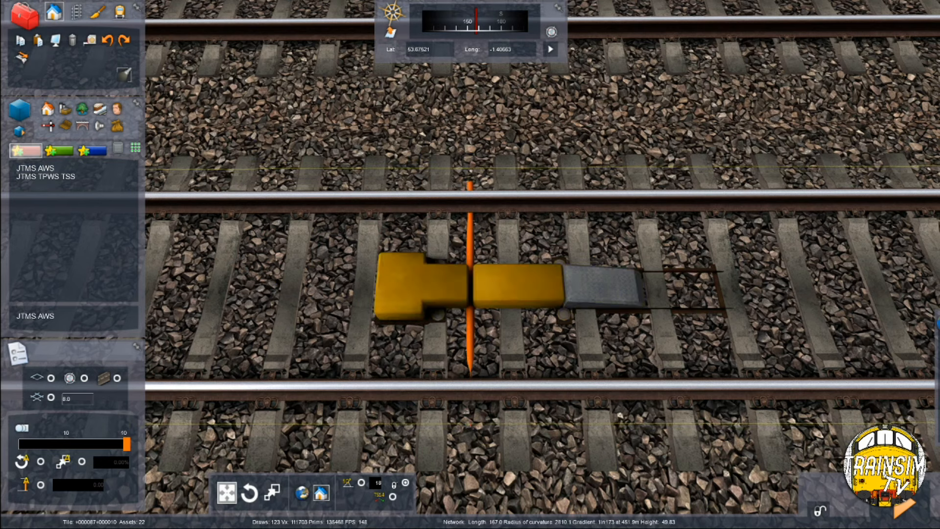
Select the AWS magnet for signal WK 6763 and rotate it slightly to line up with the track
right_drag(470, 289, 313, 333)
key(Down)
right_drag(529, 411, 559, 301)
scroll(559, 300, down, 3)
click(547, 251)
scroll(548, 274, up, 3)
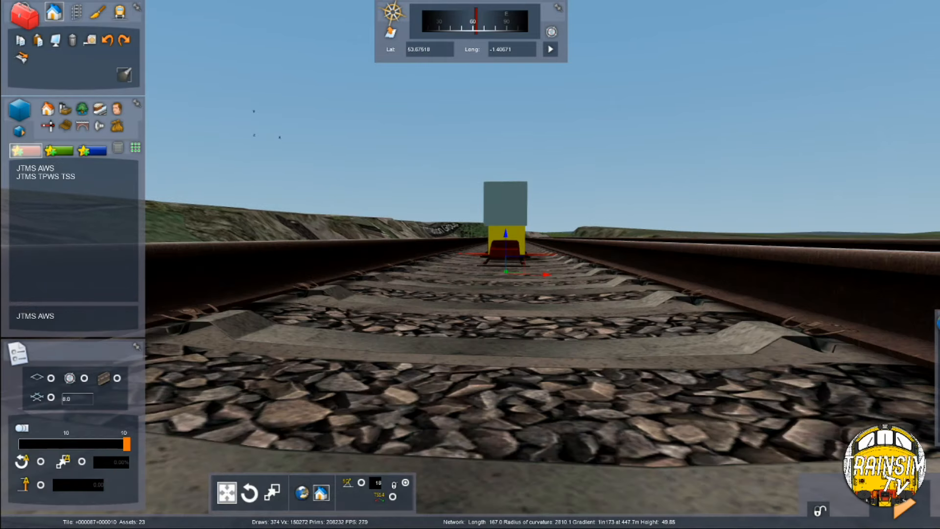
click(249, 492)
drag(548, 273, 554, 277)
scroll(554, 277, down, 5)
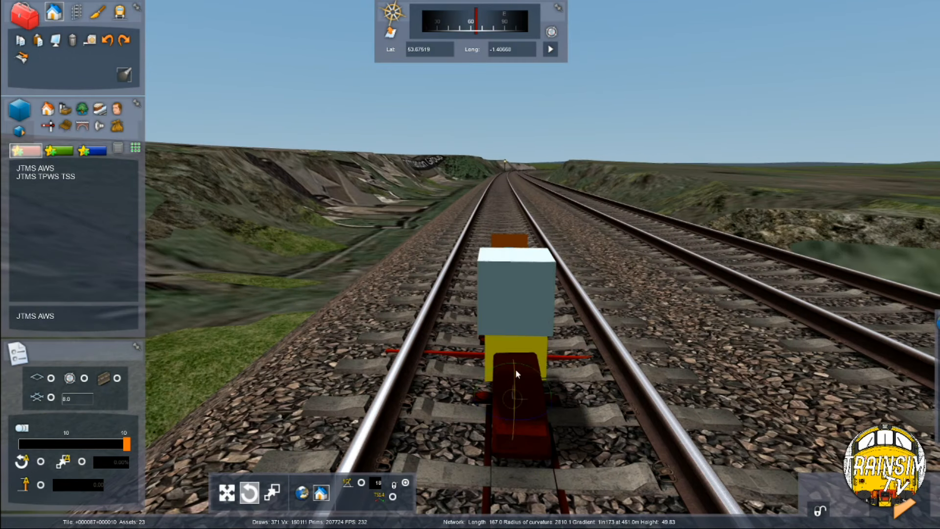
drag(525, 366, 524, 365)
Follow the line back to signal WK 6763 and review its properties and track link
key(Up)
scroll(529, 355, down, 4)
mouse_move(529, 355)
right_down()
mouse_move(521, 320)
mouse_move(534, 338)
right_up()
key(Up)
scroll(521, 309, down, 5)
scroll(538, 328, up, 5)
double_click(611, 313)
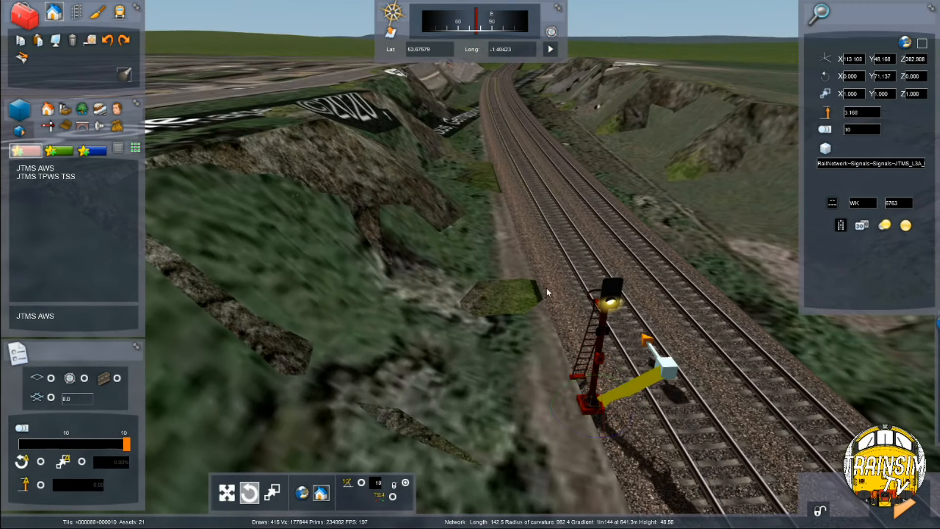
click(480, 278)
right_drag(481, 278, 480, 277)
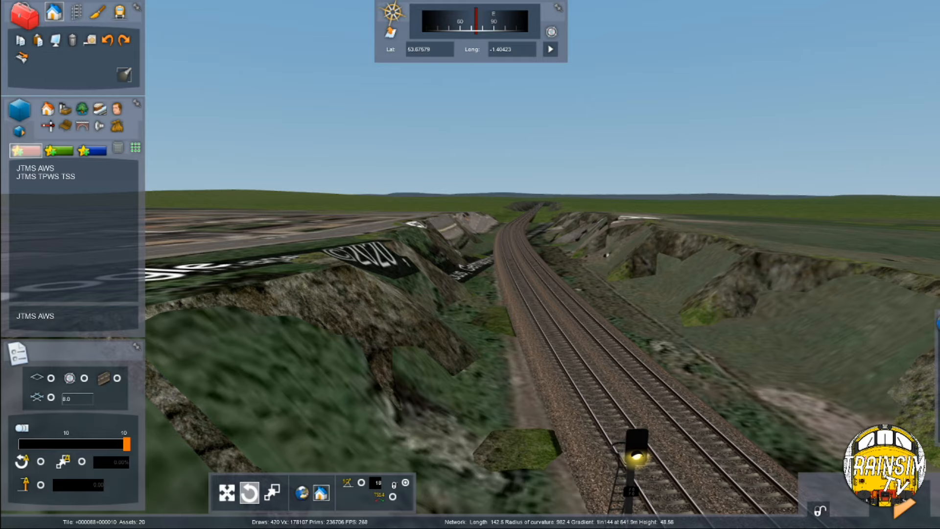
Examine the satellite imagery near the level crossing for the next signal's position, raising and lowering the overlay over the track
key(Up)
right_drag(509, 352, 894, 370)
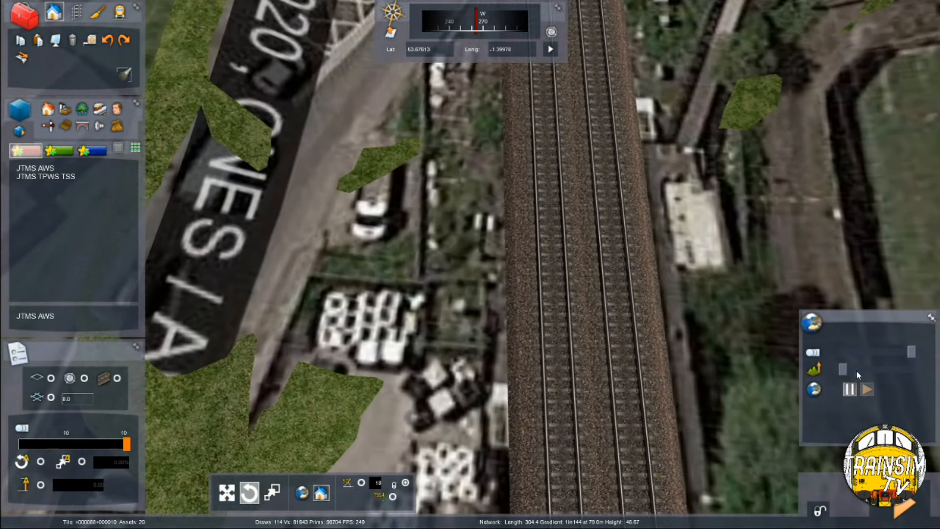
click(855, 371)
key(Up)
scroll(856, 373, down, 3)
scroll(857, 375, down, 3)
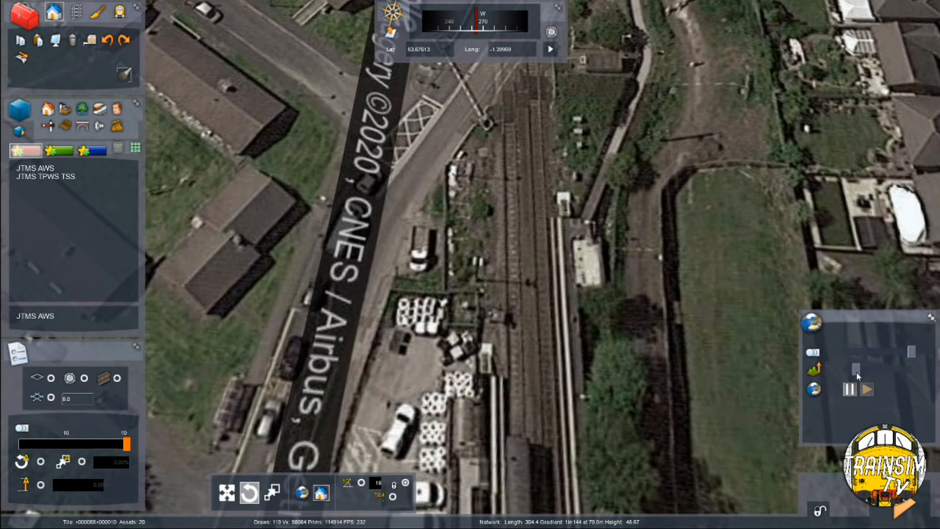
drag(856, 373, 786, 374)
key(Down)
scroll(612, 369, up, 4)
scroll(274, 310, up, 5)
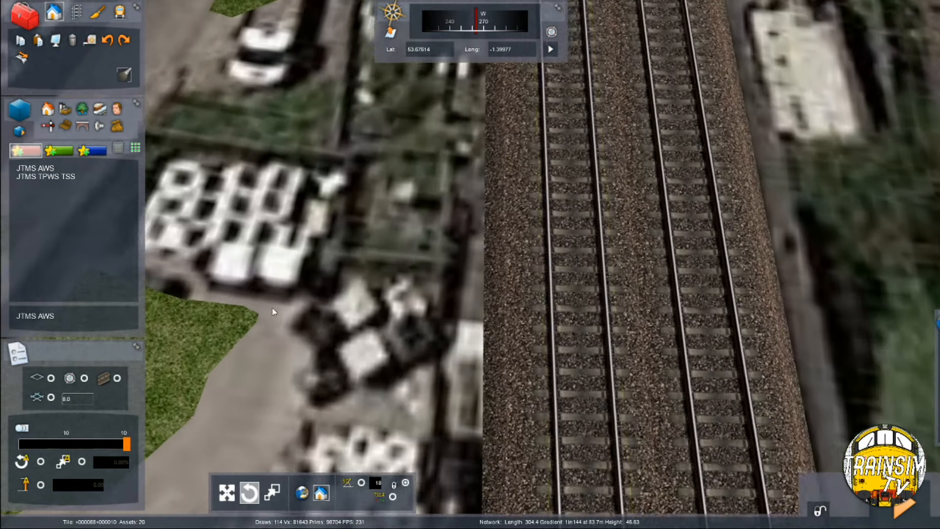
Place a JTMS L3A 0T signal at the ballast edge near the level crossing, linked to the nearer track
click(48, 127)
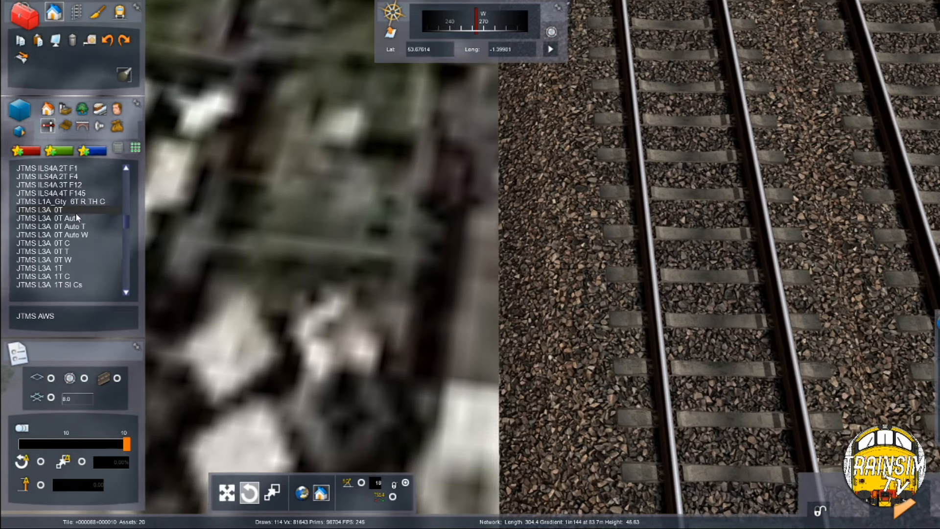
click(59, 210)
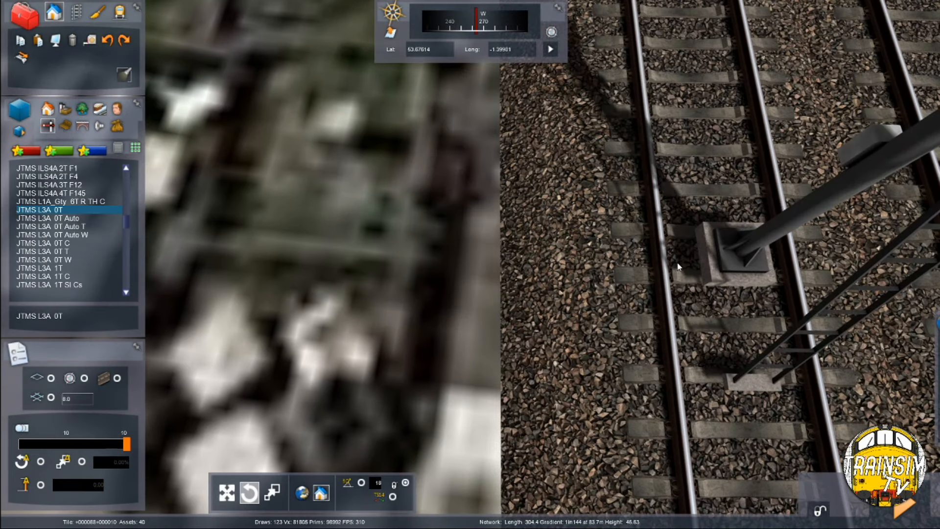
click(706, 213)
mouse_move(706, 213)
mouse_down()
mouse_move(559, 230)
mouse_move(475, 284)
mouse_move(469, 301)
mouse_move(477, 288)
mouse_move(734, 272)
mouse_move(797, 255)
mouse_up()
scroll(797, 255, down, 3)
scroll(796, 255, down, 3)
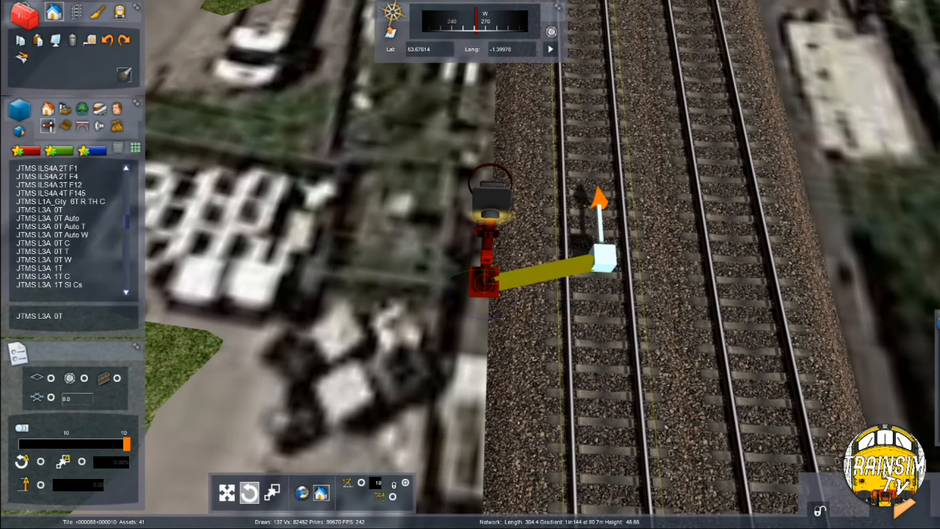
right_drag(796, 255, 654, 297)
scroll(562, 335, up, 5)
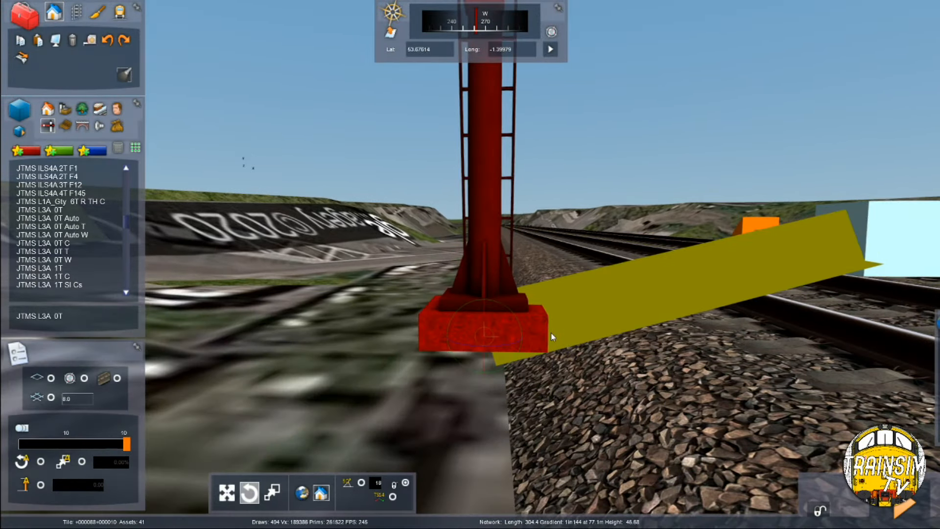
Lower the new signal beside the level crossing to a height offset of about 1.19 so its base sits on the ballast edge
click(550, 332)
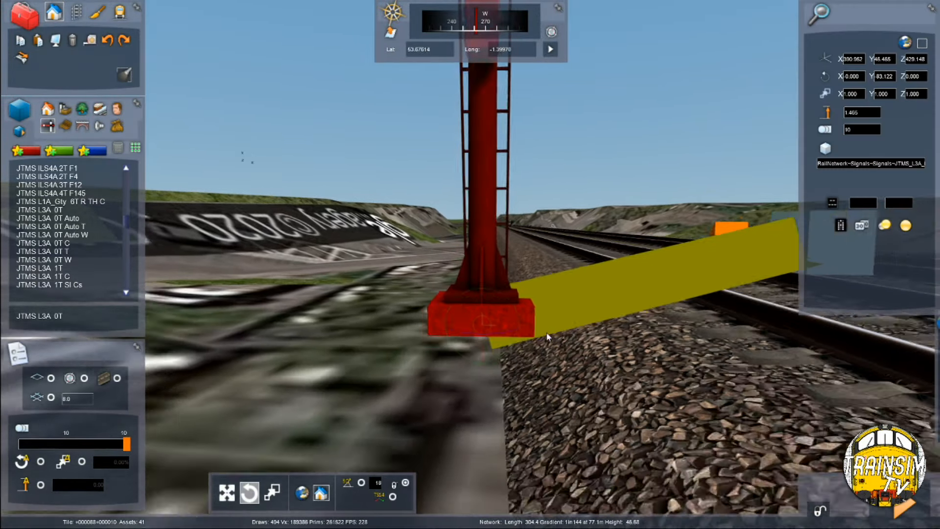
scroll(551, 333, down, 6)
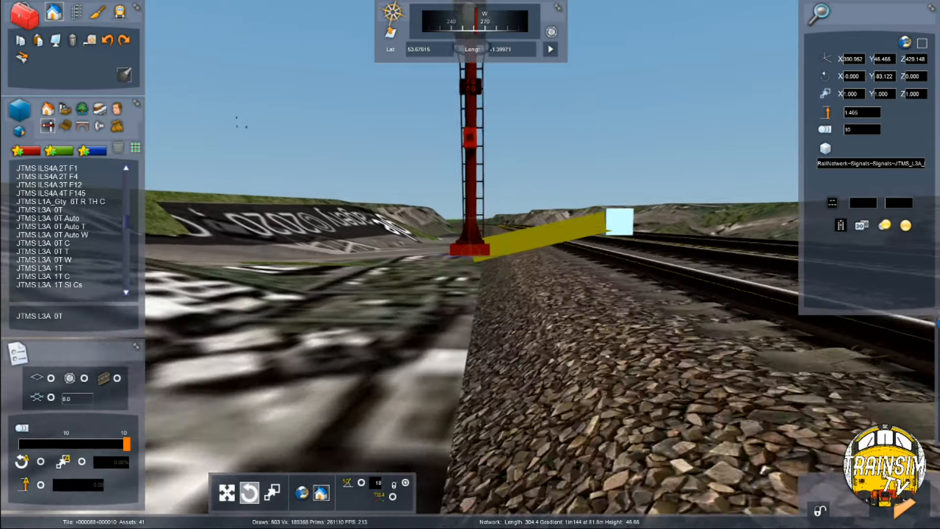
right_drag(550, 333, 545, 331)
click(545, 331)
click(465, 255)
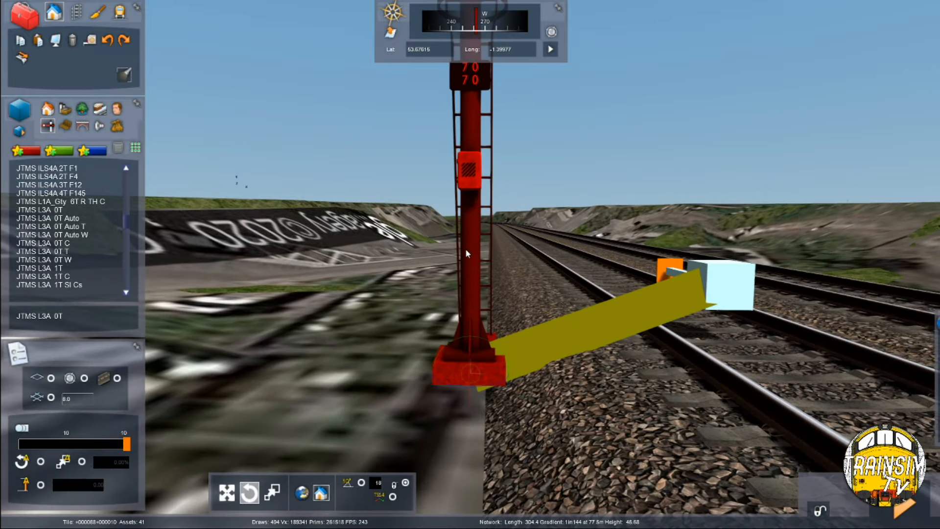
Enter the new signal's identification with the prefix WK
click(871, 204)
text(WK)
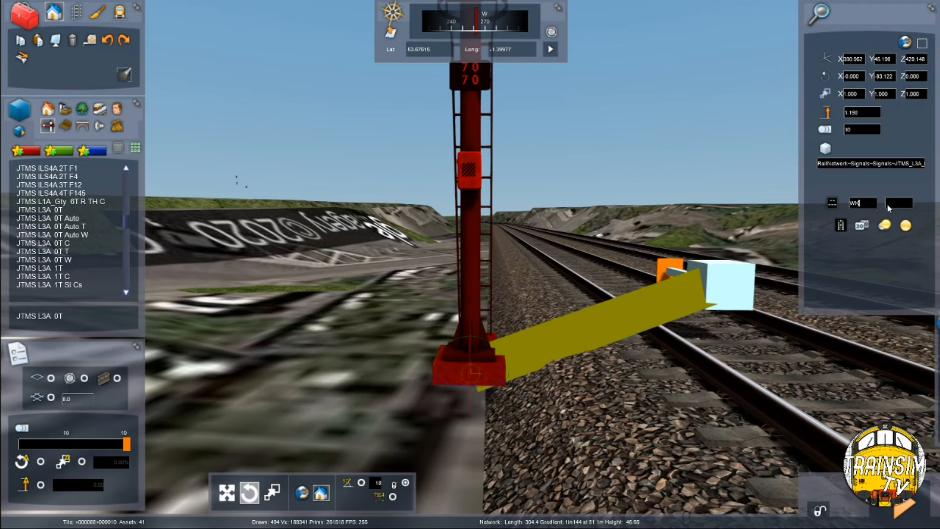
click(890, 204)
click(504, 251)
Measure about 181 m east along the nearer track from the new WK signal to locate its AWS magnet
right_drag(504, 250, 178, 16)
scroll(178, 15, down, 5)
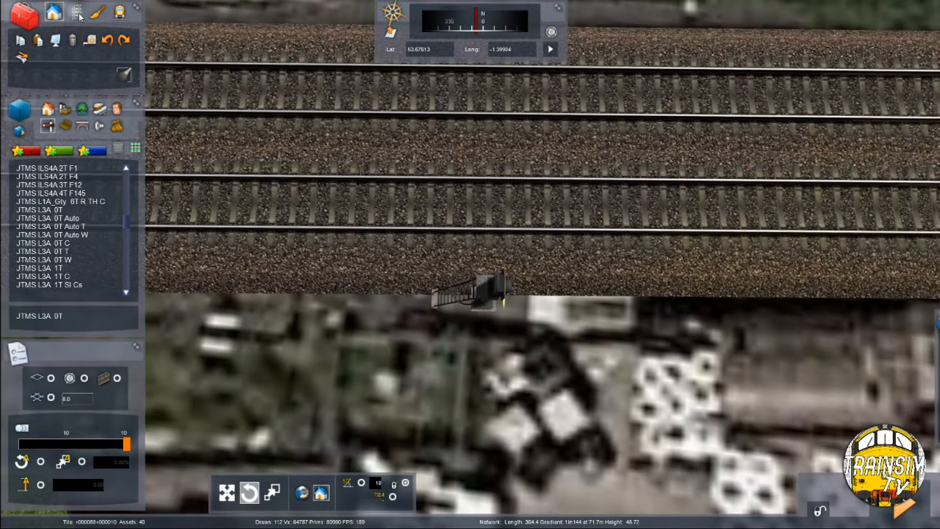
click(76, 11)
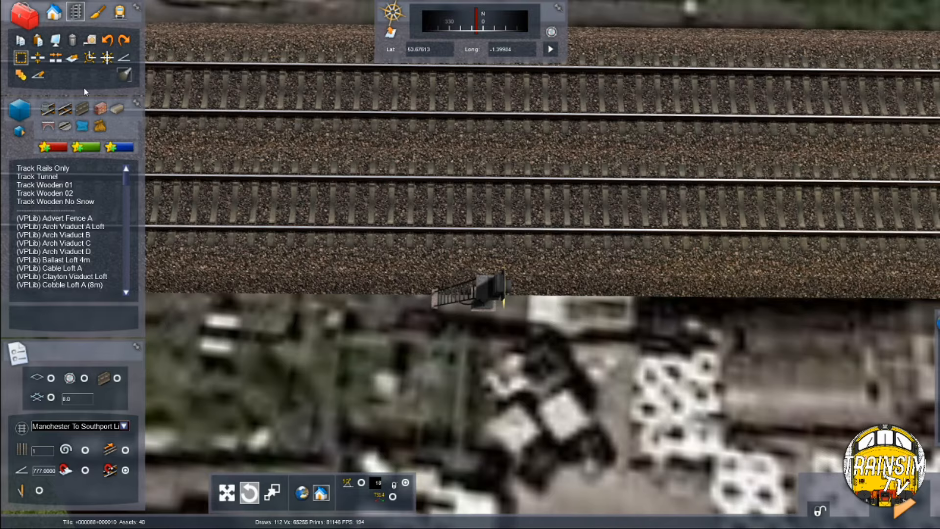
click(477, 212)
key(Right)
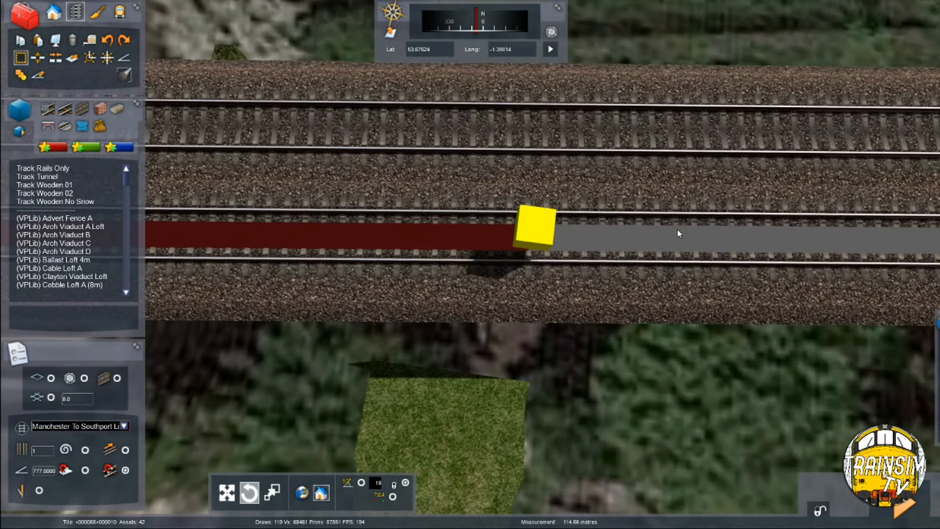
drag(677, 229, 691, 283)
key(Right)
scroll(654, 261, up, 5)
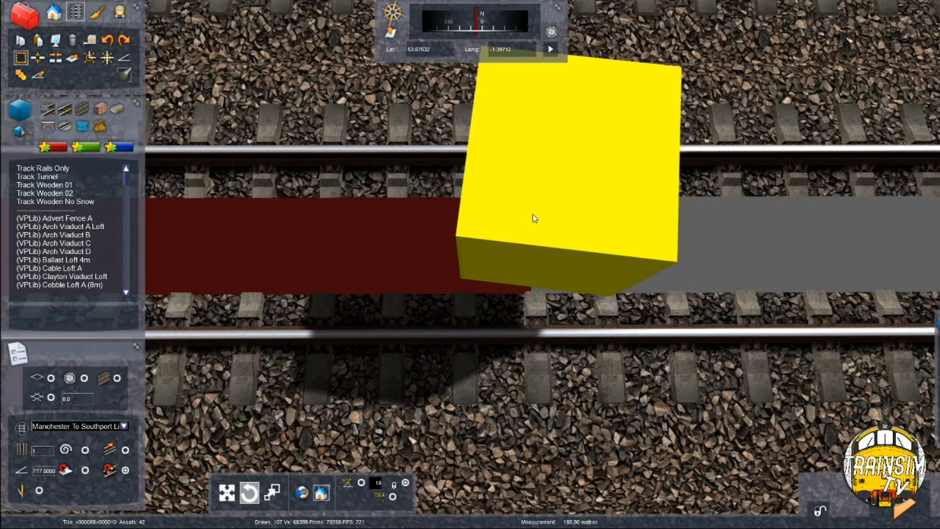
scroll(524, 217, up, 3)
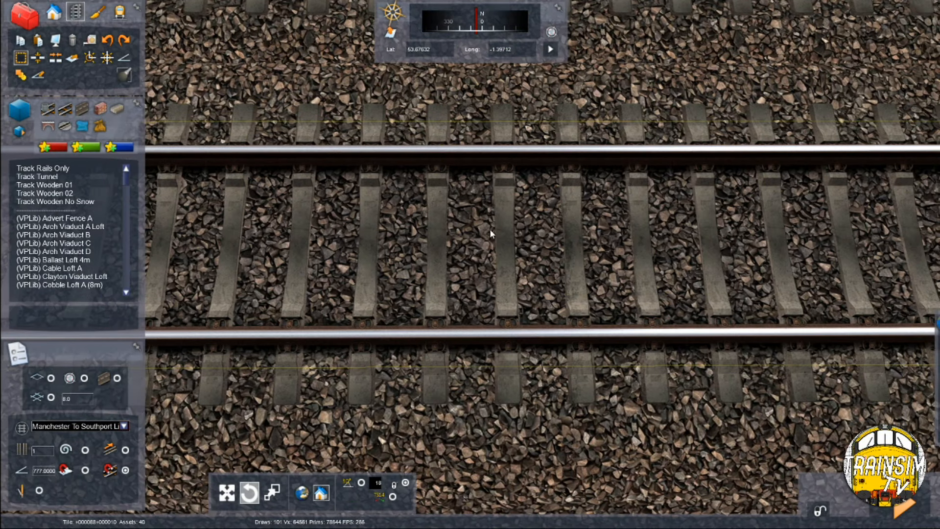
Place a JTMS AWS magnet between the rails at the measured point and link it to the nearer track
click(54, 12)
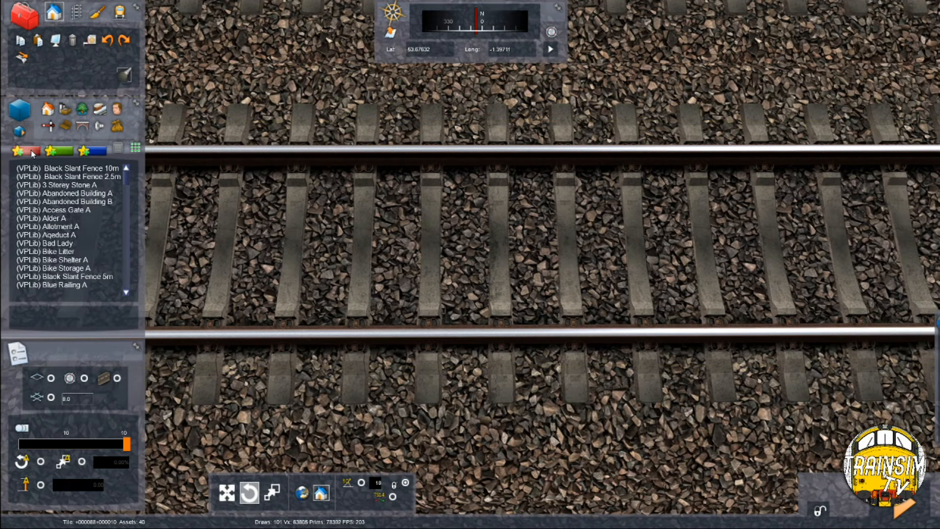
click(31, 150)
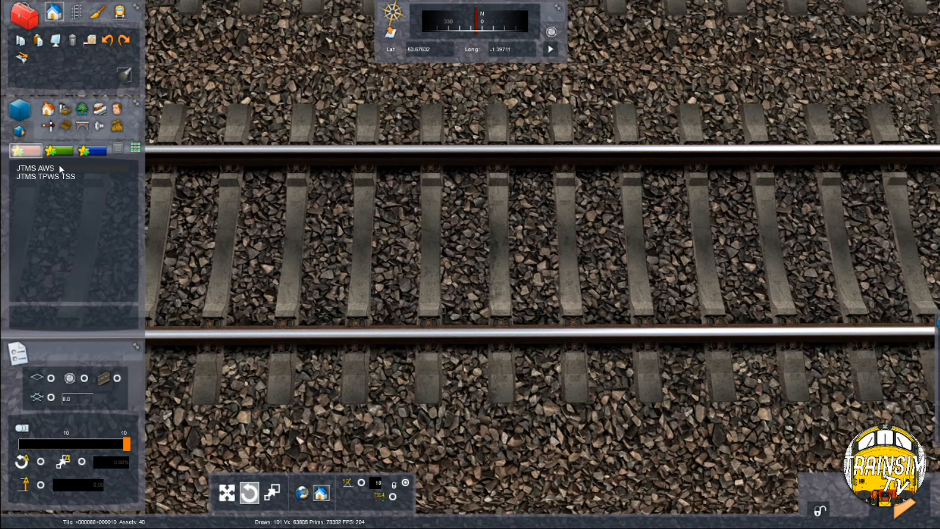
click(58, 168)
click(457, 195)
right_click(456, 230)
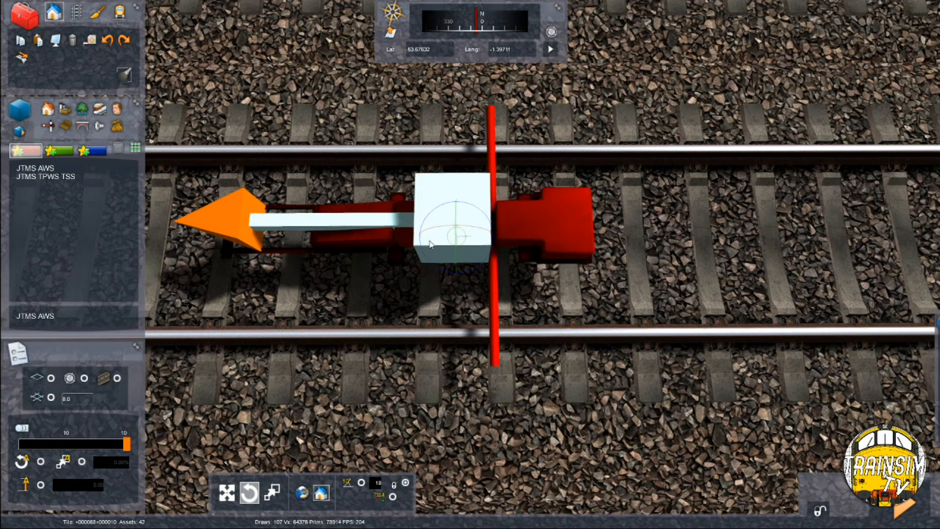
drag(432, 264, 777, 231)
key(h)
key(h)
key(h)
key(h)
click(765, 225)
Inspect the AWS magnet's position and alignment from track level, looking back towards its signal
right_drag(761, 225, 695, 257)
key(Down)
key(Down)
key(Left)
key(Up)
key(Down)
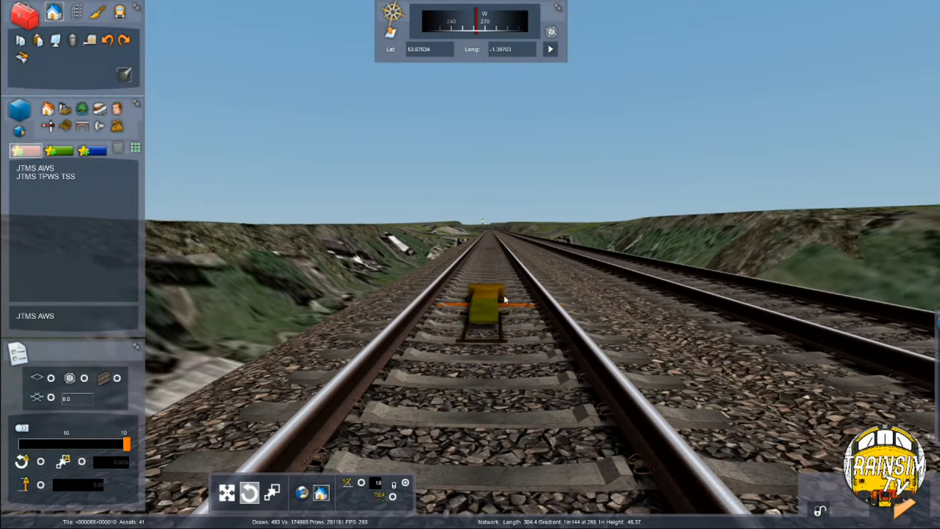
click(482, 305)
click(589, 283)
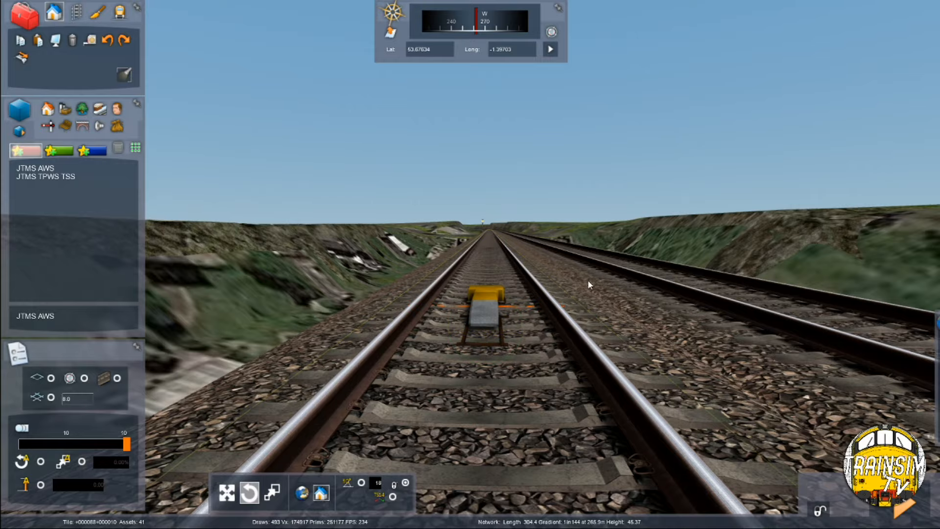
key(Down)
right_drag(589, 283, 588, 297)
key(Down)
click(487, 245)
right_click(486, 244)
key(Down)
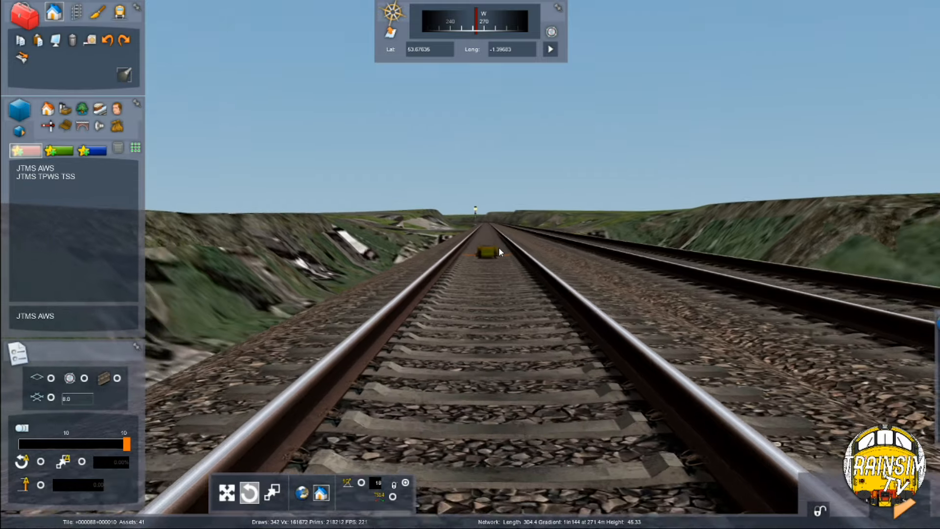
Save the route edits
right_drag(498, 248, 472, 268)
key(F2)
click(436, 348)
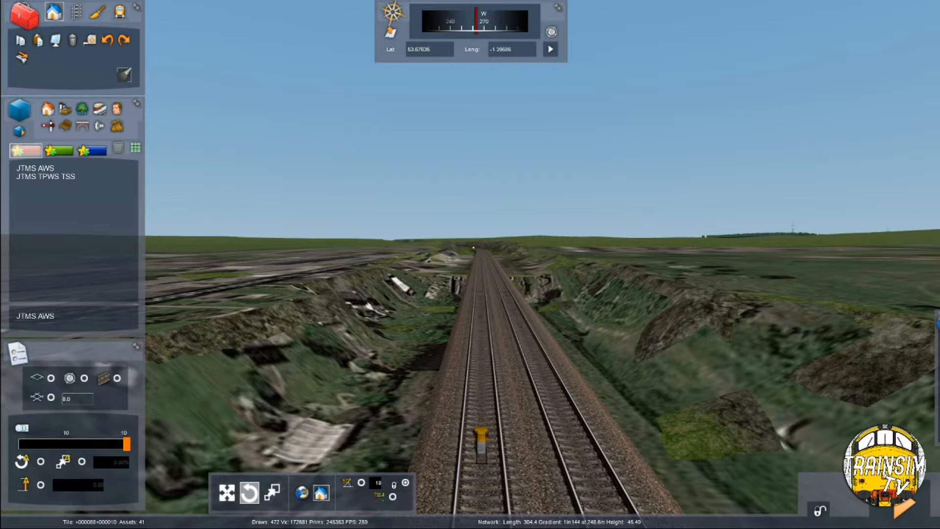
Follow the line east and examine the satellite imagery for the next signal's position beside the track
right_drag(348, 524, 592, 523)
key(Up)
key(Up)
right_drag(482, 325, 498, 392)
right_drag(486, 358, 485, 399)
key(Up)
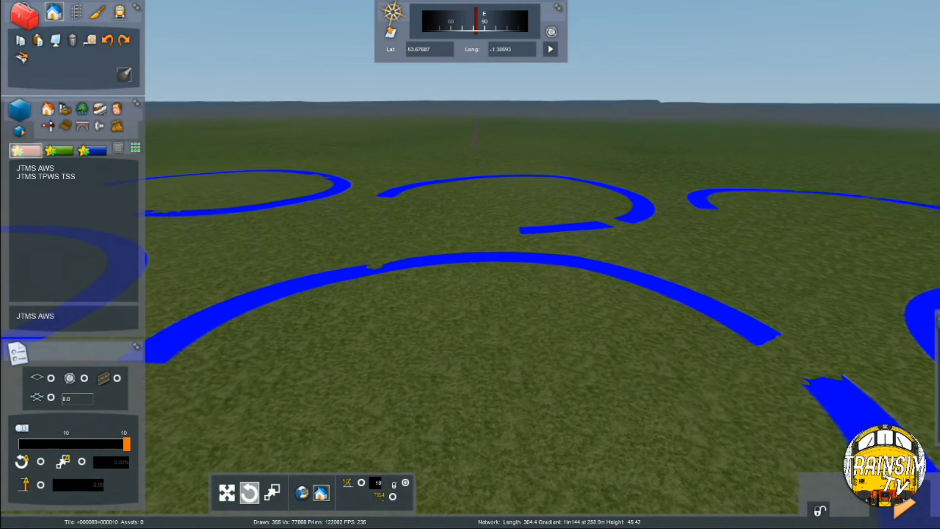
right_drag(524, 260, 490, 347)
key(Up)
key(Up)
key(Up)
key(Up)
key(Up)
key(Down)
key(Up)
right_drag(827, 316, 862, 354)
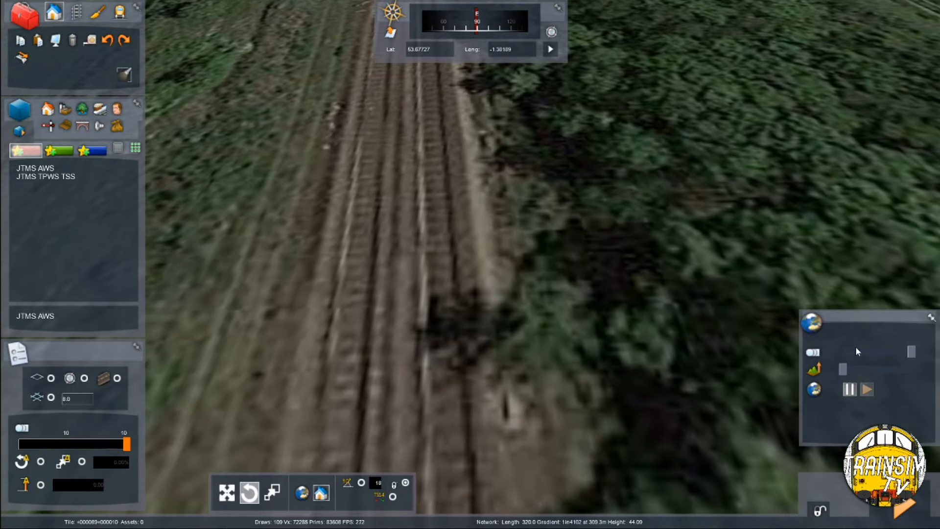
right_drag(707, 382, 692, 376)
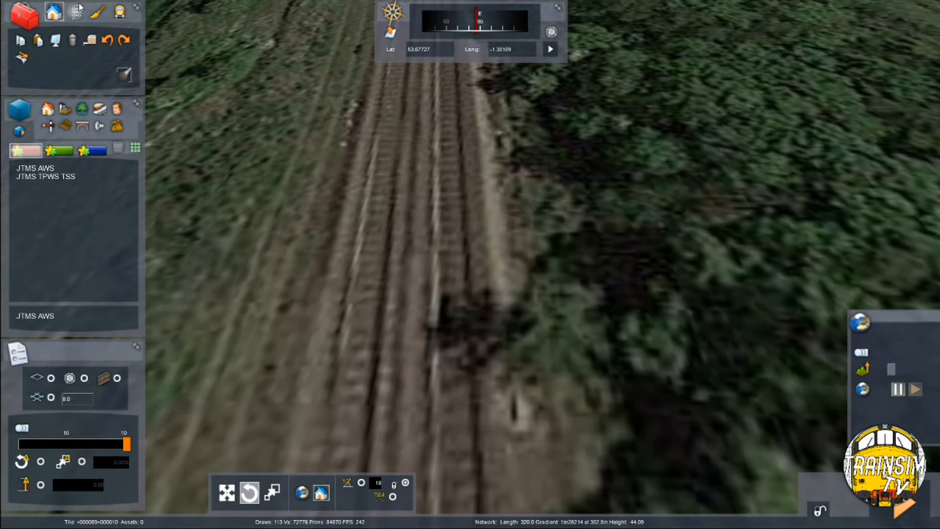
Shape the terrain to the track where the imagery covers the rails at the next signal's position
click(97, 12)
click(410, 302)
drag(410, 302, 428, 163)
key(F8)
mouse_move(428, 163)
right_down()
mouse_move(489, 84)
mouse_move(431, 81)
mouse_move(401, 196)
mouse_move(533, 240)
right_up()
key(F8)
key(Up)
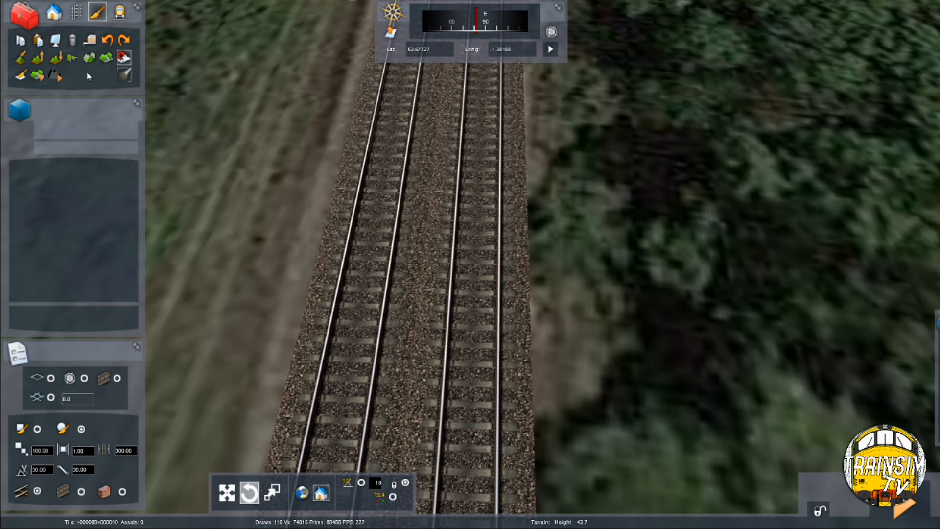
Place a JTMS L3A 0T Auto signal just outside the ballast edge and link it to the nearer track
click(53, 13)
click(48, 127)
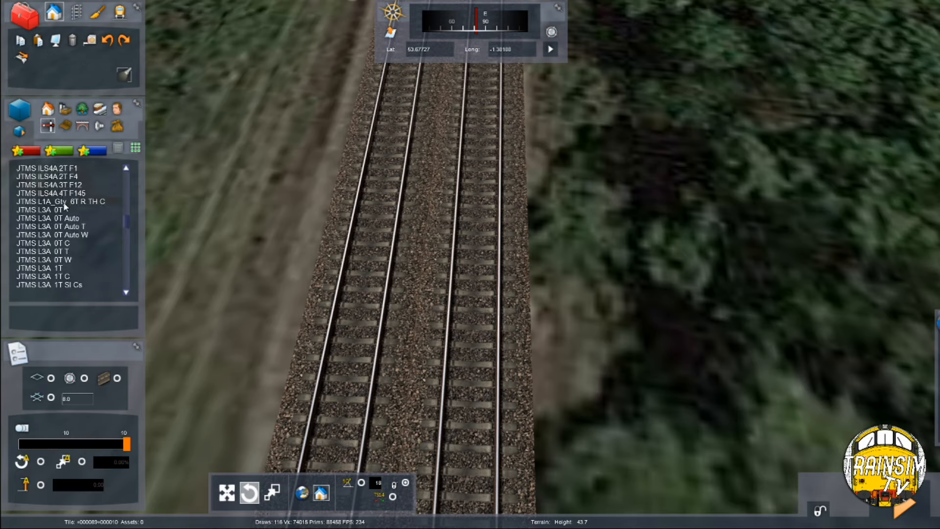
click(48, 218)
click(548, 351)
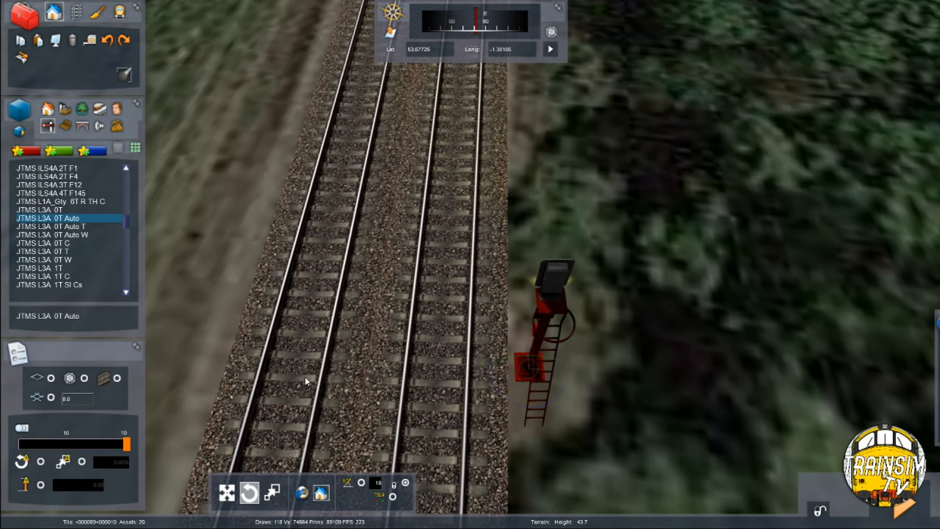
key(Right)
key(Left)
click(398, 374)
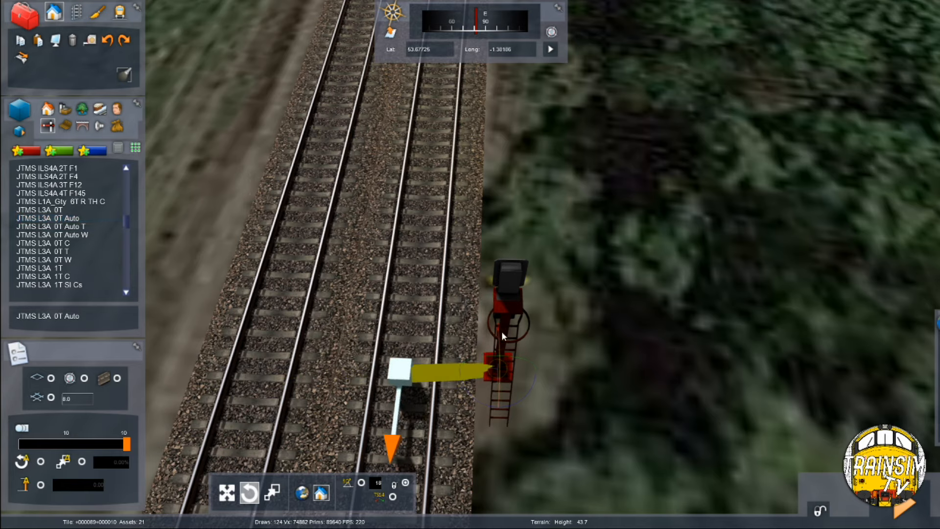
Enter the identification for the new L3A 0T Auto signal and deselect it
mouse_move(937, 228)
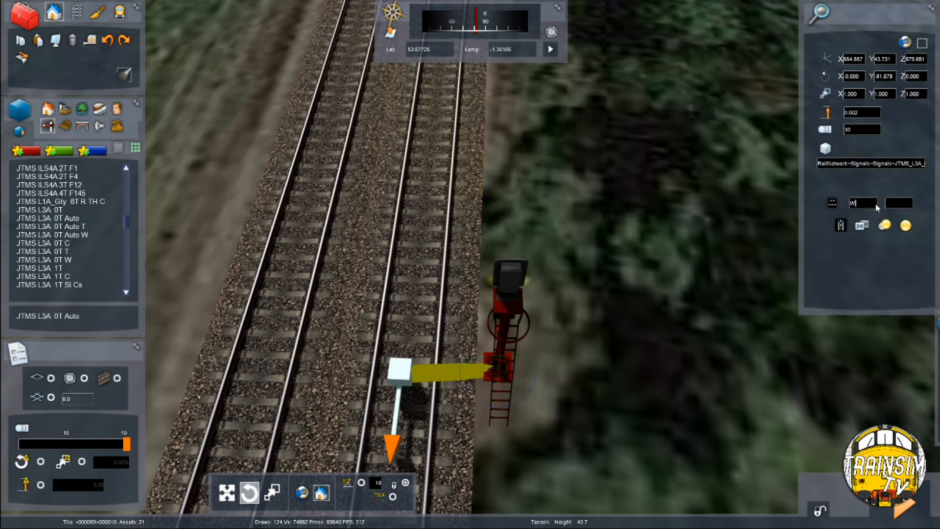
click(549, 248)
right_drag(548, 248, 5, 2)
key(Right)
key(Left)
key(Left)
click(476, 262)
Start measuring east from the automatic signal and shape the terrain to the track where the ground buries the rails
click(77, 14)
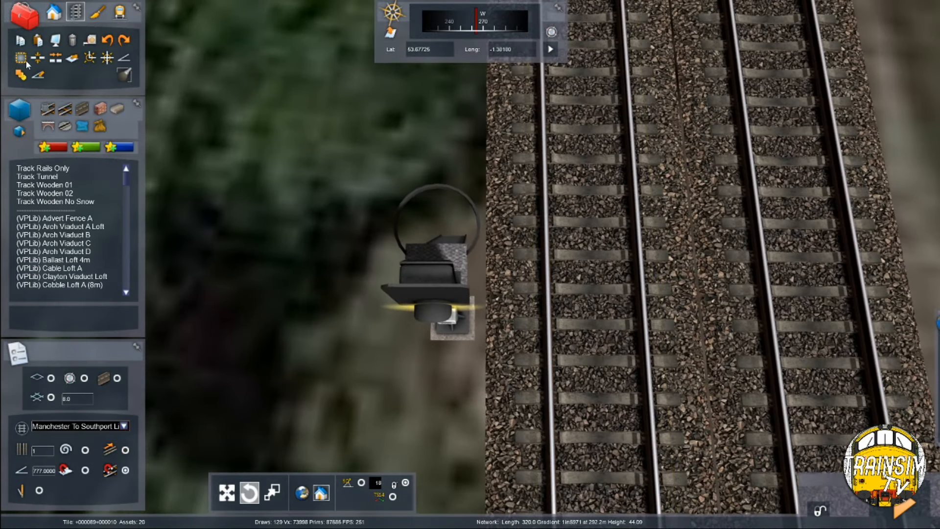
right_drag(519, 300, 808, 284)
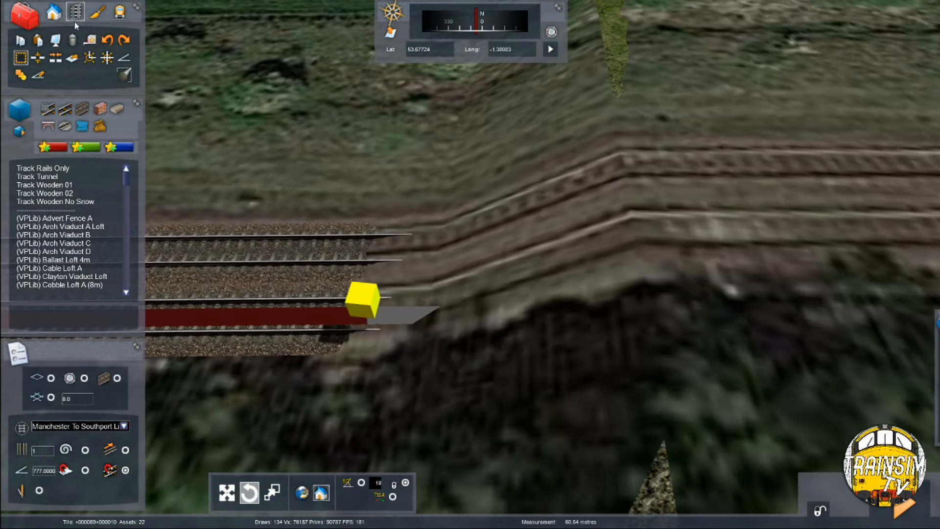
click(99, 10)
scroll(540, 211, down, 10)
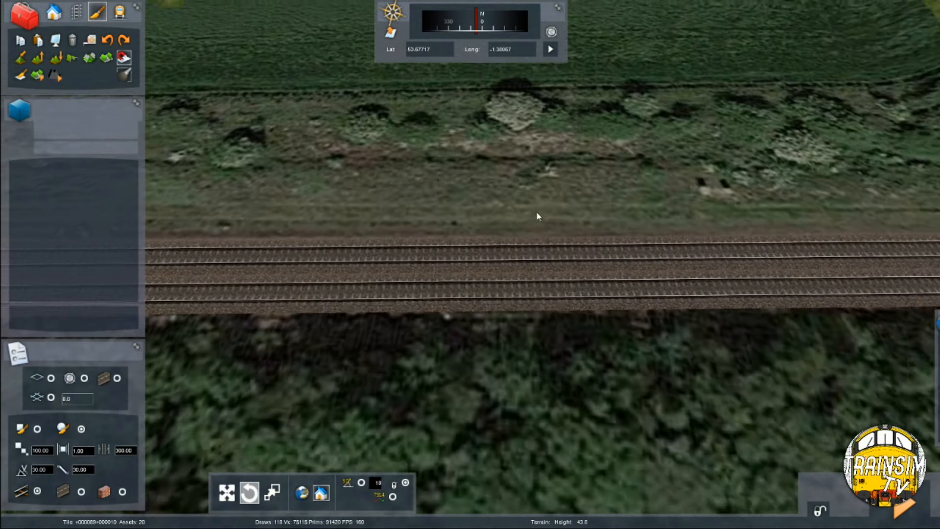
scroll(543, 225, up, 5)
key(Left)
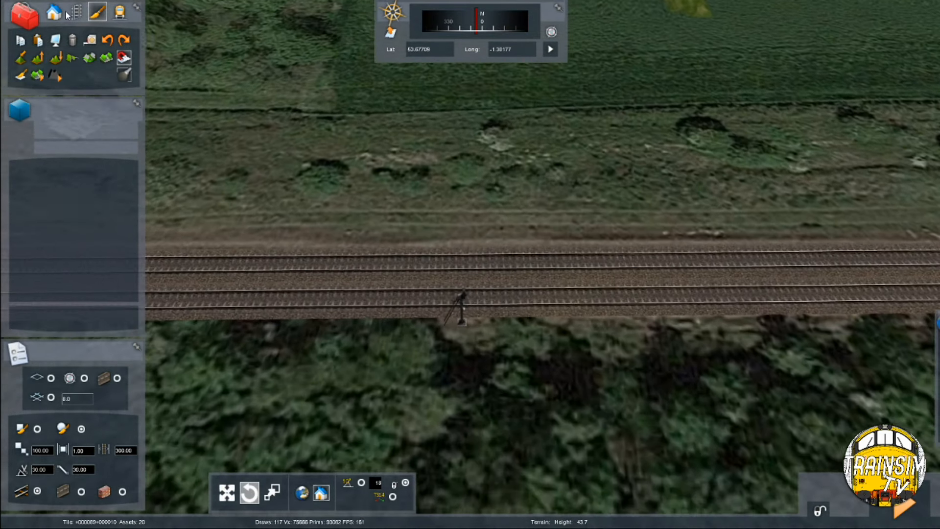
Measure about 181 m east along the nearer track from the L3A 0T Auto signal to locate its AWS magnet
click(77, 10)
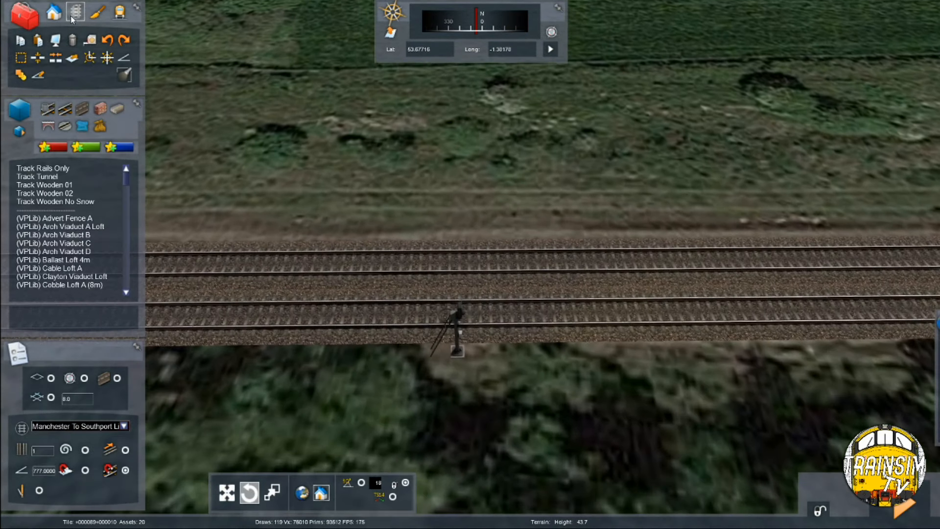
scroll(436, 303, up, 5)
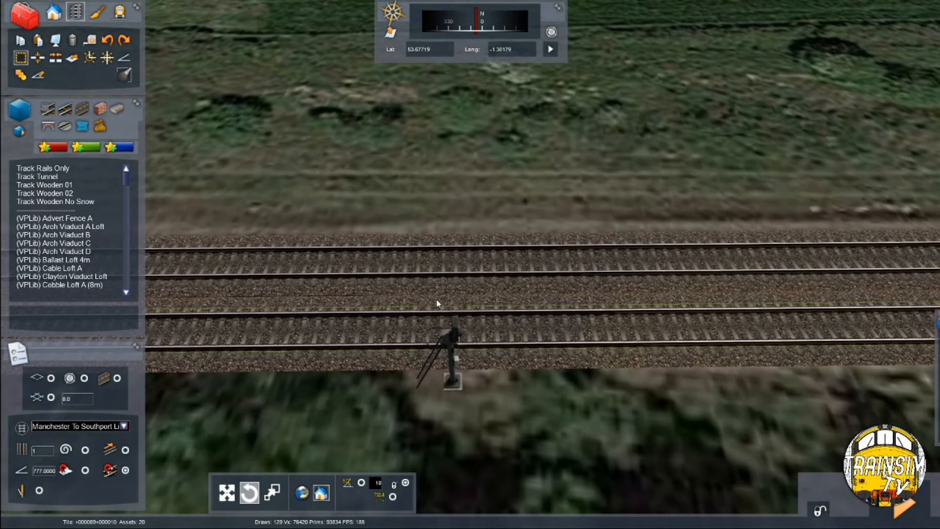
click(449, 328)
key(Right)
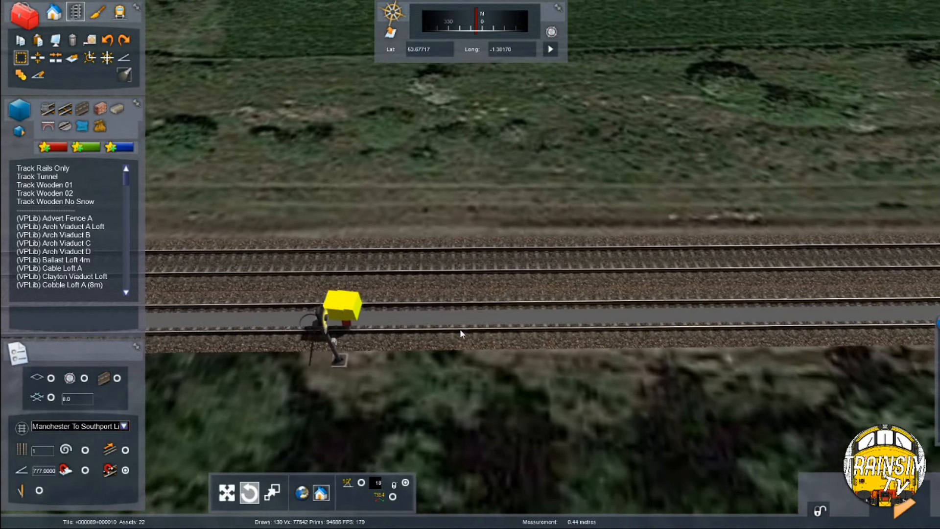
click(467, 308)
key(Right)
scroll(546, 221, up, 5)
scroll(519, 227, up, 5)
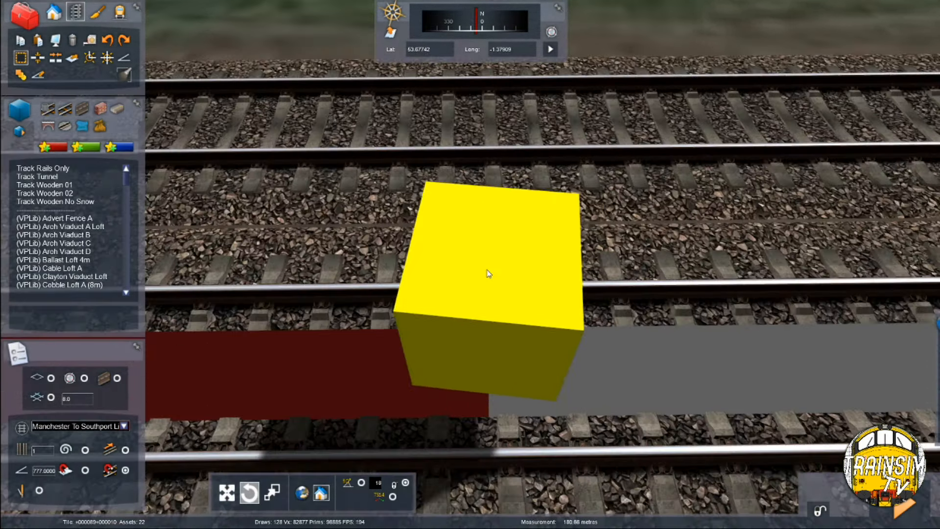
Place a JTMS AWS magnet at the measured point between the rails and link it to the track
click(54, 12)
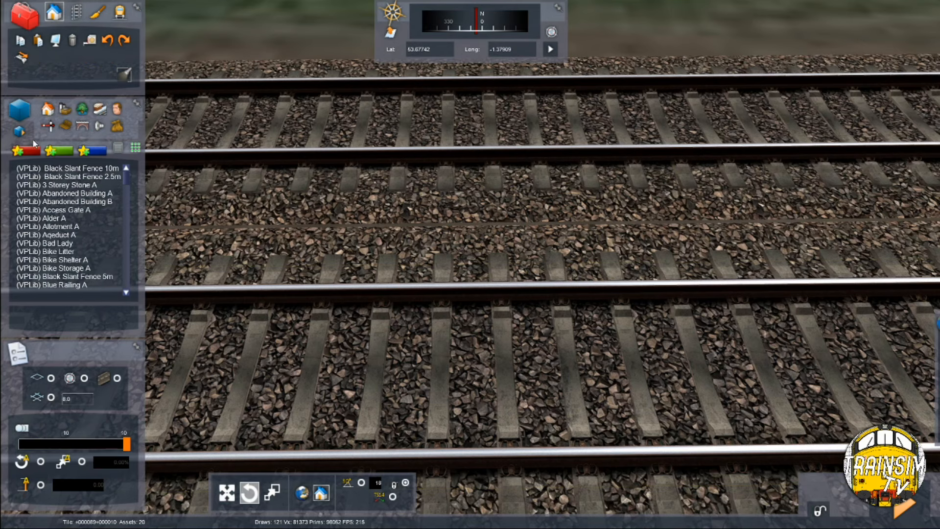
click(26, 151)
click(35, 168)
click(490, 382)
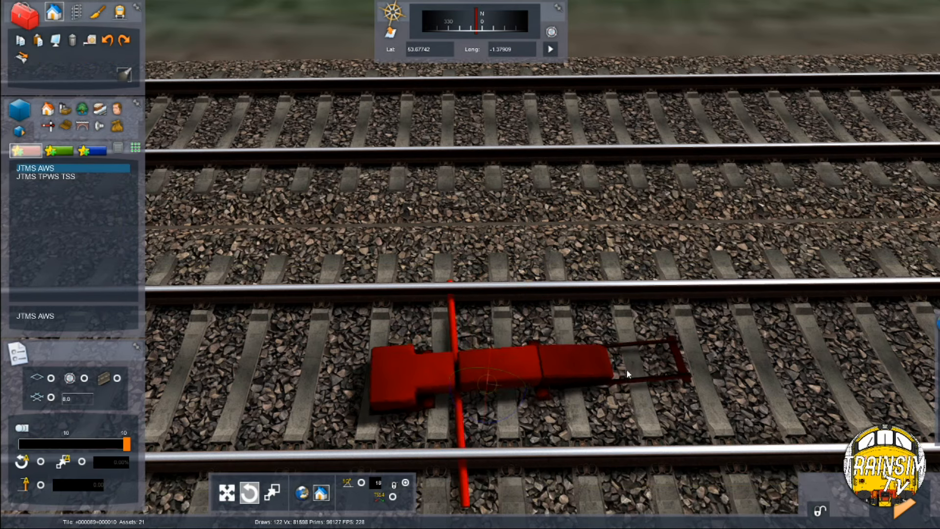
click(618, 363)
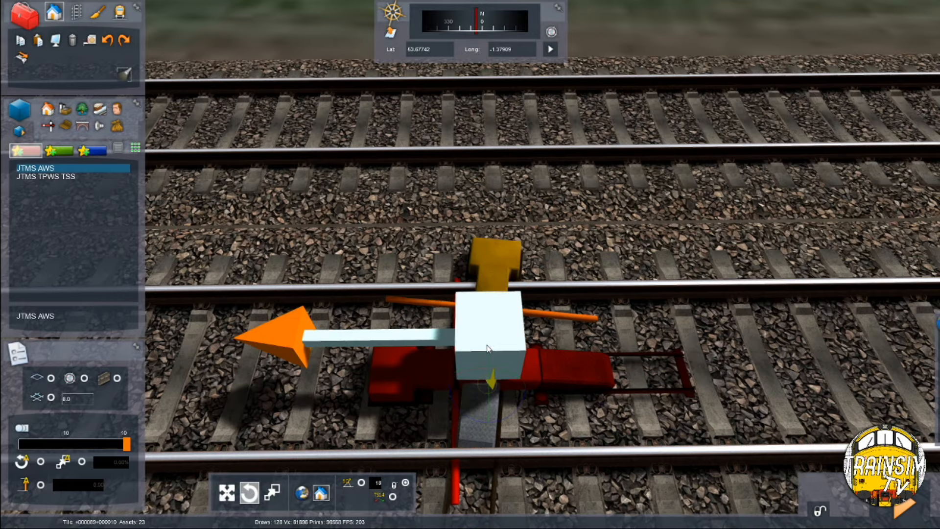
Lower the new AWS magnet onto the sleepers, check its fit from track level and deselect it
scroll(488, 346, up, 3)
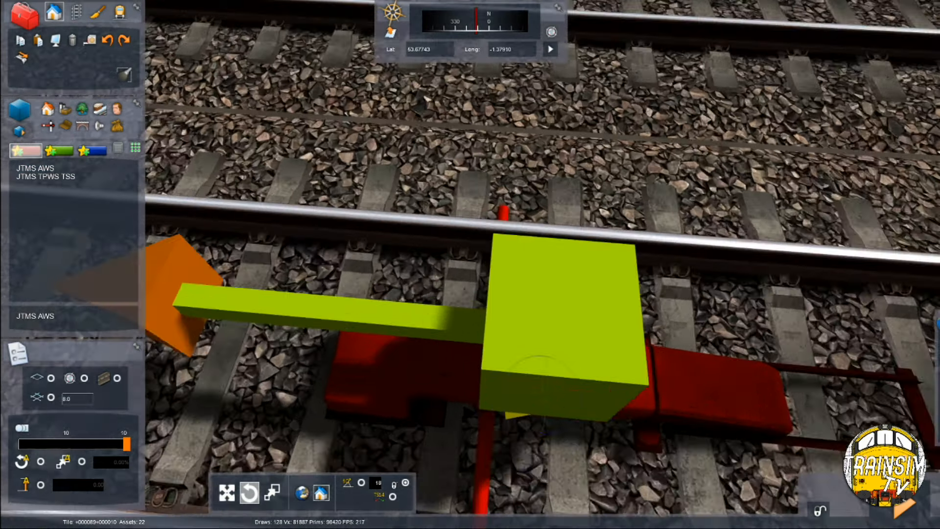
scroll(538, 343, down, 3)
mouse_move(539, 342)
right_down()
mouse_move(538, 391)
mouse_move(558, 377)
mouse_move(541, 360)
right_up()
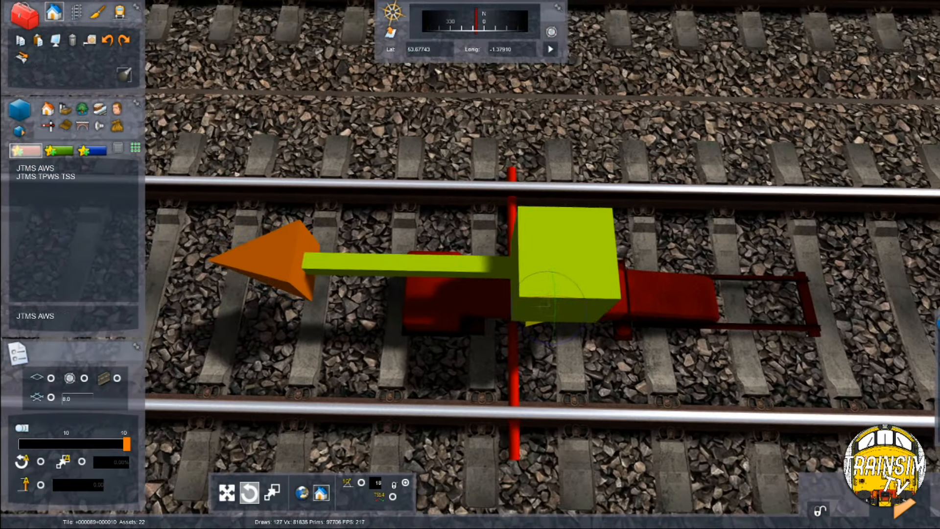
key(Page_Down)
key(Page_Down)
key(Page_Down)
key(Page_Up)
key(Page_Up)
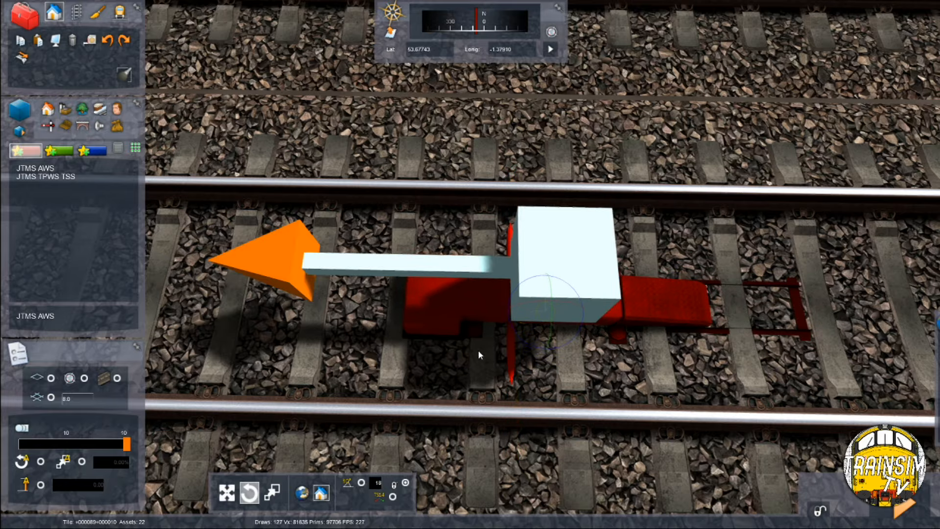
click(480, 352)
mouse_move(499, 371)
right_down()
mouse_move(381, 338)
mouse_move(367, 259)
mouse_move(517, 362)
mouse_move(508, 360)
right_up()
key(Up)
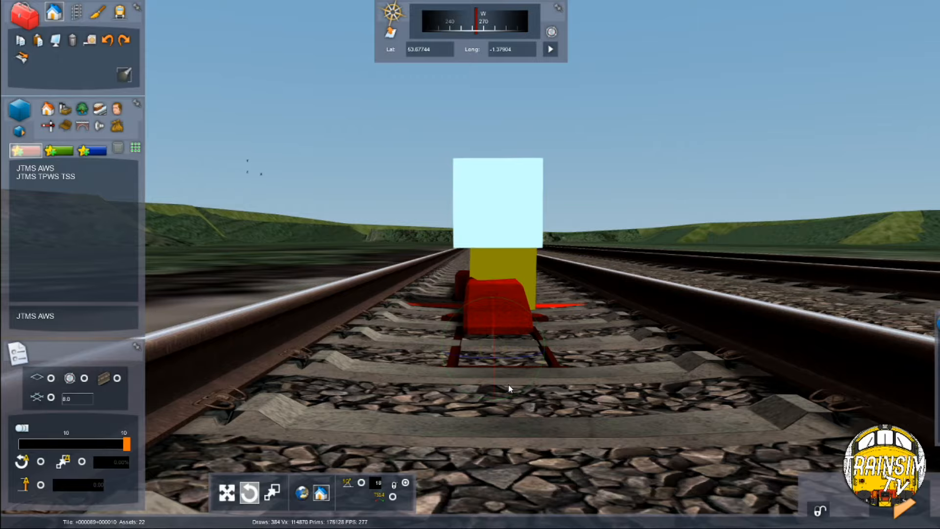
key(Delete)
Place a JTMS L3A 0T Auto signal at the imagery's signal base beside the opposite track and link it to that track
scroll(472, 378, down, 5)
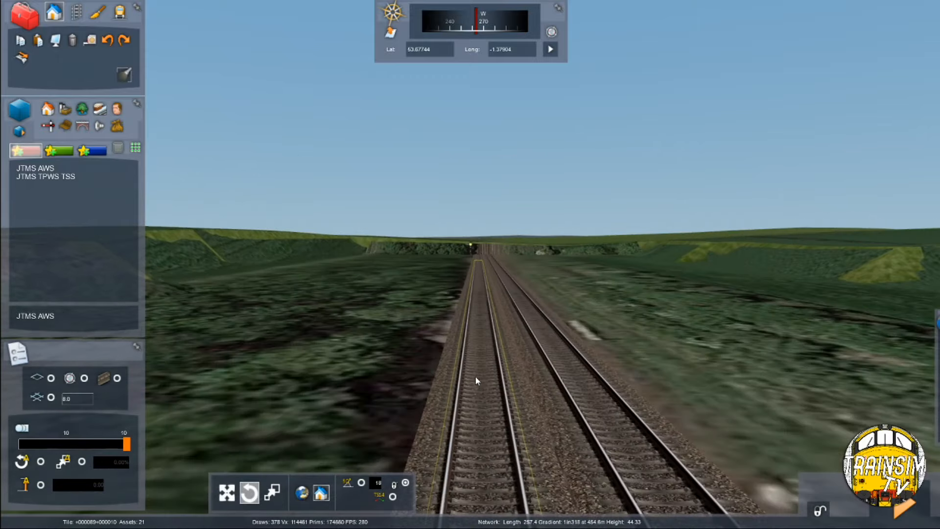
key(Up)
right_drag(460, 365, 624, 391)
scroll(470, 264, up, 4)
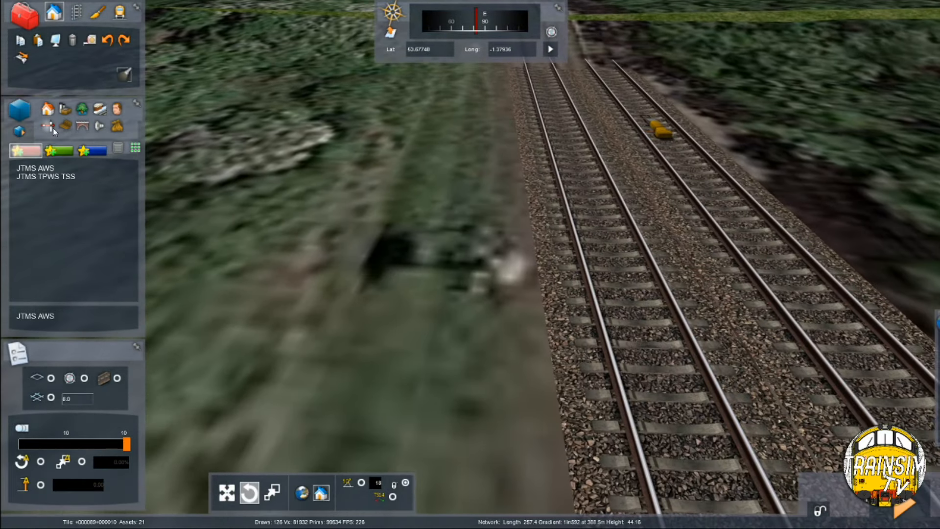
click(50, 127)
scroll(69, 196, up, 2)
click(71, 212)
click(72, 221)
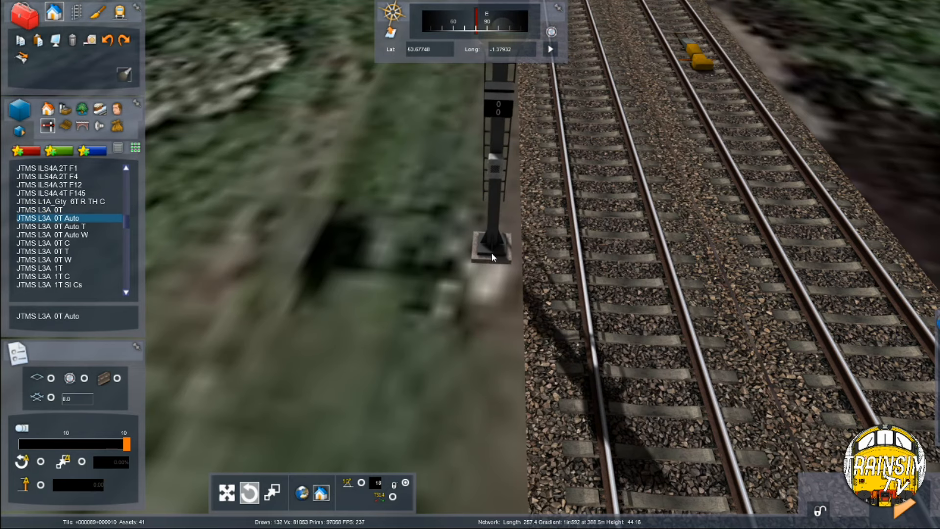
click(492, 252)
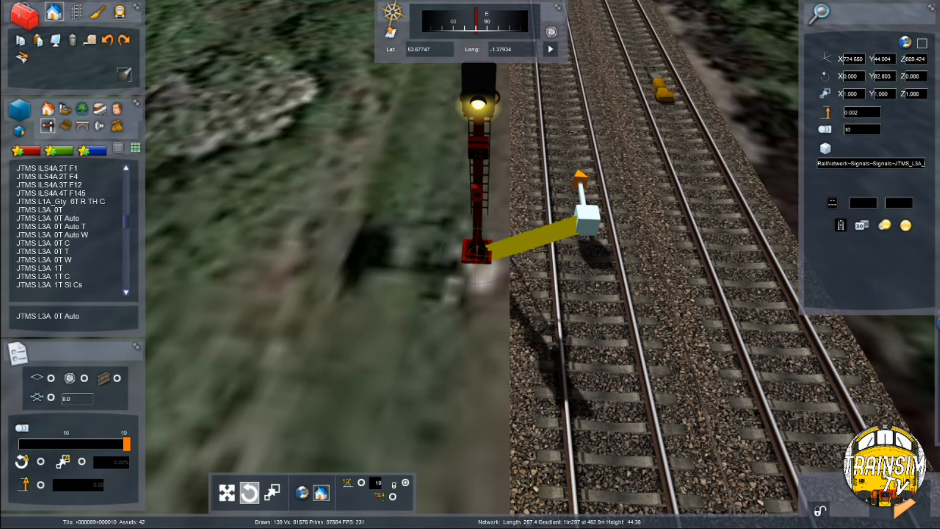
Enter WK as the identification prefix of the new L3A 0T Auto signal on the opposite side
click(861, 203)
text(WK)
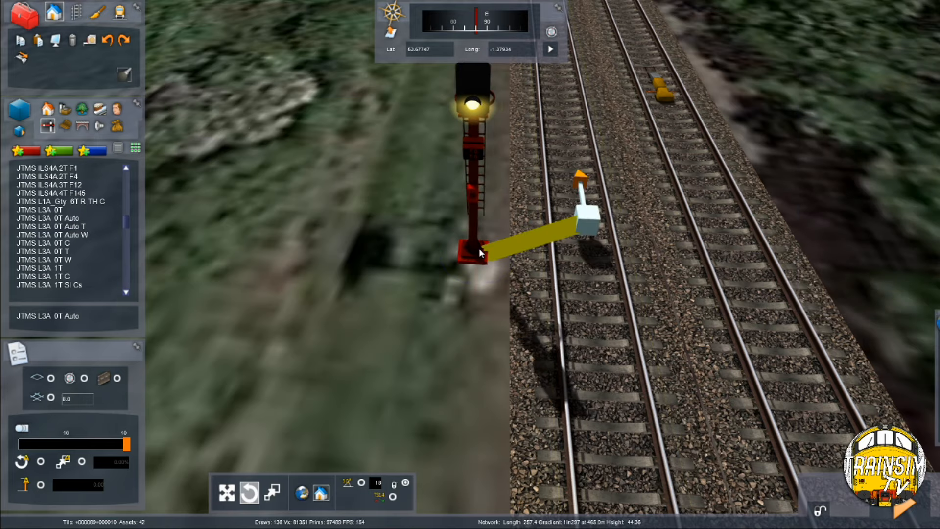
right_drag(479, 249, 451, 230)
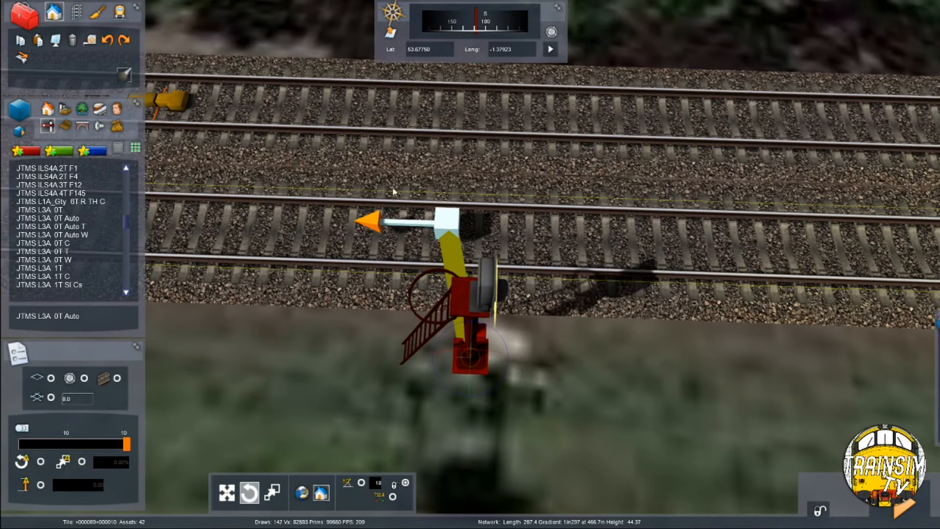
Measure about 181 m west along the nearer track from the new automatic signal to locate its AWS magnet
click(75, 11)
click(20, 57)
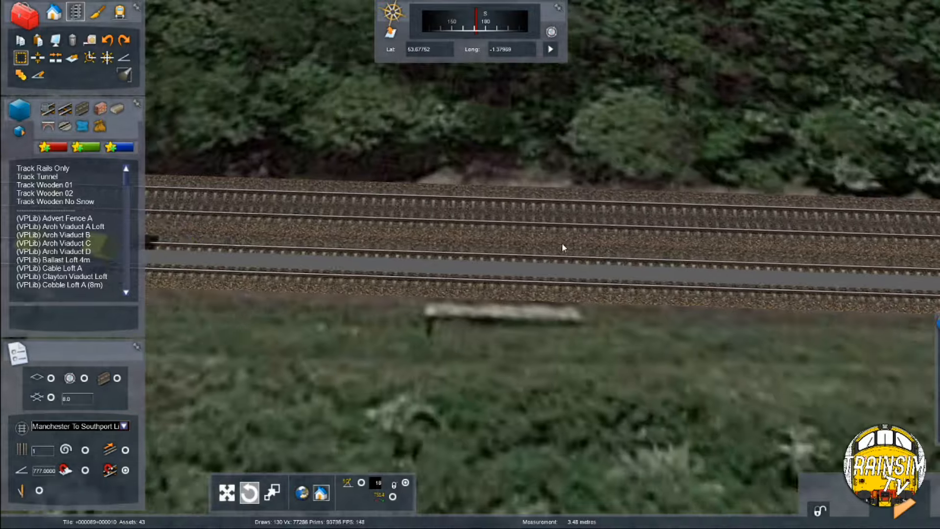
key(Right)
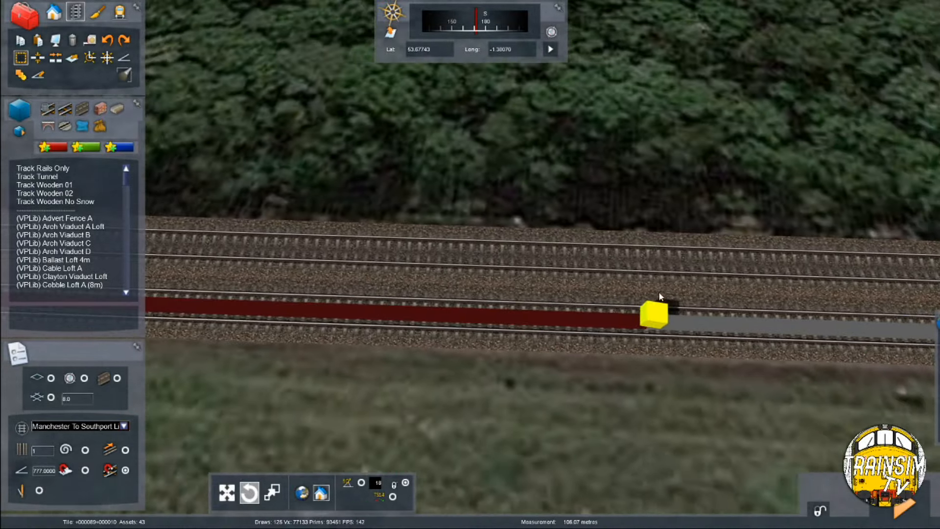
key(Up)
key(Right)
key(Up)
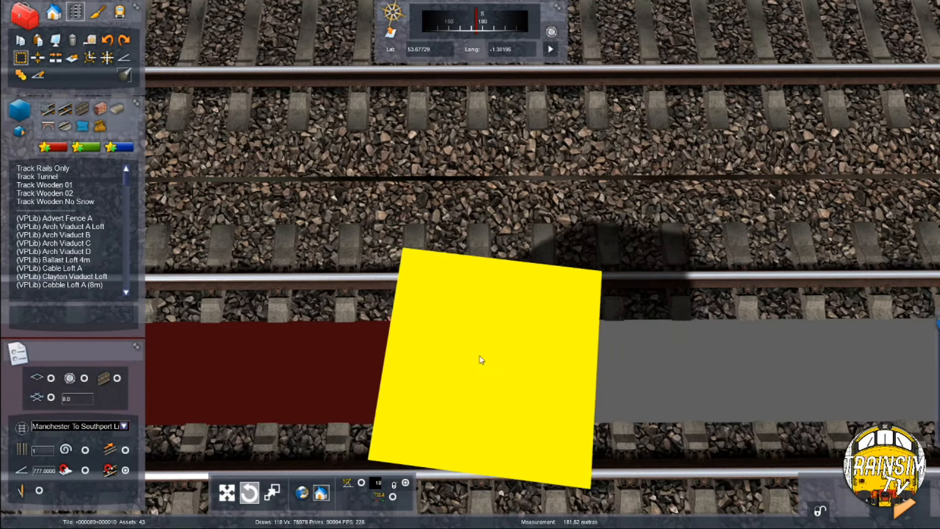
drag(479, 356, 454, 359)
right_drag(454, 359, 461, 354)
key(Down)
key(Left)
click(454, 358)
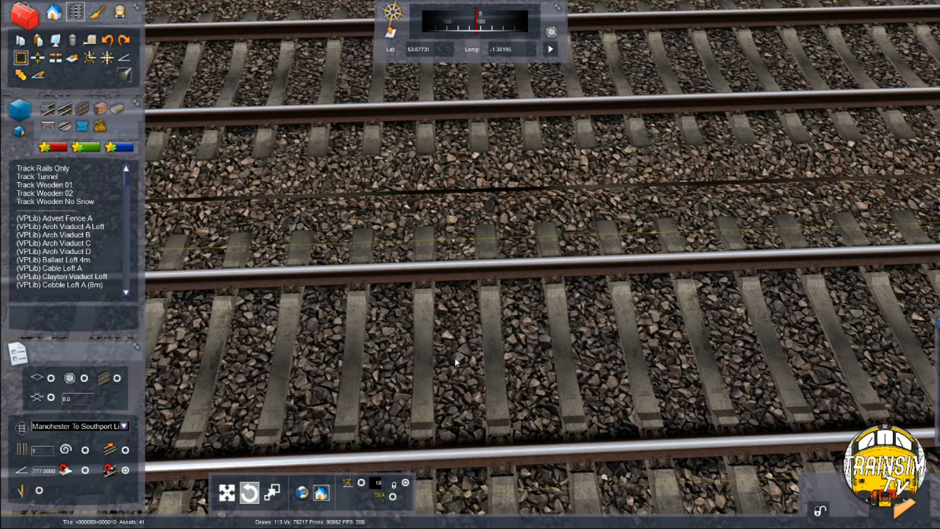
Place a JTMS AWS magnet at the measured point west of the signal, link it to the nearer track and deselect it
click(54, 14)
click(37, 151)
click(45, 177)
click(35, 168)
click(527, 365)
click(478, 355)
click(478, 351)
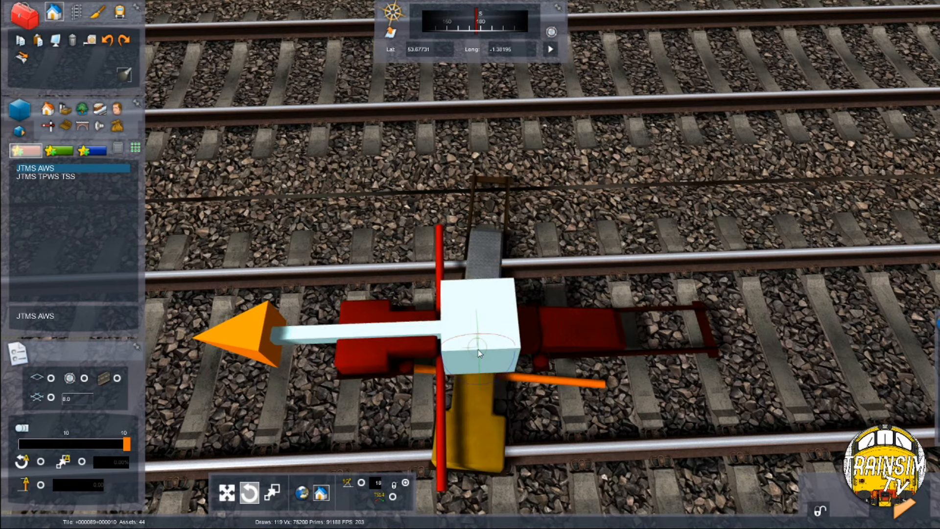
right_click(478, 350)
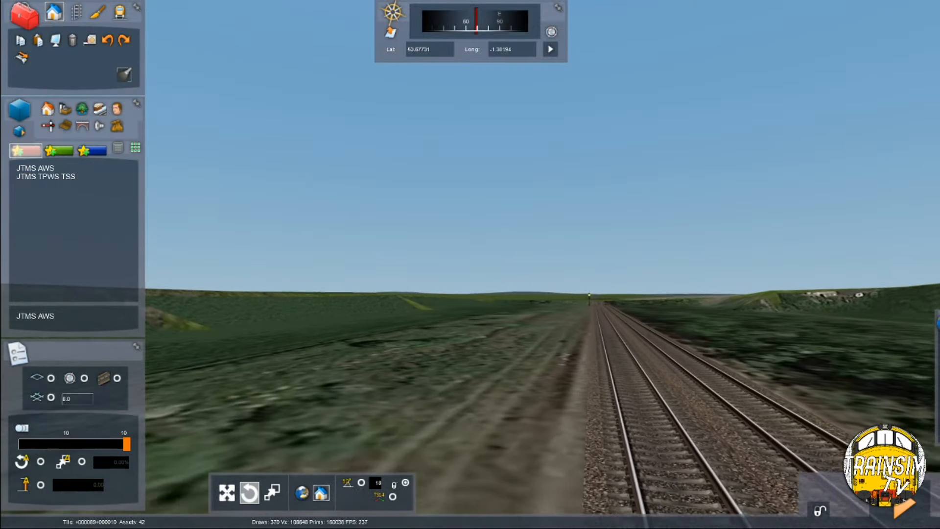
Save the changes to the route
right_drag(496, 337, 543, 336)
key(Up)
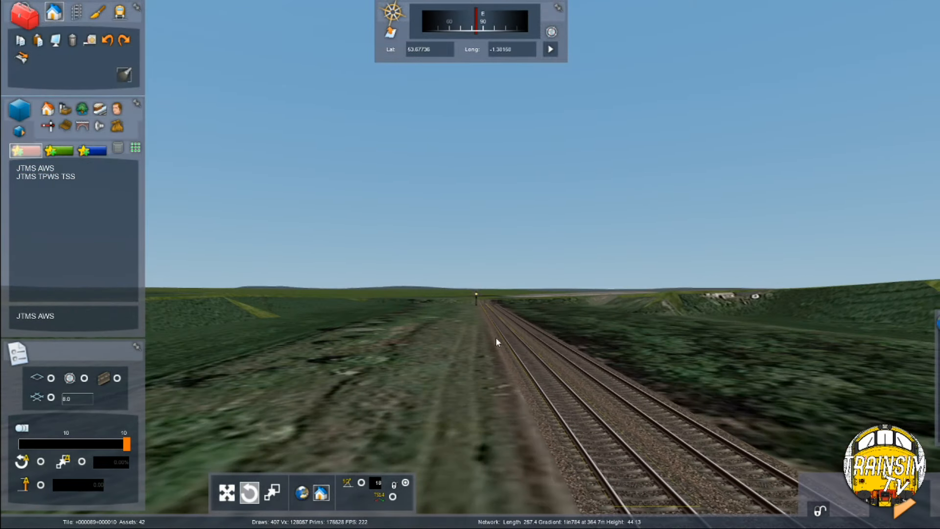
key(F2)
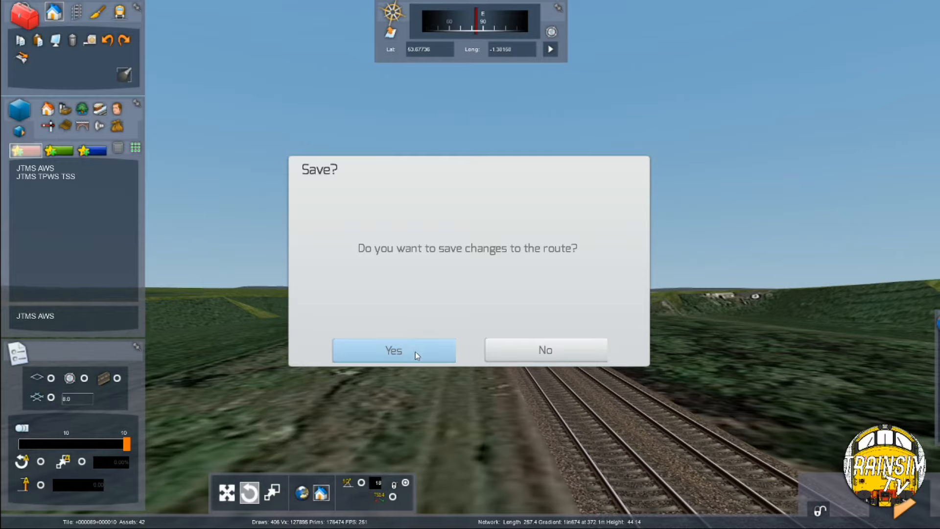
click(415, 352)
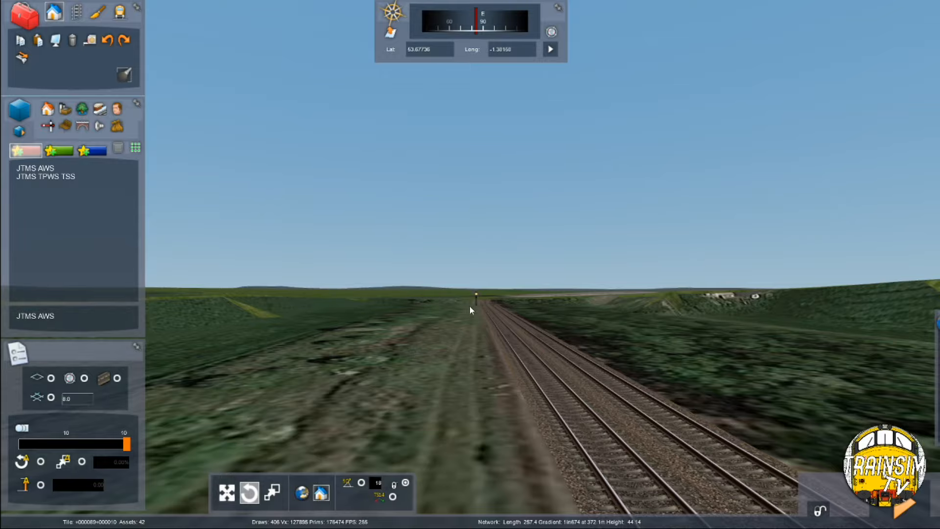
Inspect the two new automatic signals and their surroundings along the line in both directions
key(Up)
key(Up)
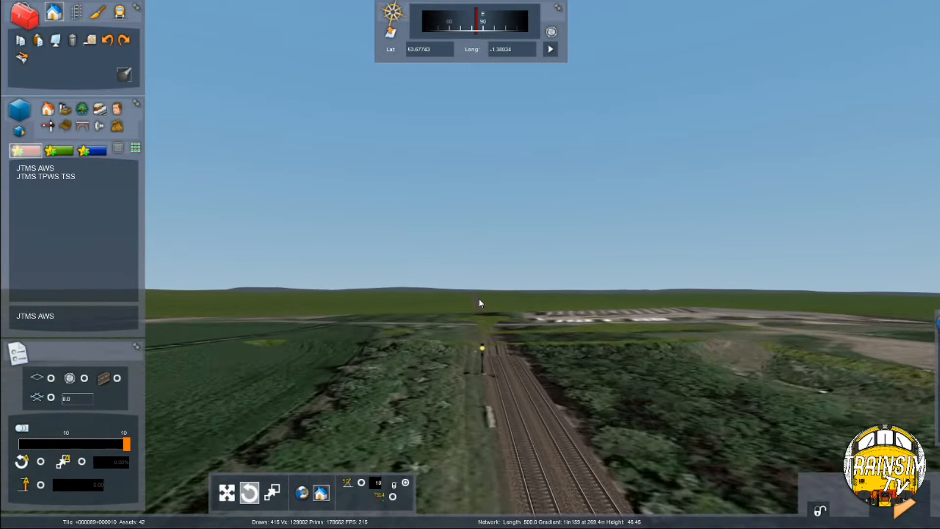
key(Up)
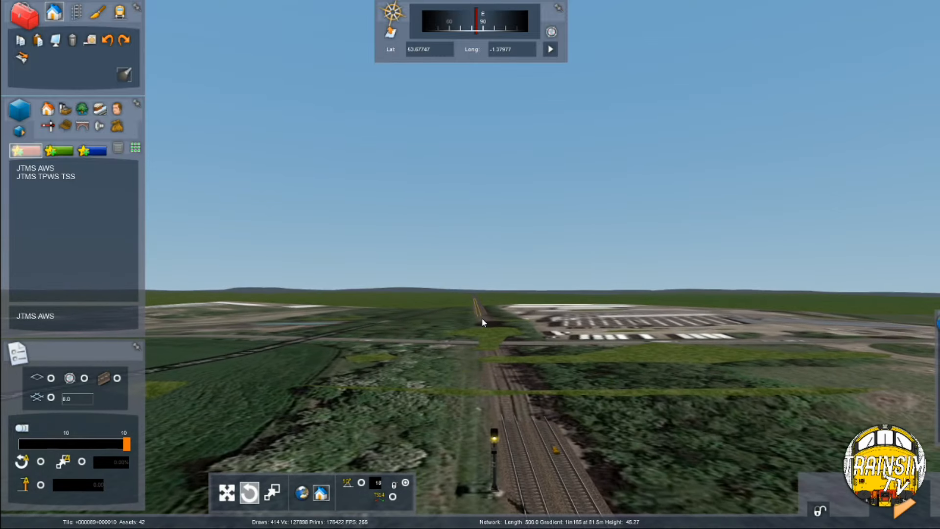
right_drag(525, 341, 489, 265)
key(Up)
key(Down)
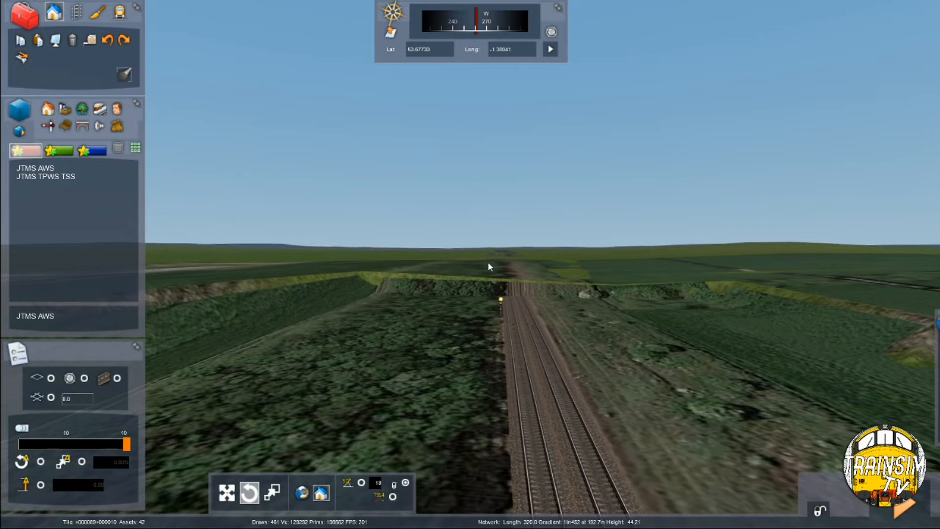
key(Down)
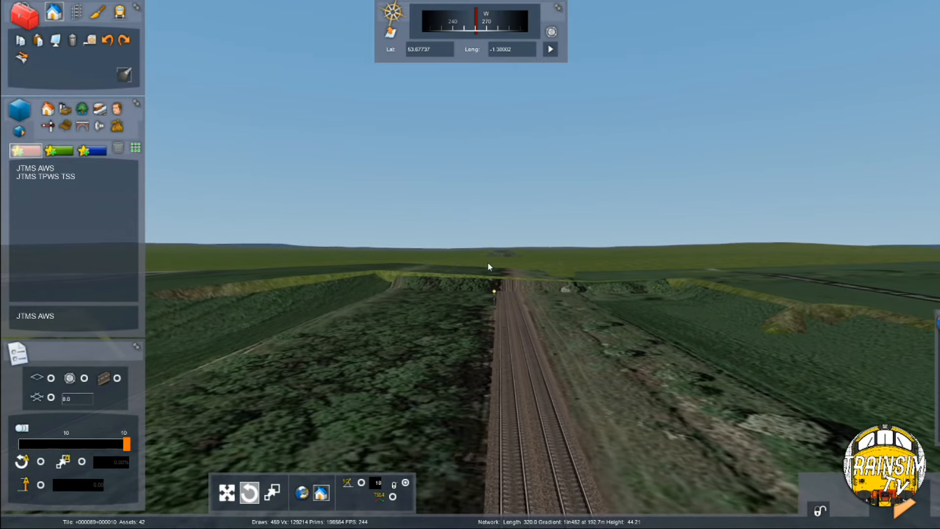
right_drag(499, 249, 510, 271)
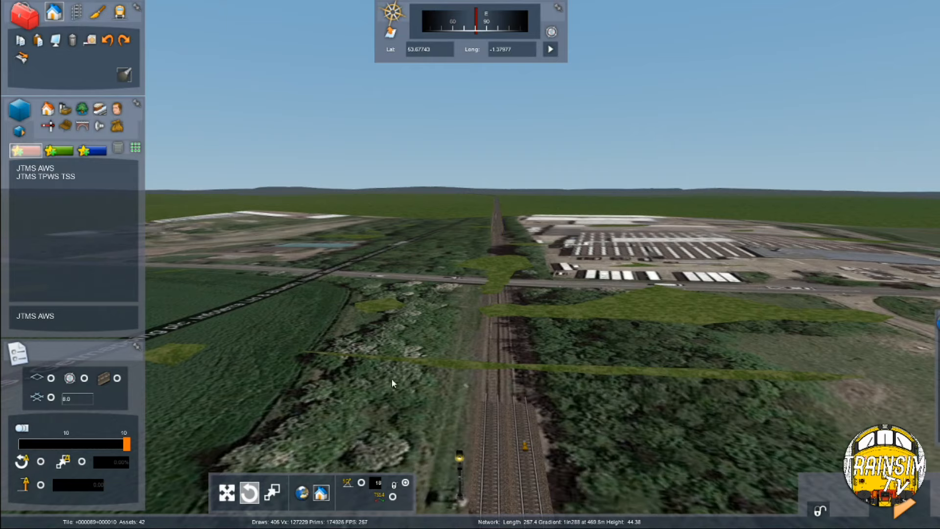
Save the route again before continuing east along the line
key(Up)
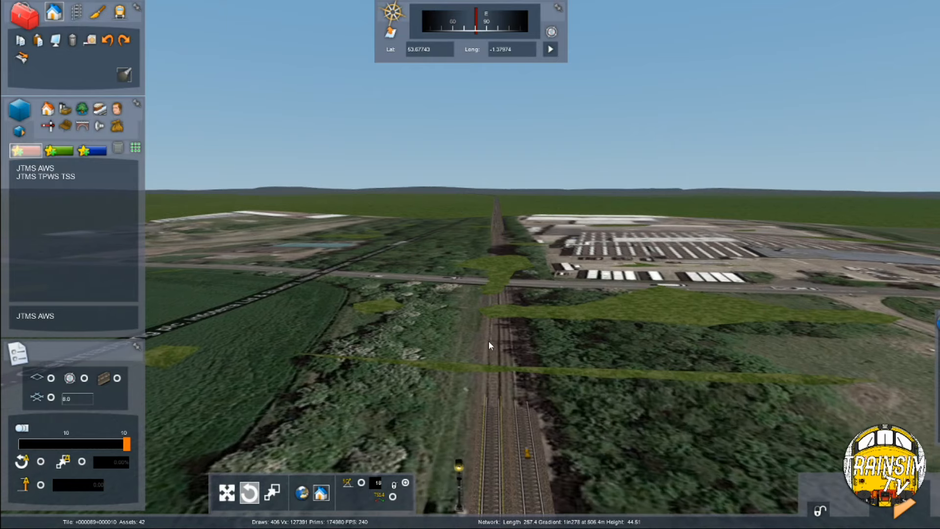
key(Up)
key(ctrl+s)
click(425, 348)
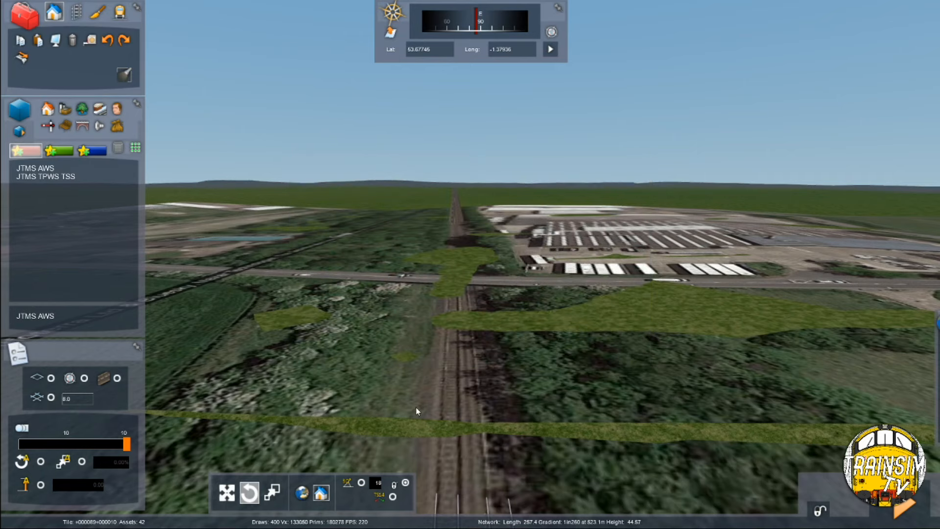
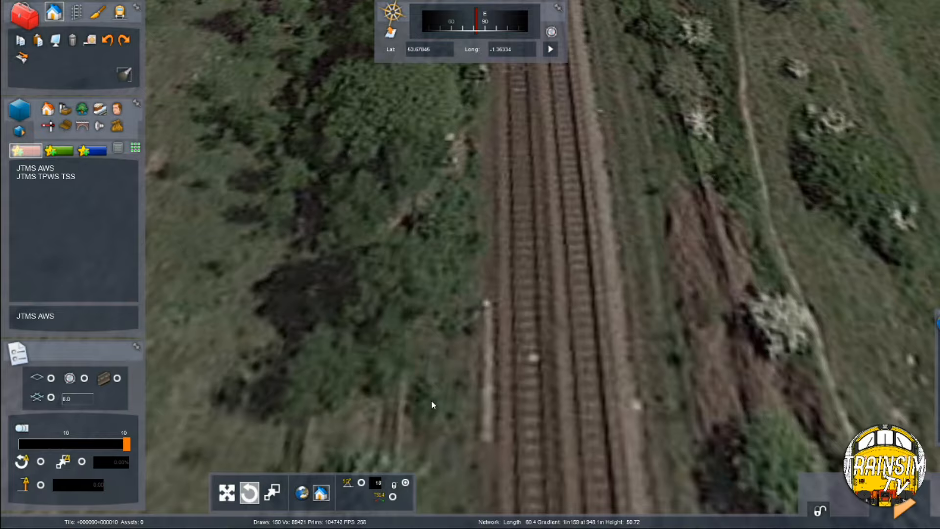
Place a JTMS L3A 0T signal at the ballast edge where the imagery shows the next signal and link it to the adjacent track
scroll(431, 399, up, 5)
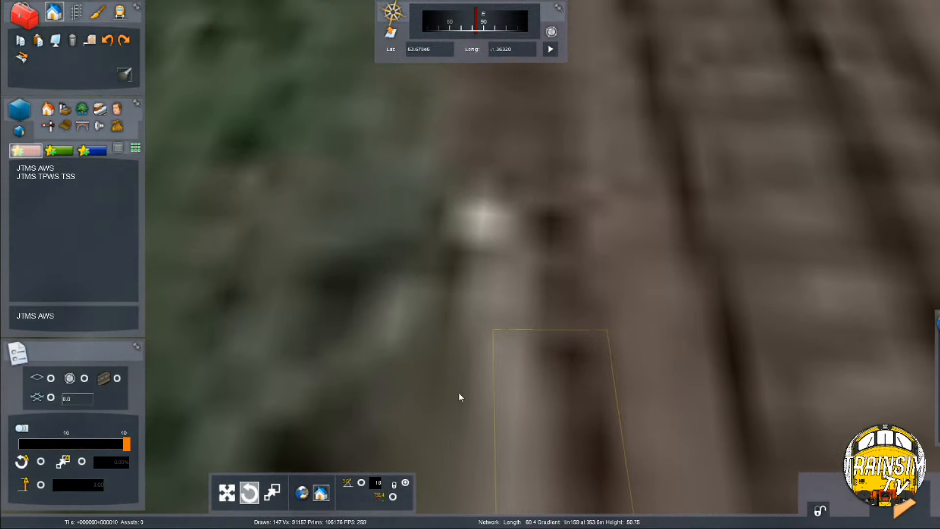
mouse_move(858, 410)
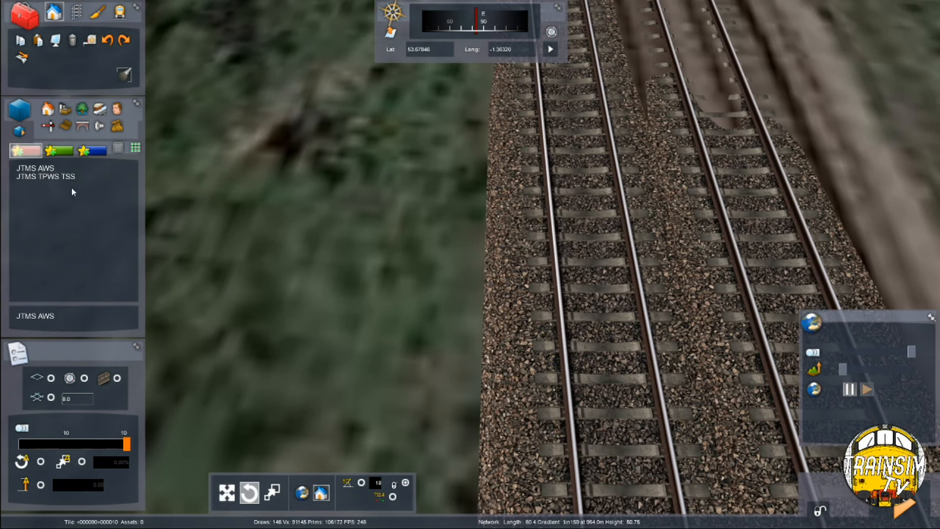
click(47, 127)
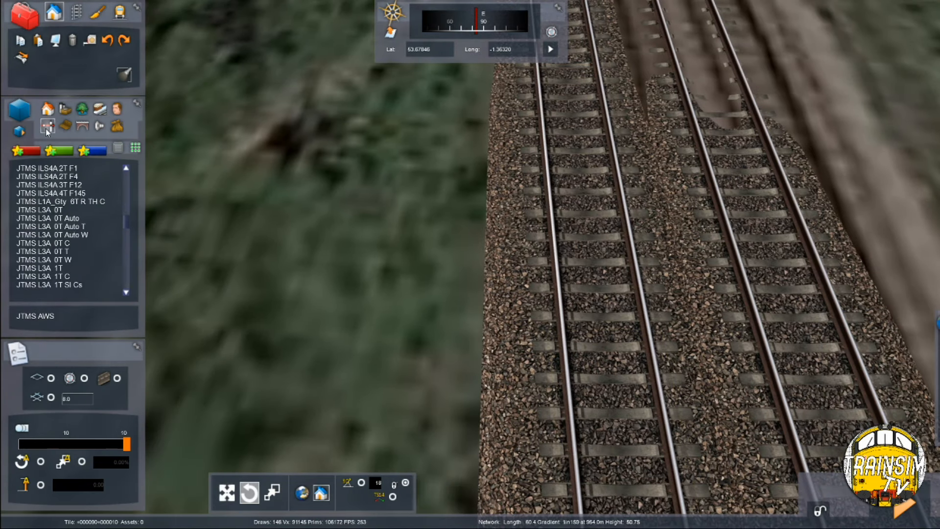
click(39, 210)
click(582, 269)
click(582, 266)
click(580, 242)
drag(580, 241, 469, 254)
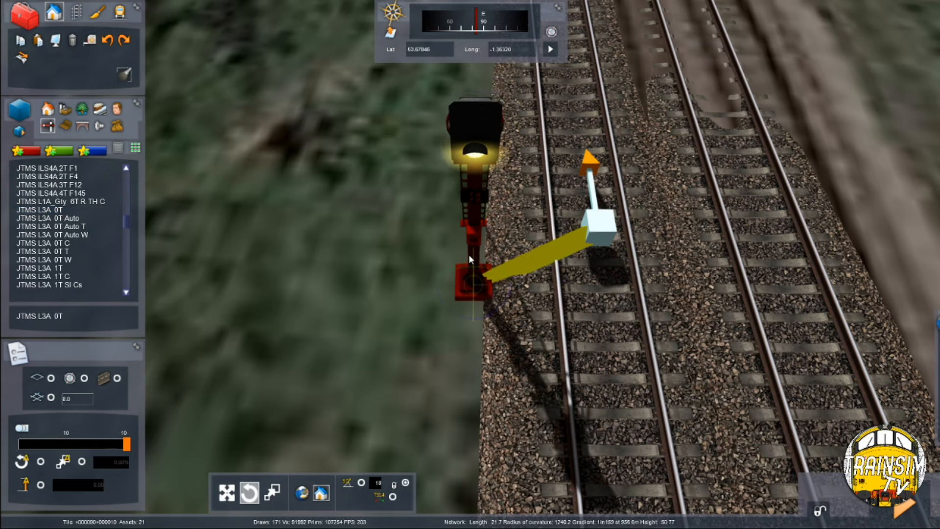
Identify the new L3A 0T signal as WK 675 in its properties
double_click(477, 185)
click(866, 202)
text(WK)
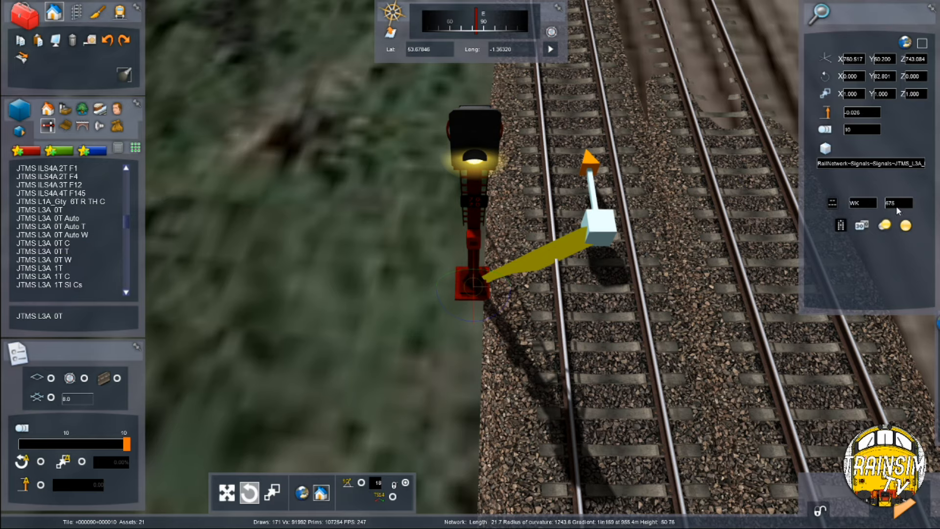
Nudge signal WK 675 clear of the ballast and measure back along its track to locate the AWS position
drag(467, 221, 461, 225)
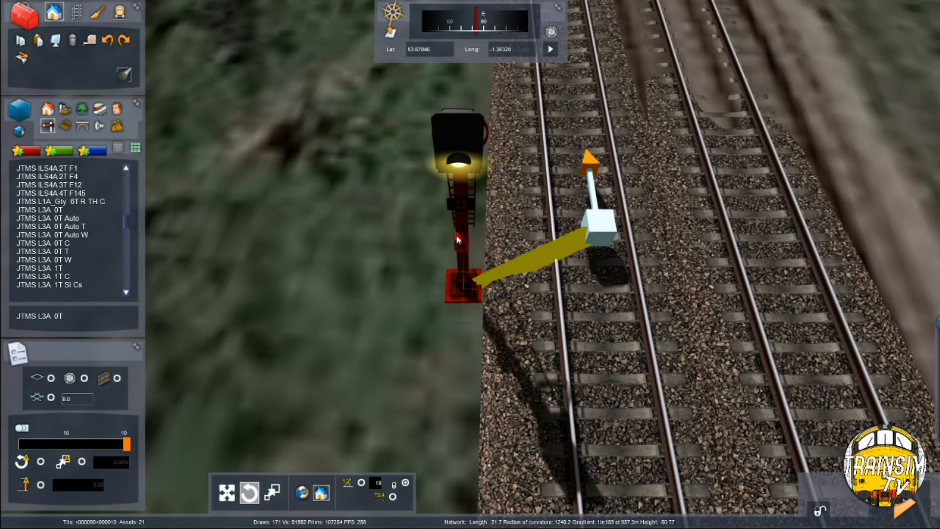
click(76, 10)
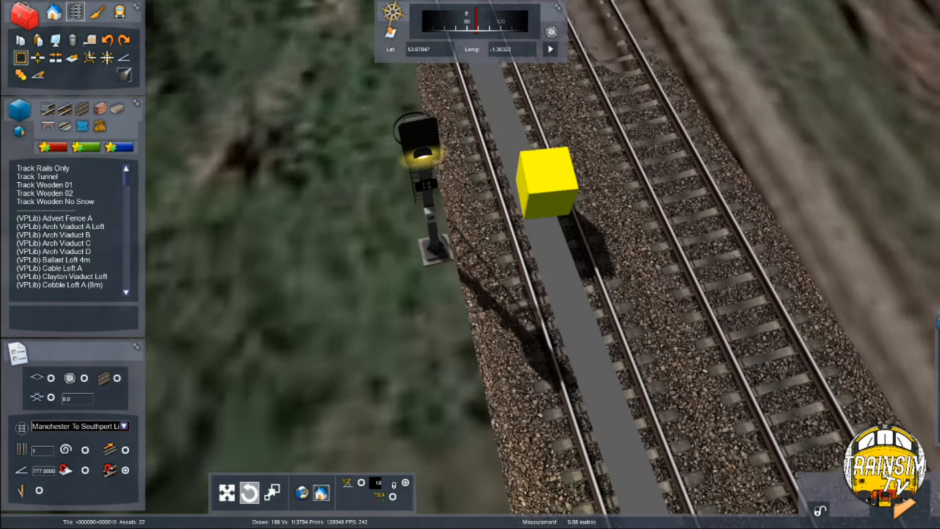
key(Right)
right_drag(489, 210, 663, 192)
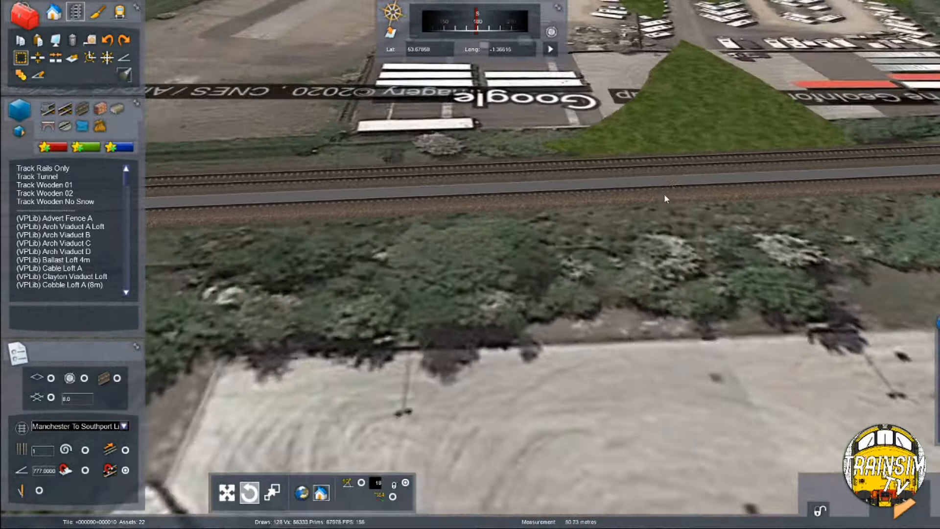
key(Right)
key(Up)
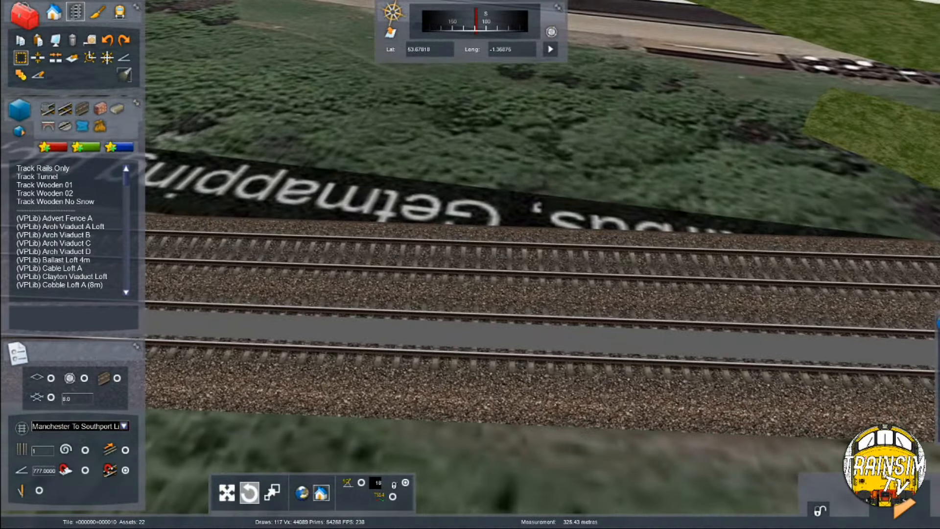
key(Left)
key(Left)
key(Up)
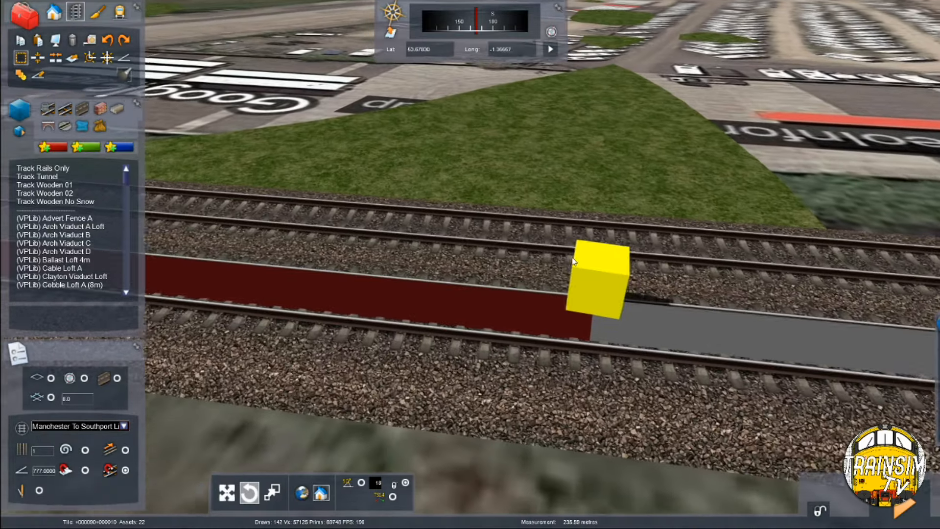
key(Left)
key(Left)
right_drag(518, 293, 509, 320)
drag(510, 320, 507, 304)
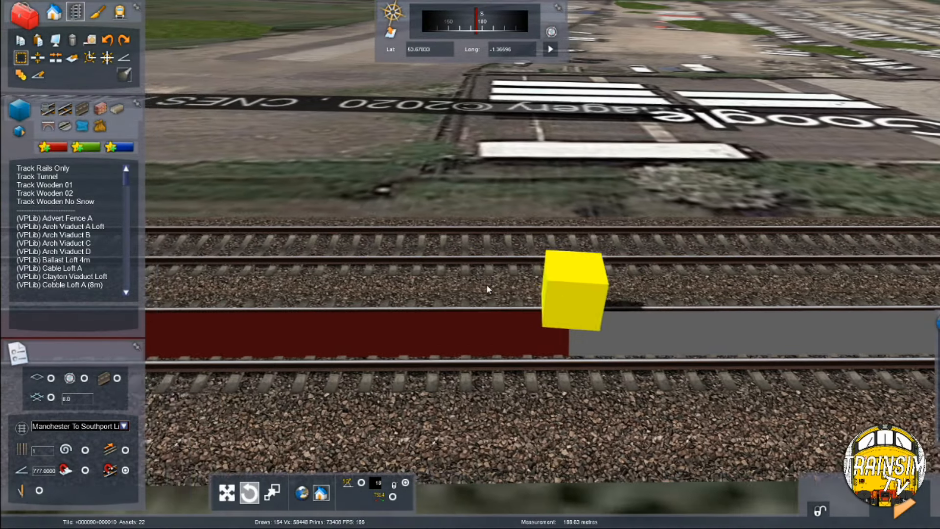
key(Up)
mouse_move(486, 284)
right_down()
mouse_move(472, 291)
mouse_move(485, 279)
right_up()
key(Left)
drag(485, 279, 495, 276)
click(438, 250)
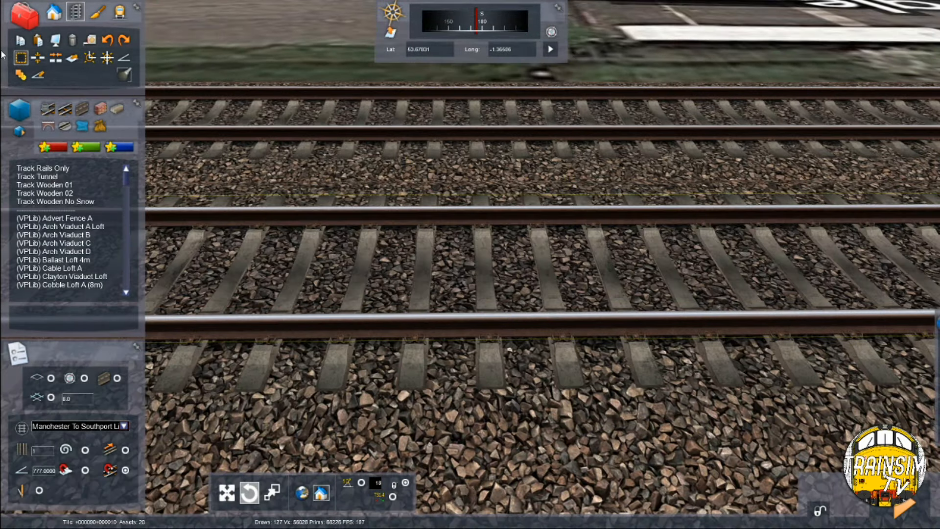
Place a JTMS AWS magnet between the rails at the measured point on WK 675's approach and save the route
click(53, 11)
click(25, 149)
click(35, 168)
click(465, 248)
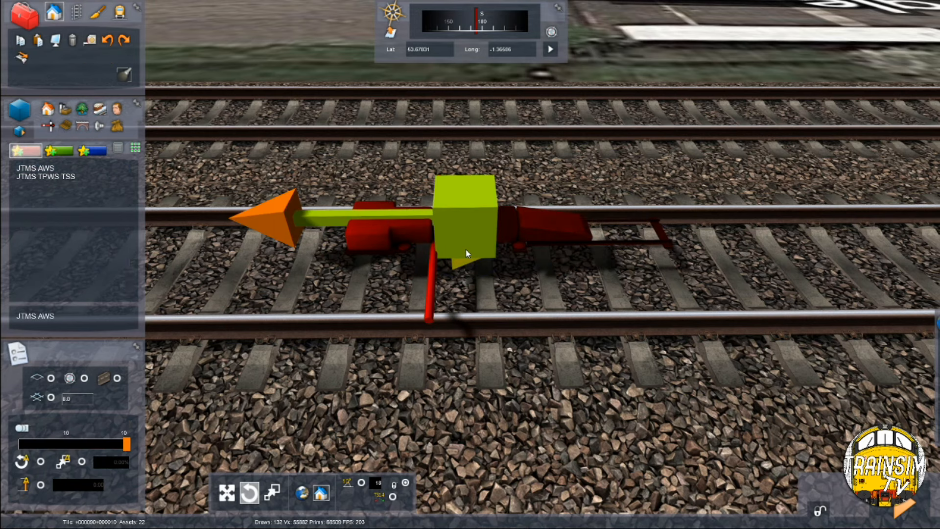
click(465, 248)
right_drag(543, 218, 421, 230)
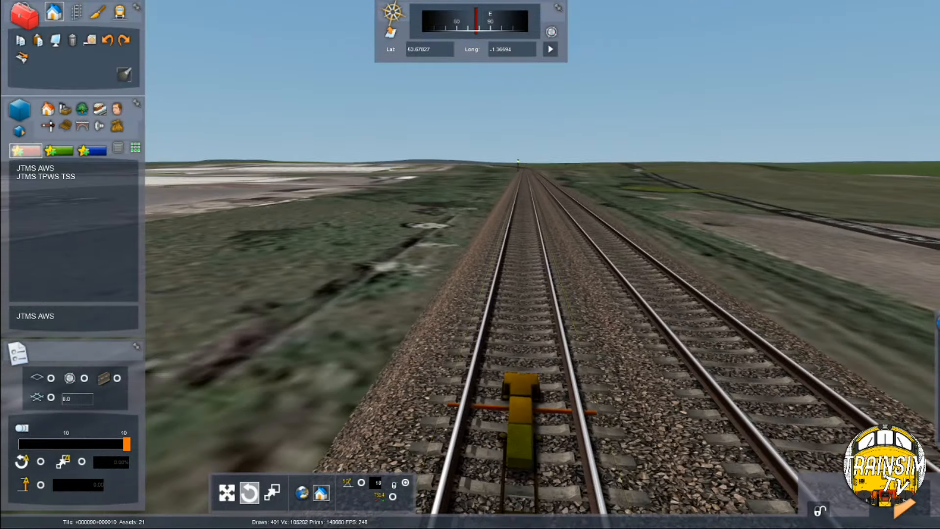
key(Escape)
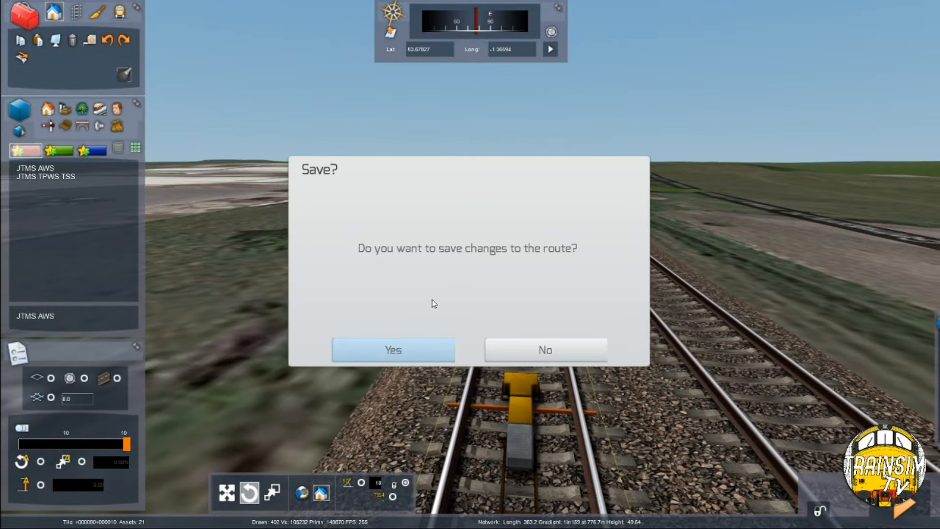
click(408, 346)
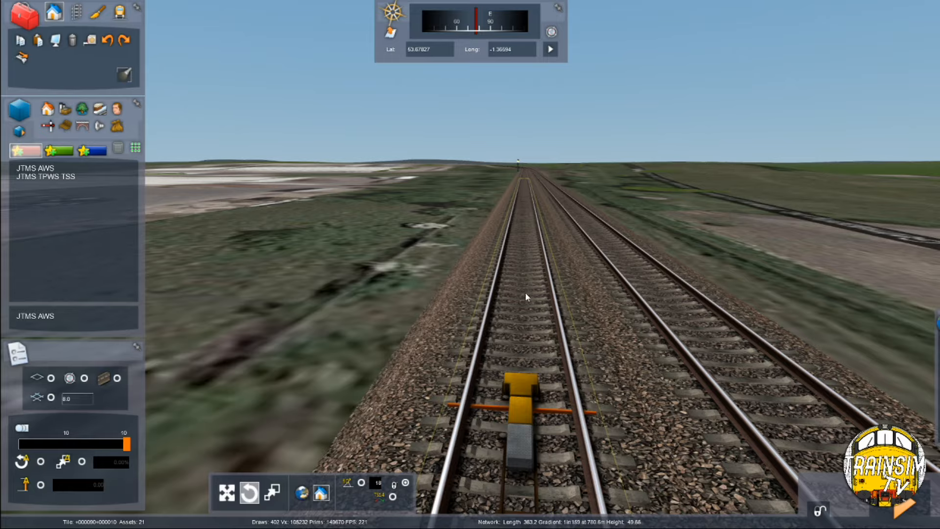
Follow the line east over the satellite imagery to find where the next signal stands
key(Up)
right_drag(526, 296, 532, 365)
key(Up)
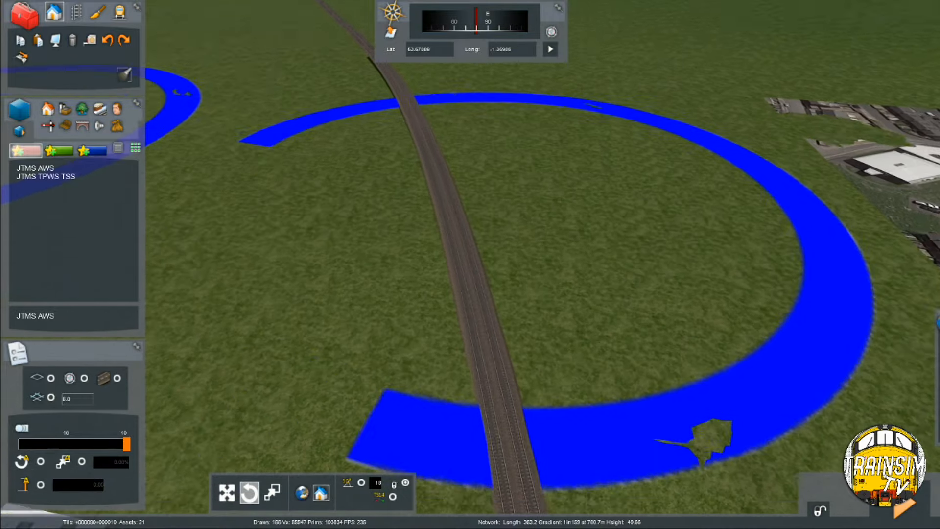
right_drag(417, 275, 401, 210)
key(Up)
right_drag(553, 255, 556, 292)
key(Up)
mouse_move(850, 360)
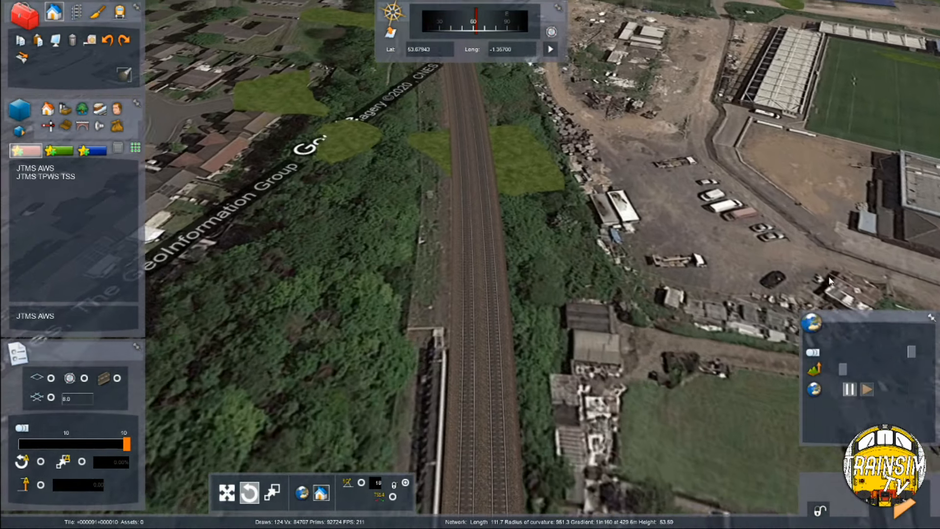
key(Up)
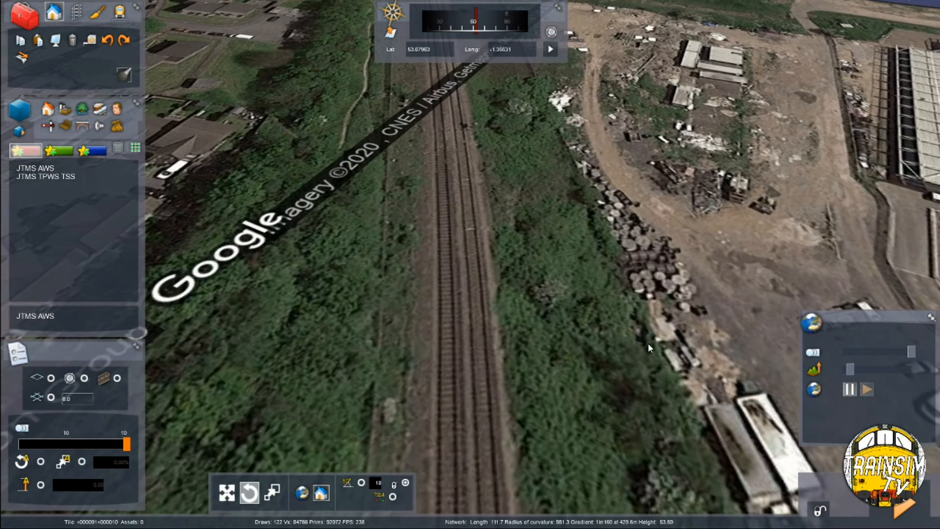
right_drag(647, 343, 634, 264)
key(Up)
right_drag(509, 252, 559, 236)
key(F8)
key(F8)
key(Right)
key(Up)
Place a JTMS L3A 0T signal for westbound trains at the ballast edge and link it to the adjacent track
click(64, 126)
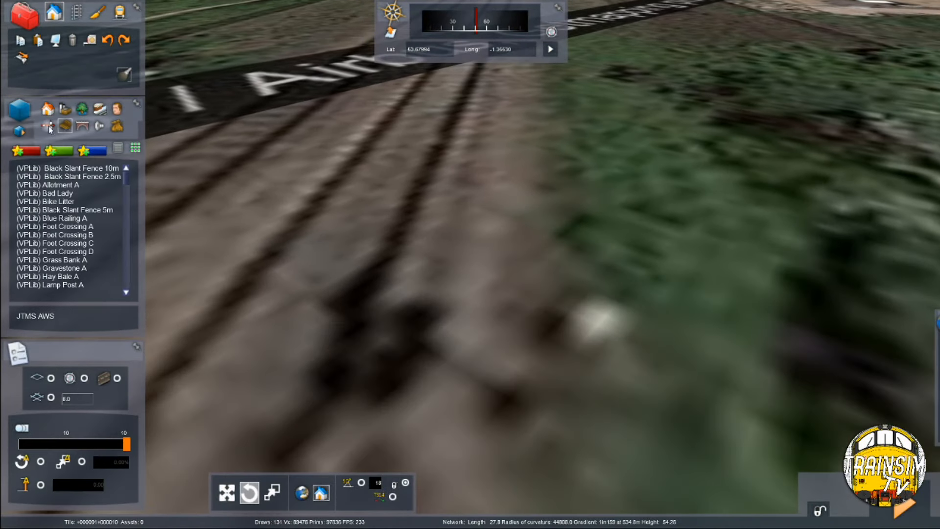
key(Left)
click(97, 11)
scroll(394, 277, up, 1)
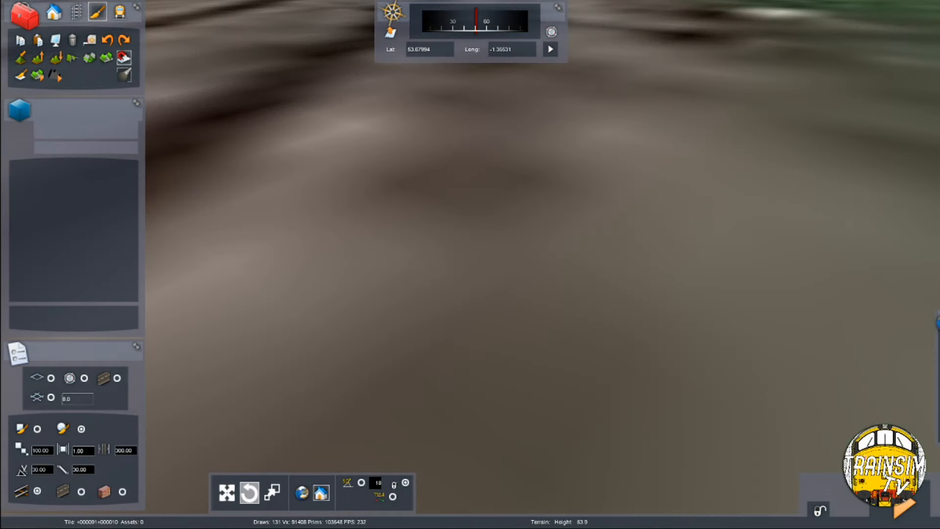
key(F8)
key(F8)
right_drag(671, 277, 517, 278)
click(55, 12)
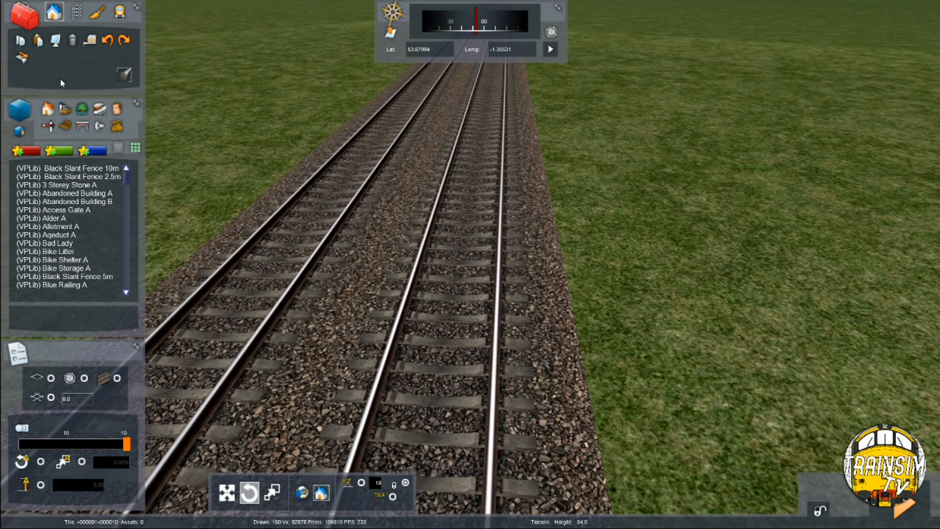
click(48, 126)
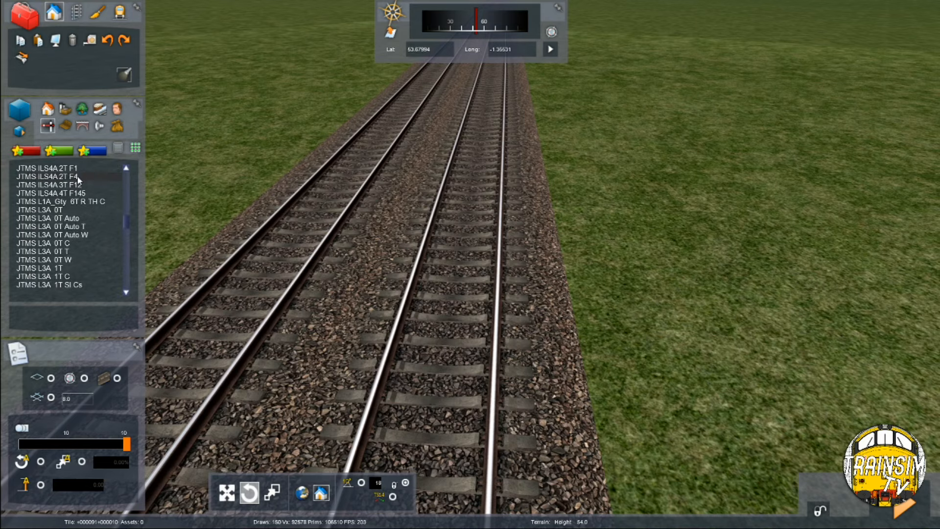
click(66, 211)
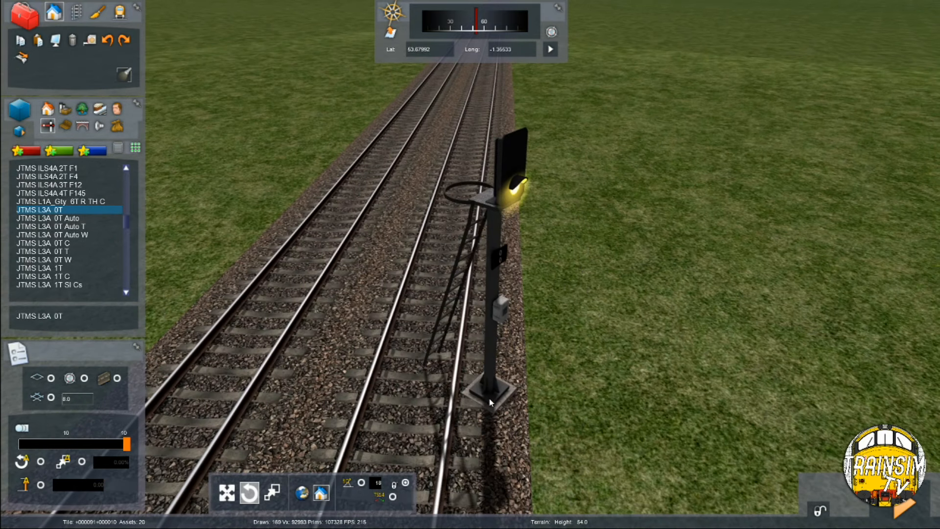
click(534, 377)
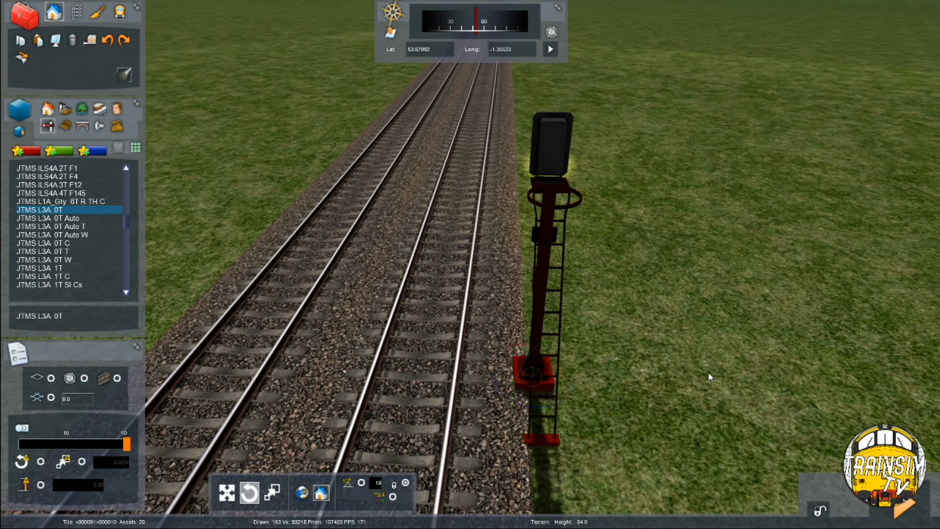
click(422, 374)
right_click(422, 373)
Shift the new westbound signal clear of the ballast and number it 76 in its properties
scroll(550, 352, up, 3)
right_drag(549, 349, 549, 435)
scroll(549, 348, down, 2)
drag(482, 293, 499, 298)
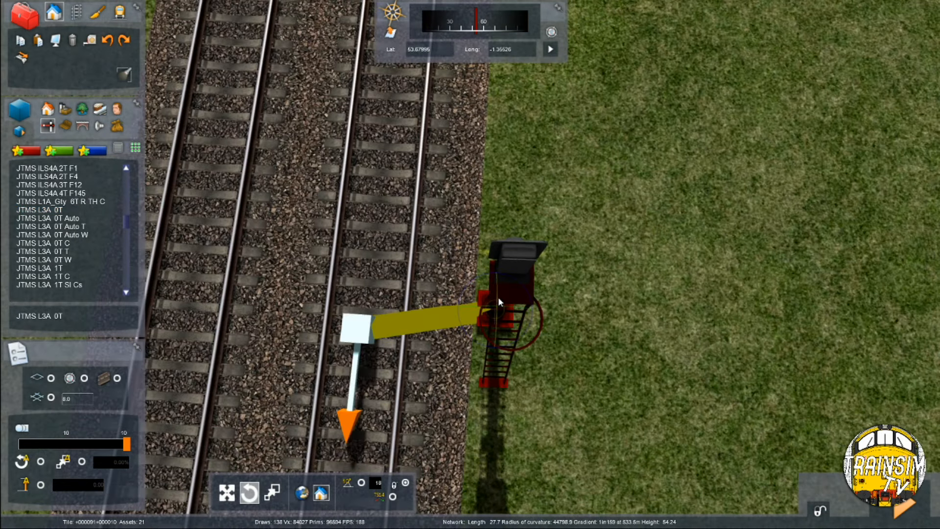
mouse_move(918, 221)
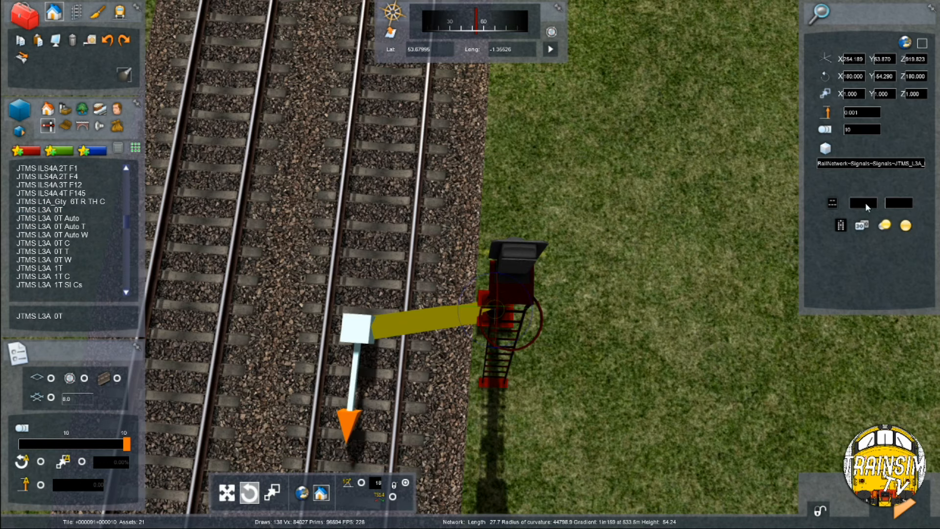
text(76)
click(685, 212)
right_drag(685, 214, 730, 231)
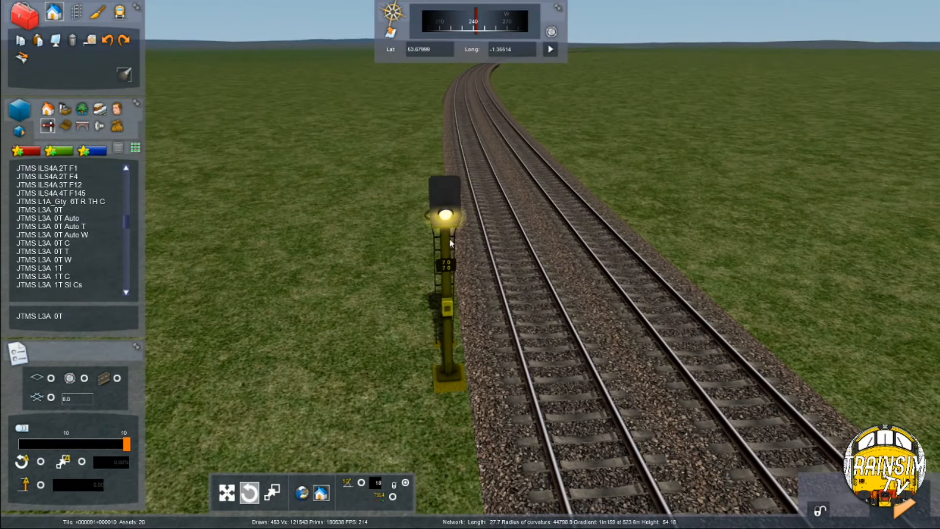
Measure back along the linked track from the westbound signal to a point about 180 m away for the AWS
click(76, 12)
right_drag(449, 210, 473, 212)
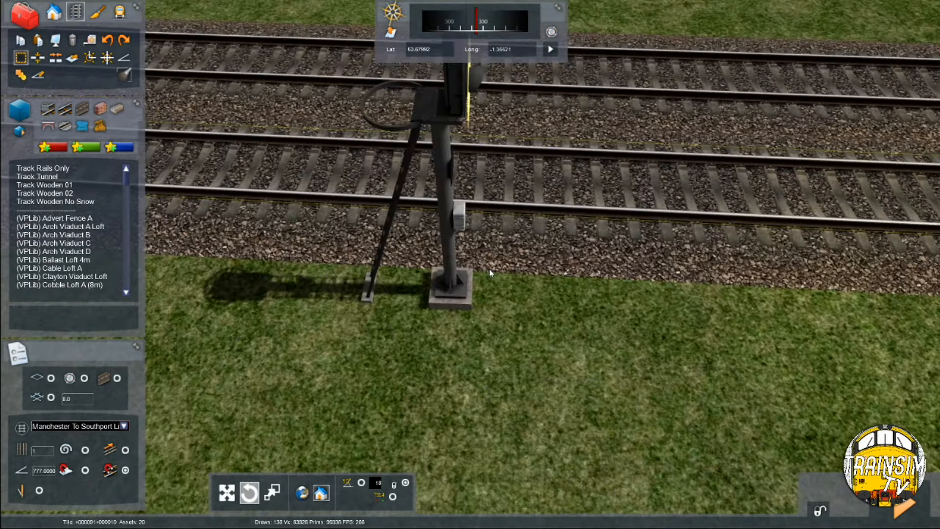
key(Left)
click(496, 178)
key(Down)
key(Right)
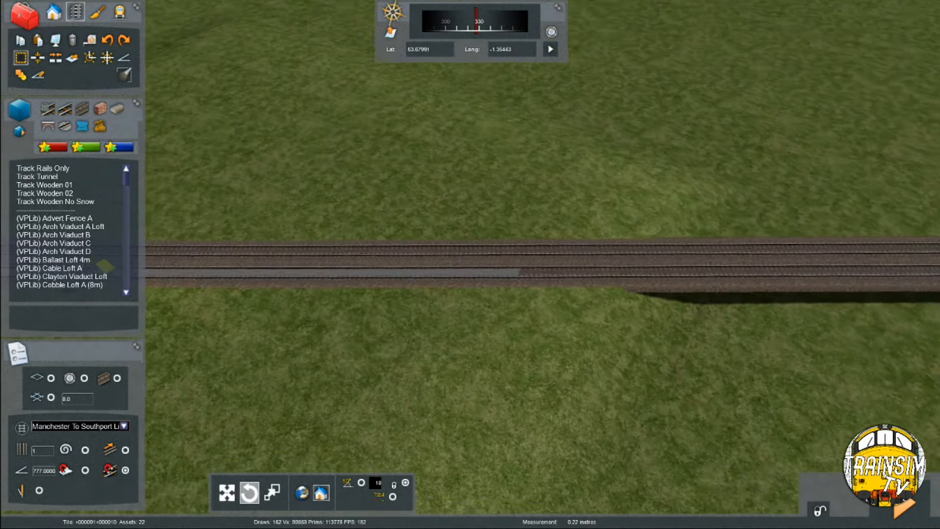
shift+click(559, 176)
key(Up)
key(Right)
mouse_move(559, 176)
shift+mouse_down()
mouse_move(598, 216)
mouse_move(650, 164)
mouse_move(550, 171)
mouse_move(578, 199)
mouse_move(481, 219)
shift+mouse_up()
key(Up)
key(Right)
key(Down)
key(Up)
key(Right)
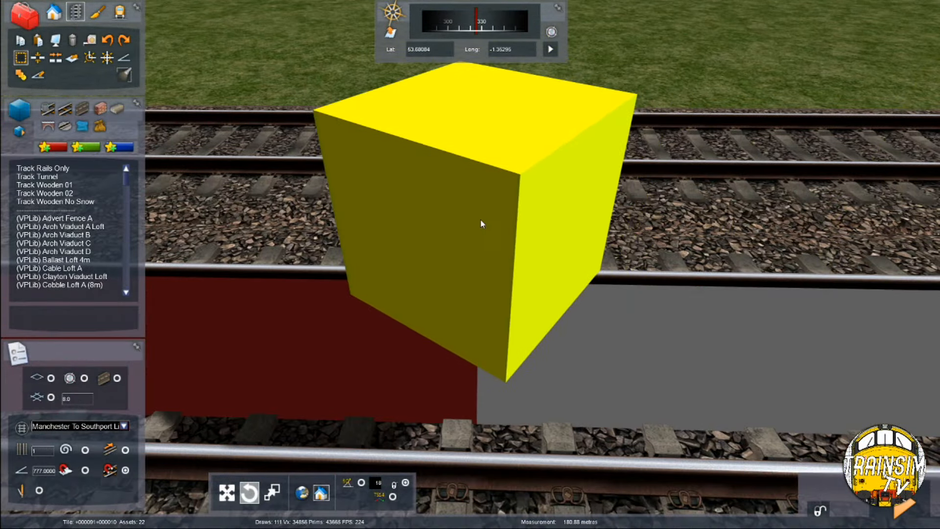
Place a JTMS AWS magnet between the rails at the measured point and link it to the track
click(54, 12)
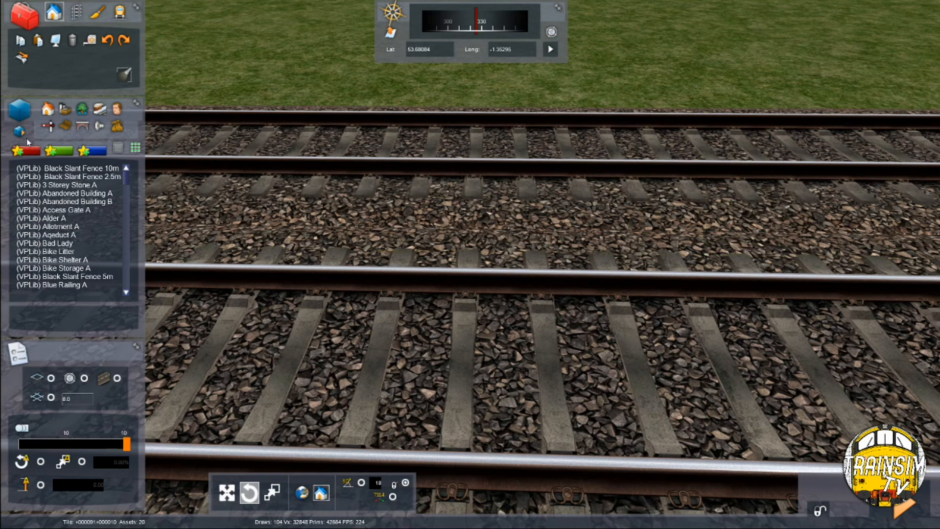
click(25, 151)
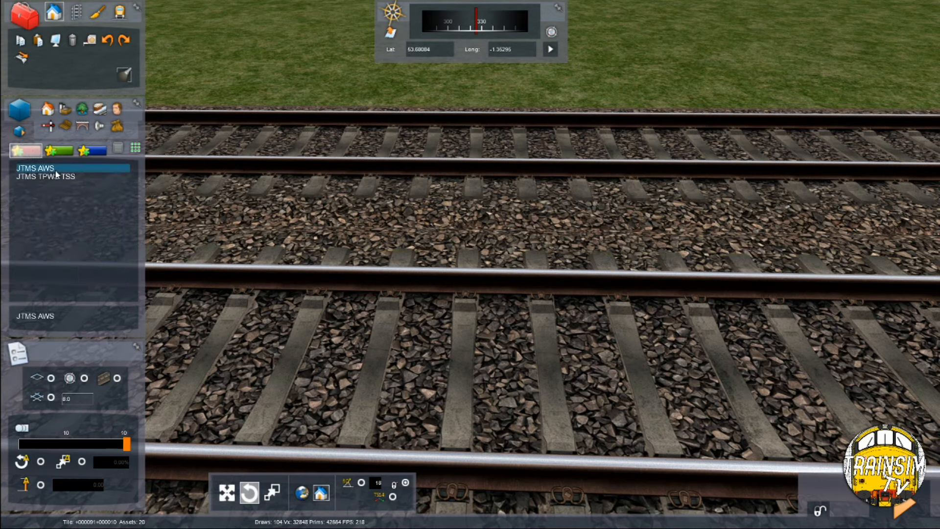
click(55, 167)
click(443, 345)
click(435, 363)
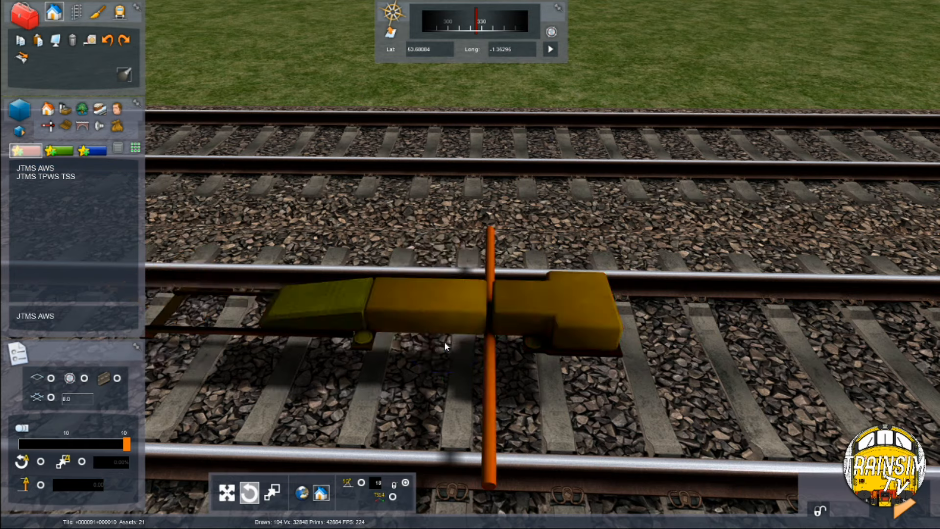
drag(431, 368, 662, 330)
key(Left)
key(Down)
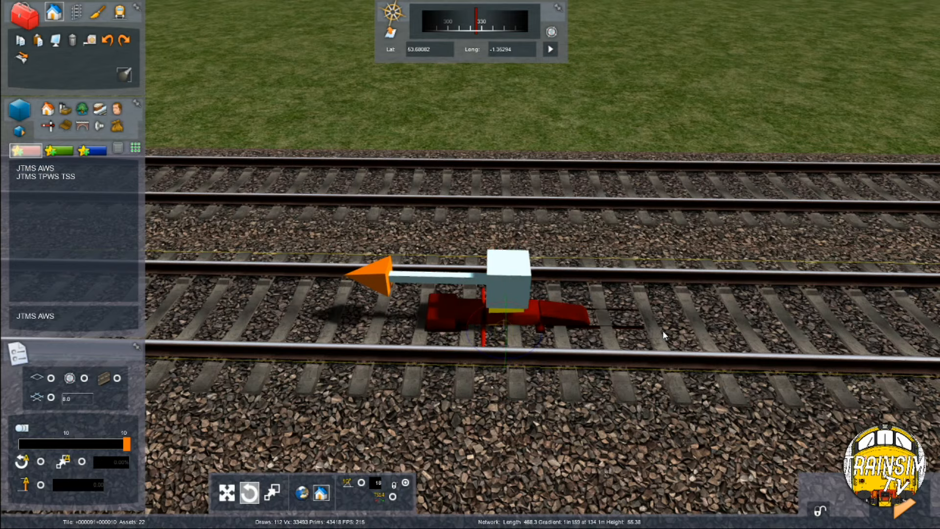
click(662, 330)
Inspect the new AWS magnet and the westbound signal along the track in the direction of travel
key(Up)
right_drag(655, 323, 490, 326)
key(Right)
key(Down)
key(Right)
key(Up)
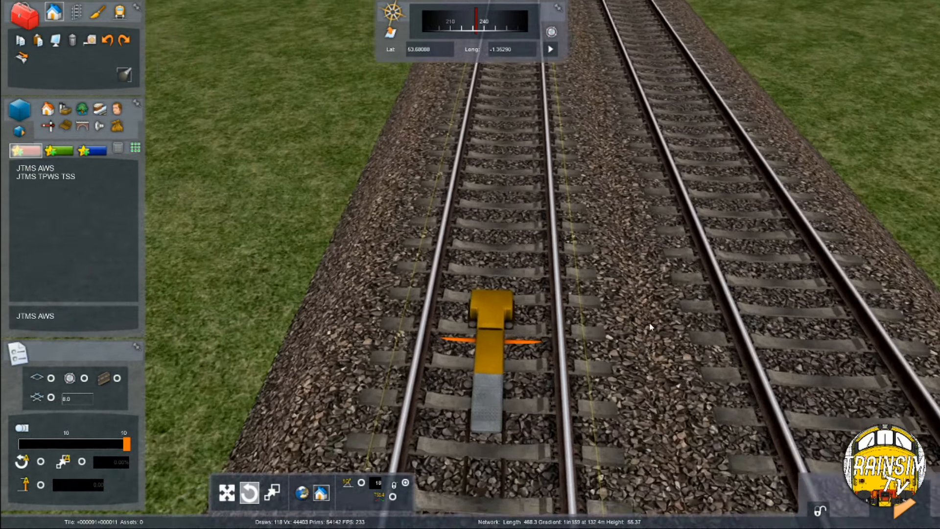
click(511, 368)
click(574, 365)
key(Up)
right_drag(574, 365, 556, 342)
key(Up)
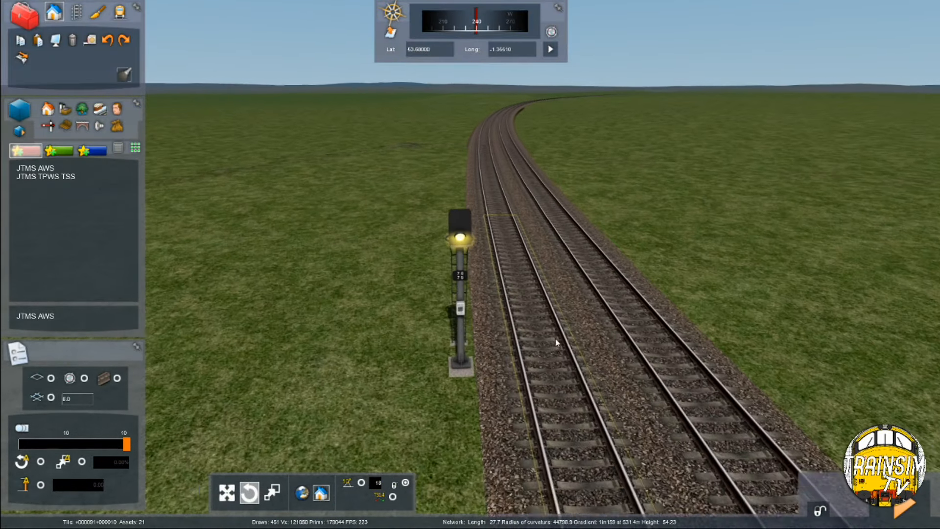
click(456, 242)
key(Up)
Save the route with the westbound signal and its AWS magnet in place
key(F2)
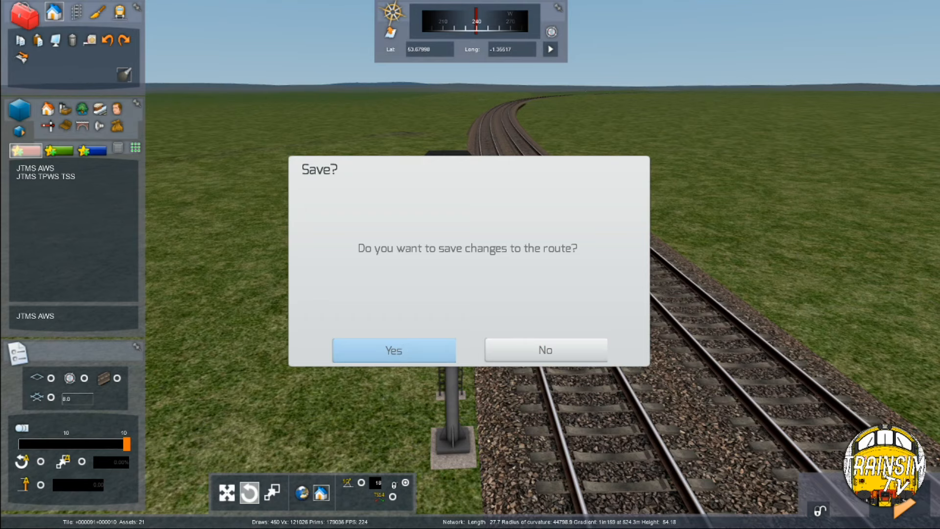
click(394, 350)
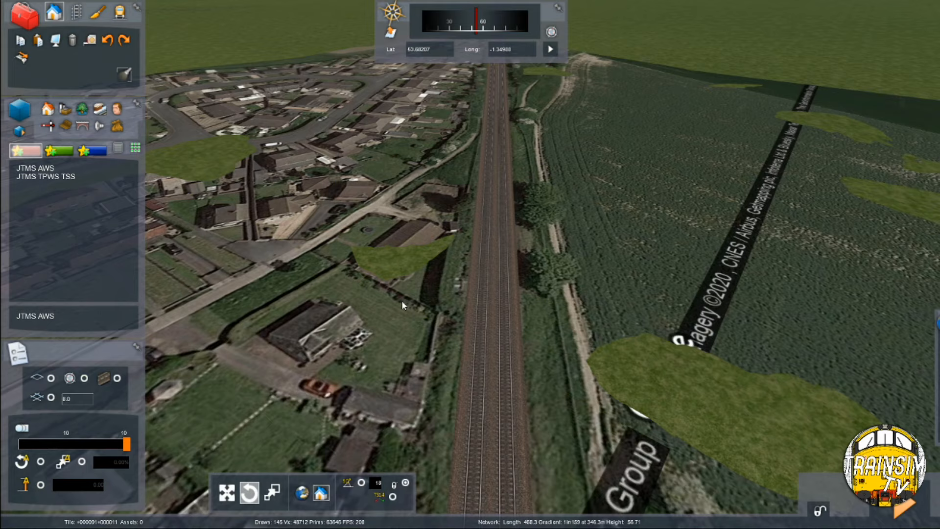
key(Up)
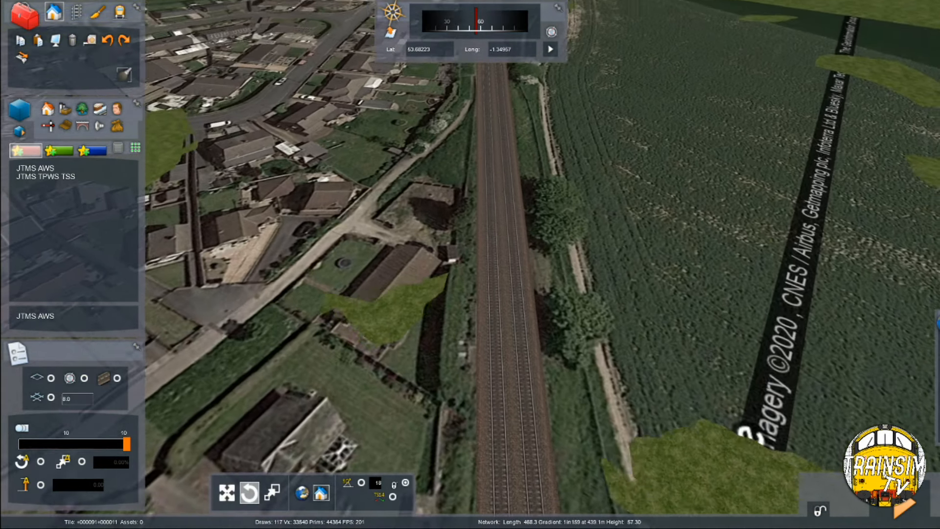
Compare the satellite imagery with the track along the north-east line, shifting the overlay height, to pinpoint the eastbound signal's location
key(Up)
right_drag(464, 262, 465, 326)
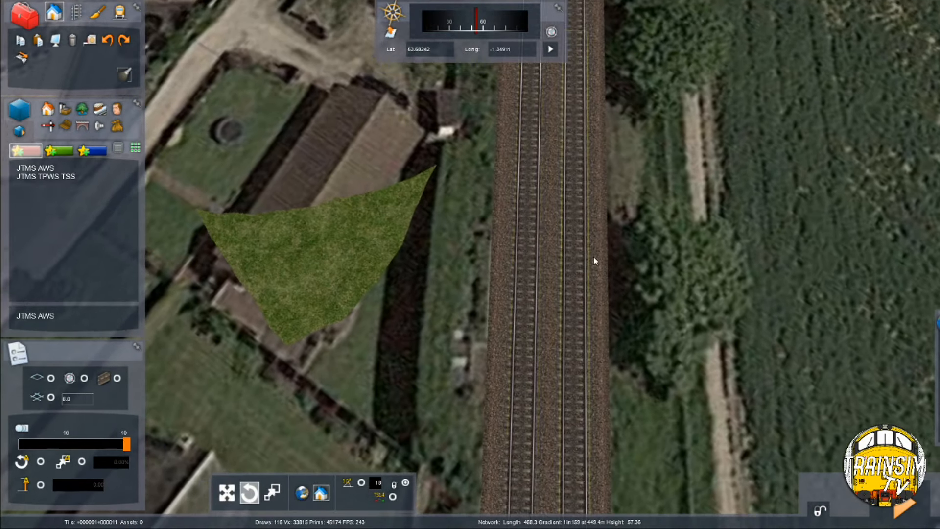
key(Up)
mouse_move(933, 290)
drag(843, 369, 859, 367)
key(Down)
mouse_move(759, 332)
right_down()
mouse_move(759, 274)
mouse_move(759, 331)
right_up()
key(Up)
mouse_move(933, 343)
drag(859, 367, 821, 369)
key(Up)
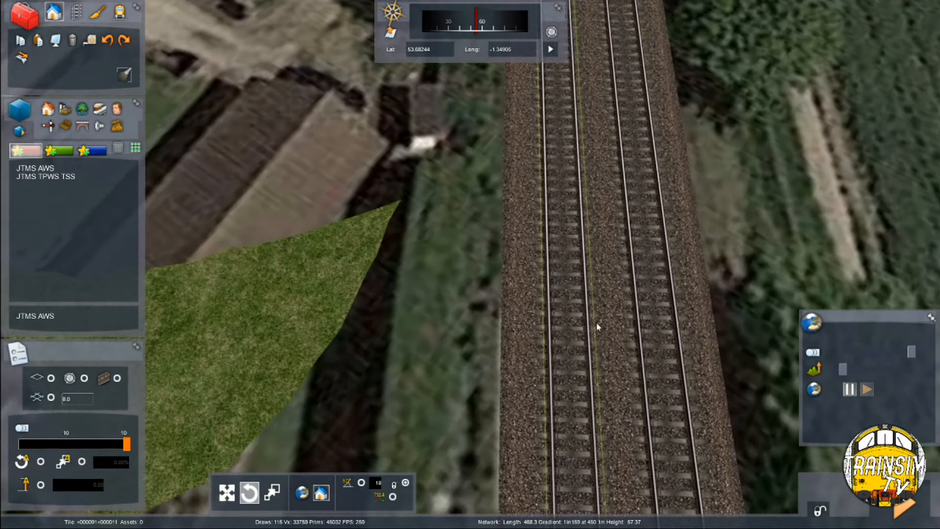
Place a JTMS L3A 0T Auto signal at the eastbound position and attach its link to the near track
key(Right)
key(Left)
click(66, 126)
key(Right)
click(48, 126)
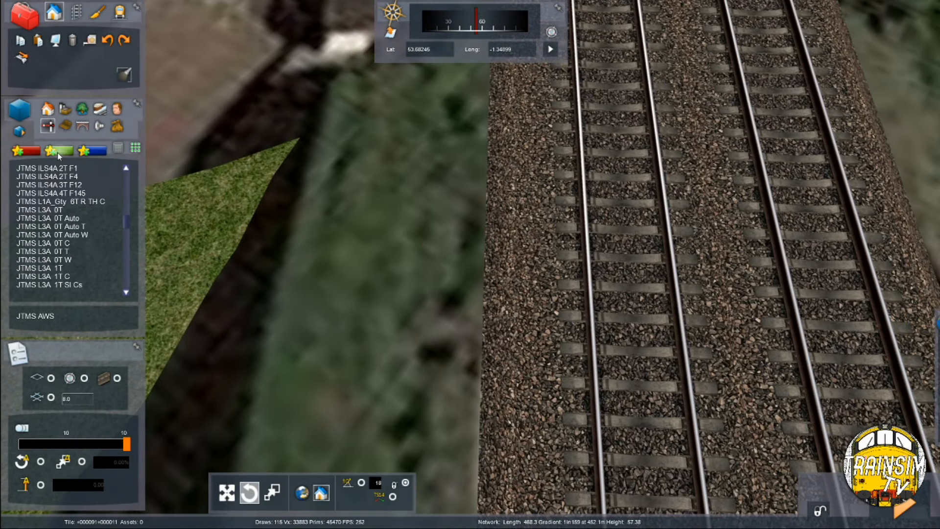
click(84, 217)
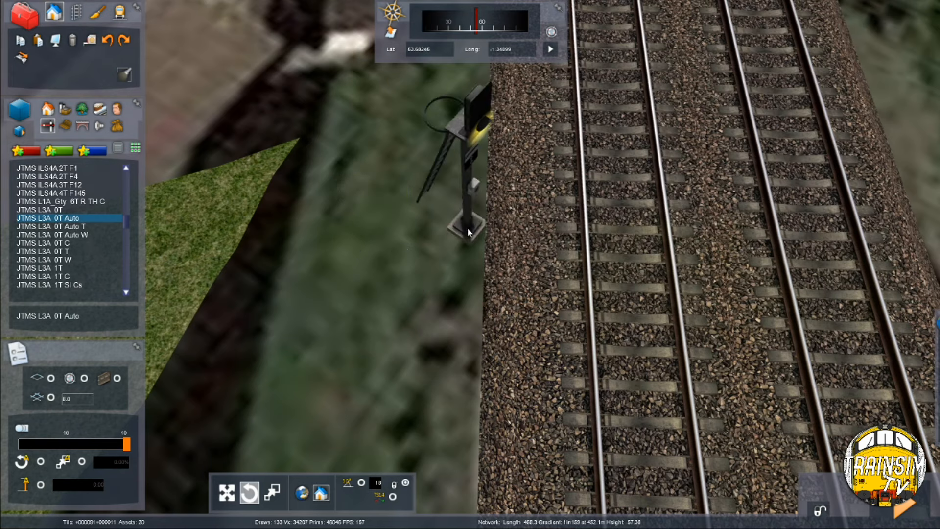
click(603, 227)
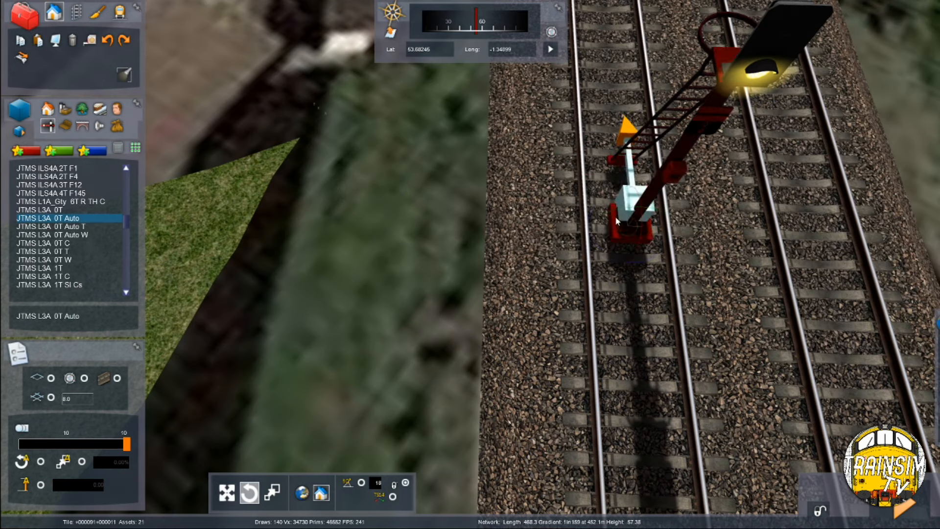
Move the eastbound signal's post off the rails to the ballast edge and adjust its height
drag(603, 227, 482, 215)
right_drag(482, 216, 482, 145)
shift+drag(478, 216, 474, 225)
key(Up)
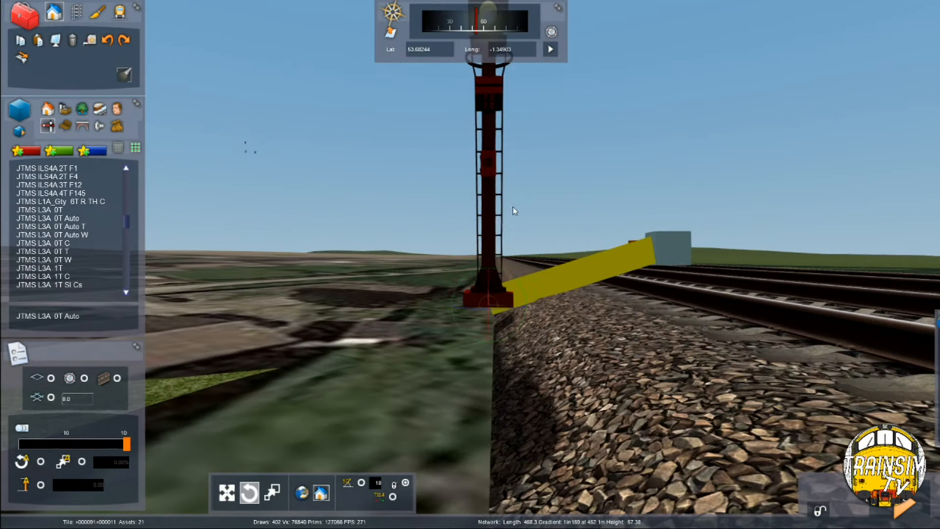
Label the eastbound signal WK 6757
click(488, 186)
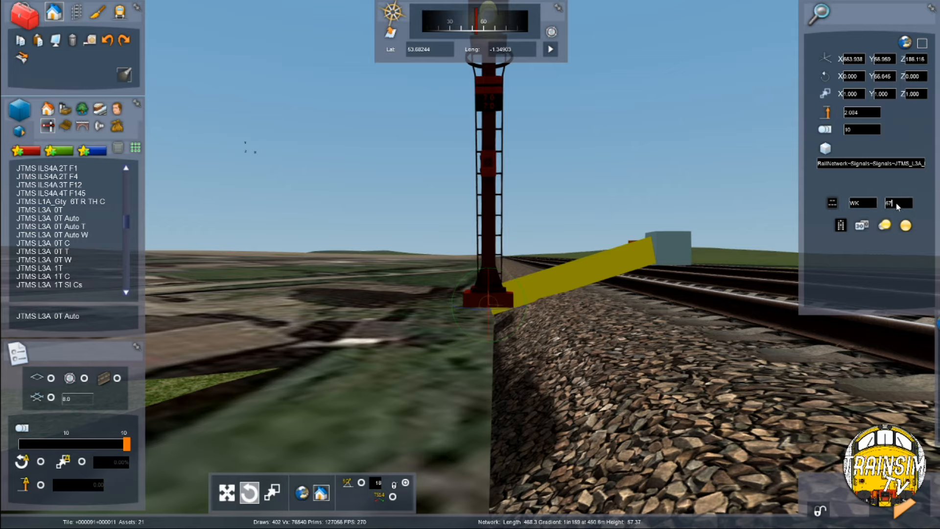
right_drag(585, 255, 585, 255)
click(585, 258)
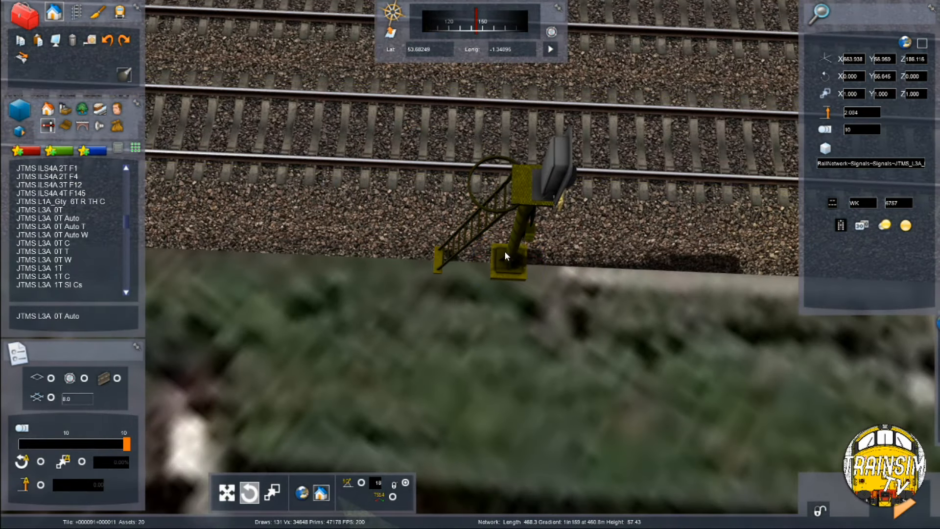
Measure about 179 m back along the near track from signal WK 6757 to find its AWS position
key(Right)
drag(480, 241, 479, 248)
click(75, 12)
click(21, 58)
click(499, 149)
scroll(583, 150, down, 10)
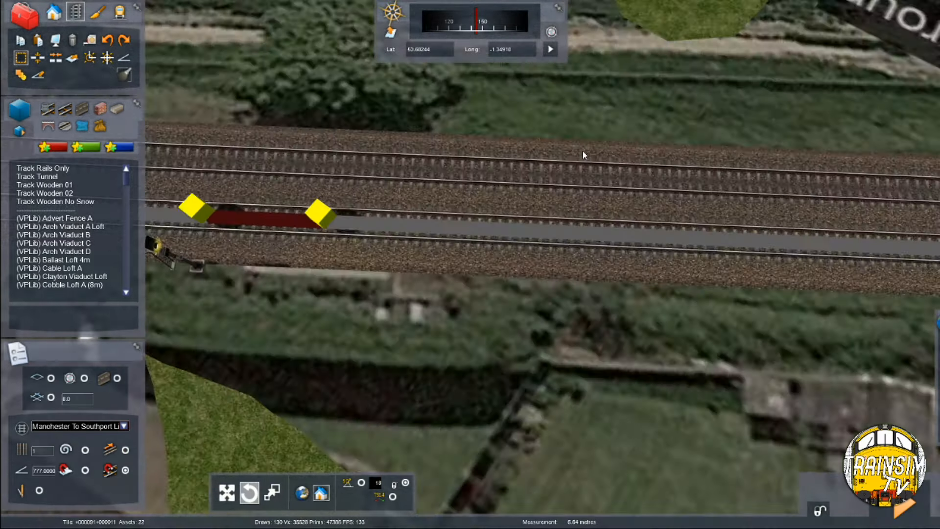
scroll(570, 225, up, 10)
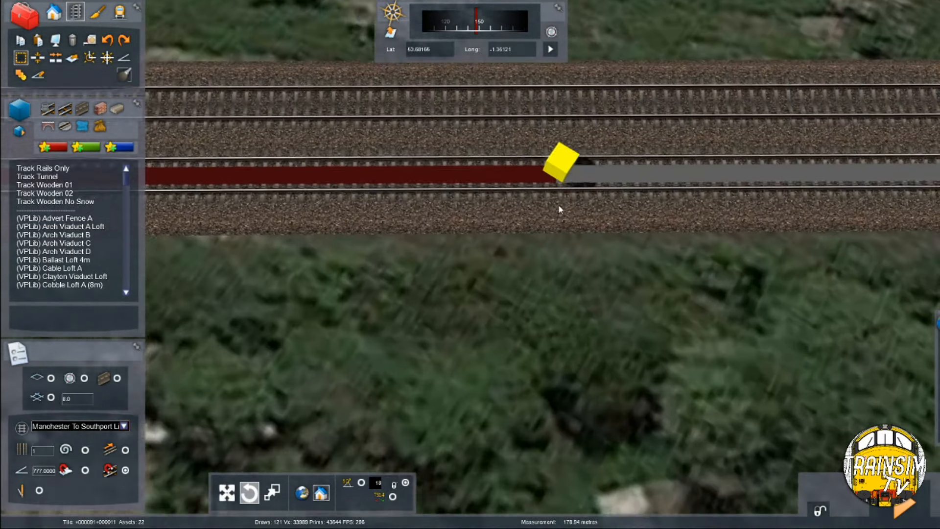
scroll(560, 210, up, 5)
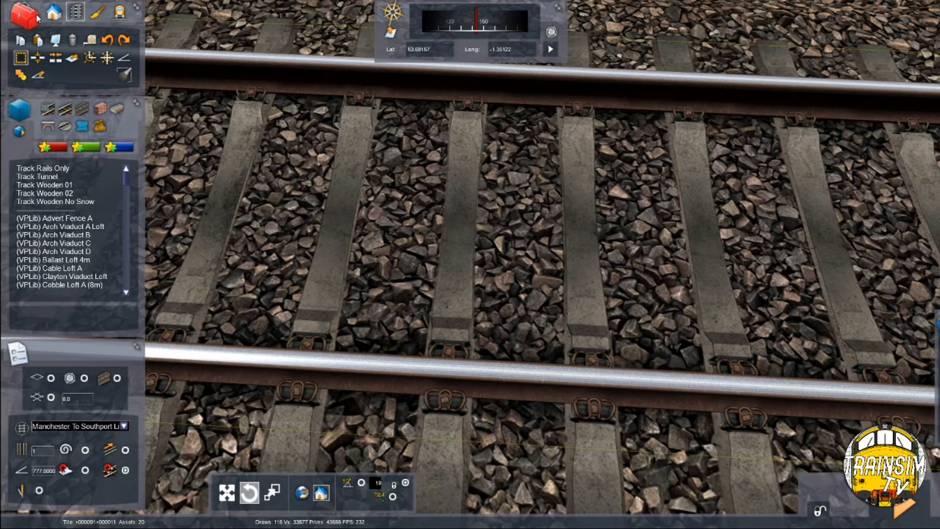
Place a JTMS AWS magnet between the rails at the measured point and link it to the near track
click(53, 11)
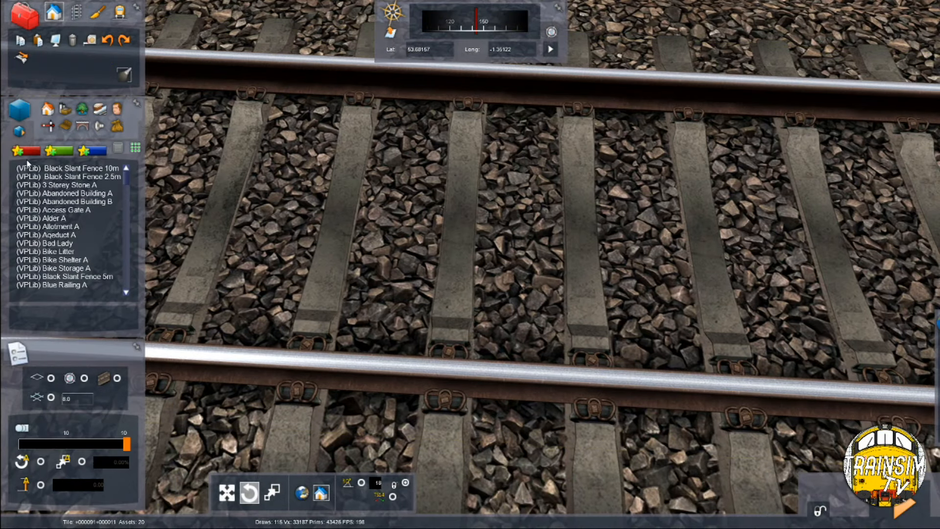
click(25, 150)
click(31, 168)
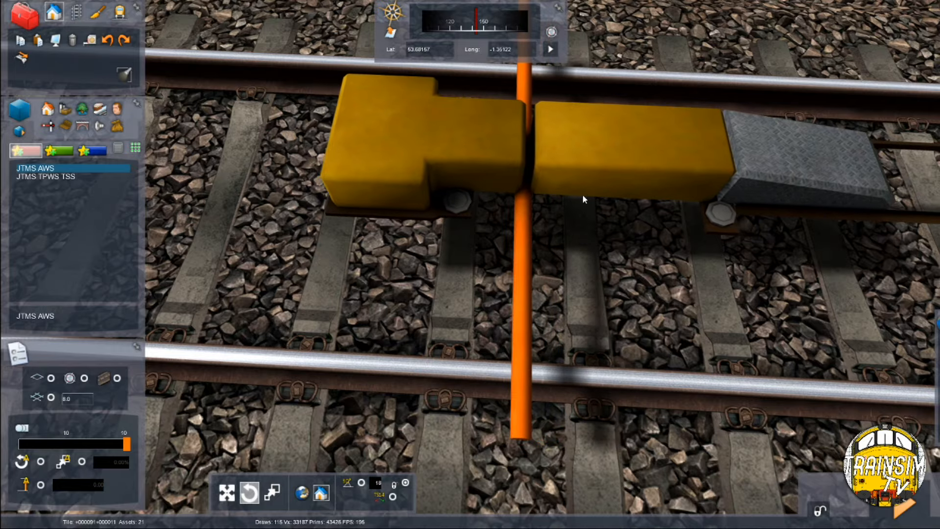
click(582, 196)
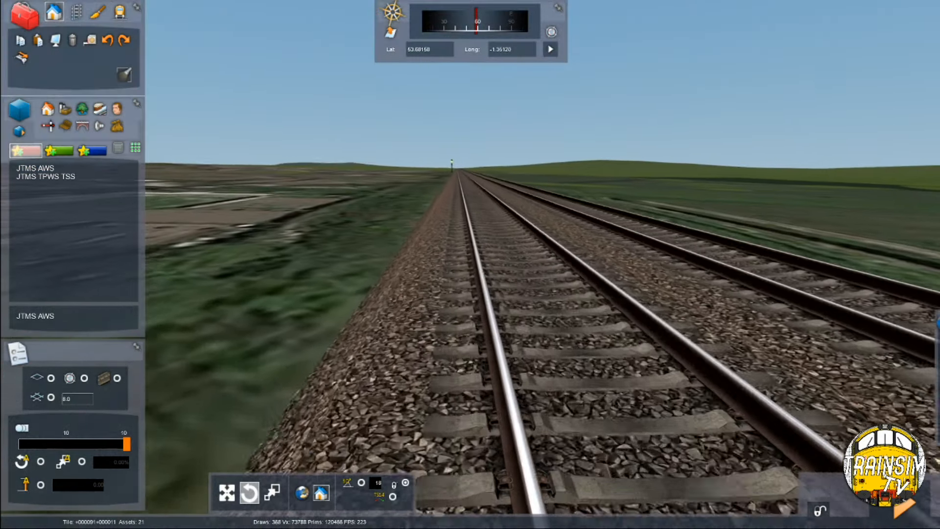
Save the route with signal WK 6757 and its AWS magnet in place
right_drag(509, 369, 474, 276)
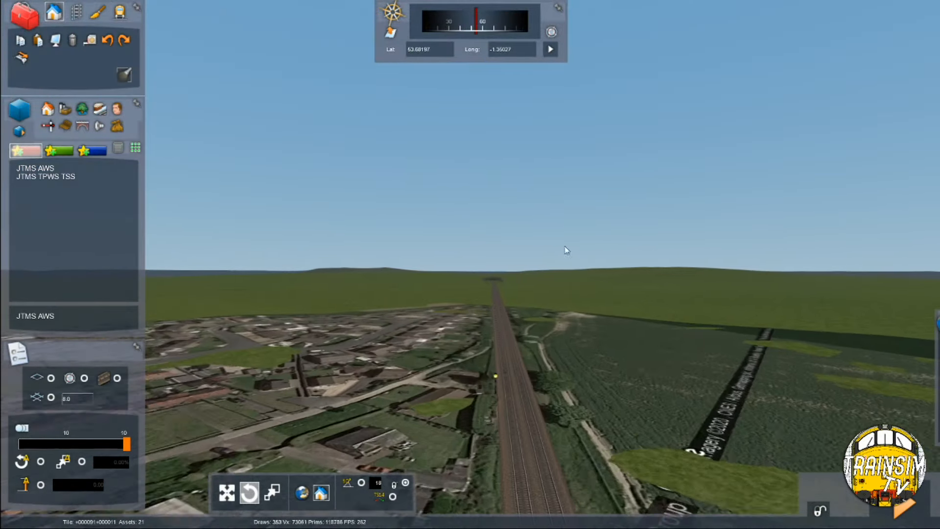
key(F2)
click(402, 359)
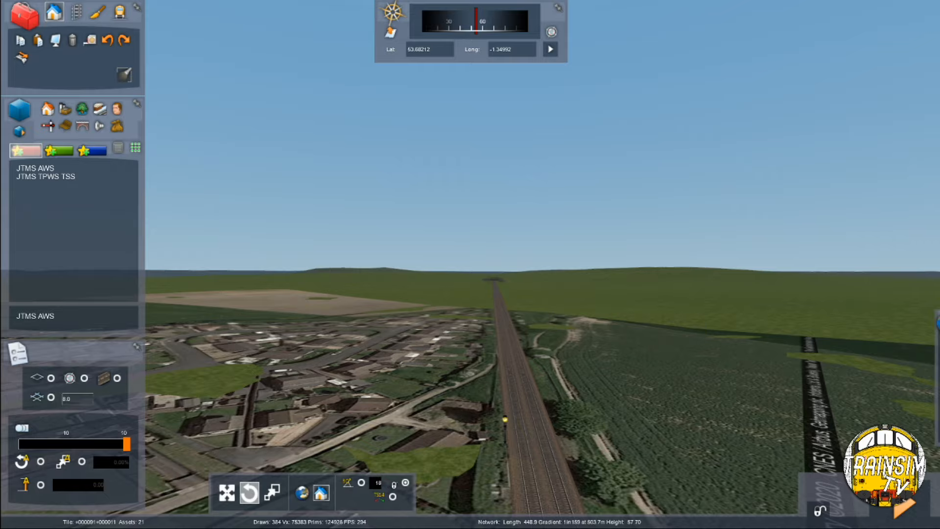
Follow the line north-east over the satellite imagery, raising the overlay above the track, to locate the next westbound signal
key(Up)
right_drag(504, 318, 507, 358)
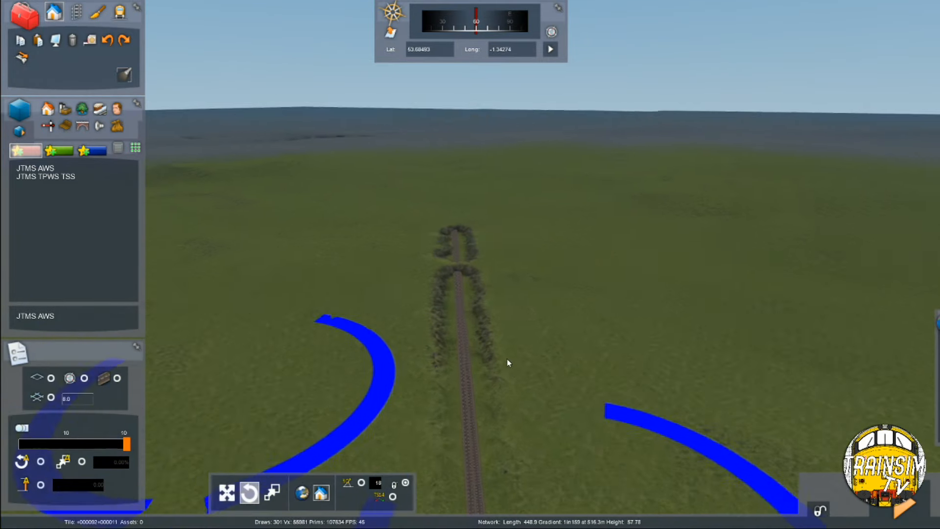
key(Up)
right_drag(440, 263, 526, 316)
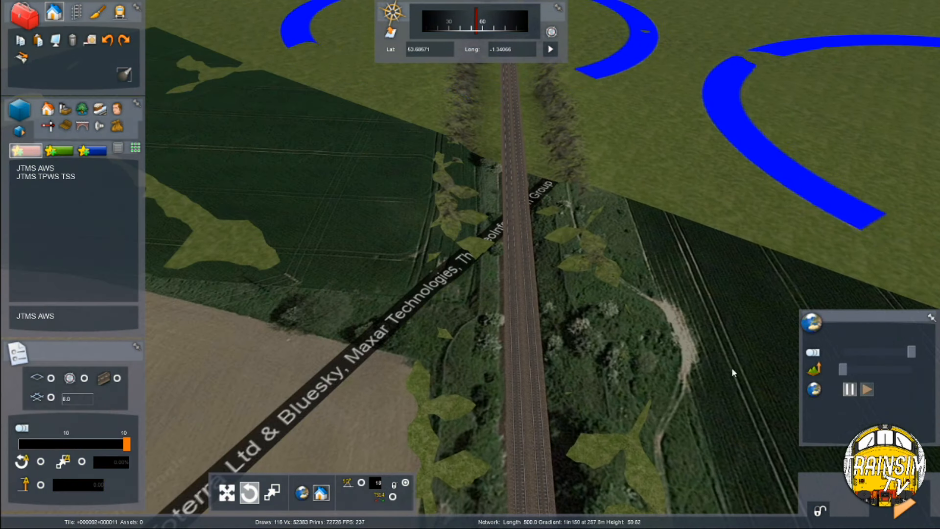
key(Up)
drag(848, 369, 850, 367)
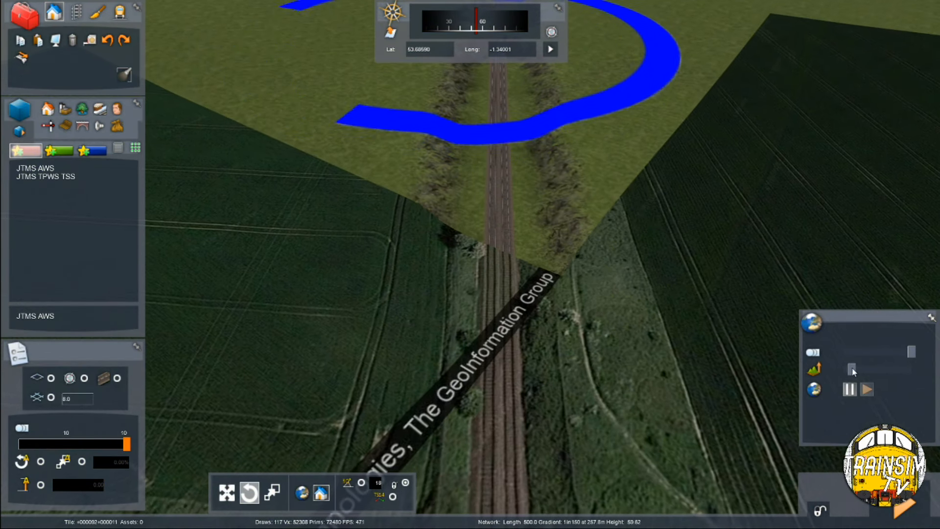
key(Up)
right_drag(561, 456, 803, 382)
key(Up)
key(Up)
key(Up)
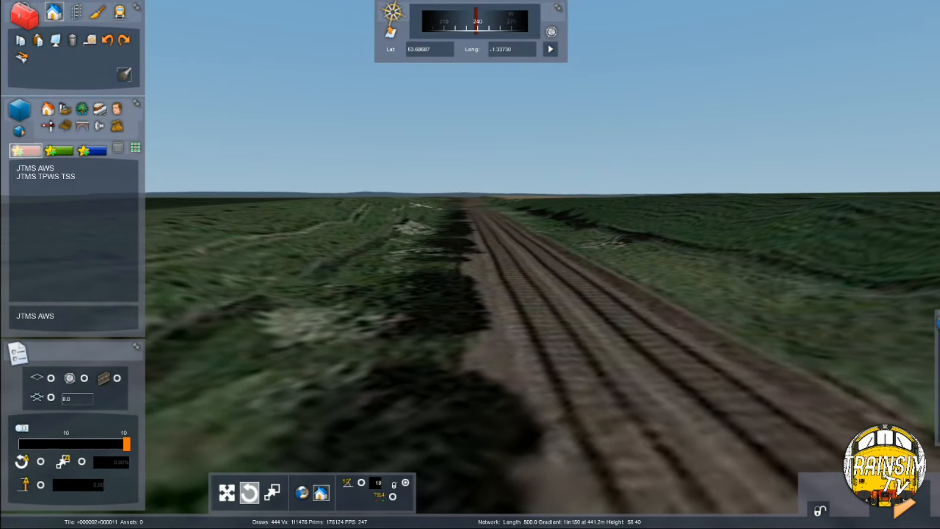
Hide the imagery, place a westbound JTMS L3A 0T Auto signal beside the ballast and link it to the adjacent track
key(F8)
right_drag(495, 274, 453, 458)
key(Up)
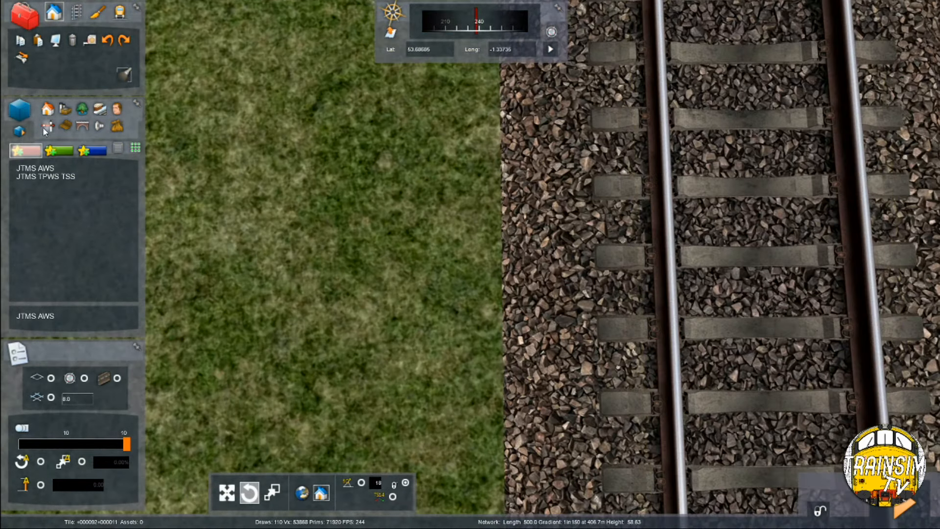
click(47, 127)
click(47, 218)
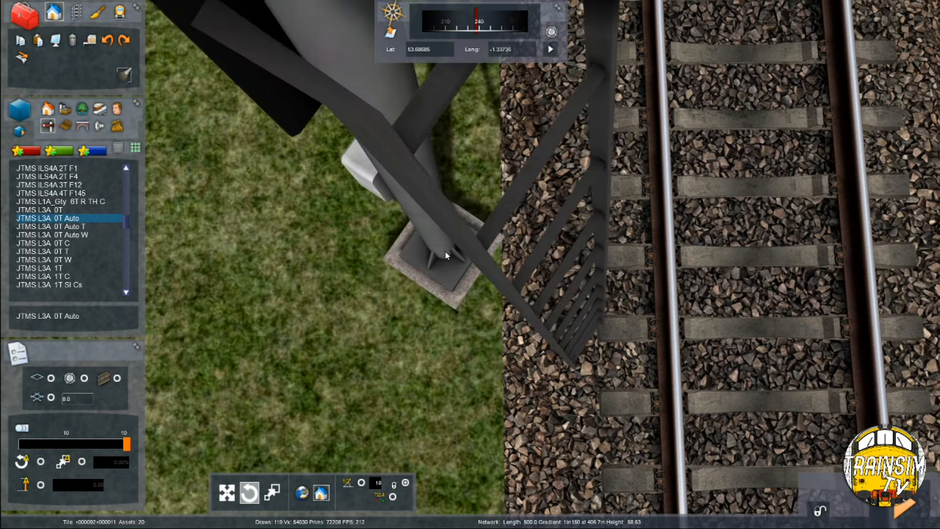
click(461, 251)
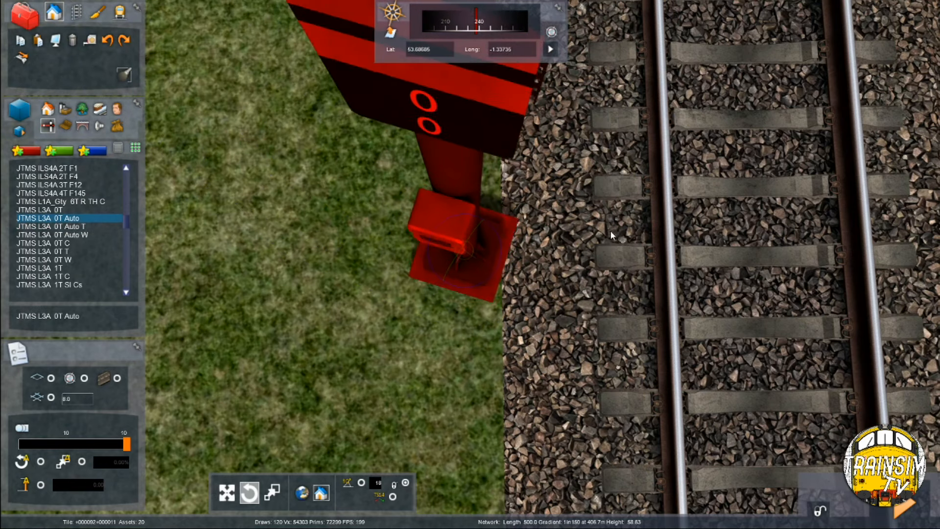
click(635, 225)
key(Down)
click(643, 208)
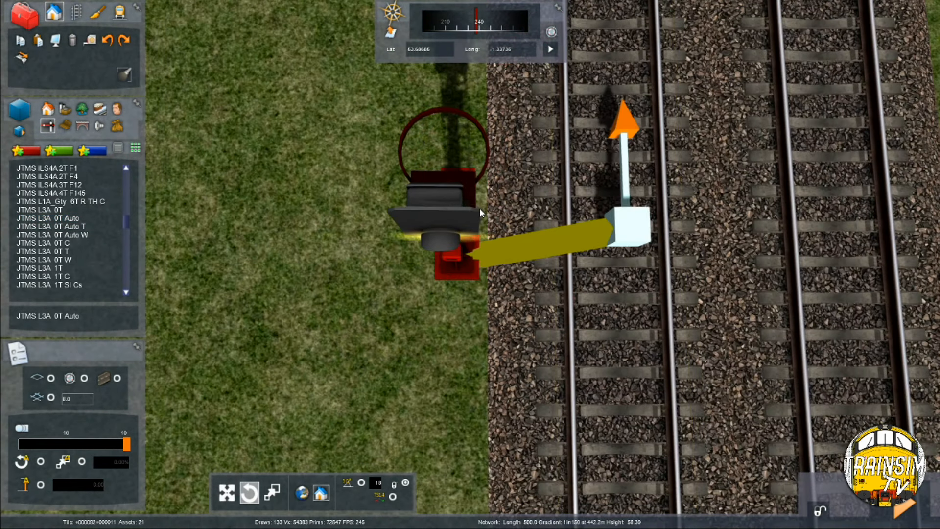
Label the westbound signal WK 6758
click(451, 193)
click(853, 204)
text(W)
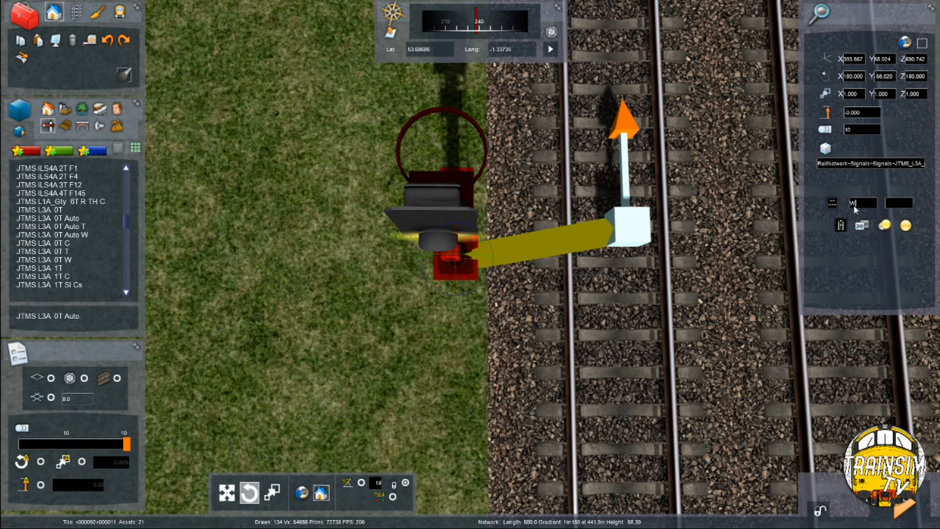
text(K)
click(500, 202)
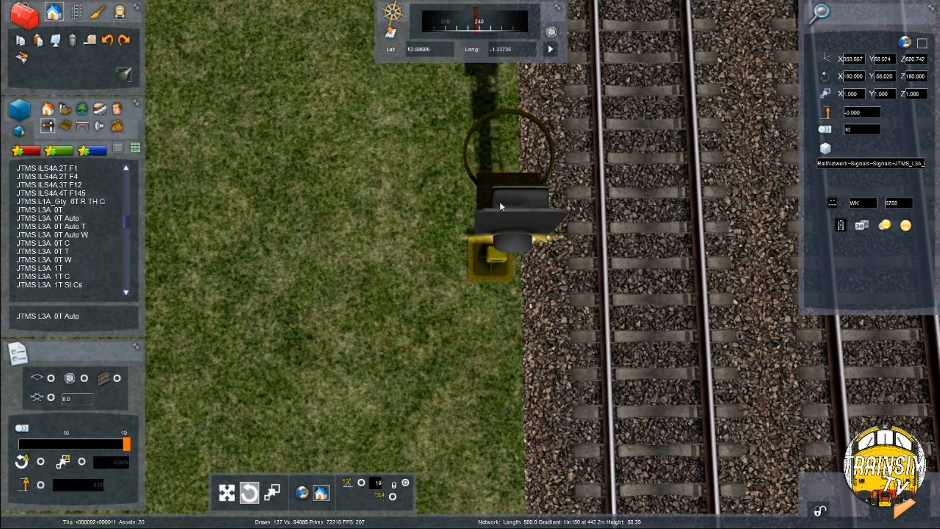
Measure back along the linked track from signal WK 6758 to find its AWS position
right_drag(459, 264, 548, 211)
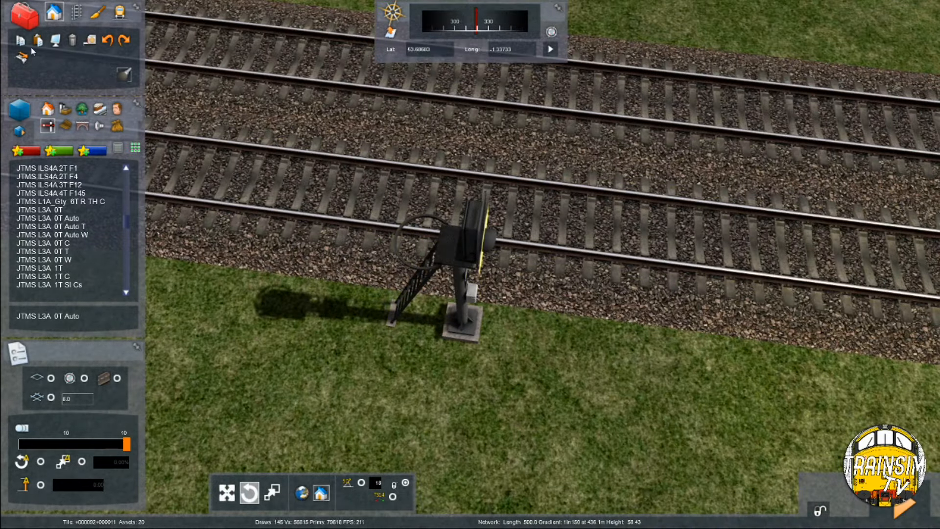
click(76, 12)
click(24, 57)
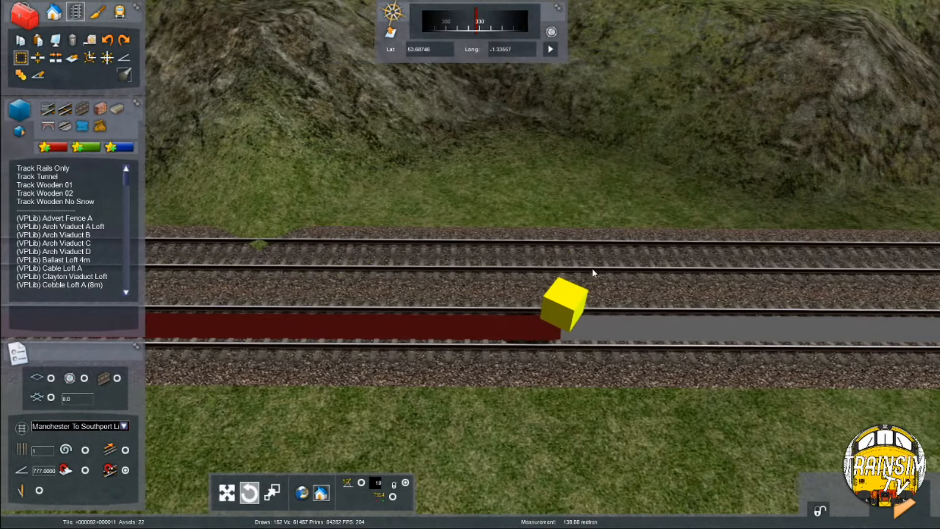
key(Right)
key(Up)
right_drag(493, 227, 492, 259)
key(Right)
key(Down)
key(Up)
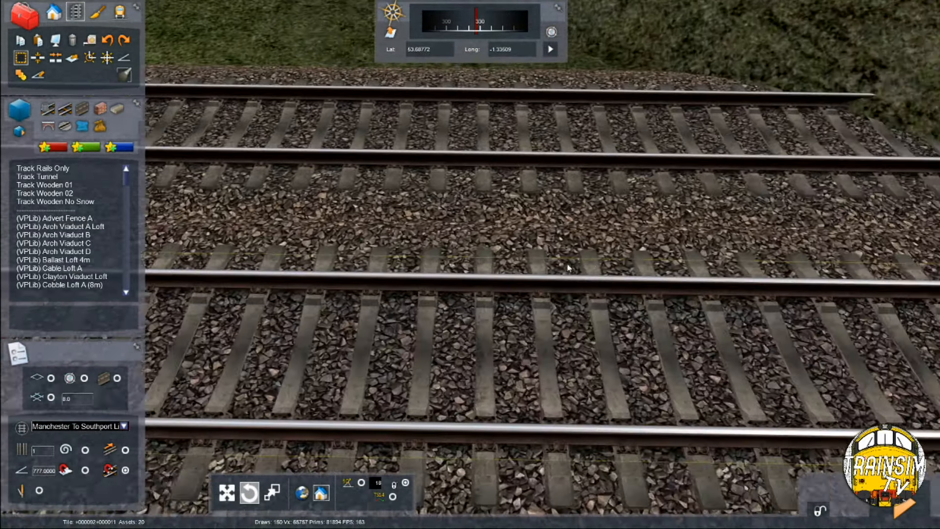
right_drag(388, 257, 389, 282)
key(Up)
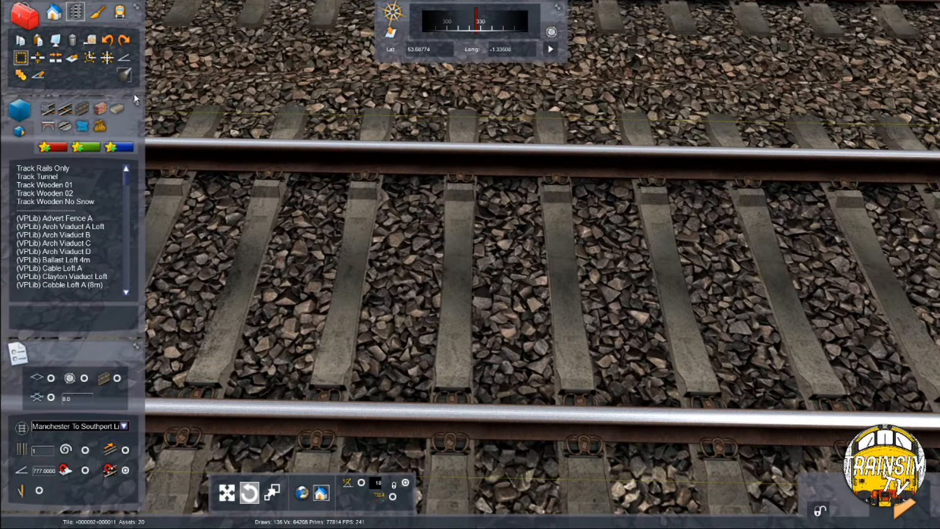
Place a JTMS AWS magnet between the rails at the point measured from WK 6758 and link it to the track
click(52, 11)
click(22, 151)
click(51, 168)
click(553, 279)
mouse_move(577, 279)
mouse_down()
mouse_move(738, 259)
mouse_move(724, 255)
mouse_up()
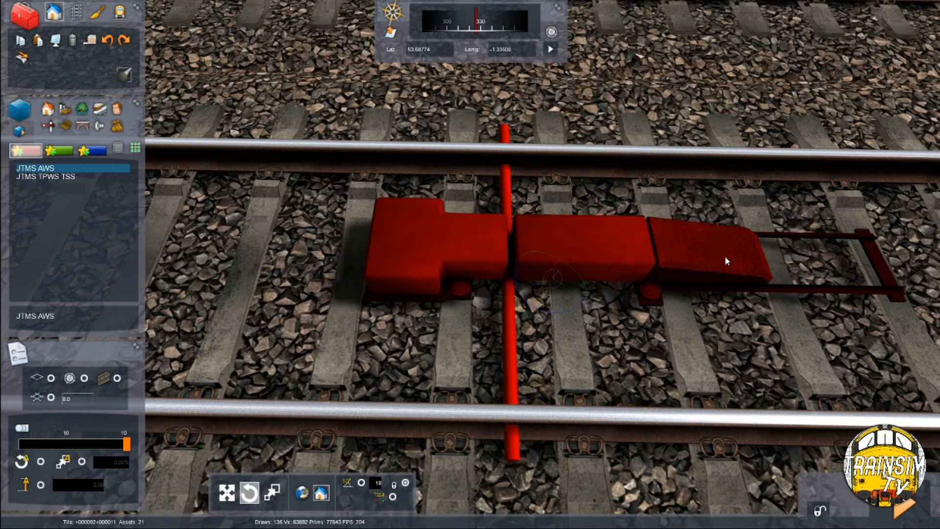
right_click(617, 245)
scroll(607, 244, down, 5)
scroll(577, 245, up, 3)
click(559, 249)
drag(559, 253, 551, 246)
Inspect the new AWS magnet's alignment and link along the track in the westbound direction
mouse_move(600, 257)
right_down()
mouse_move(470, 267)
mouse_move(470, 167)
mouse_move(470, 196)
right_up()
scroll(526, 208, down, 2)
right_drag(525, 207, 534, 167)
scroll(525, 208, up, 3)
scroll(525, 208, down, 2)
scroll(525, 208, up, 1)
key(space)
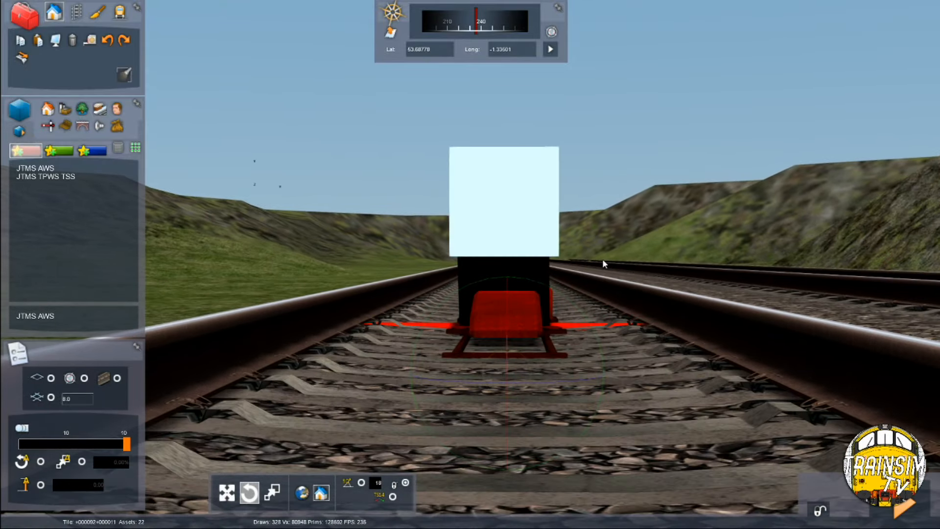
Save the route with signal WK 6758 and its AWS magnet in place
scroll(601, 260, down, 3)
right_drag(591, 265, 587, 333)
key(F2)
click(390, 350)
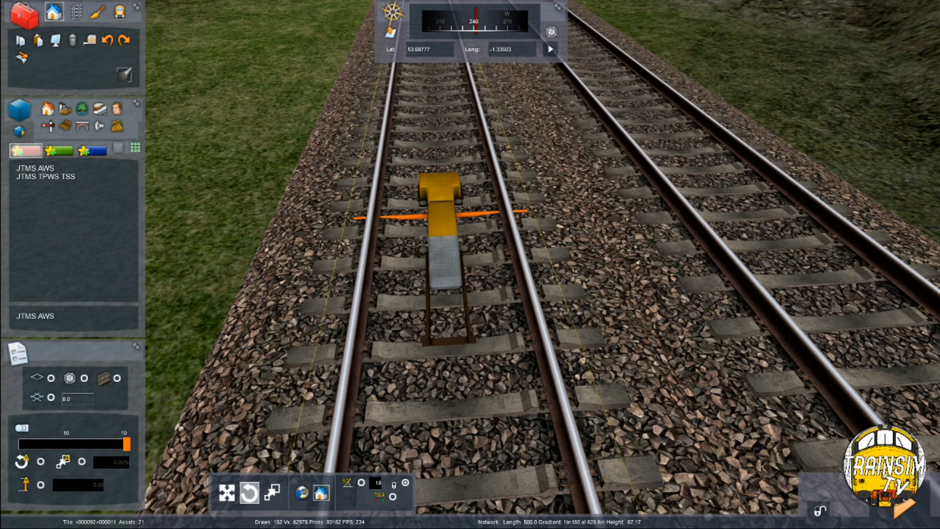
Follow the line north-eastward with the satellite imagery overlay to locate the next signal position beside the track
key(Up)
right_drag(443, 216, 140, 87)
key(Up)
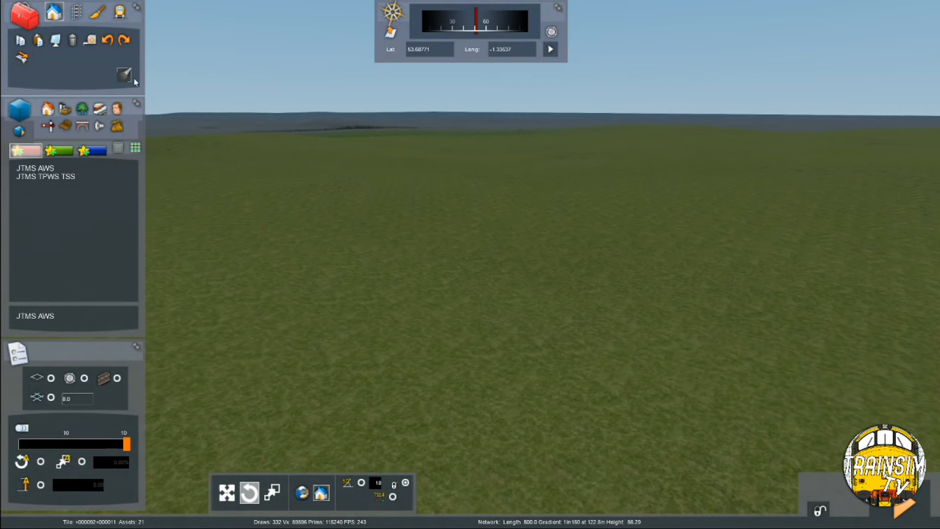
click(97, 12)
mouse_move(489, 299)
mouse_down()
mouse_move(484, 279)
mouse_move(508, 201)
mouse_move(567, 240)
mouse_move(558, 244)
mouse_up()
key(Up)
right_drag(535, 254, 528, 274)
key(Up)
key(Up)
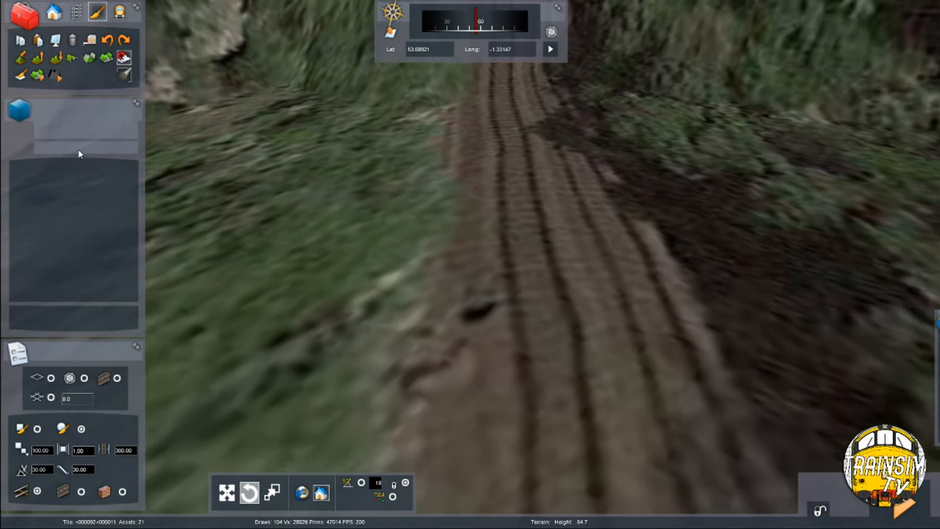
Lower the satellite imagery overlay to its minimum height so the rails show above it at the next signal position
key(Up)
click(54, 13)
mouse_move(933, 369)
drag(852, 369, 813, 373)
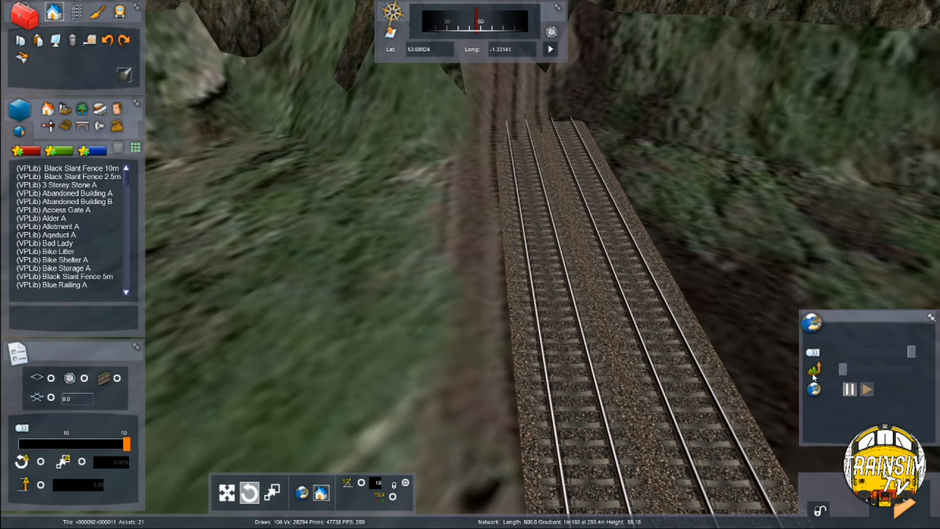
key(Up)
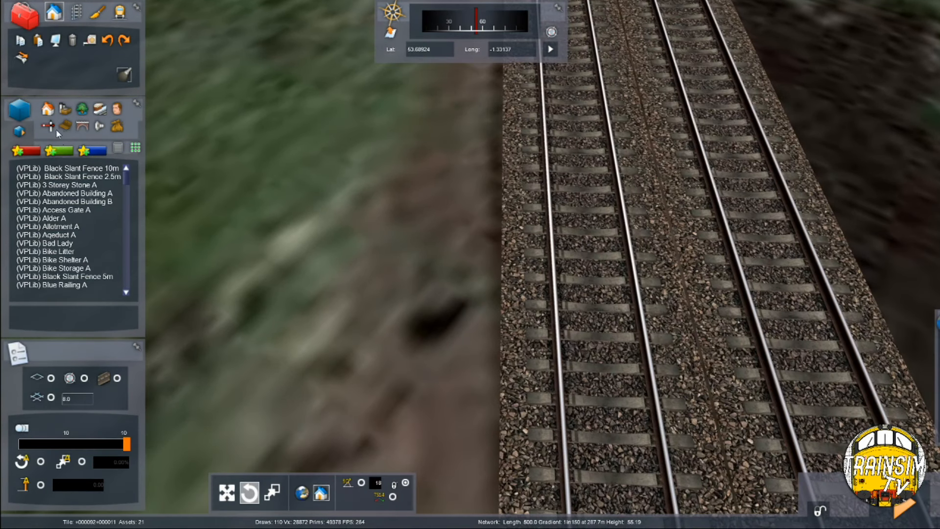
Place a JTMS L4A 0T Auto signal beside the track at the imagery position, link it to the adjacent track and enter its WK number
click(48, 126)
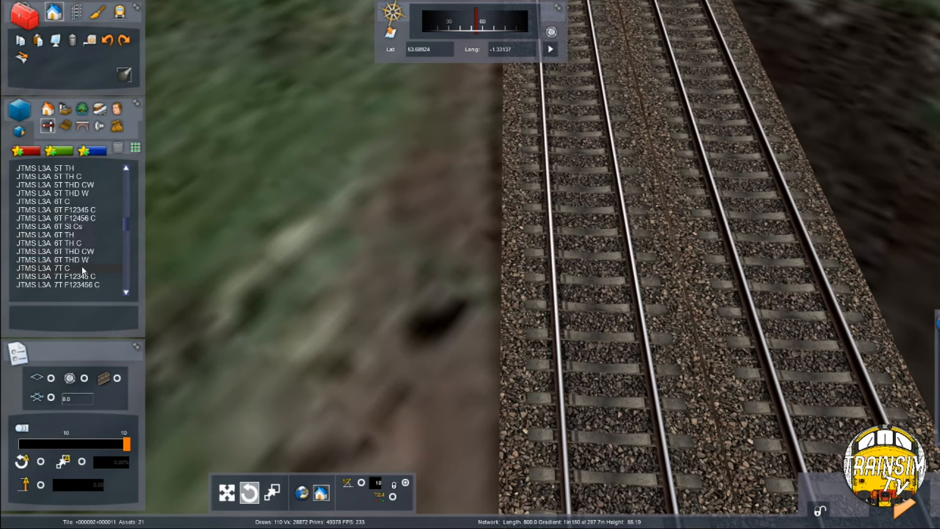
scroll(83, 270, down, 6)
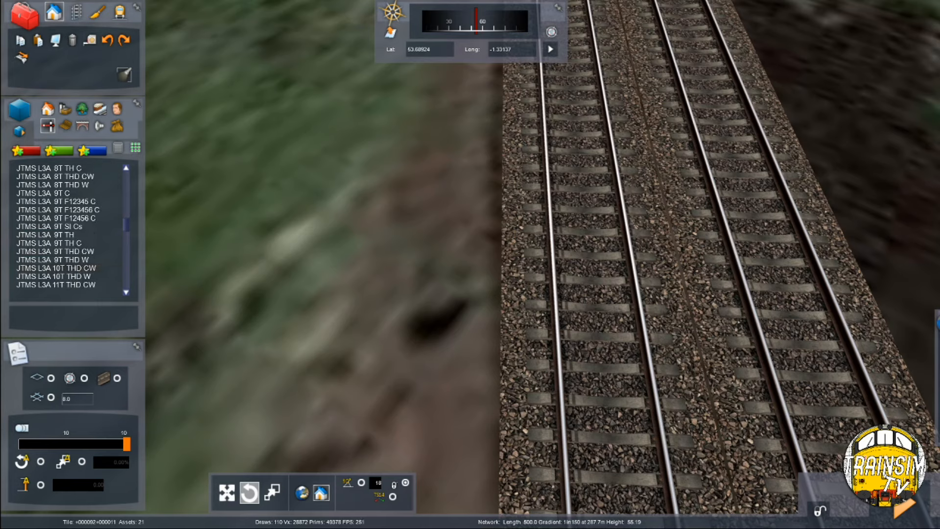
scroll(67, 248, down, 15)
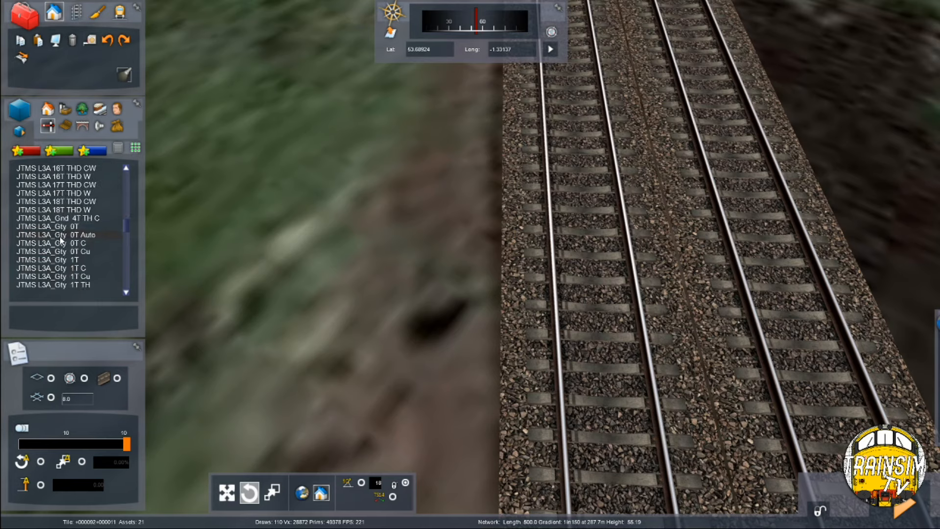
scroll(67, 248, down, 15)
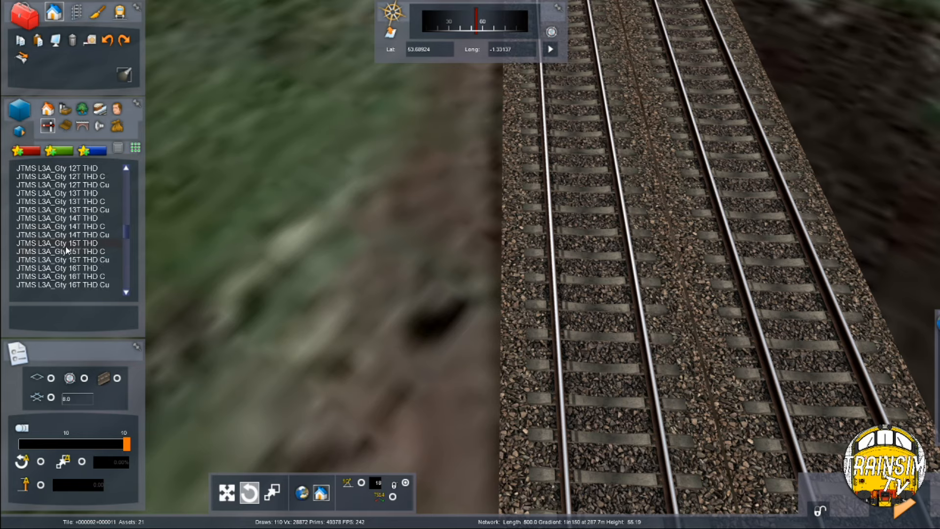
click(56, 235)
click(54, 226)
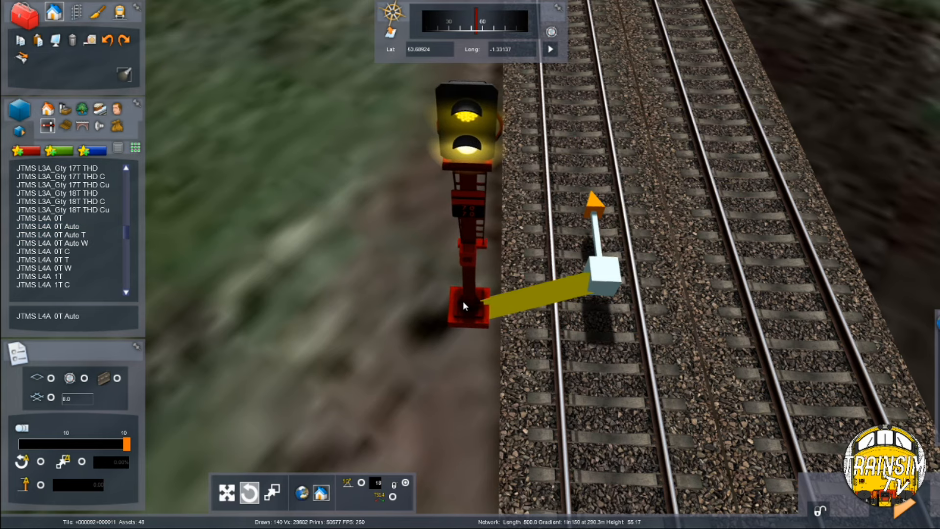
click(455, 307)
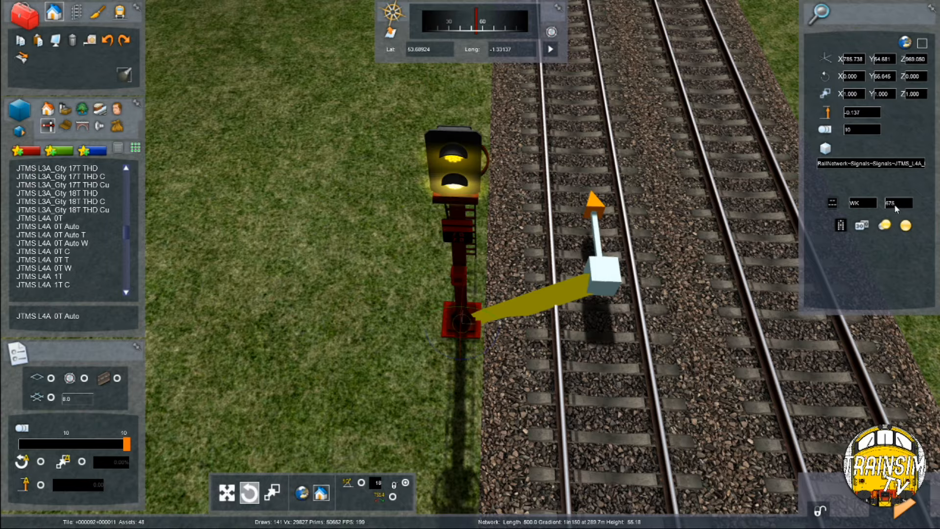
click(380, 270)
Measure back along the linked track from the new signal to find its AWS position
right_drag(380, 270, 465, 323)
key(Down)
click(72, 14)
click(25, 56)
click(461, 266)
key(Right)
key(shift+Right)
key(shift+Down)
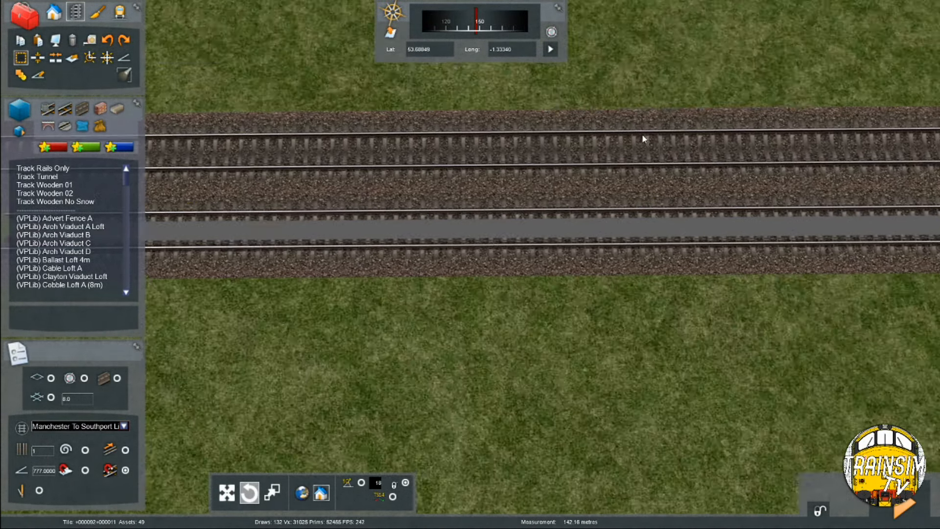
key(Left)
key(Up)
click(605, 157)
scroll(514, 218, up, 5)
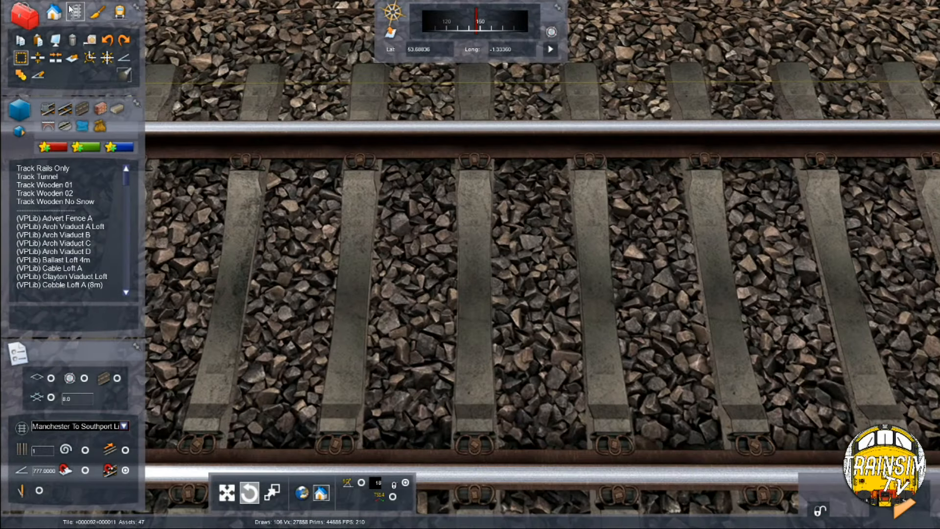
Open the favourite objects set containing the JTMS AWS magnet at the measured point
click(54, 12)
click(26, 150)
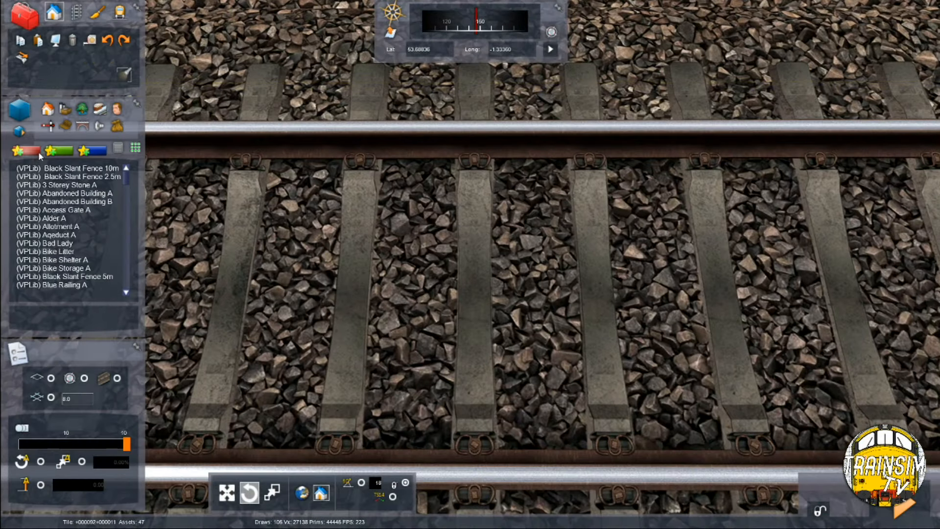
Place a JTMS AWS magnet between the rails of the track and align it with the sleepers
click(35, 168)
click(498, 279)
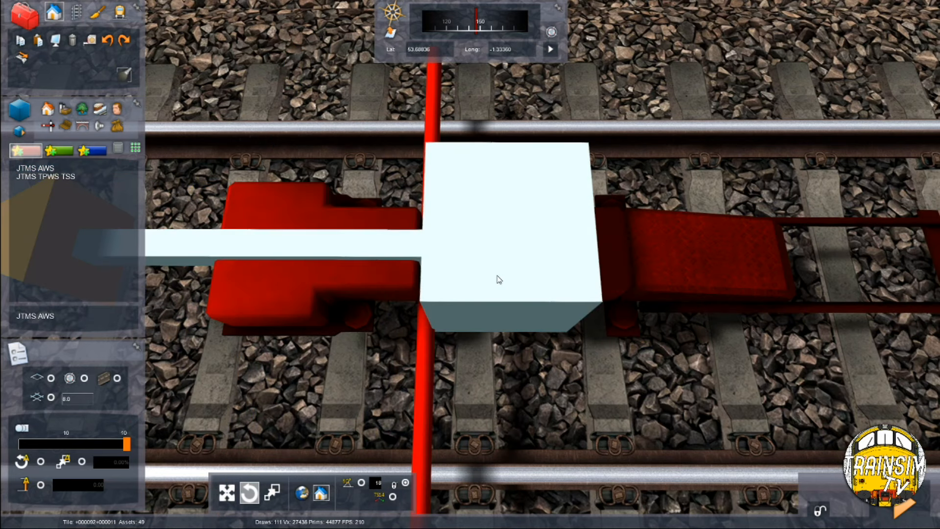
click(507, 283)
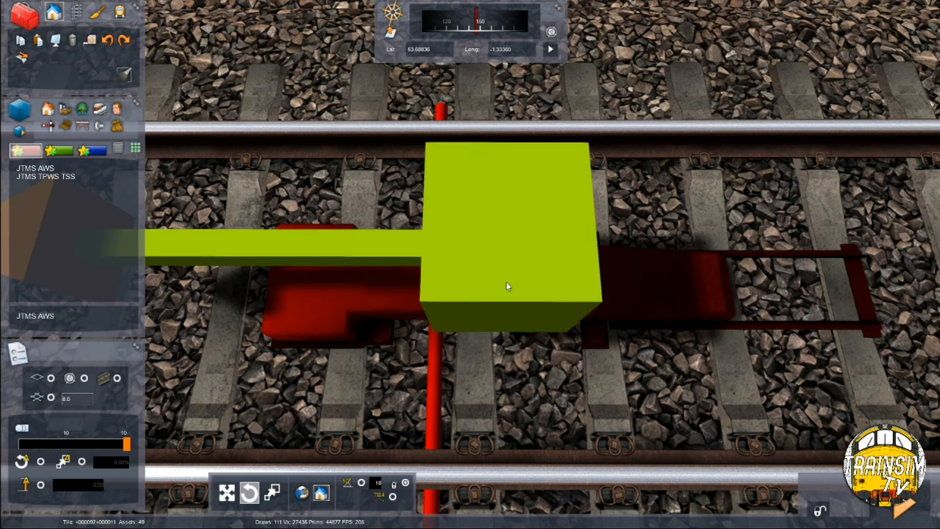
drag(506, 283, 506, 284)
right_click(507, 283)
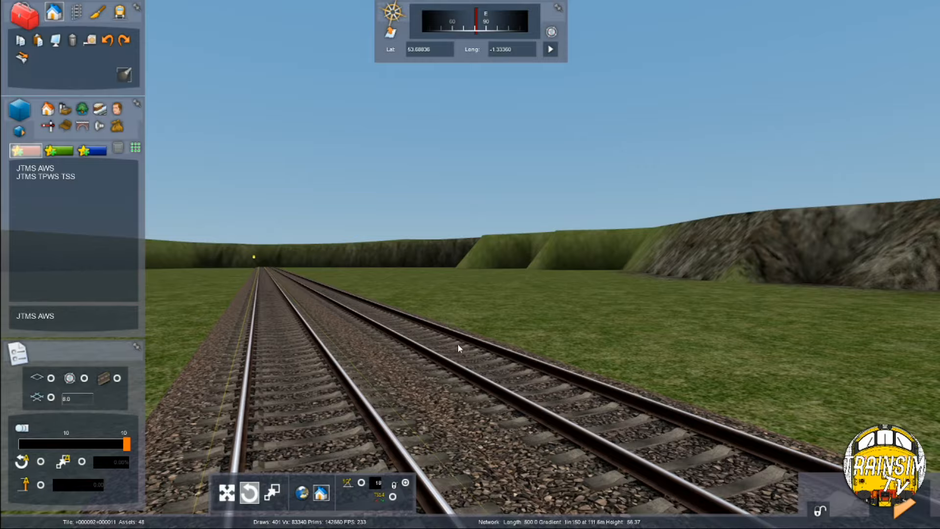
Switch to the terrain tools and show the Google aerial imagery over the ground along the track
scroll(455, 343, down, 5)
scroll(454, 347, up, 3)
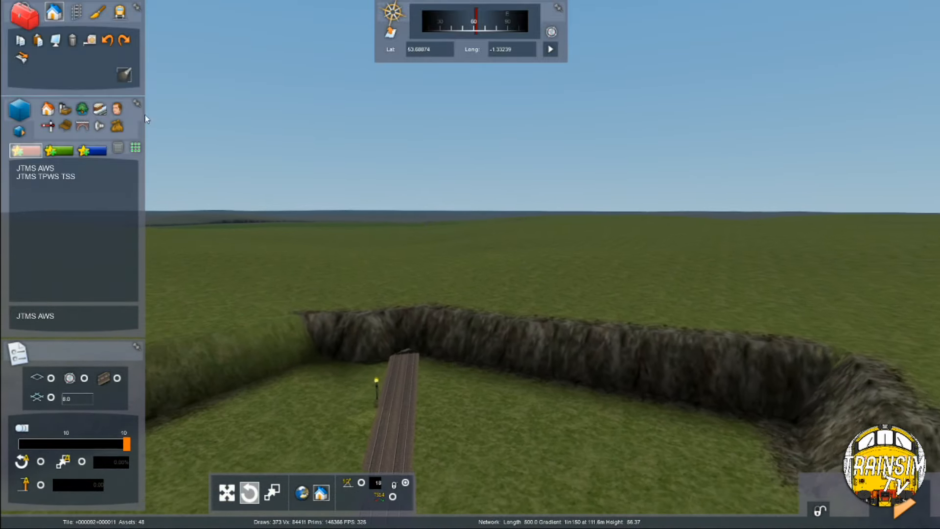
click(76, 12)
click(97, 11)
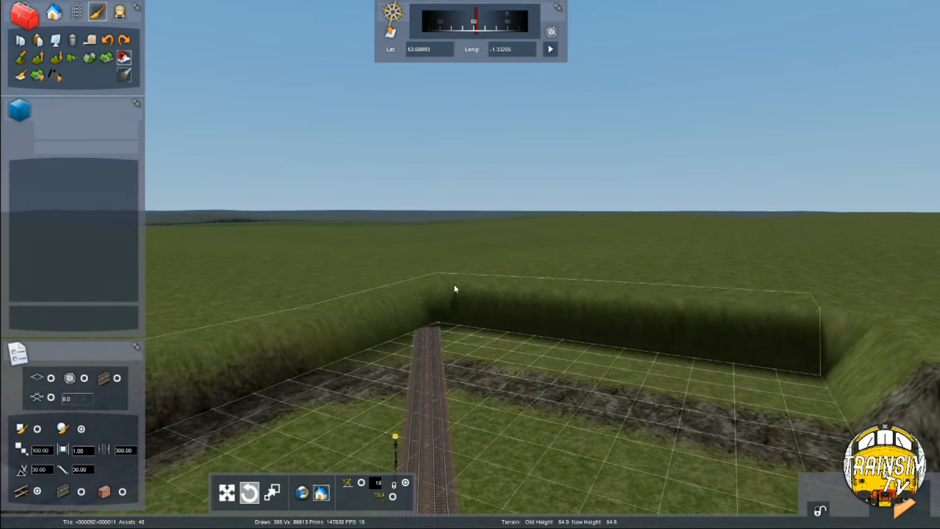
scroll(457, 289, down, 4)
scroll(460, 284, down, 3)
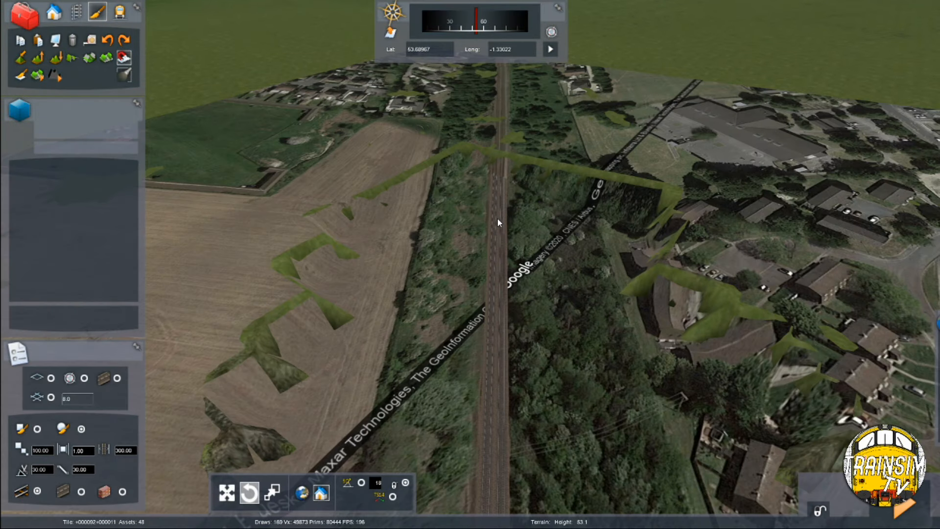
Follow the railway on the aerial imagery to locate the real position of the next lineside signal
scroll(504, 256, up, 6)
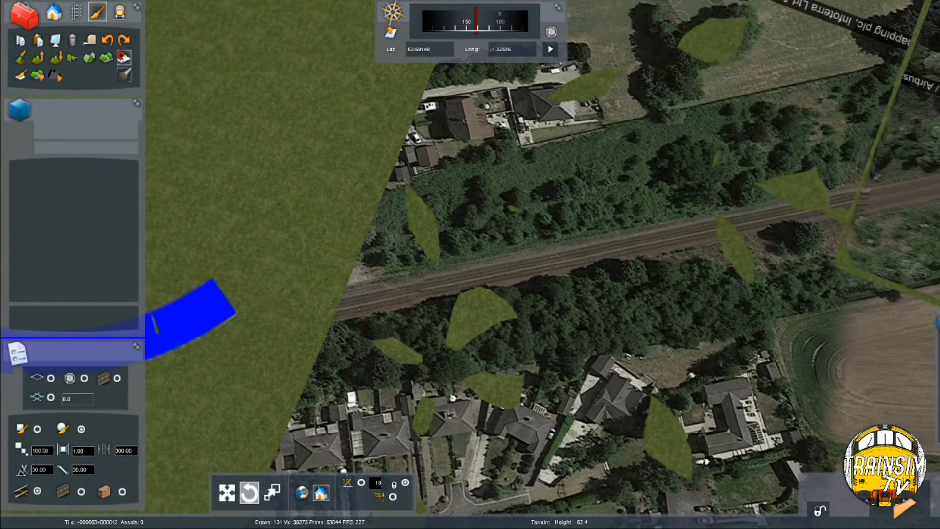
right_drag(499, 256, 469, 257)
key(Left)
scroll(498, 256, up, 3)
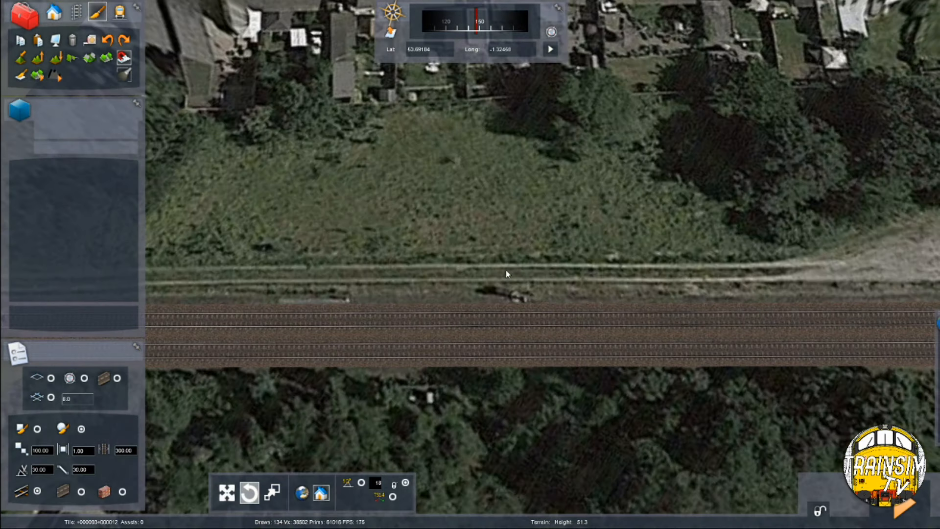
scroll(506, 271, down, 4)
key(Left)
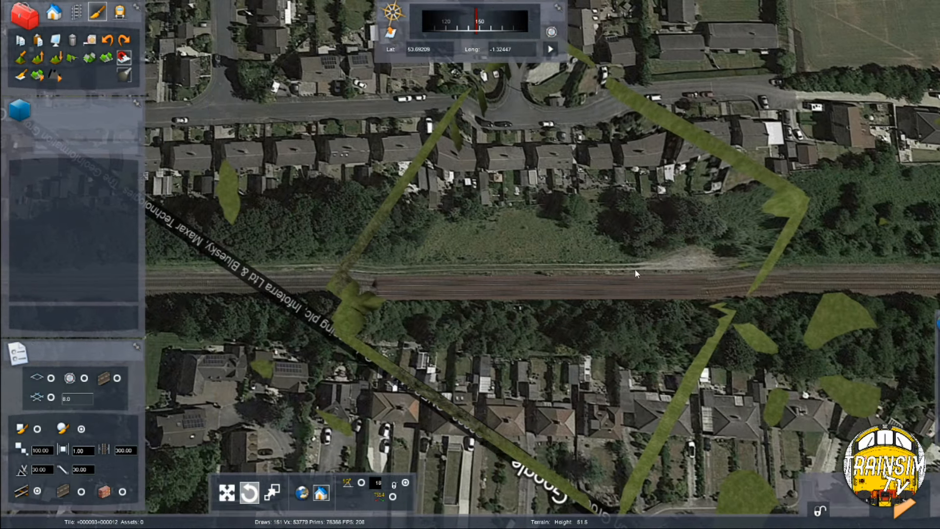
key(Right)
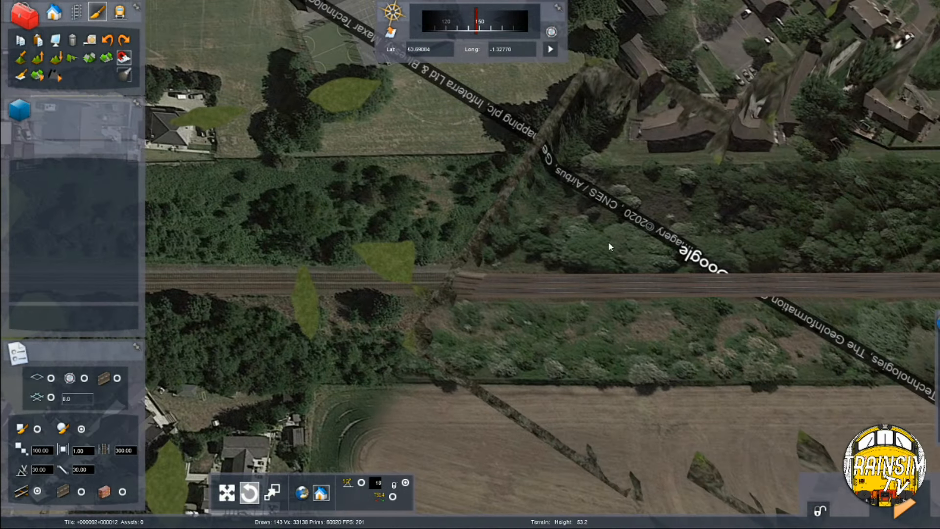
right_drag(609, 243, 595, 237)
right_drag(542, 254, 401, 286)
key(Left)
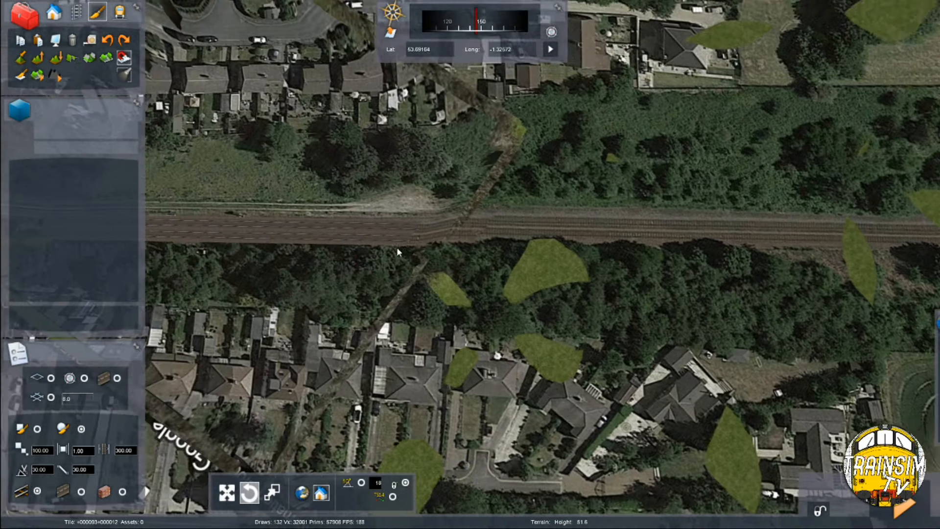
key(Left)
scroll(398, 252, up, 5)
right_drag(397, 252, 457, 255)
right_drag(596, 200, 611, 284)
scroll(612, 284, up, 5)
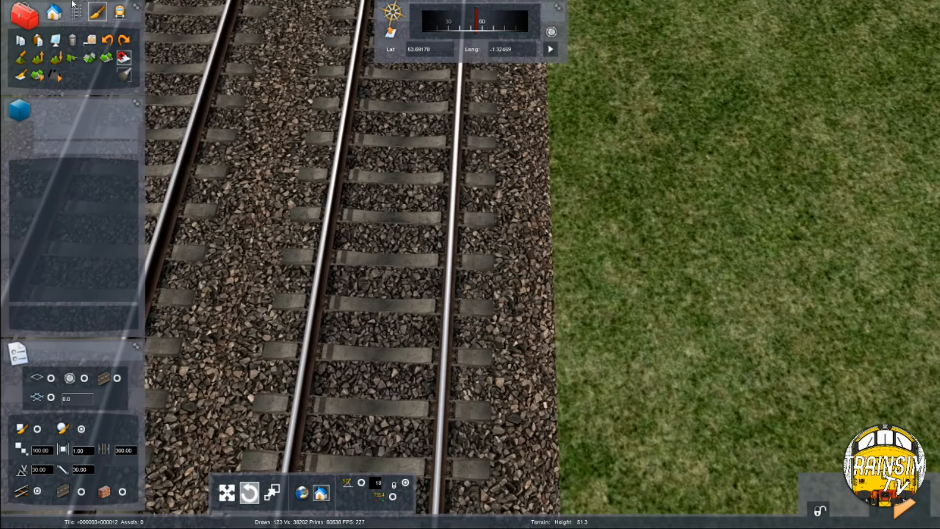
Place a JTMS L3A 0T Auto signal on the grass edge beside the near track
click(53, 14)
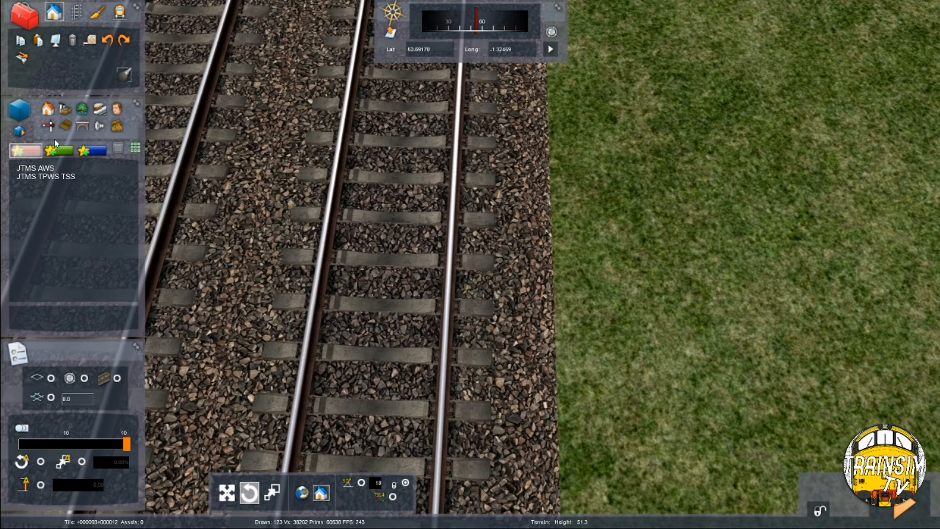
click(50, 128)
scroll(80, 225, up, 10)
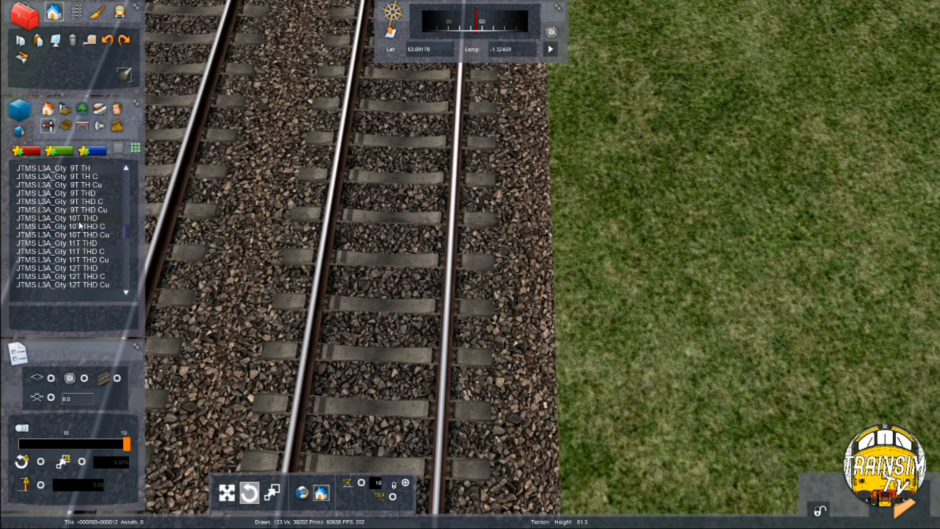
scroll(104, 230, down, 3)
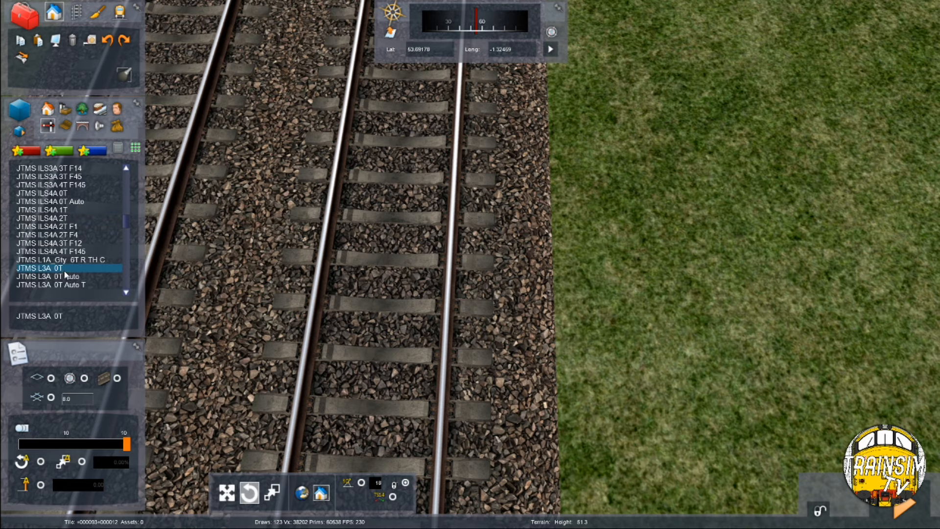
click(75, 275)
click(556, 328)
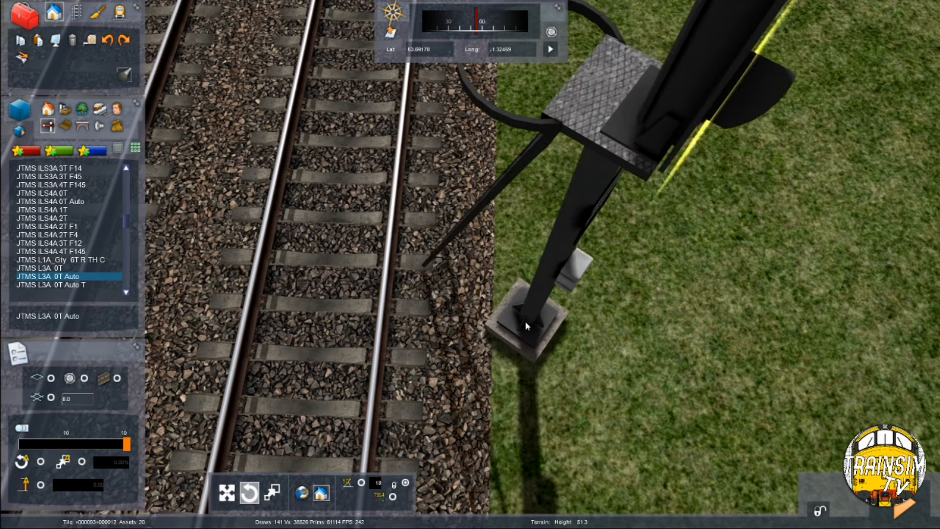
Rotate the new signal to line up with the track and attach its link to the near track
drag(618, 327, 690, 321)
scroll(510, 347, down, 1)
click(437, 349)
right_click(437, 348)
Set the new signal's identification to WK and 6756 in its properties
click(522, 245)
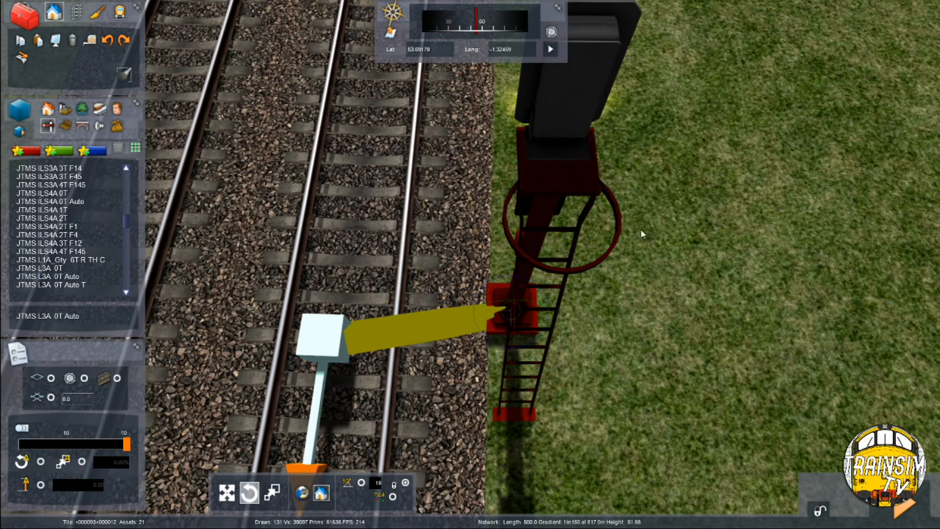
mouse_move(874, 219)
right_drag(783, 222, 499, 263)
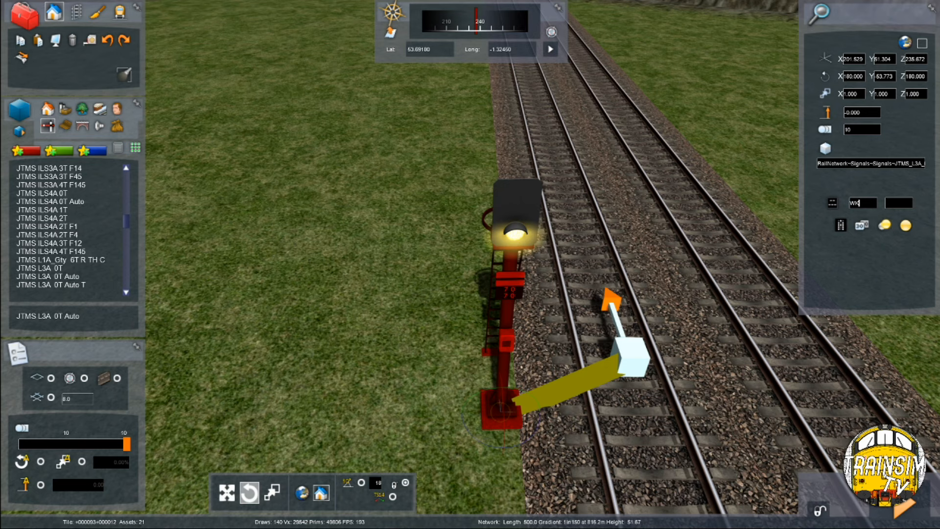
text(756)
click(333, 251)
double_click(515, 253)
right_drag(543, 245, 520, 244)
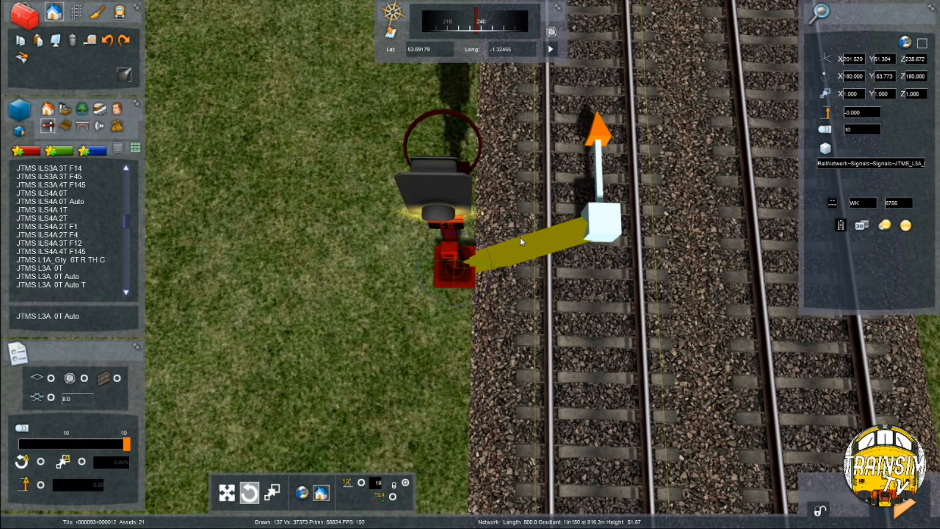
Measure about 180 m along the near track from the new signal to find its AWS magnet position
click(75, 11)
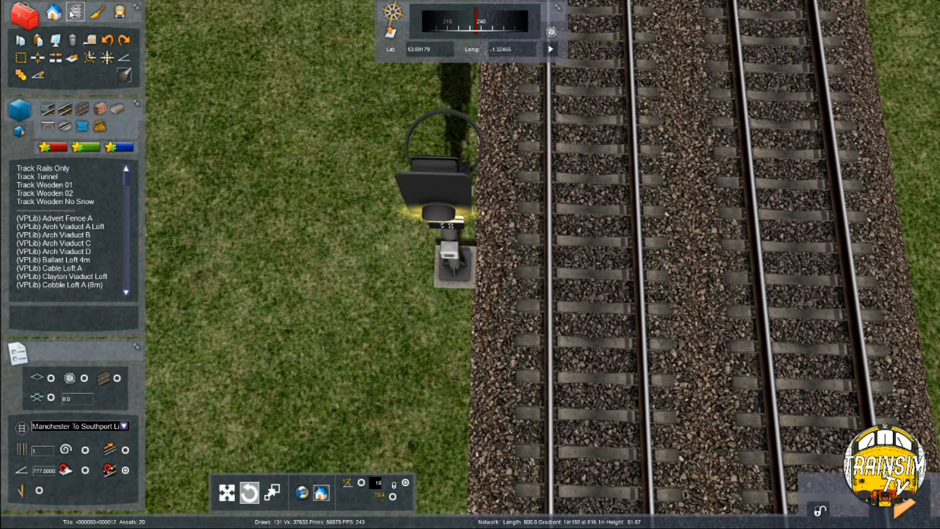
click(35, 63)
click(538, 243)
right_drag(538, 243, 456, 228)
key(Up)
right_drag(378, 344, 368, 344)
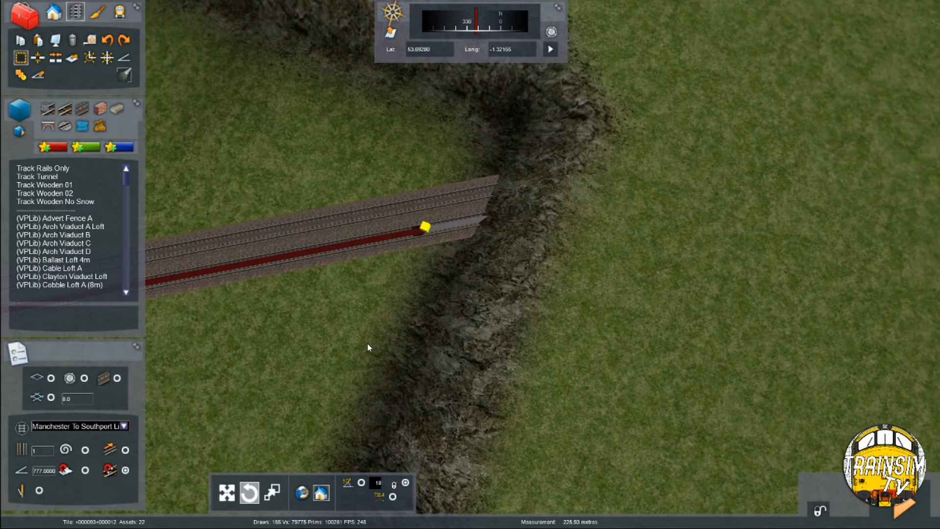
key(Left)
right_drag(458, 364, 442, 364)
scroll(442, 364, up, 5)
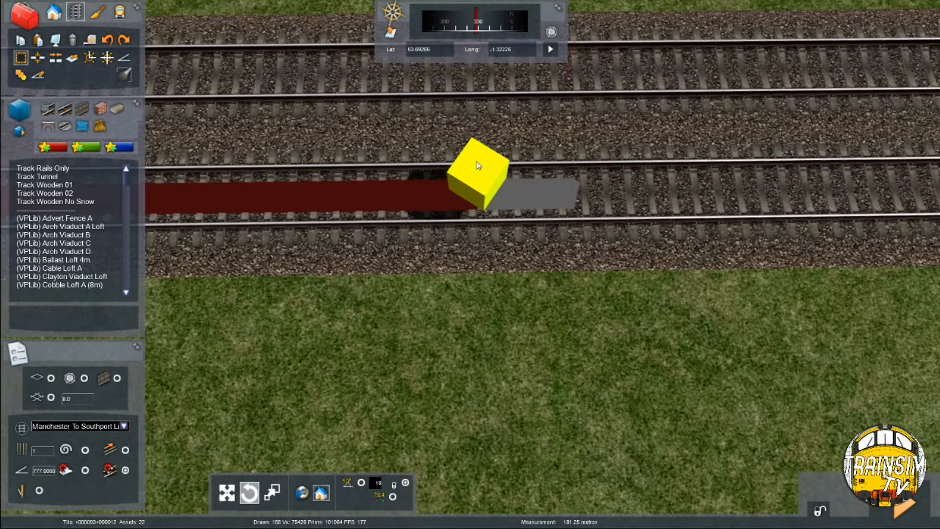
scroll(474, 148, up, 6)
right_drag(475, 148, 464, 192)
click(473, 147)
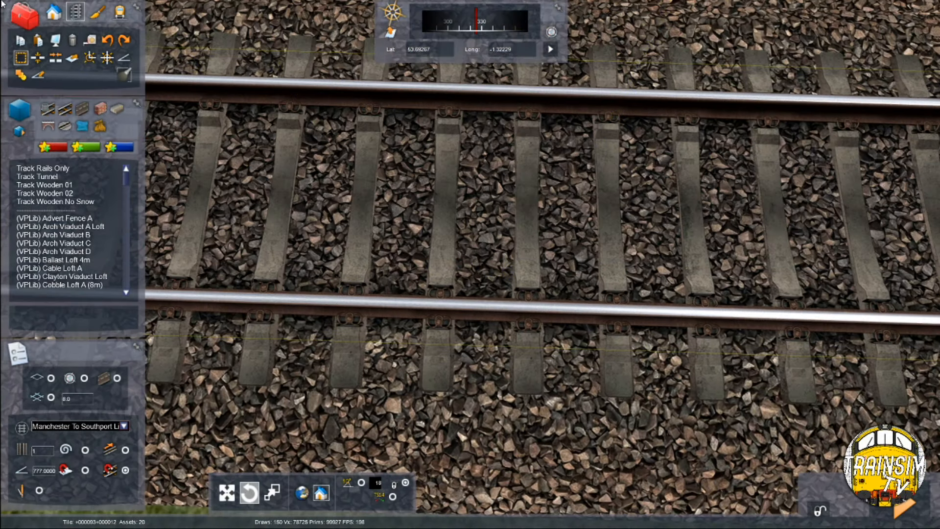
Place a JTMS AWS magnet at the measured point, turn it towards the signal and link it to the track
click(51, 12)
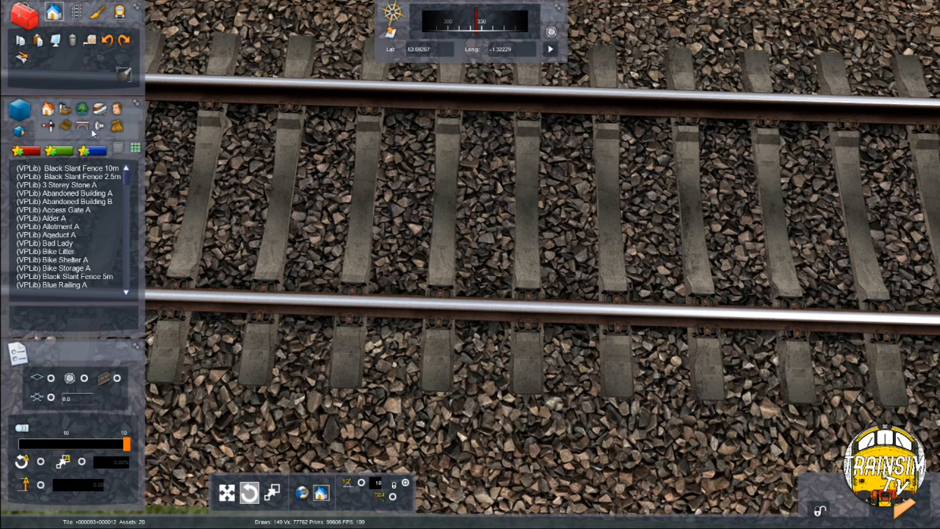
click(32, 154)
click(35, 168)
click(536, 209)
drag(641, 210, 700, 209)
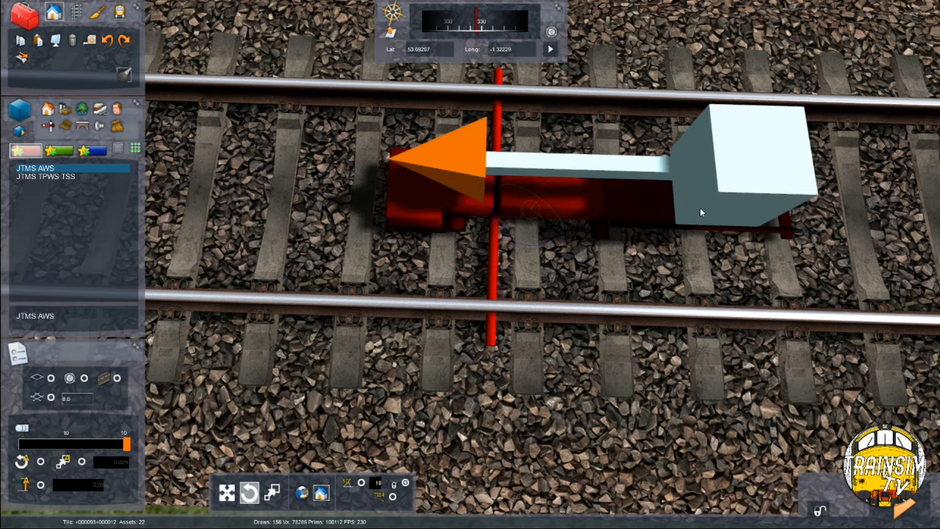
click(570, 197)
right_click(570, 198)
Adjust the AWS magnet so it sits centred between the rails and check its alignment from track level
scroll(570, 199, down, 3)
scroll(571, 201, up, 4)
click(575, 206)
drag(578, 217, 545, 199)
scroll(477, 230, down, 4)
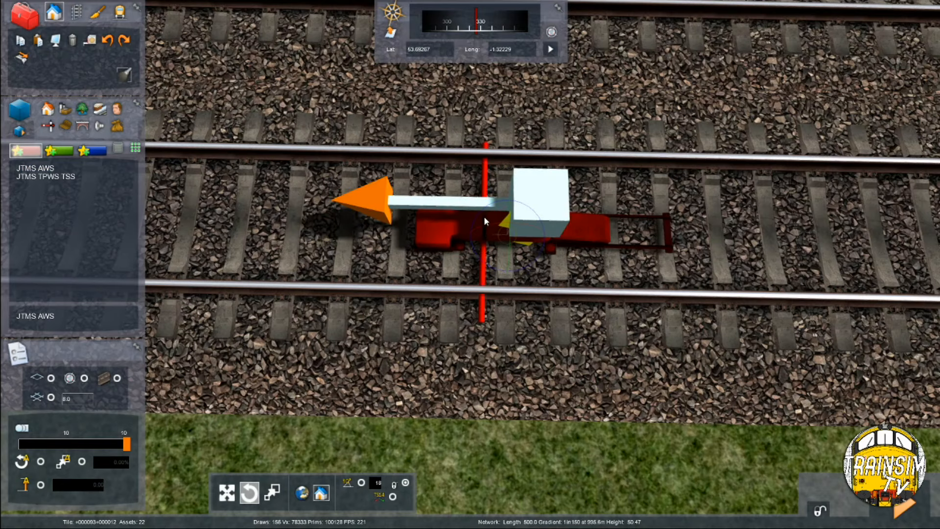
click(456, 226)
right_drag(452, 228, 441, 238)
scroll(441, 238, down, 4)
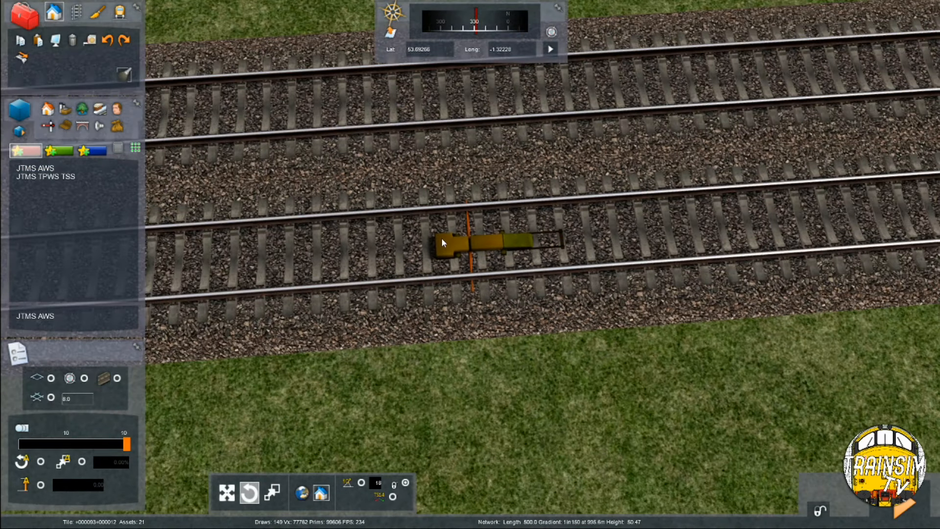
scroll(442, 238, up, 4)
right_drag(465, 221, 443, 155)
scroll(478, 233, up, 3)
scroll(479, 289, up, 5)
click(479, 292)
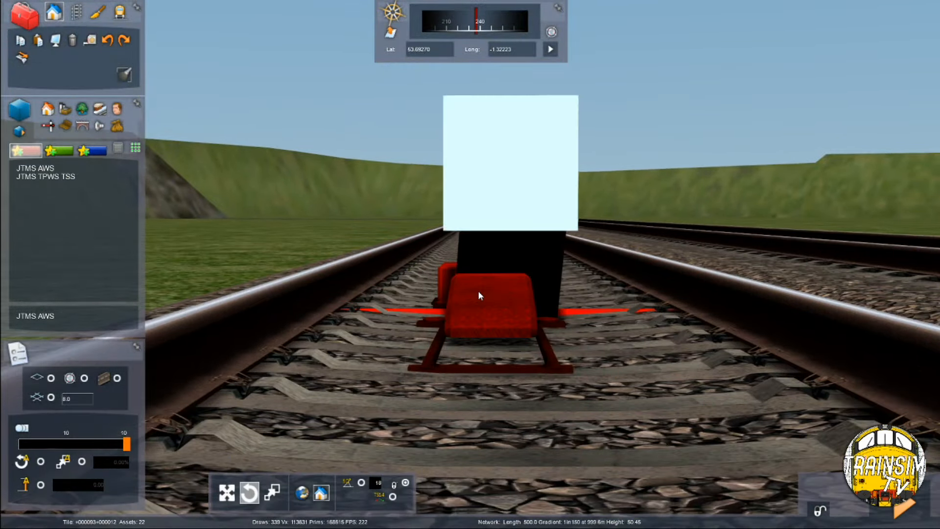
scroll(476, 303, down, 5)
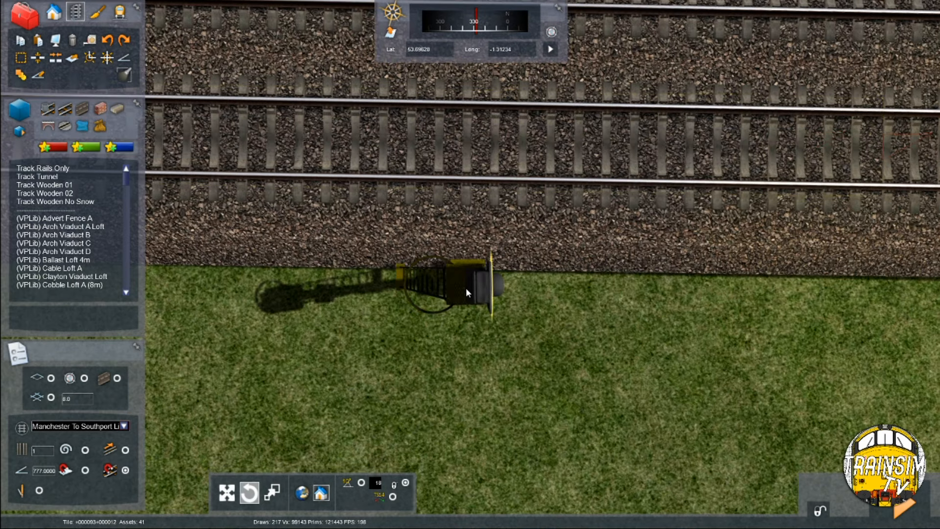
Measure along the track from the next signal on the line to the spot for its AWS magnet
click(464, 287)
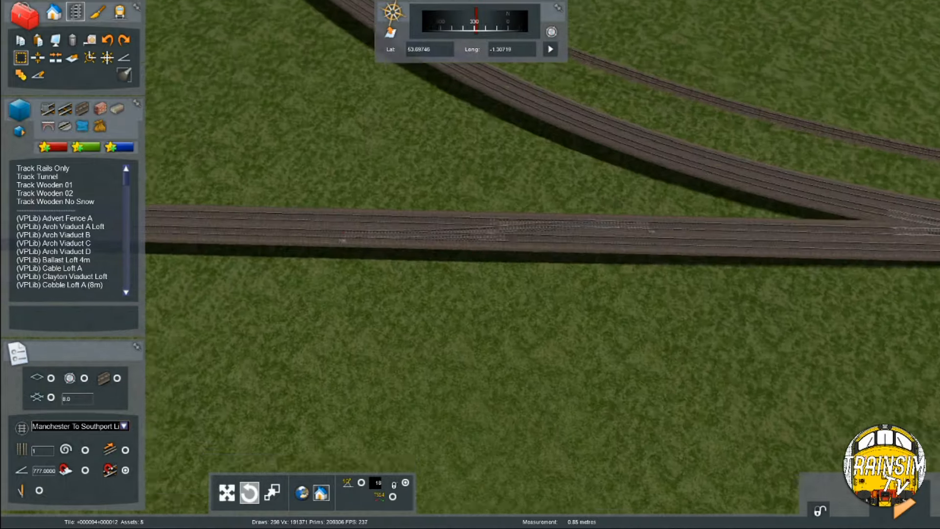
scroll(498, 140, up, 3)
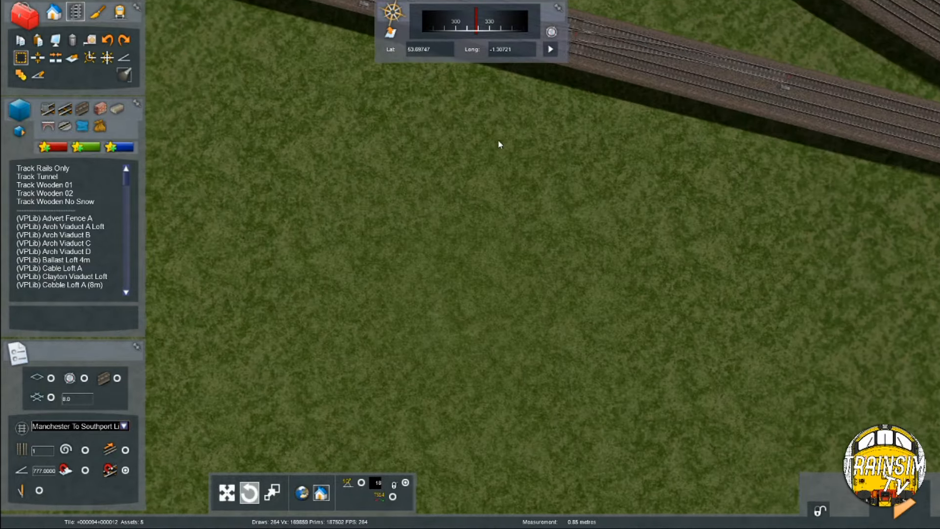
click(496, 139)
key(Left)
drag(491, 205, 435, 172)
key(Left)
key(Left)
mouse_move(435, 172)
right_down()
mouse_move(432, 147)
mouse_move(431, 175)
right_up()
drag(431, 174, 414, 177)
right_drag(414, 177, 413, 174)
key(Delete)
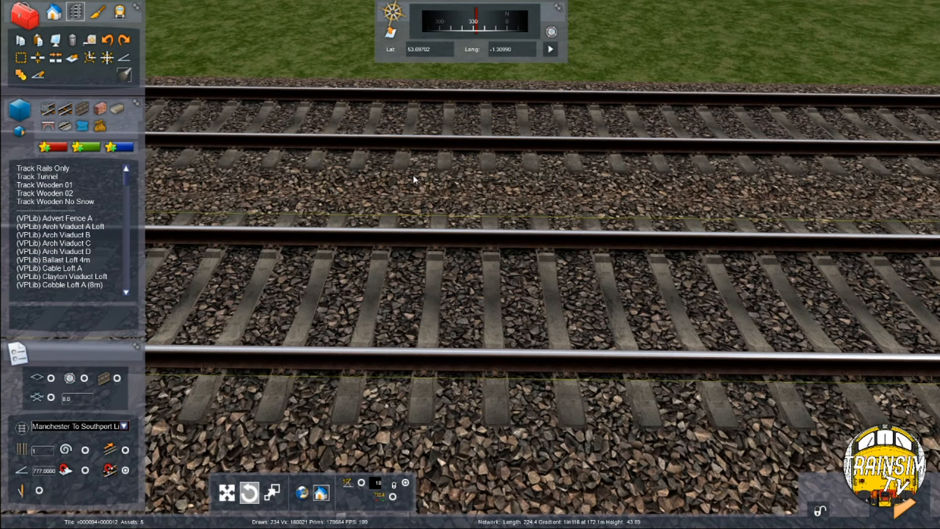
Place a JTMS AWS magnet for this signal, rotate it to point the opposite way and link it to the track
click(54, 12)
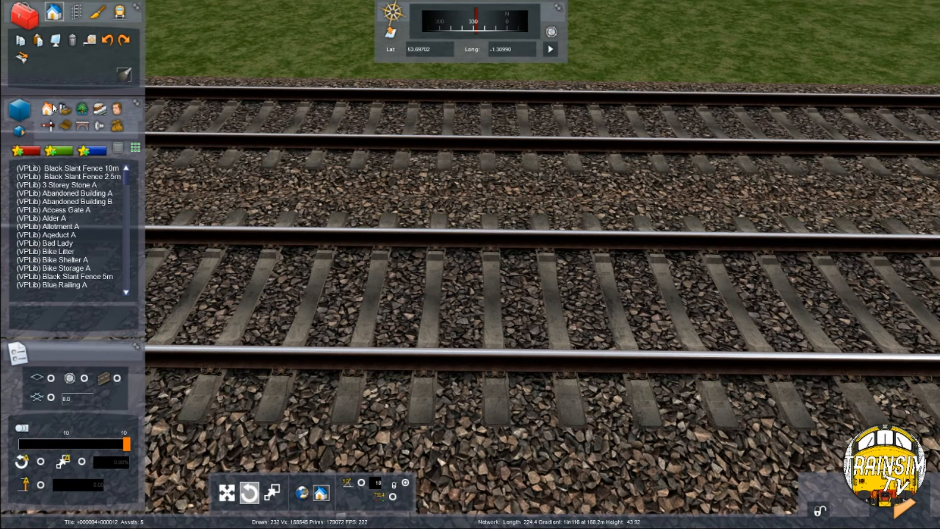
click(34, 150)
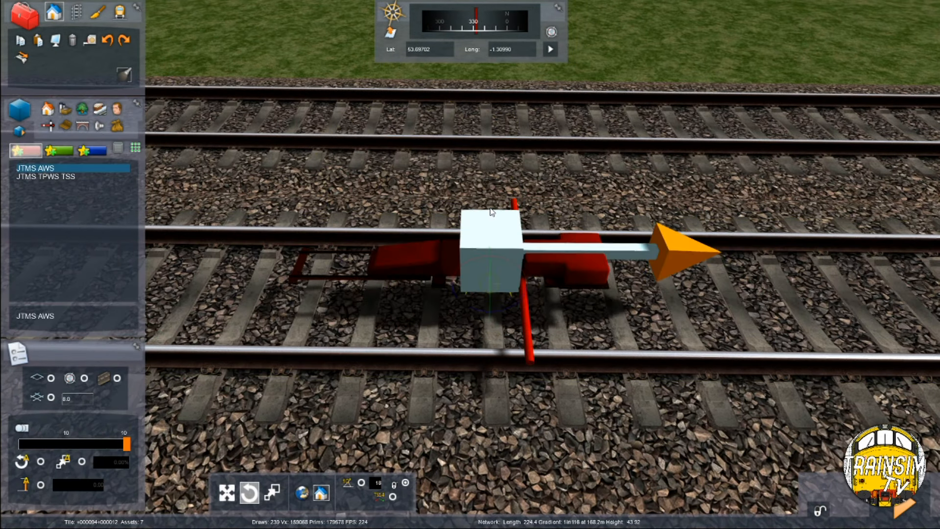
click(489, 207)
drag(474, 305, 734, 227)
click(729, 227)
click(570, 261)
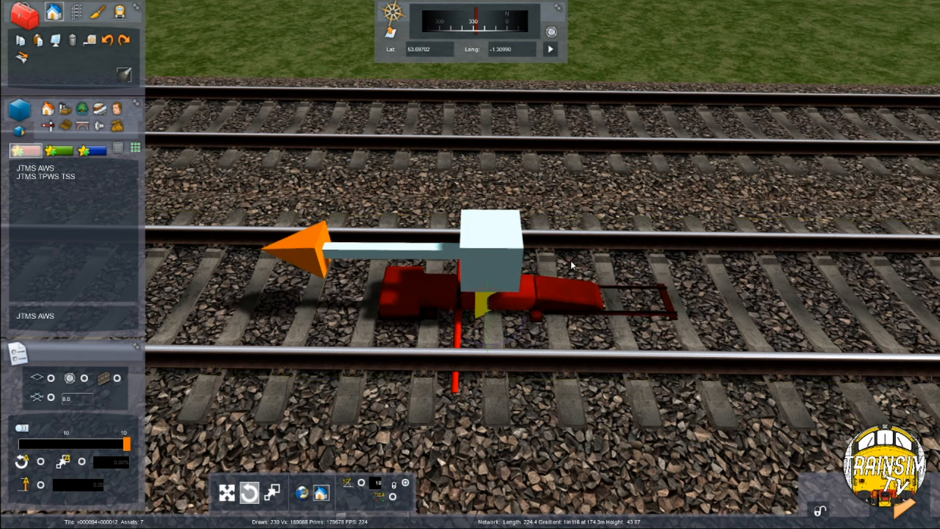
Finish placing the AWS magnet and save the changes to the route
click(582, 223)
key(F2)
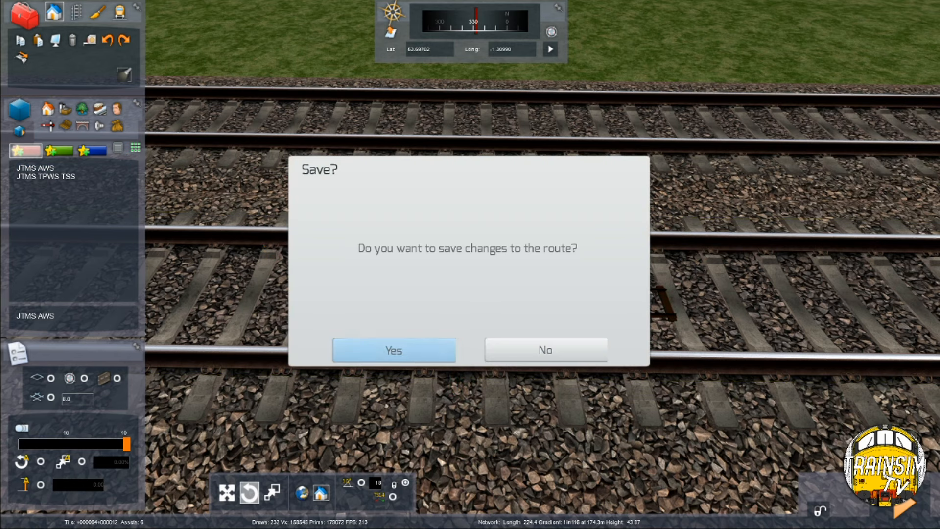
click(394, 350)
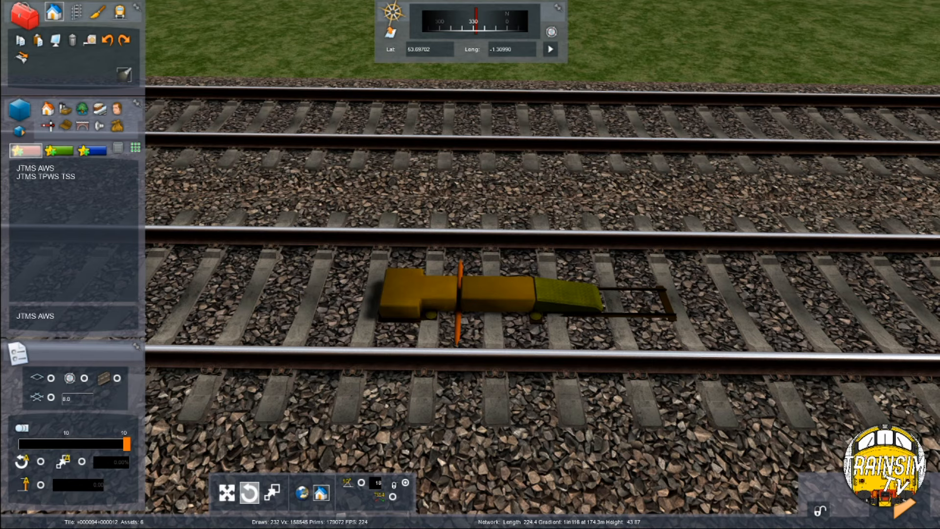
Show the aerial imagery overlay at the next signal site and lower it until the tracks lie above it
right_drag(352, 511, 499, 360)
key(F8)
right_drag(470, 264, 548, 363)
right_drag(498, 306, 498, 338)
key(Down)
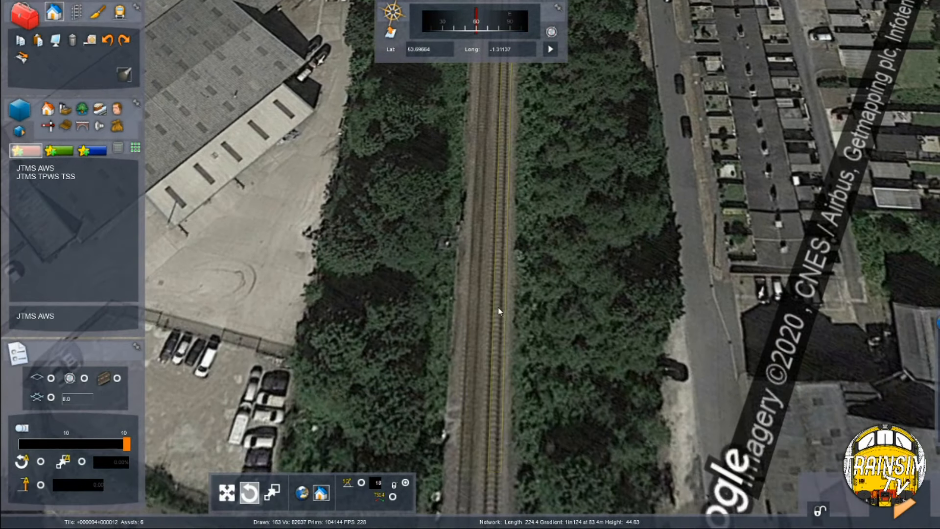
key(Left)
scroll(492, 214, up, 5)
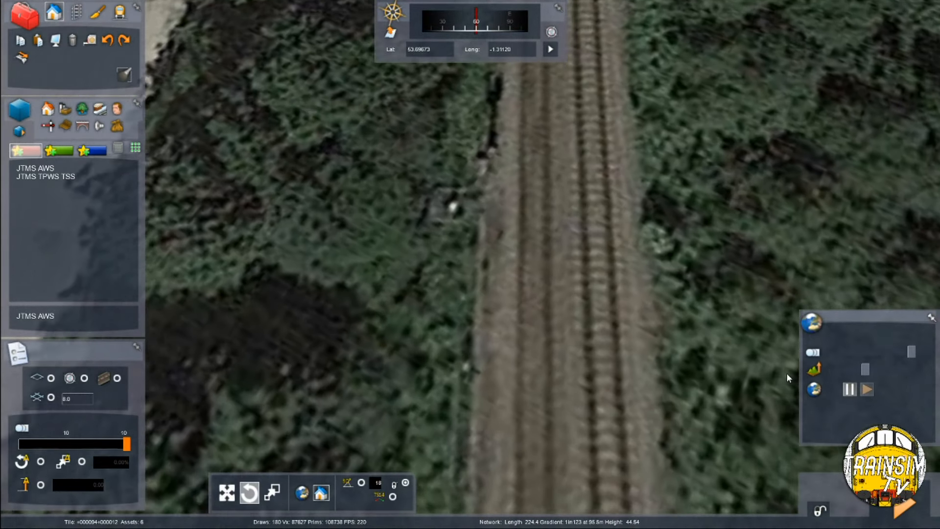
scroll(788, 378, up, 3)
drag(865, 369, 842, 369)
scroll(734, 355, up, 3)
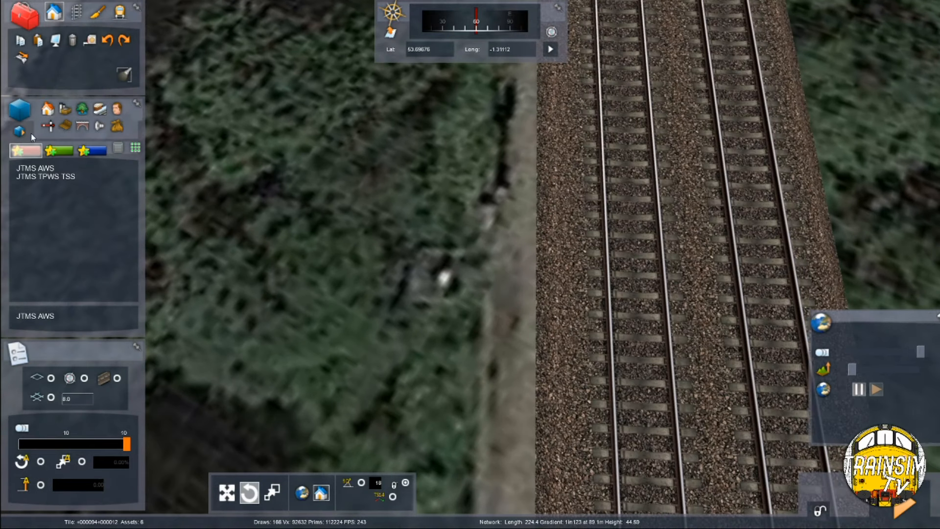
Find the JTMS L4A 1T signal among the signal assets and select it for placement
click(49, 127)
scroll(57, 265, down, 5)
scroll(110, 247, down, 5)
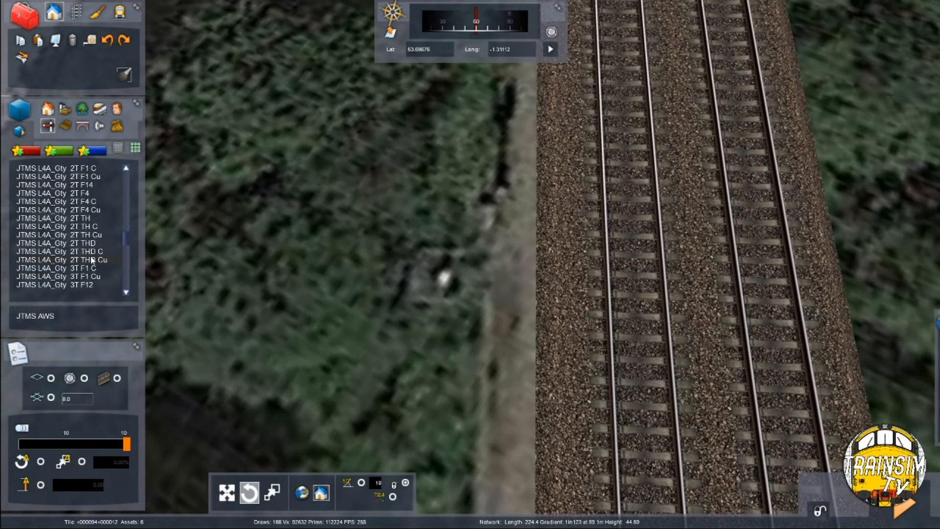
scroll(92, 257, down, 6)
scroll(95, 251, up, 6)
click(56, 257)
right_drag(274, 284, 375, 367)
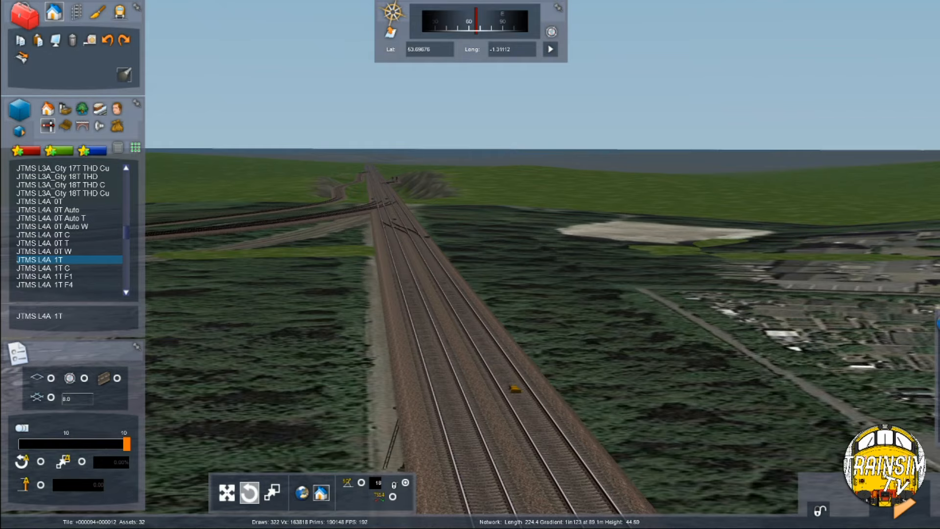
Place the JTMS L4A 1T signal and its first link on the track alongside the signal position in the imagery
right_drag(492, 288, 446, 347)
key(Down)
key(Down)
click(520, 230)
right_click(564, 222)
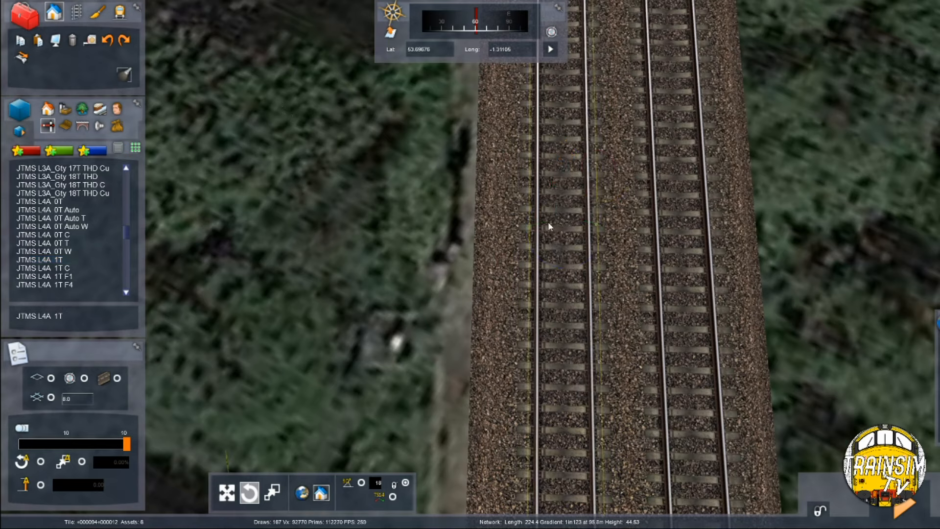
click(44, 243)
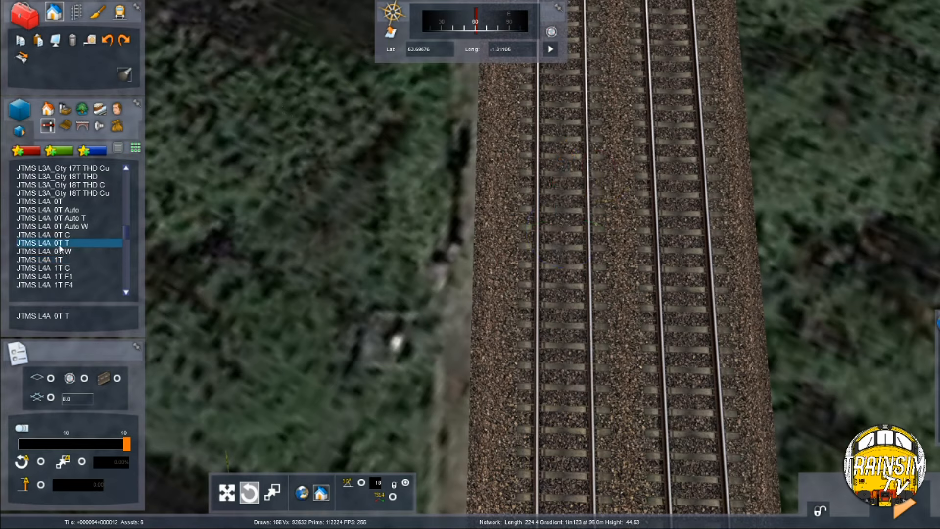
click(59, 260)
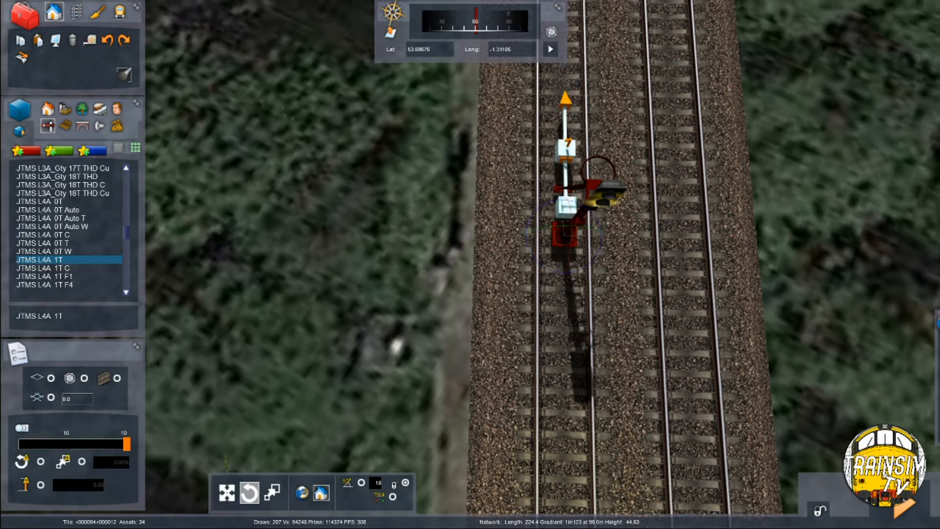
right_drag(554, 207, 709, 171)
key(Up)
key(Down)
right_click(507, 281)
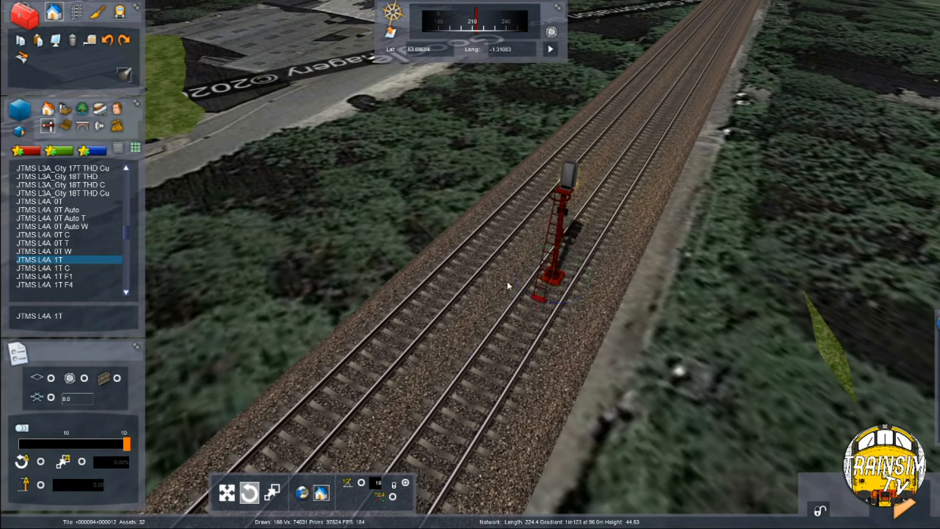
Place the signal's next link on the same line just beyond the junction, ahead of the opposing signal
key(Up)
right_drag(373, 325, 255, 247)
key(Up)
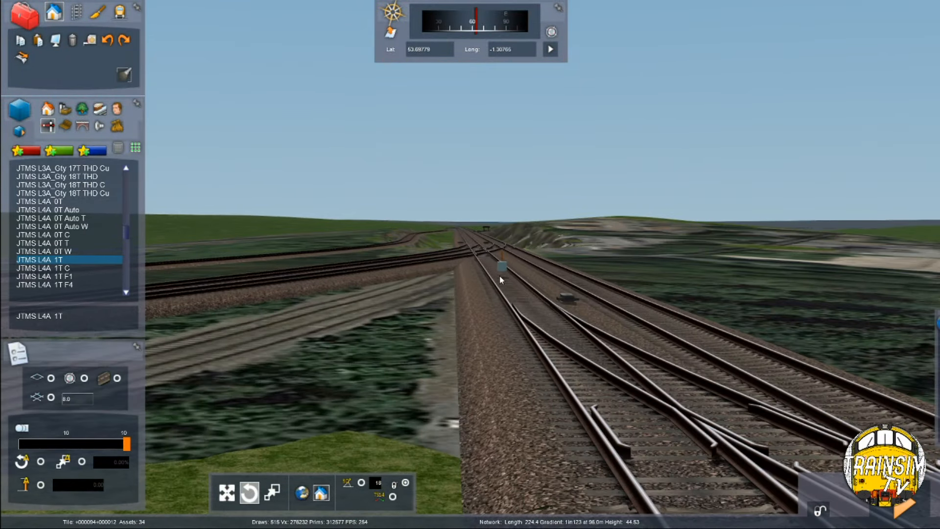
right_drag(499, 275, 515, 216)
key(Up)
key(Down)
right_drag(508, 259, 501, 277)
key(Up)
key(Down)
scroll(292, 145, up, 5)
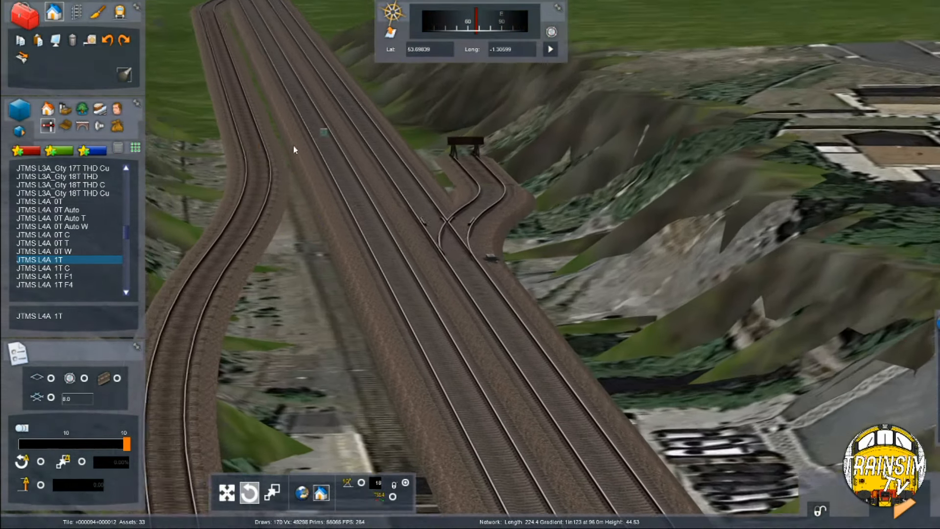
right_drag(283, 78, 405, 191)
key(Up)
key(Up)
key(Up)
key(Down)
right_drag(500, 225, 501, 205)
scroll(480, 313, up, 10)
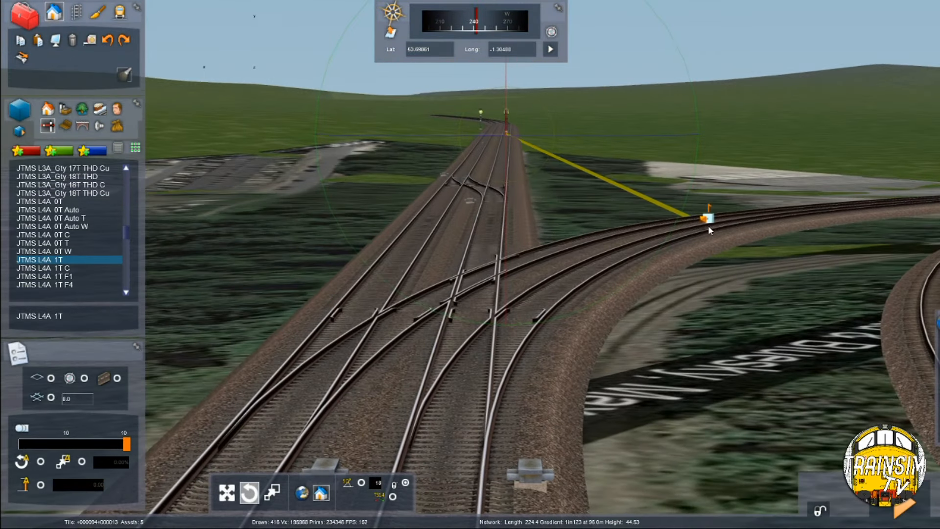
key(Down)
click(444, 415)
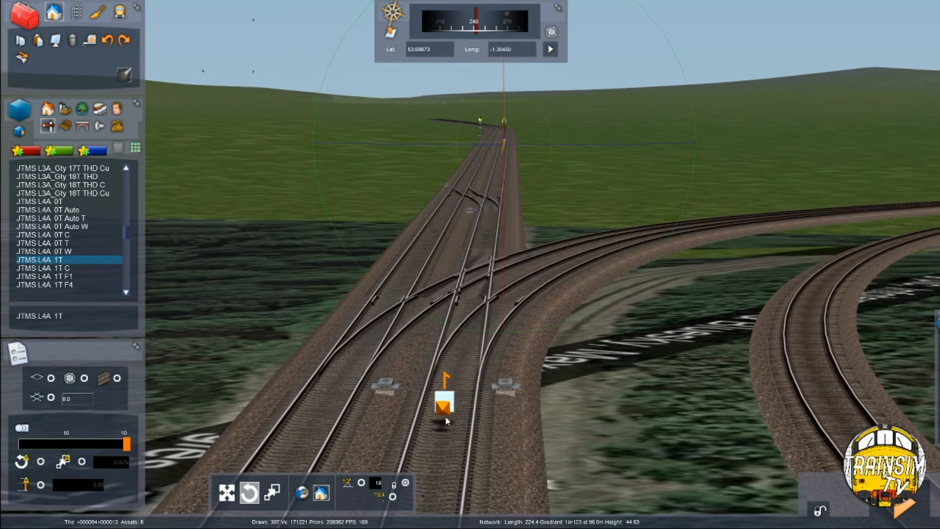
click(445, 415)
click(478, 466)
Move the new signal post off the track to the lineside, leaving its link between the rails
right_drag(552, 419, 560, 433)
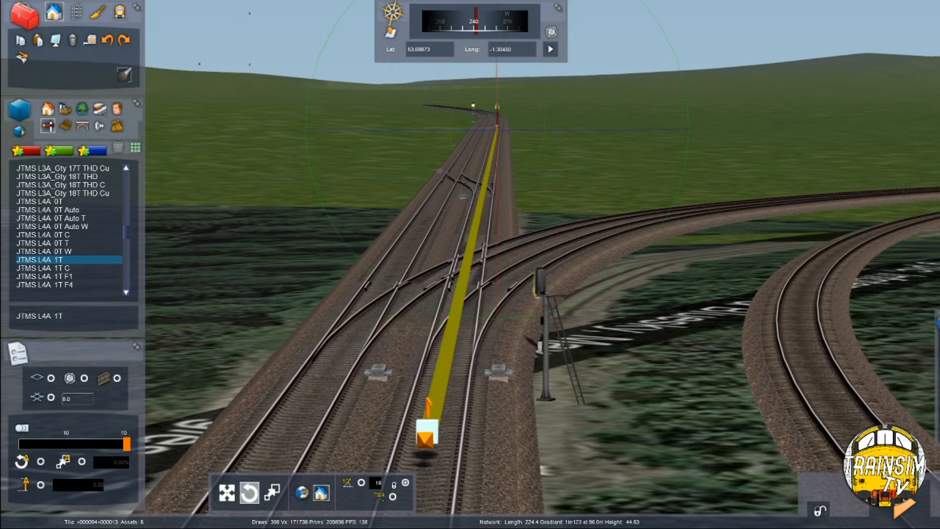
scroll(559, 434, down, 2)
key(Up)
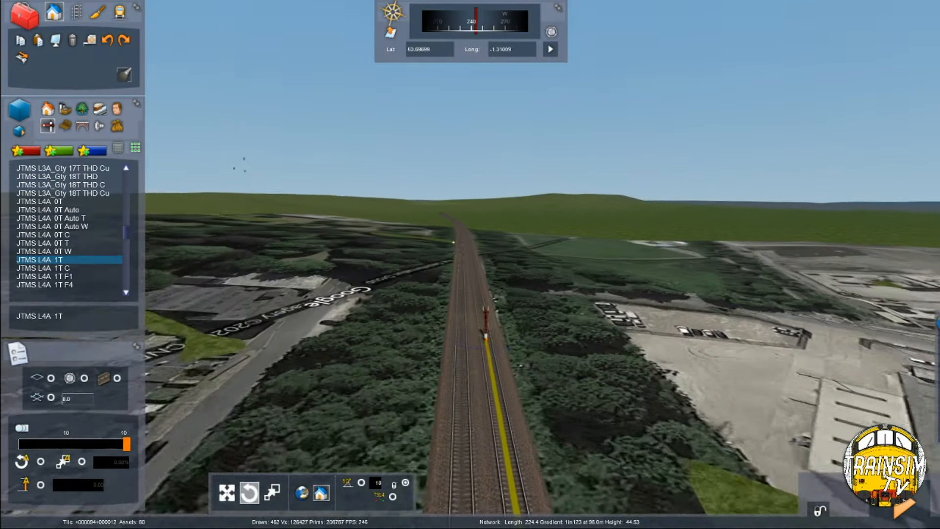
key(Up)
right_drag(469, 265, 680, 314)
key(Down)
right_click(486, 325)
click(226, 492)
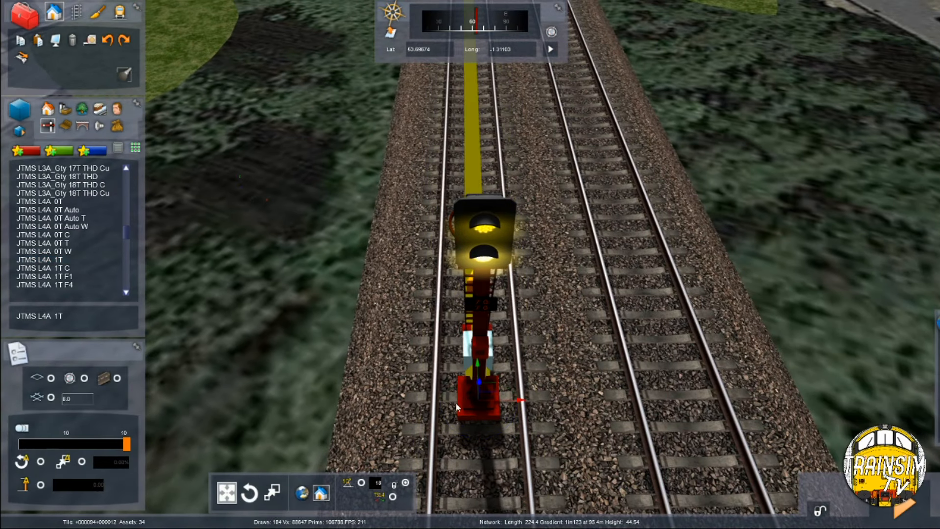
drag(478, 399, 372, 389)
key(Left)
scroll(381, 374, down, 2)
right_drag(371, 388, 395, 360)
scroll(426, 360, up, 2)
drag(473, 357, 456, 353)
Set the new signal's identification number to 355
click(401, 247)
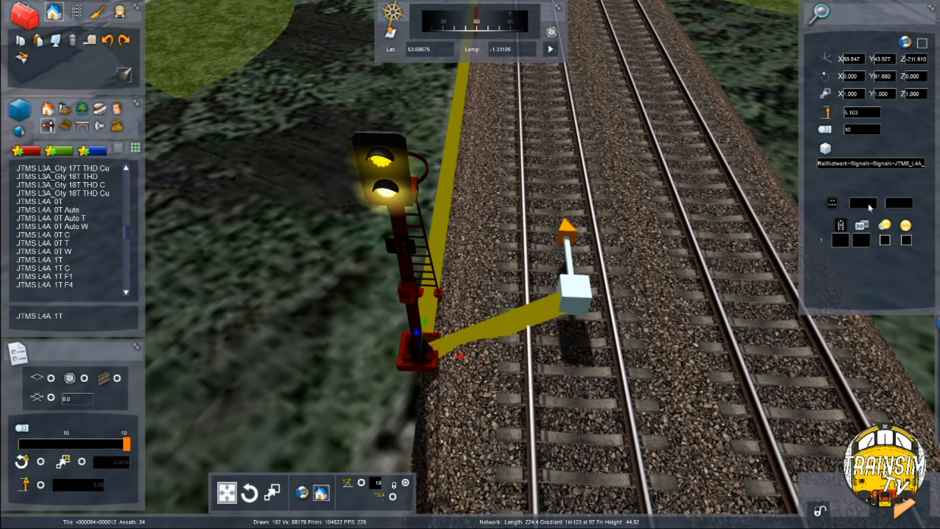
click(892, 204)
text(355)
Measure along the track from the new signal back to the spot for its AWS magnet
key(Left)
click(72, 15)
click(21, 58)
key(Left)
right_drag(470, 264, 636, 264)
right_drag(489, 292, 450, 293)
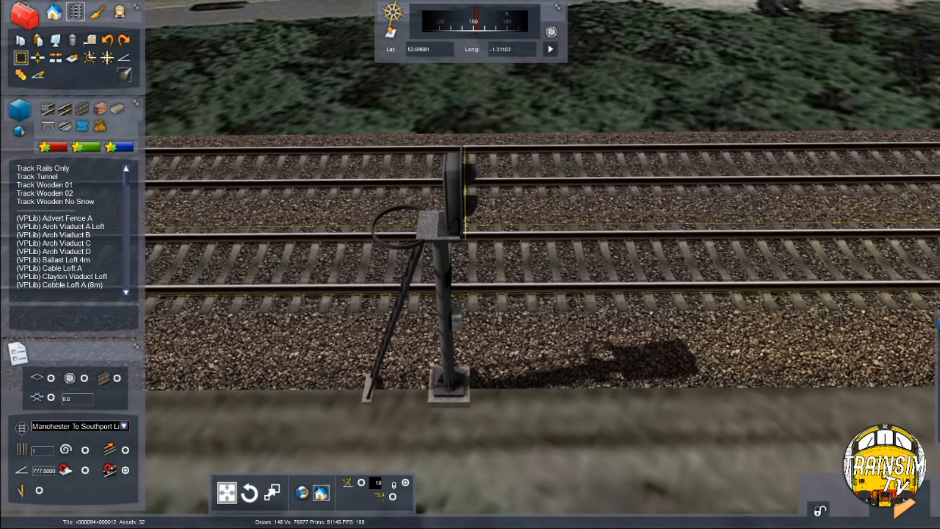
key(Right)
drag(472, 267, 491, 147)
key(Right)
key(Right)
right_drag(491, 148, 492, 148)
key(Right)
click(493, 147)
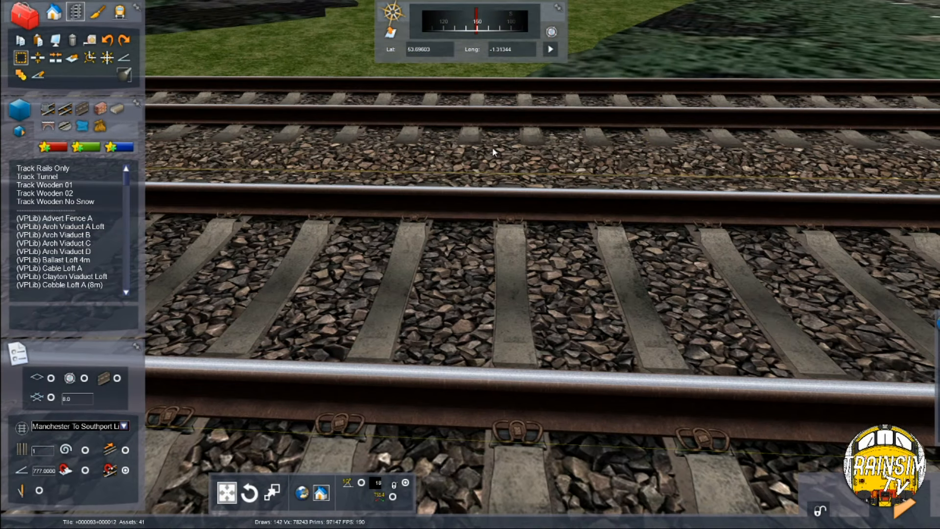
Place a JTMS AWS magnet between the rails at the measured point and link it to the track
click(50, 17)
click(24, 151)
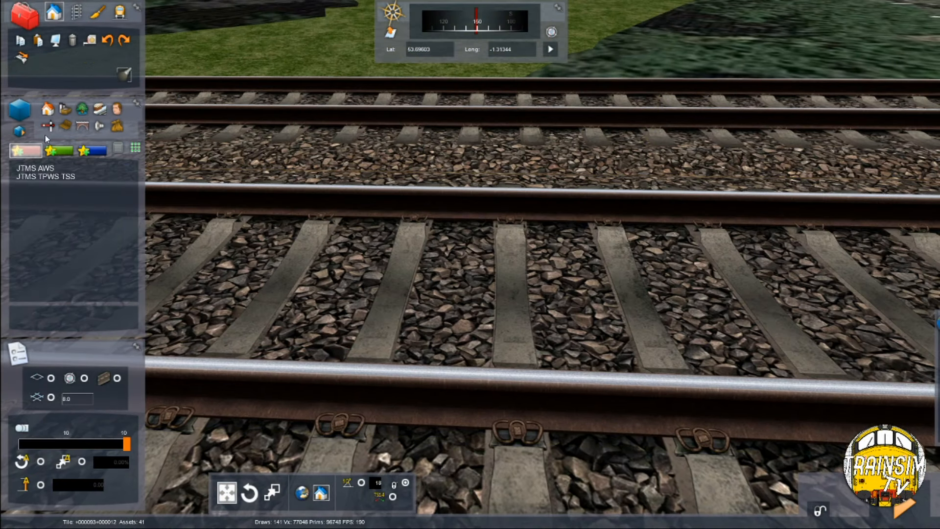
click(52, 169)
click(513, 267)
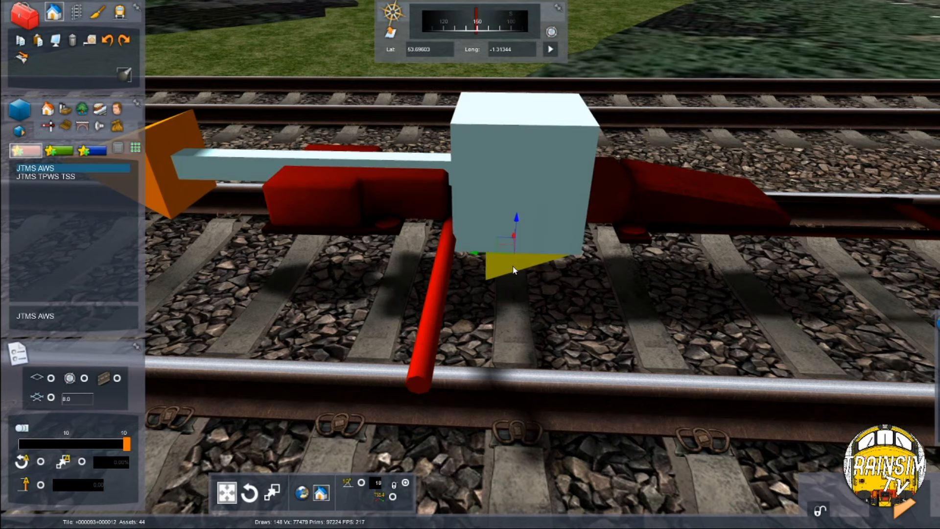
right_click(485, 234)
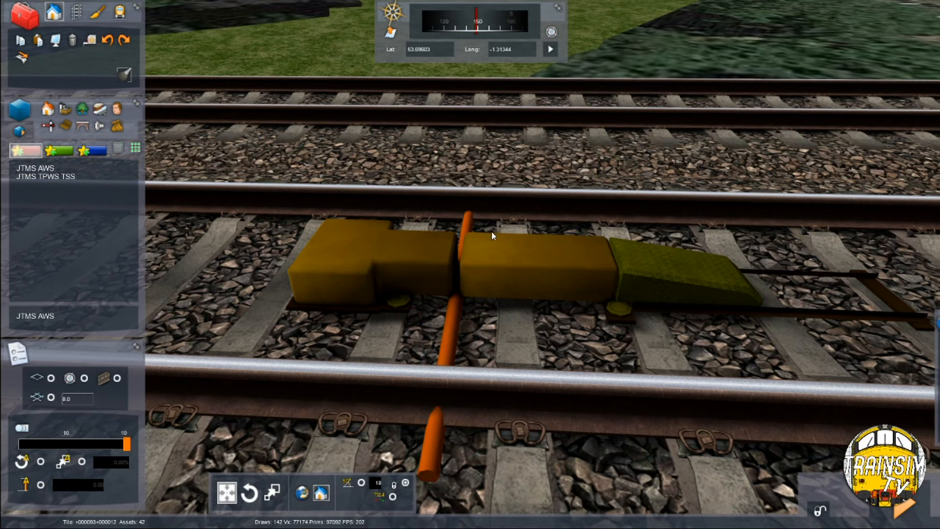
click(491, 231)
Check the new magnet from track level facing the signal and save the route
right_drag(492, 231, 352, 188)
key(Down)
key(ctrl+s)
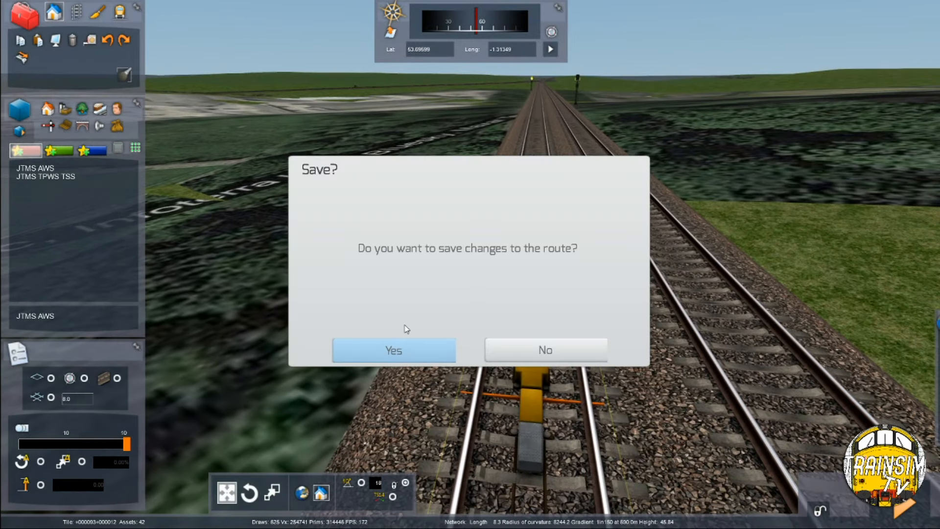
Look over the line from the magnet to the junction and return to the base of the newly placed signal
key(Up)
mouse_move(463, 256)
right_down()
mouse_move(485, 200)
mouse_move(453, 224)
mouse_move(453, 246)
right_up()
key(Up)
scroll(453, 245, down, 5)
key(Up)
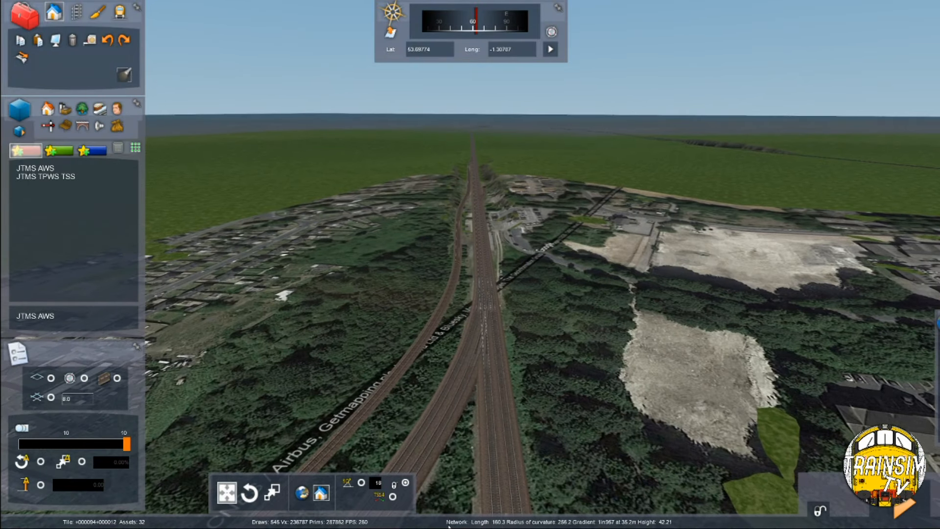
key(Down)
right_drag(453, 245, 593, 299)
key(Right)
scroll(470, 265, up, 3)
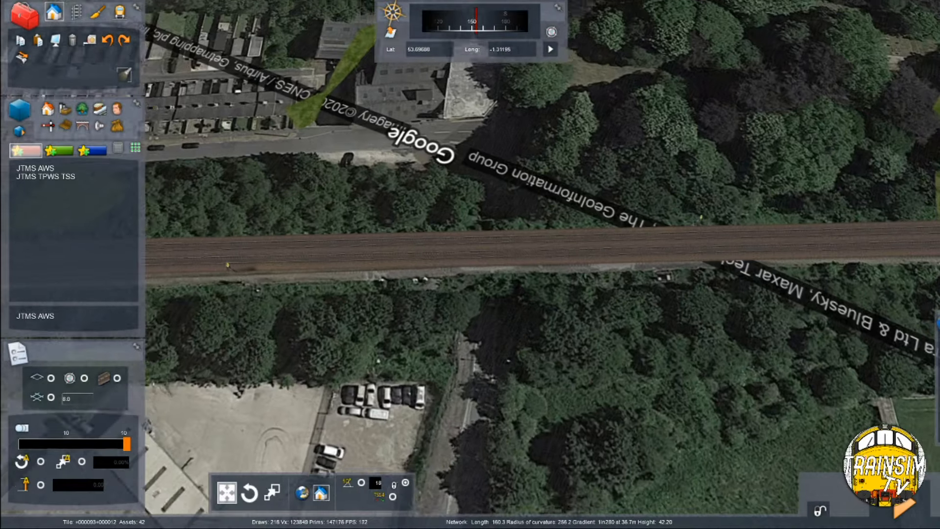
key(Right)
right_drag(437, 293, 372, 245)
key(Up)
right_drag(147, 128, 235, 164)
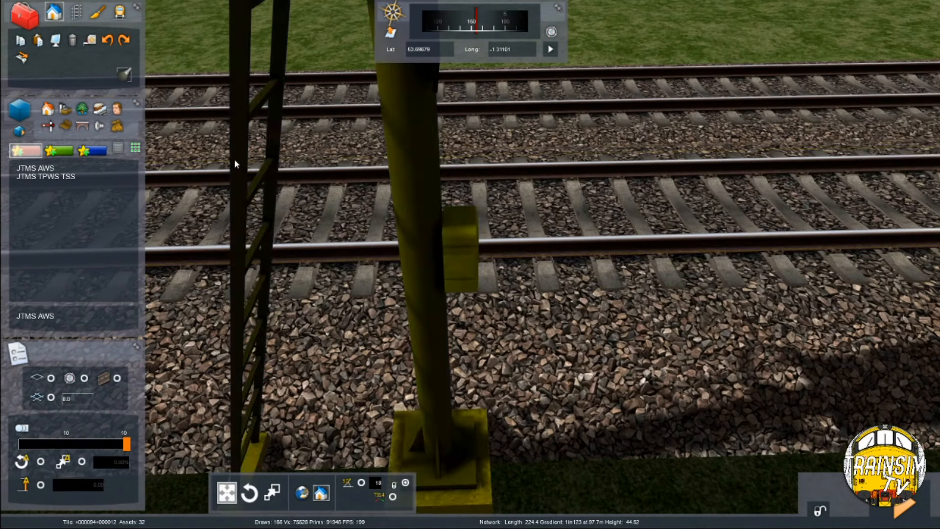
Place a JTMS TPWS TSS grid between the rails beside the signal, link it to the track and check the link's position
click(31, 178)
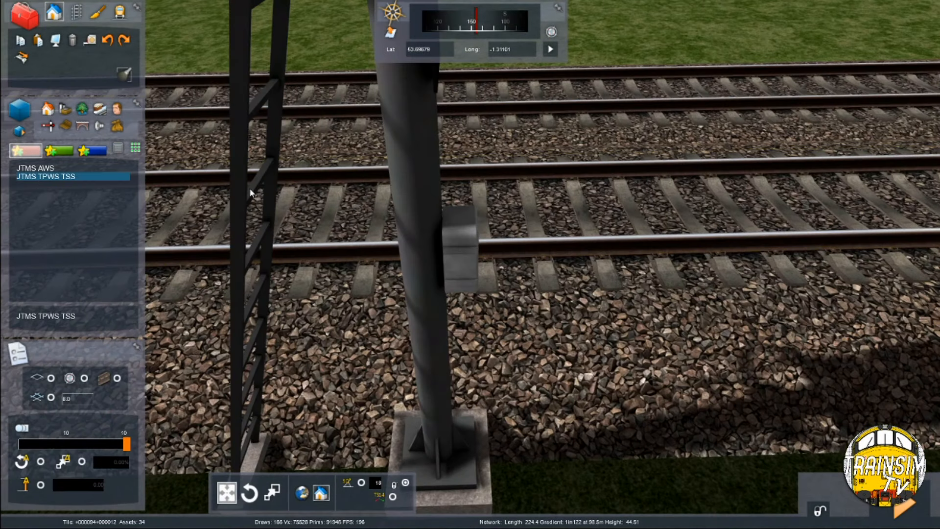
click(503, 194)
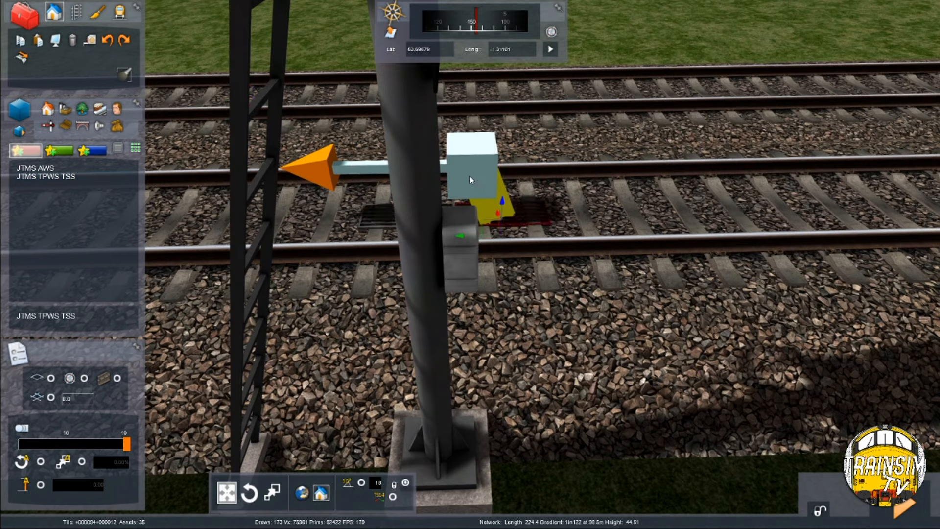
click(438, 180)
click(492, 208)
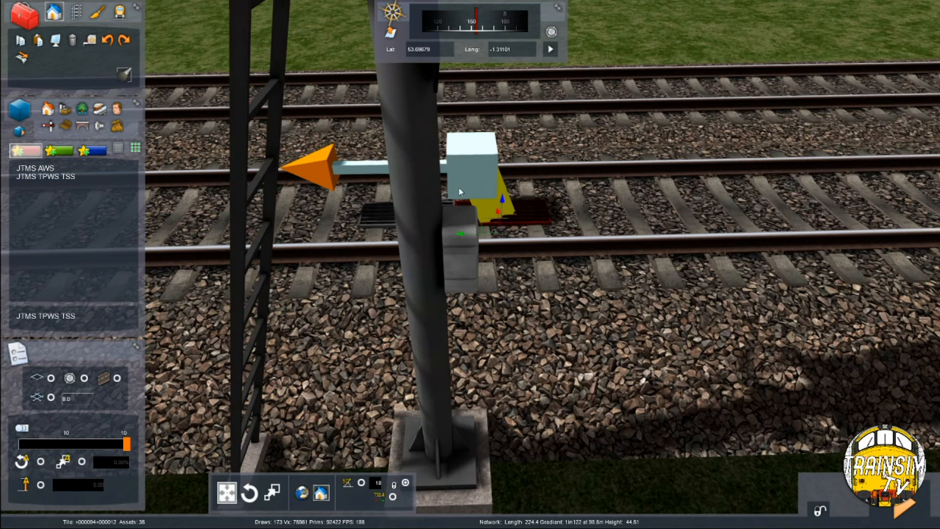
click(466, 160)
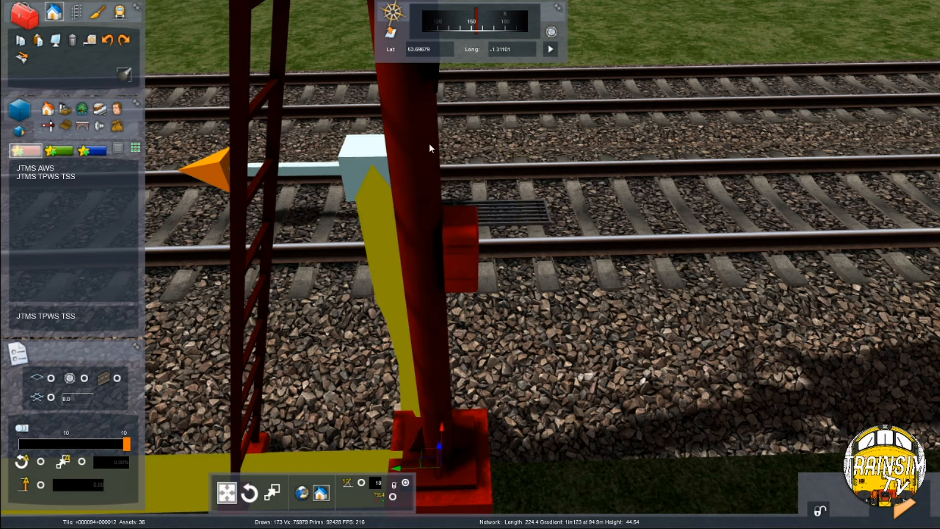
click(464, 213)
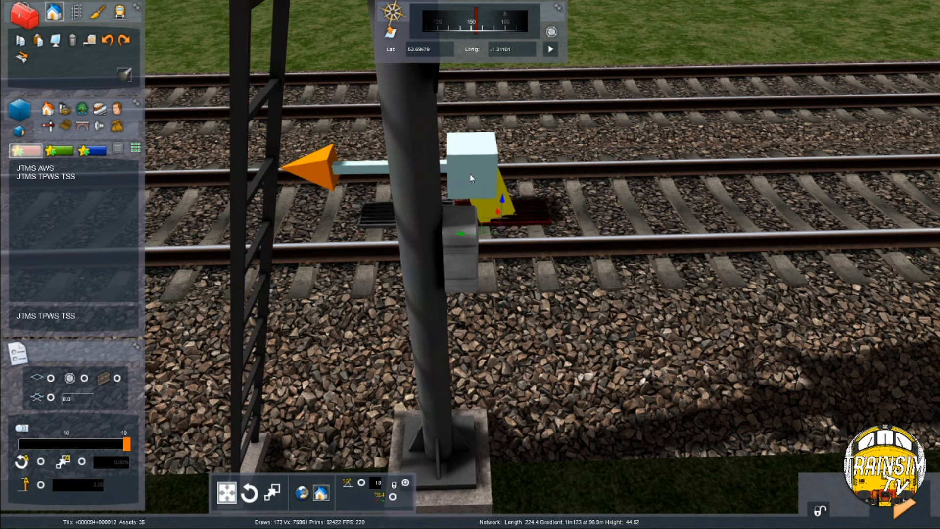
right_drag(470, 174, 469, 168)
scroll(483, 208, up, 4)
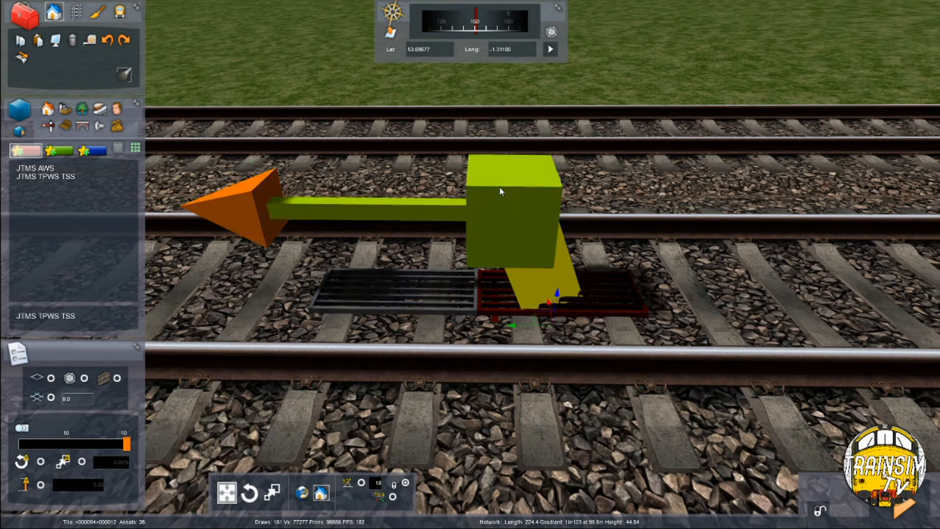
scroll(499, 187, down, 2)
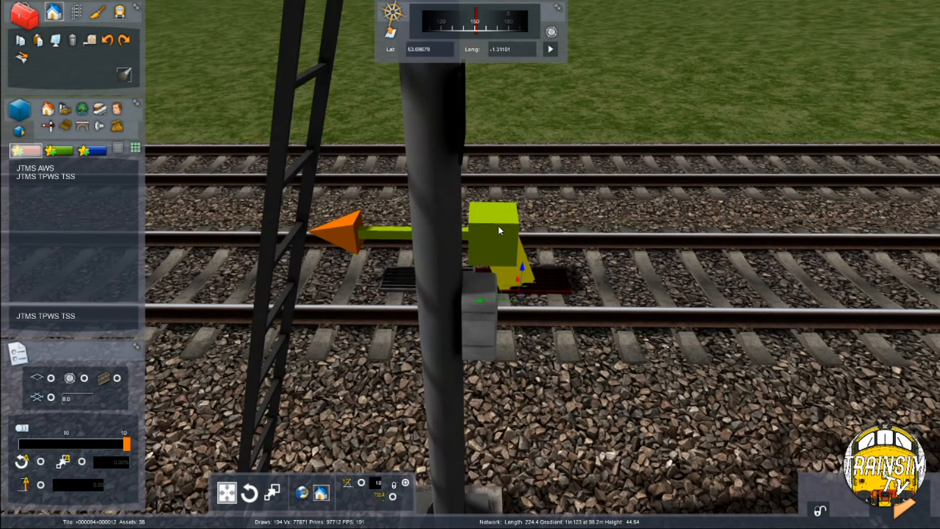
Compare the TPWS grid's link with the signal's link and move the grid's link ahead of it along the track
scroll(497, 226, up, 1)
click(332, 248)
key(Left)
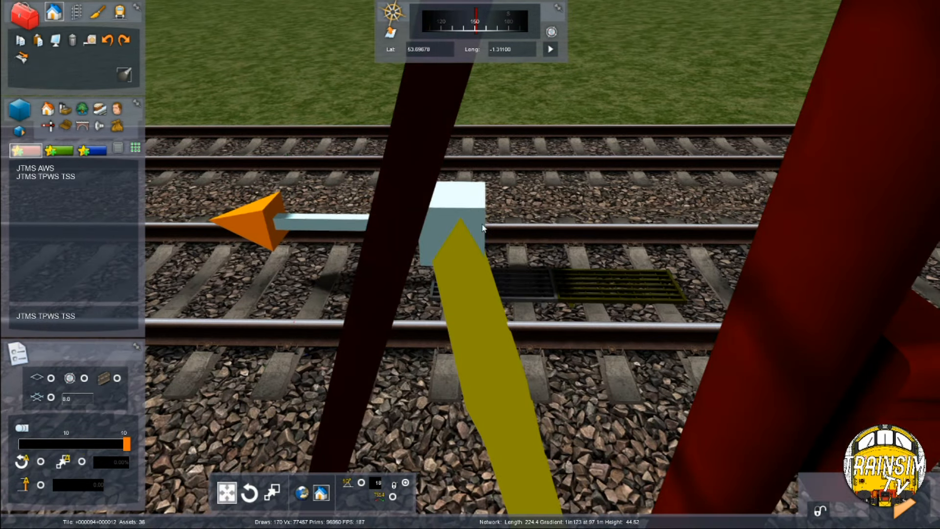
scroll(593, 234, down, 1)
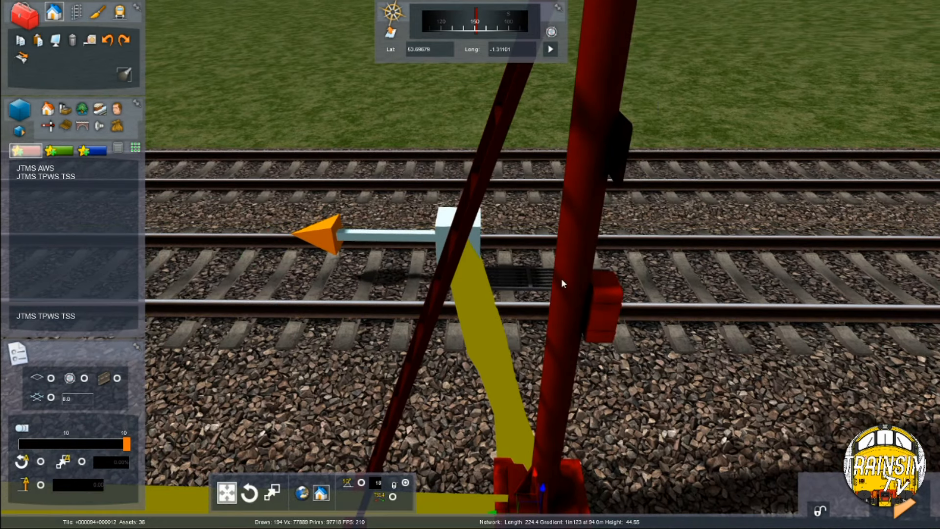
click(538, 278)
scroll(538, 275, up, 1)
drag(581, 208, 366, 208)
scroll(366, 209, up, 1)
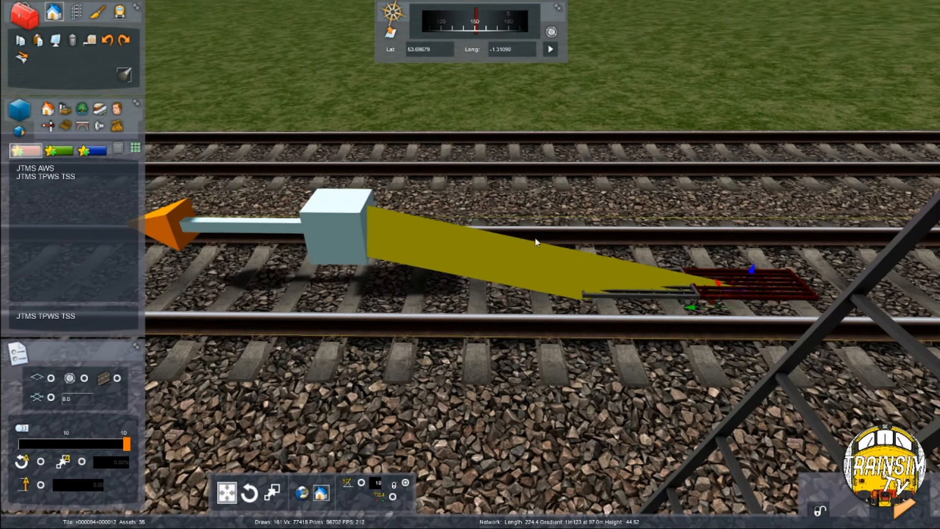
Examine the position of the TPWS grid's link against the signal's own link from trackside
scroll(536, 241, down, 2)
click(715, 255)
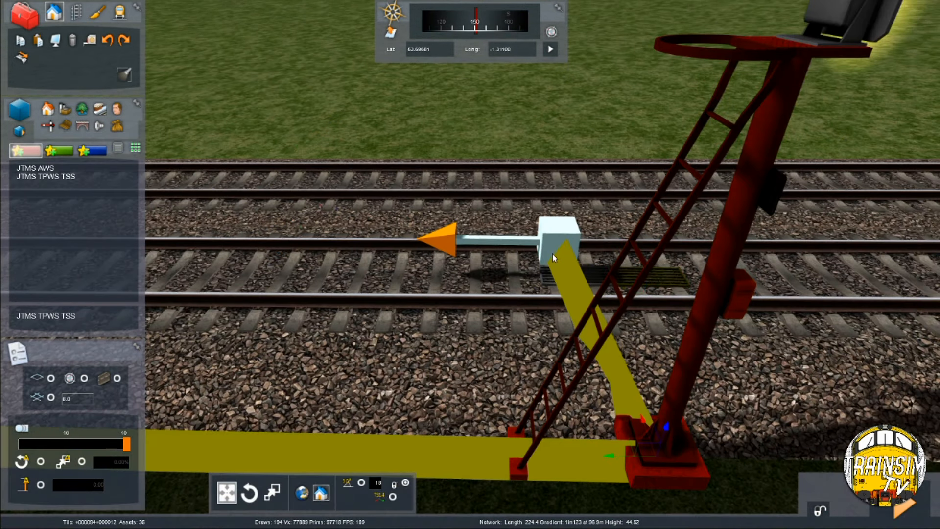
click(654, 282)
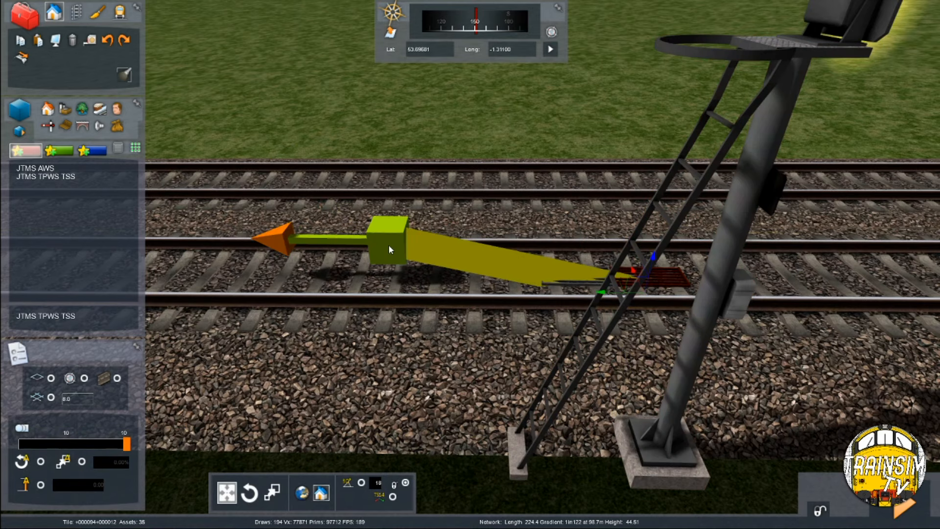
scroll(385, 247, up, 1)
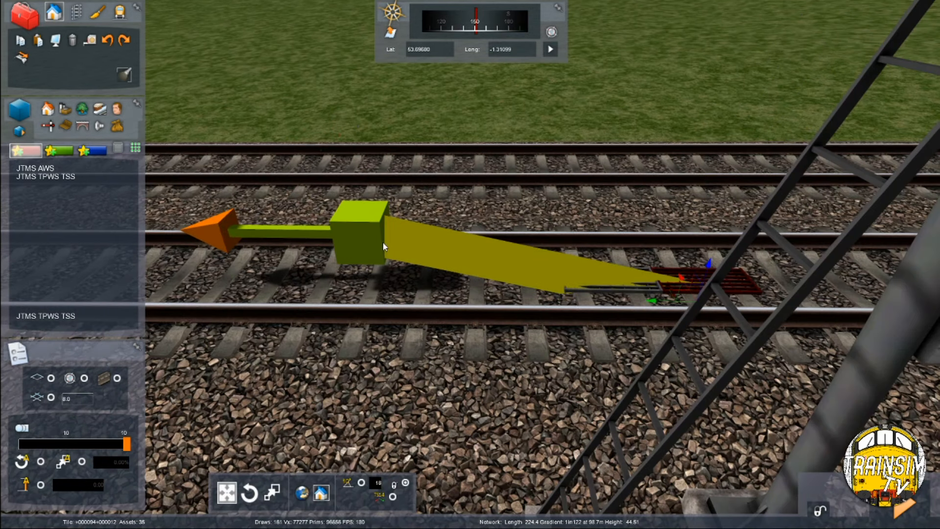
right_drag(374, 247, 211, 161)
scroll(405, 257, down, 2)
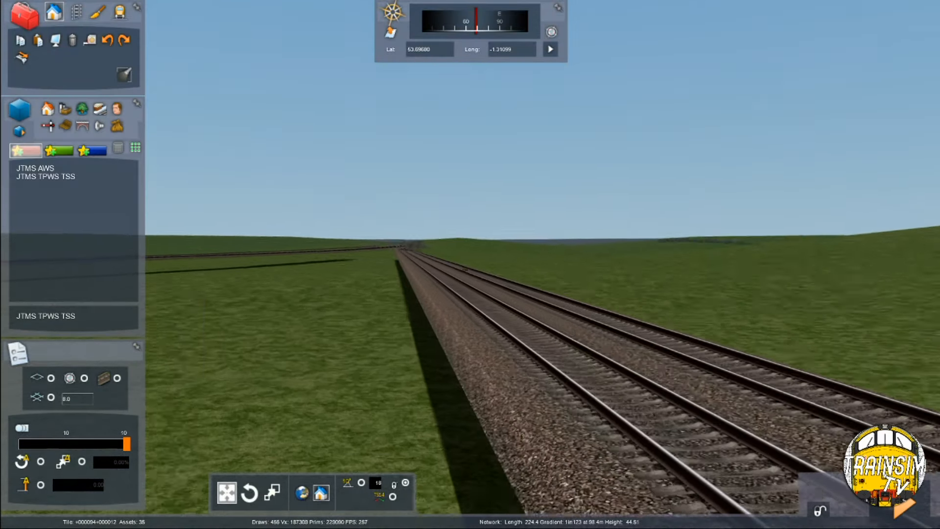
Move the TPWS grid's link back along the track so it sits directly over the grid
right_drag(390, 249, 538, 304)
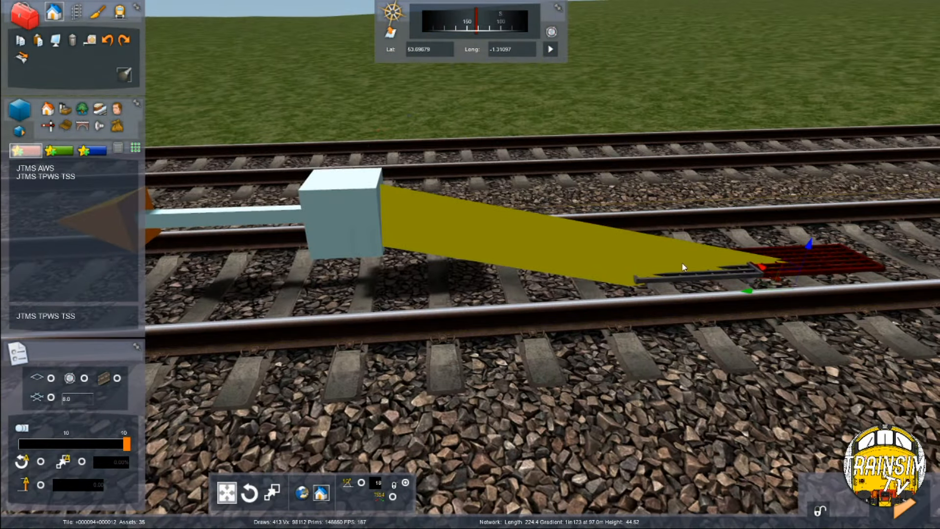
right_drag(367, 216, 352, 216)
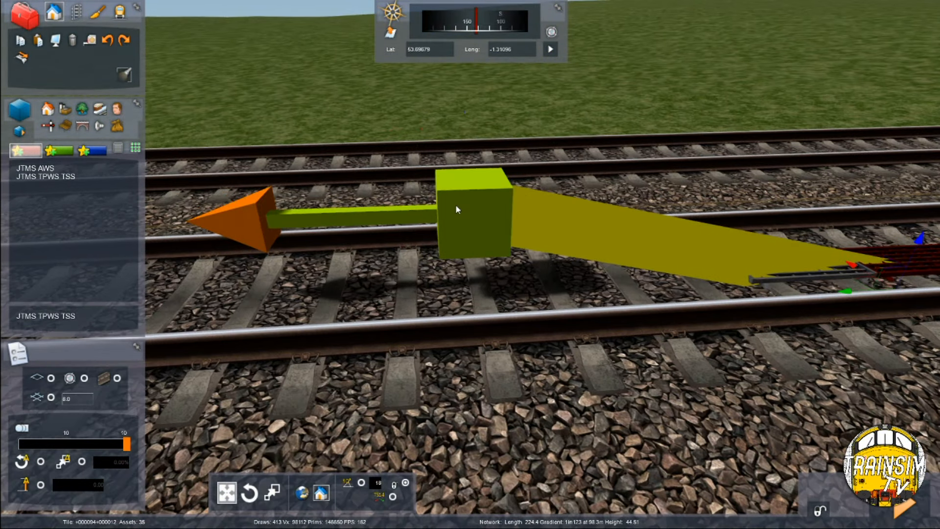
key(Down)
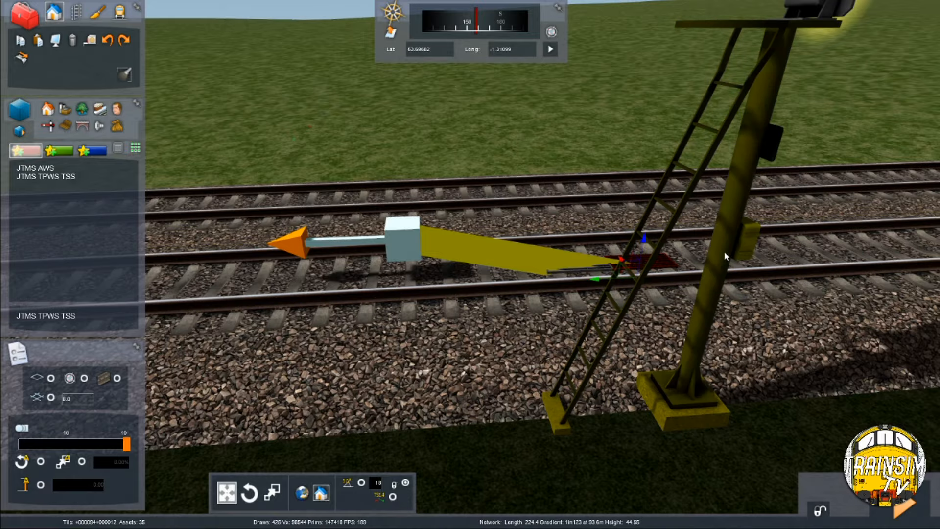
key(Up)
right_drag(391, 233, 367, 218)
right_drag(448, 275, 352, 257)
key(Down)
drag(353, 257, 596, 298)
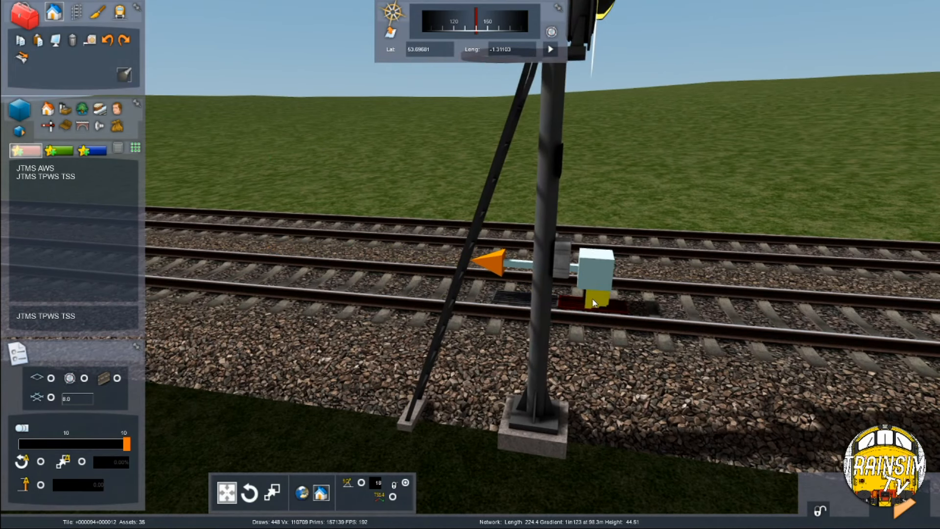
Select the signal and examine the position of its track link relative to the TPWS grid
click(544, 204)
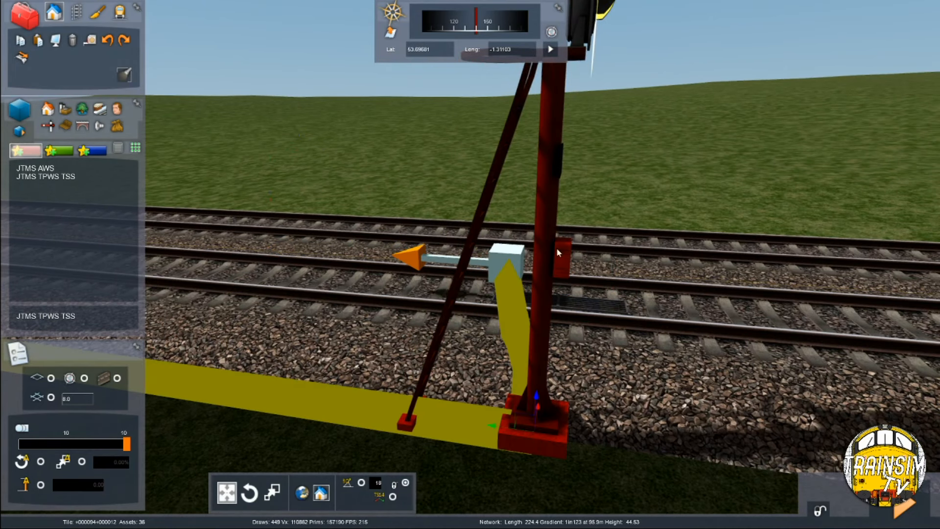
right_drag(502, 266, 454, 268)
key(Up)
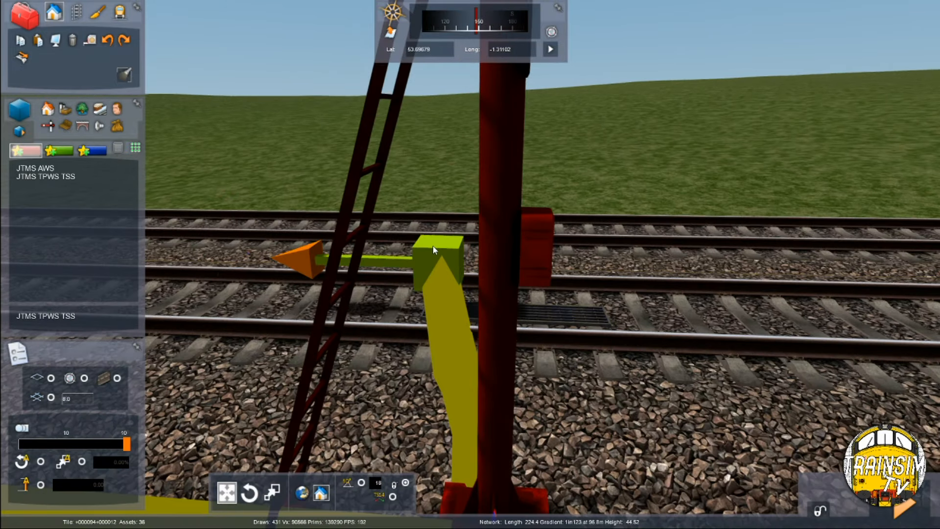
key(Up)
key(Down)
click(538, 300)
Look over the line from the approach to the new signal up to the crossovers at the junction
right_drag(538, 300, 602, 261)
key(Up)
key(Up)
key(Up)
right_drag(215, 260, 389, 271)
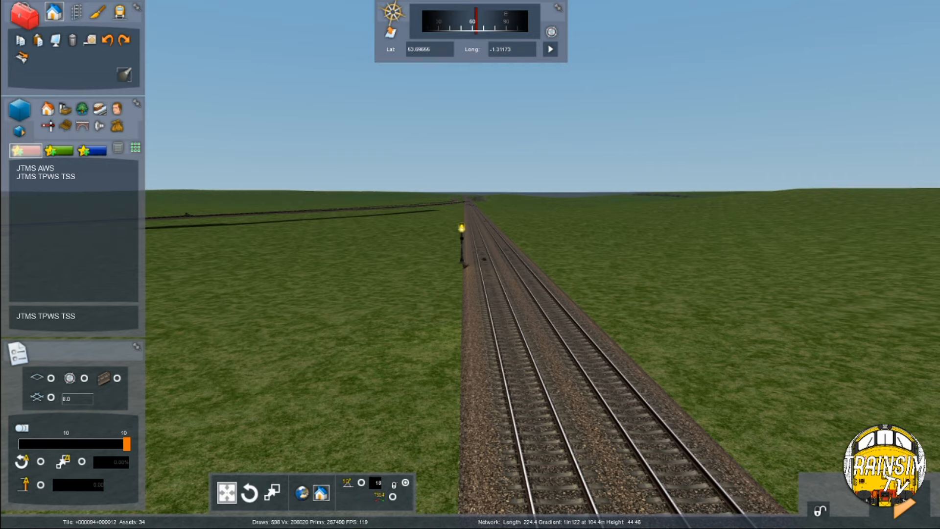
key(Up)
mouse_move(470, 313)
right_down()
mouse_move(470, 264)
mouse_move(454, 289)
mouse_move(454, 317)
right_up()
key(Up)
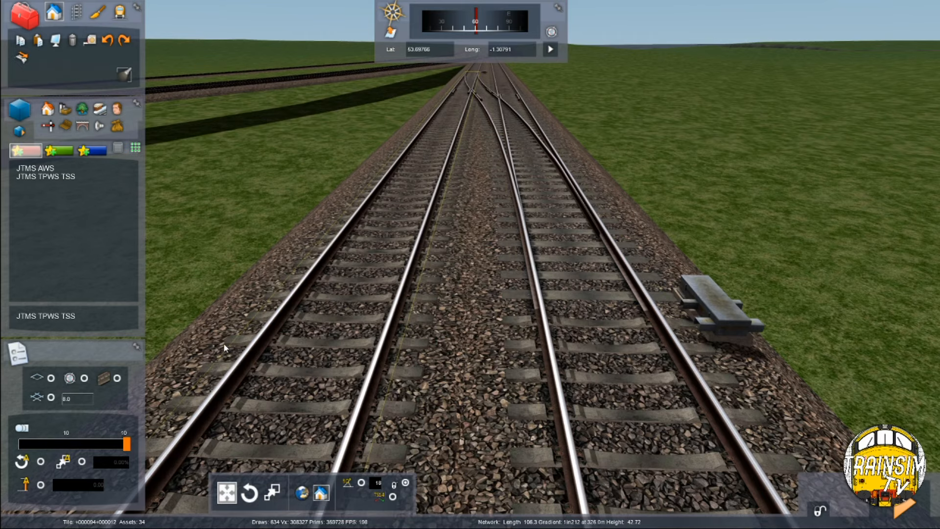
Find the ground position light signals among the signal assets and choose JTMS GPLS Red 2T for the junction approach
click(65, 126)
click(48, 126)
right_drag(563, 274, 544, 225)
right_drag(479, 243, 496, 247)
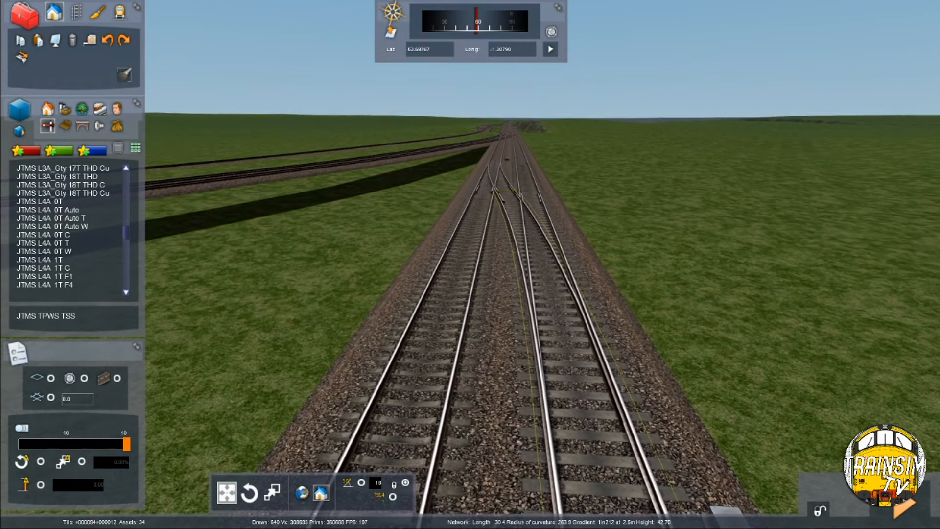
key(Down)
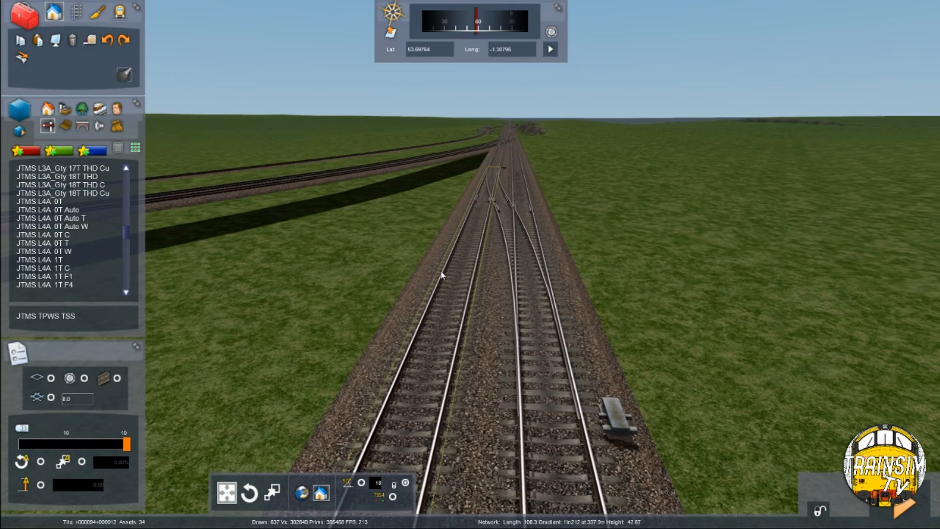
scroll(49, 232, up, 5)
scroll(92, 220, up, 5)
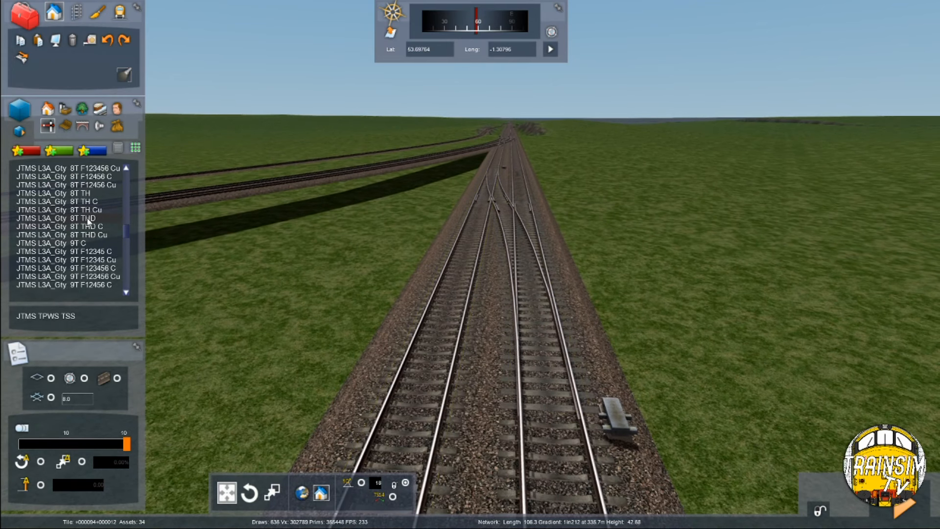
scroll(110, 226, up, 5)
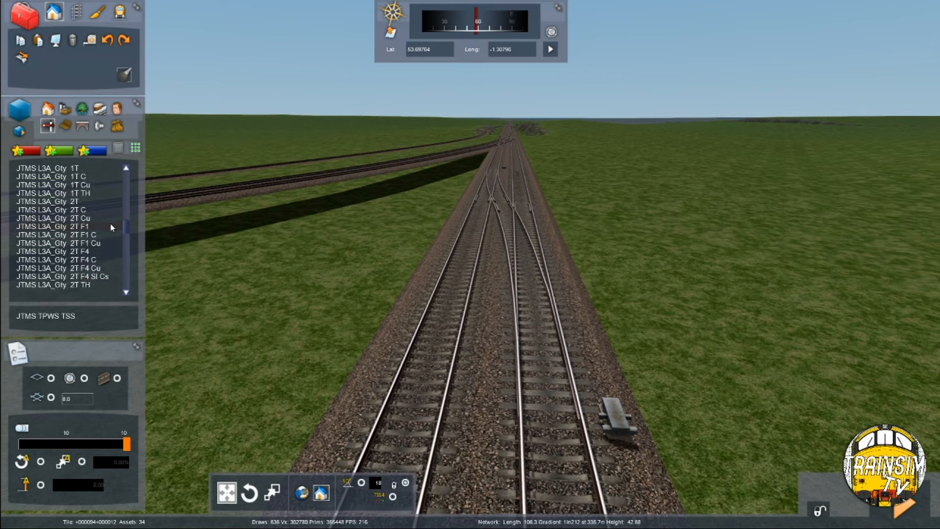
scroll(118, 228, up, 5)
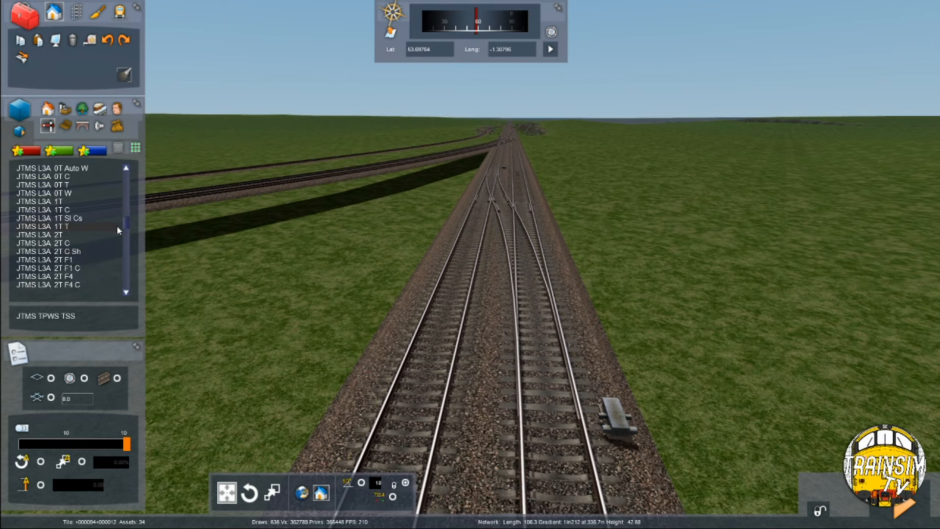
scroll(71, 195, up, 4)
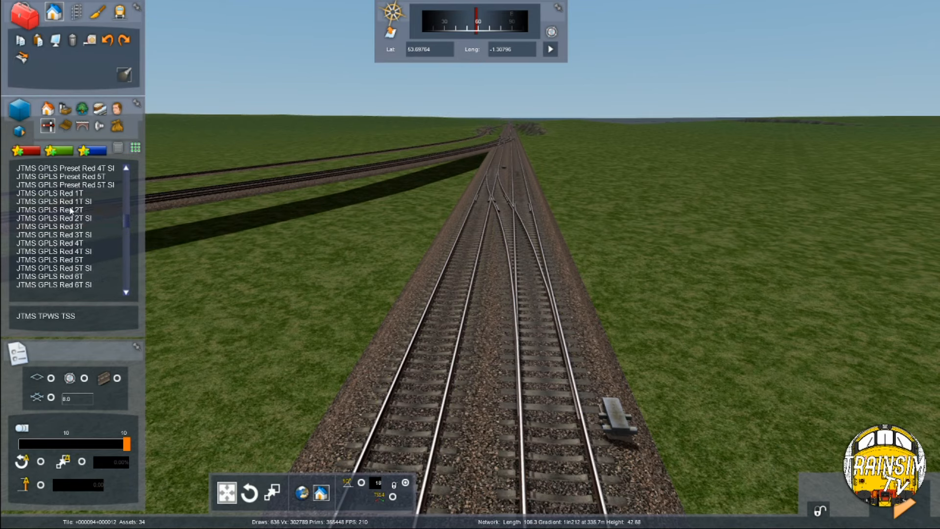
click(68, 209)
Try to place the JTMS GPLS Red 2T signal with its route links beyond the crossovers, and delete it
scroll(565, 315, up, 3)
drag(576, 416, 559, 369)
click(559, 369)
mouse_move(563, 245)
right_down()
mouse_move(567, 188)
mouse_move(570, 198)
mouse_move(533, 254)
mouse_move(549, 207)
right_up()
key(Up)
key(Up)
click(588, 192)
click(727, 199)
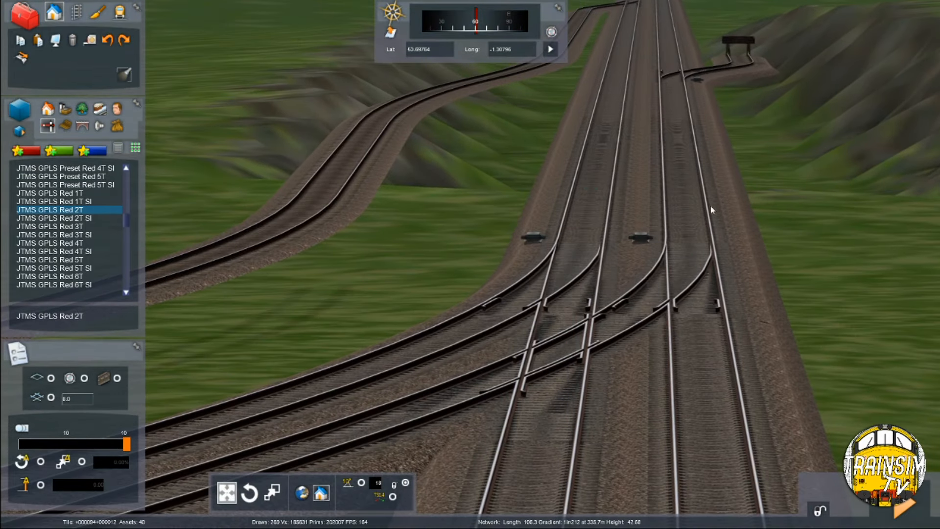
click(553, 259)
key(Down)
mouse_move(553, 260)
right_down()
mouse_move(556, 215)
mouse_move(532, 242)
right_up()
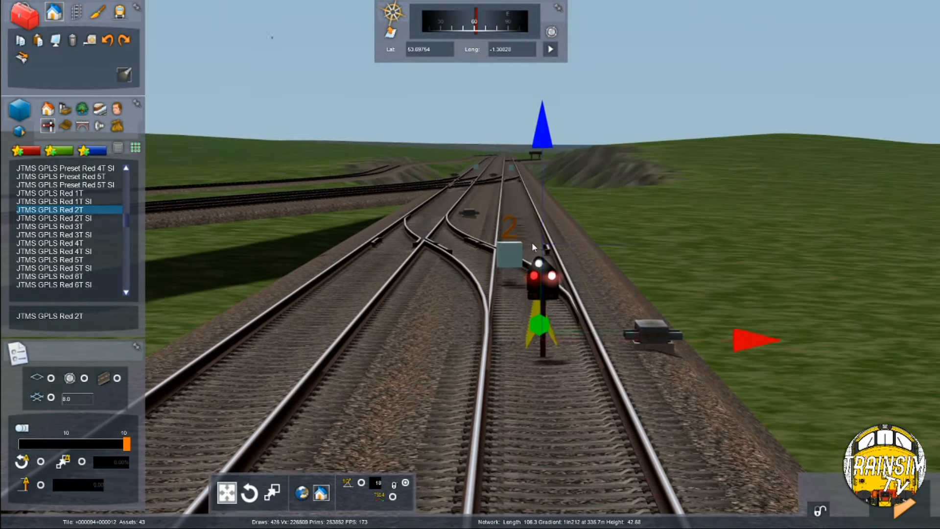
key(Delete)
key(Up)
Place a JTMS GPLS Red 2T signal on the track before the crossovers and set its links on the approach and both routes
click(91, 211)
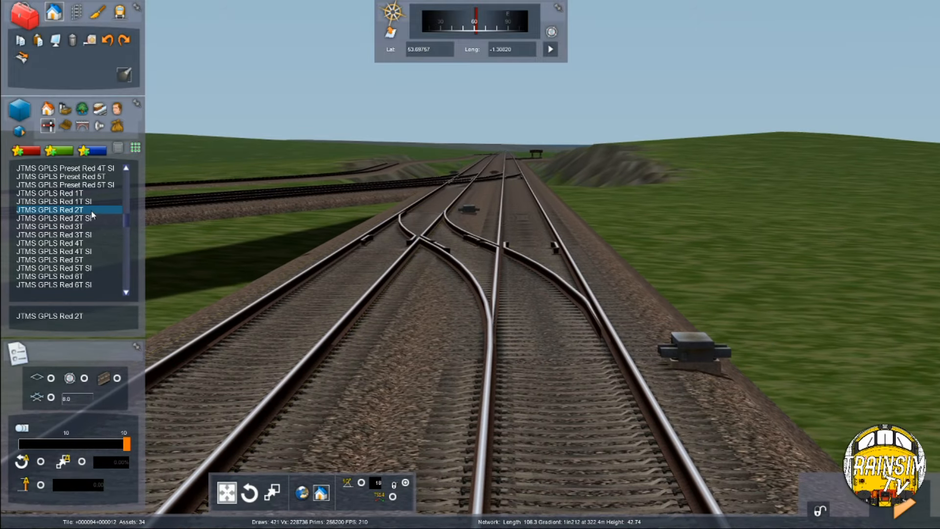
click(555, 363)
right_drag(555, 363, 553, 373)
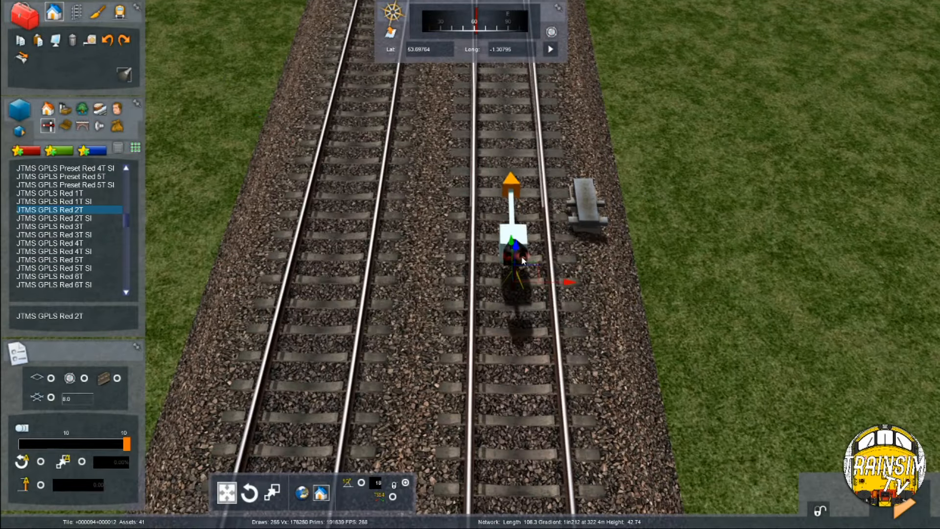
click(512, 278)
right_drag(512, 278, 511, 269)
scroll(572, 296, up, 3)
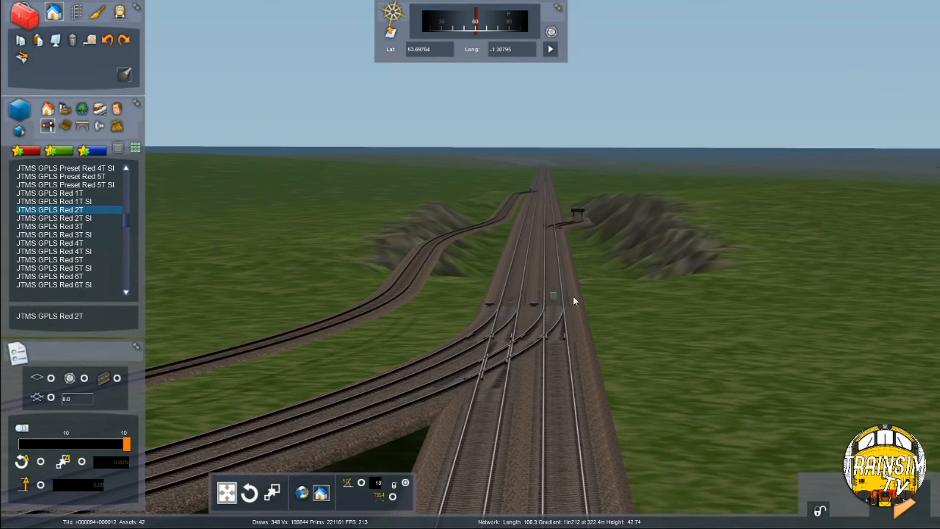
click(522, 280)
right_drag(522, 280, 527, 300)
scroll(523, 299, down, 3)
right_drag(526, 264, 527, 284)
scroll(527, 284, up, 4)
click(523, 264)
right_drag(521, 245, 520, 253)
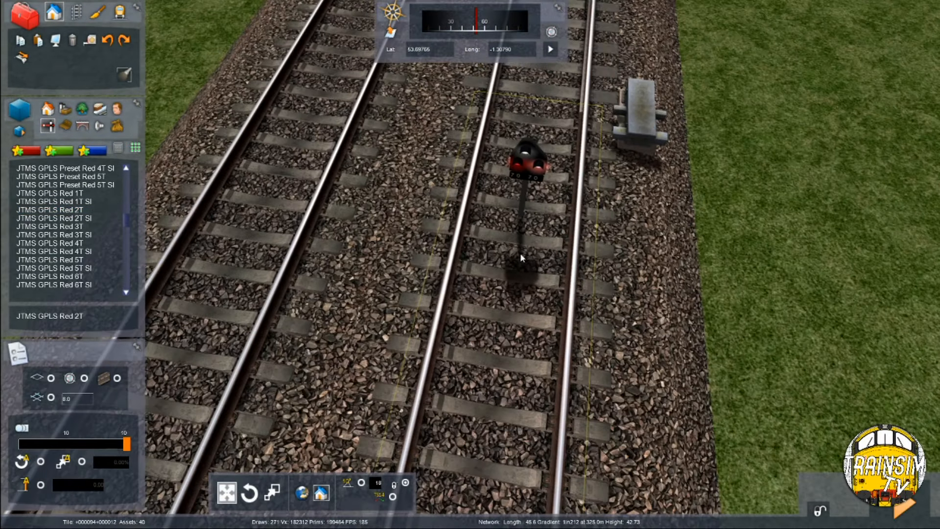
Move the ground signal off the rails into the gap between the two tracks, leaving its link on the track
click(574, 184)
click(576, 225)
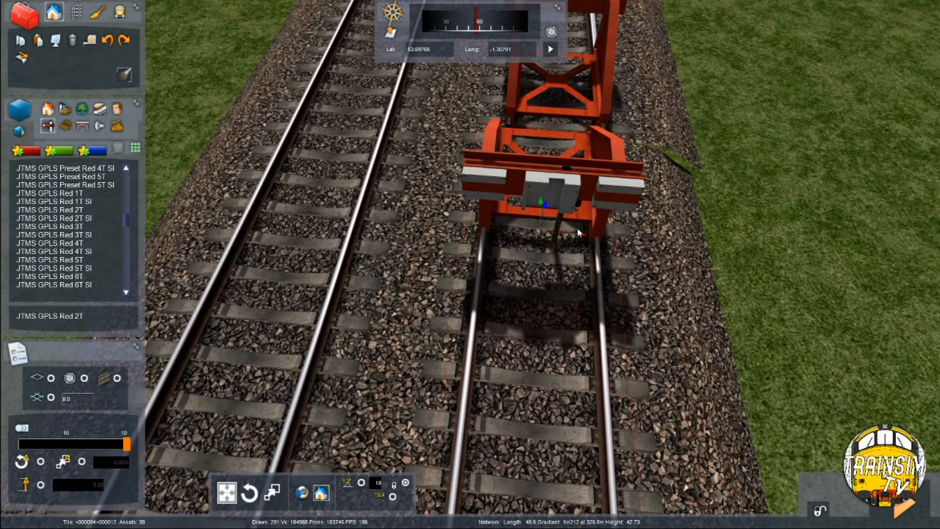
click(567, 194)
right_drag(567, 193, 566, 192)
drag(590, 234, 540, 235)
key(Left)
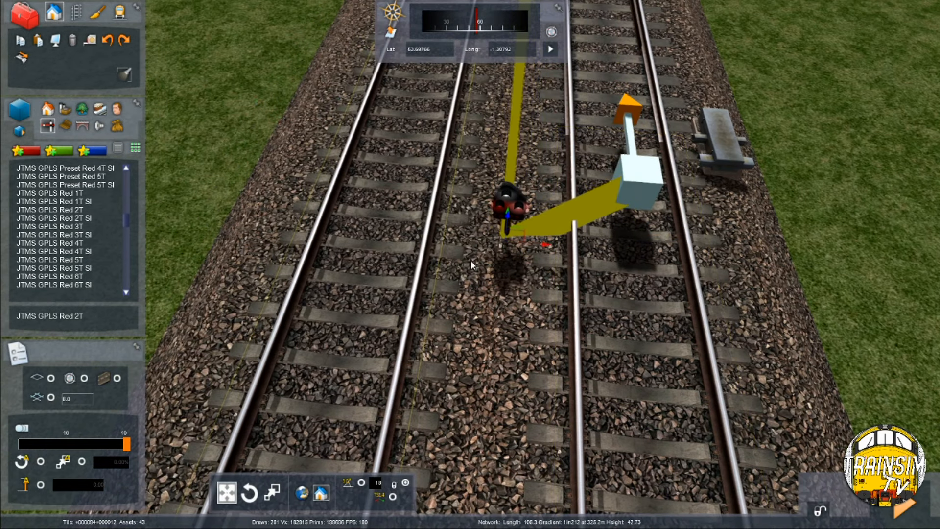
Open the ground signal's properties to inspect its identification fields, and return to the signal
scroll(471, 261, up, 5)
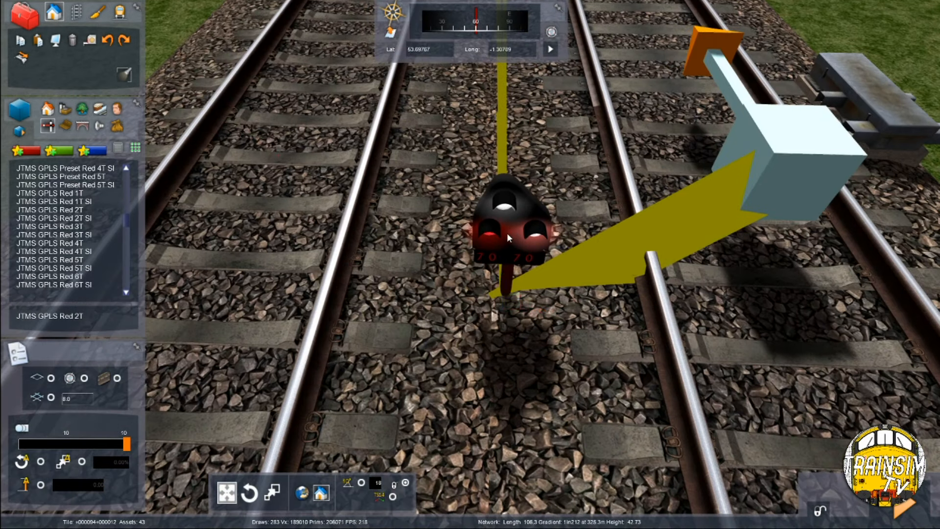
click(506, 233)
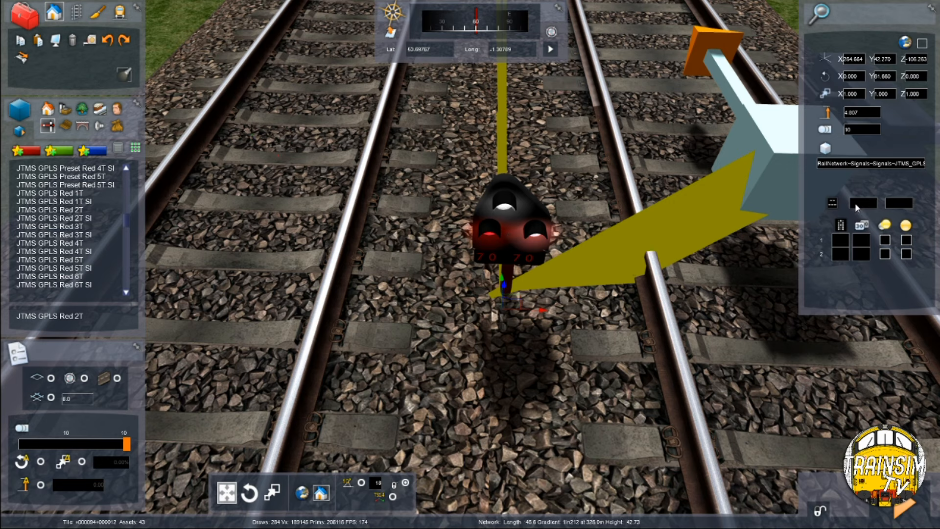
click(894, 205)
click(484, 274)
click(514, 243)
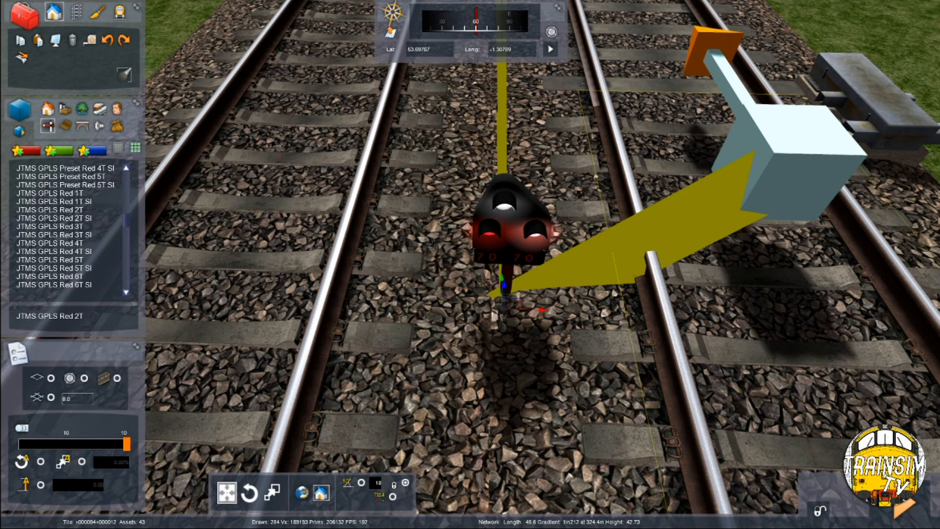
Save the changes to the route and move on along the line towards the junction
right_drag(582, 322, 583, 215)
click(583, 322)
key(Up)
mouse_move(582, 322)
right_down()
mouse_move(583, 289)
mouse_move(583, 323)
right_up()
key(F2)
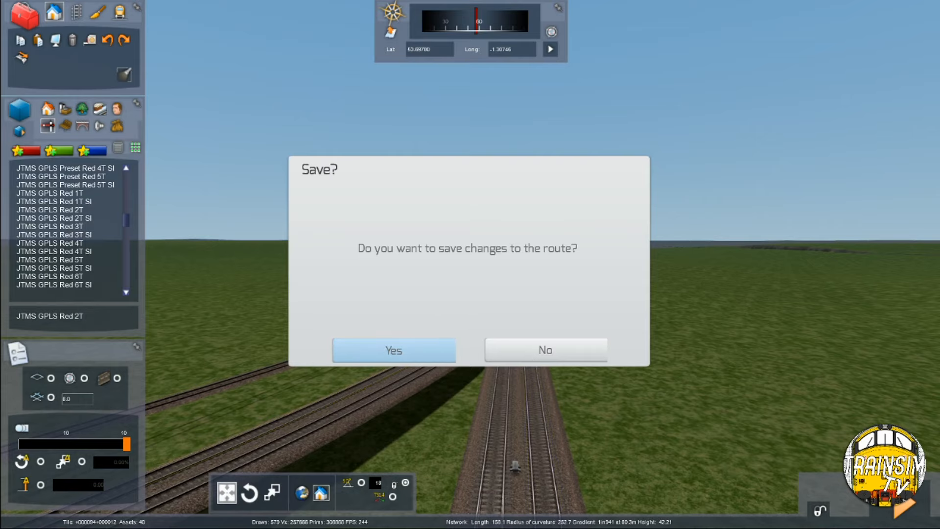
click(394, 350)
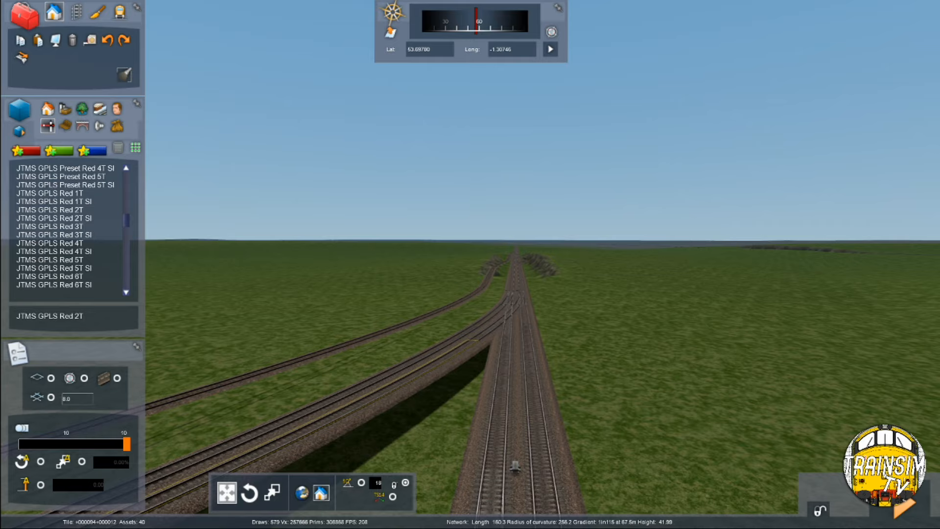
key(Up)
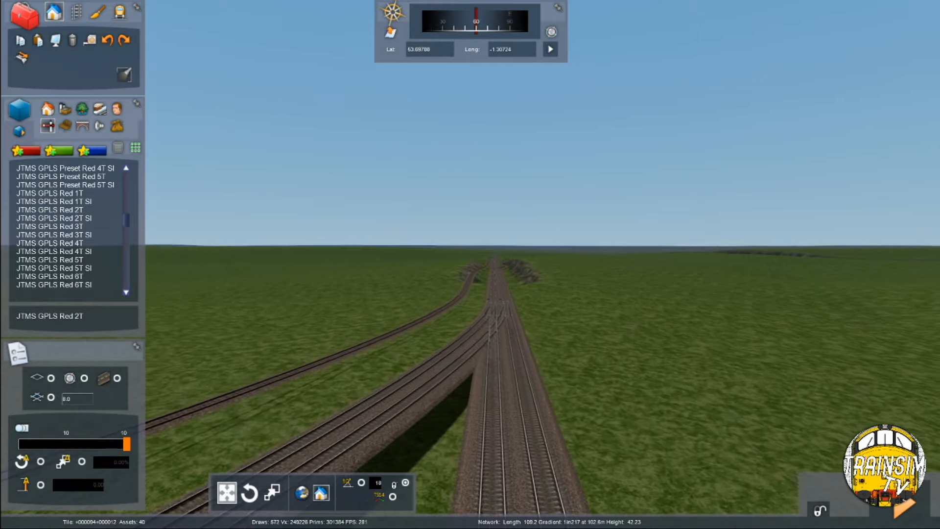
Show the satellite imagery and locate the real signal's position on the approach to the junction
key(Up)
right_drag(573, 250, 763, 230)
key(F8)
key(Down)
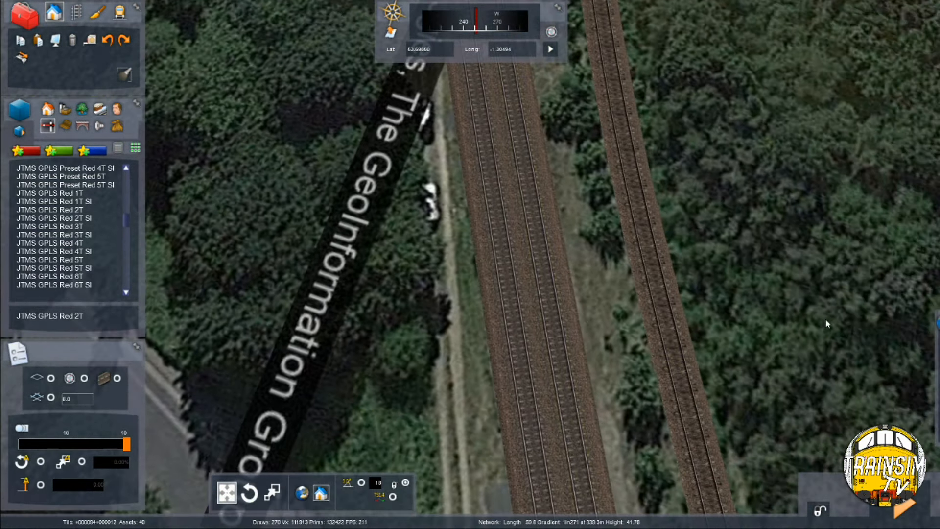
mouse_move(863, 365)
key(Up)
drag(858, 368, 842, 368)
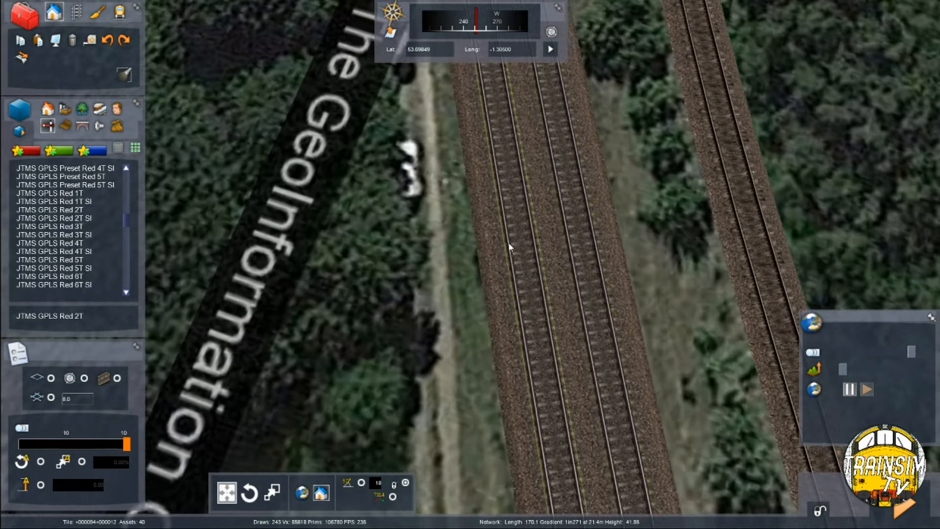
right_drag(508, 246, 482, 247)
key(Up)
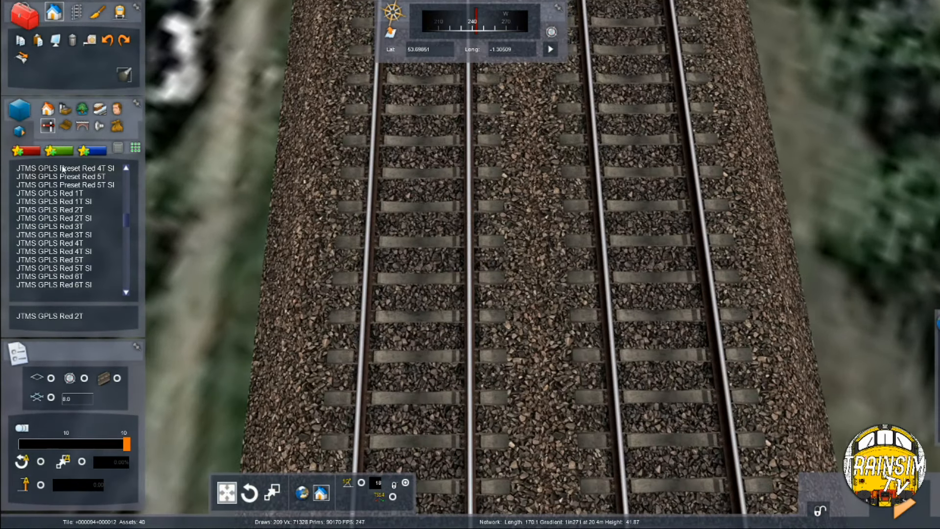
Place a JTMS L4A 2T F4 signal beside the approach track before the junction, with its first link on that track
scroll(38, 235, down, 10)
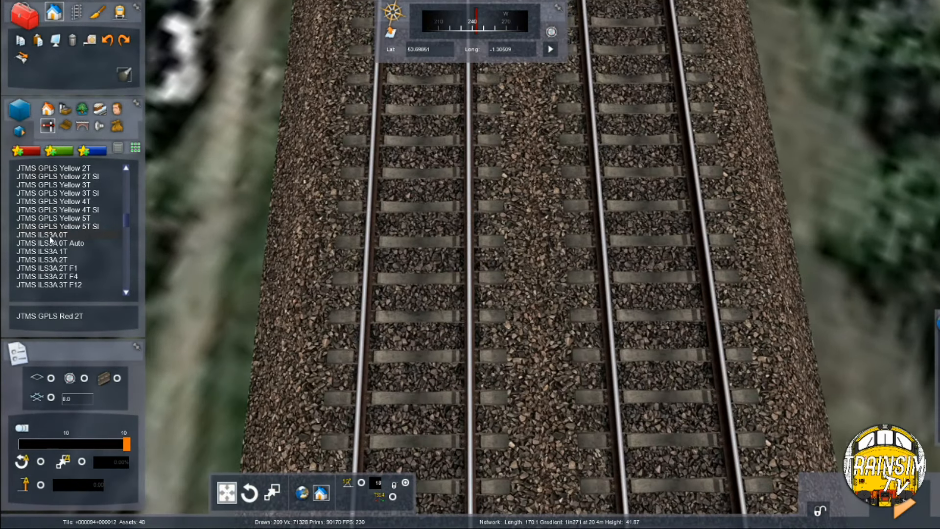
scroll(38, 235, down, 15)
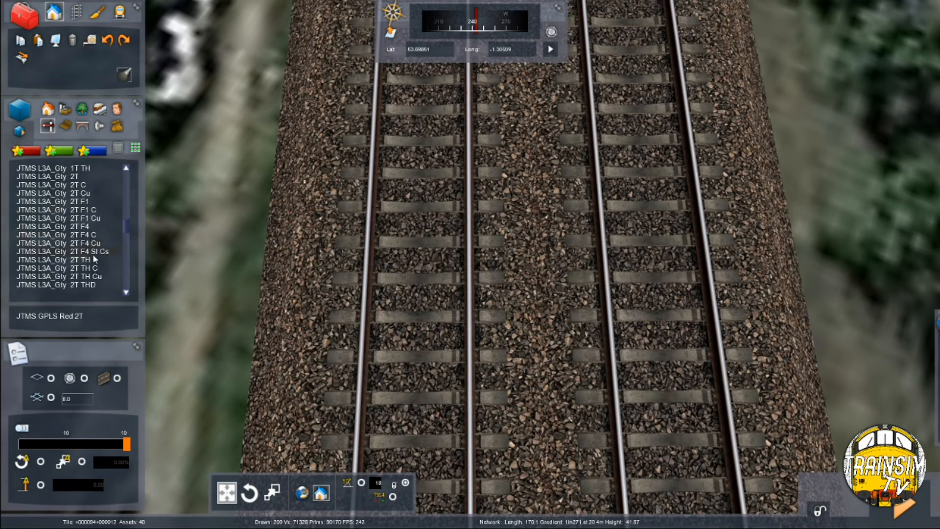
scroll(77, 265, down, 10)
scroll(77, 261, down, 15)
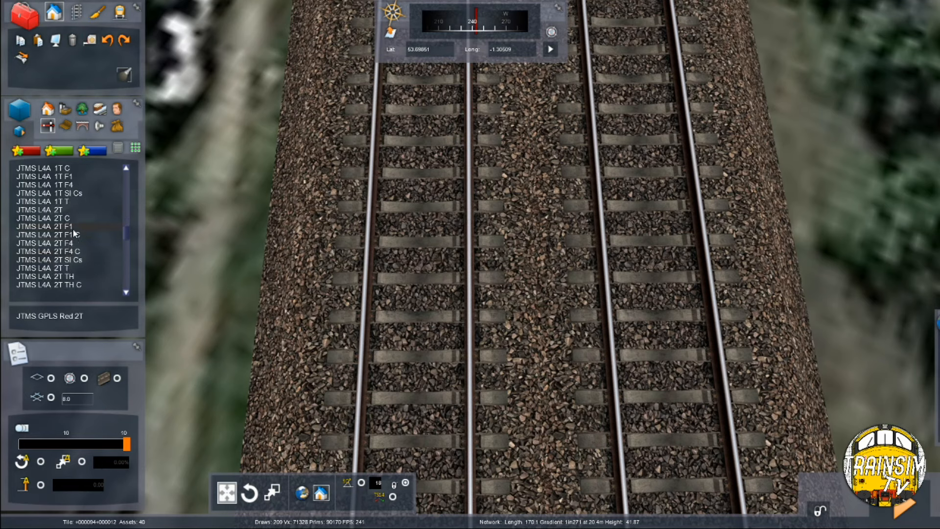
click(72, 243)
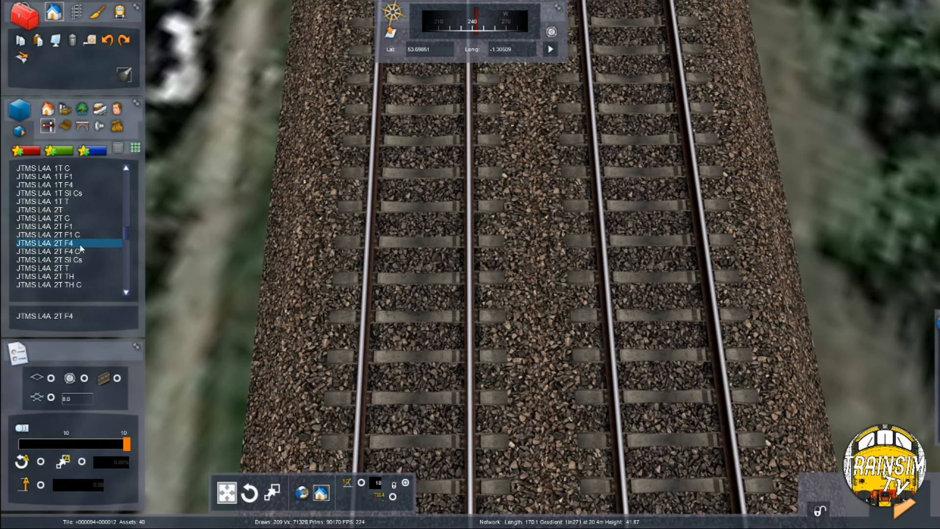
key(Left)
key(Left)
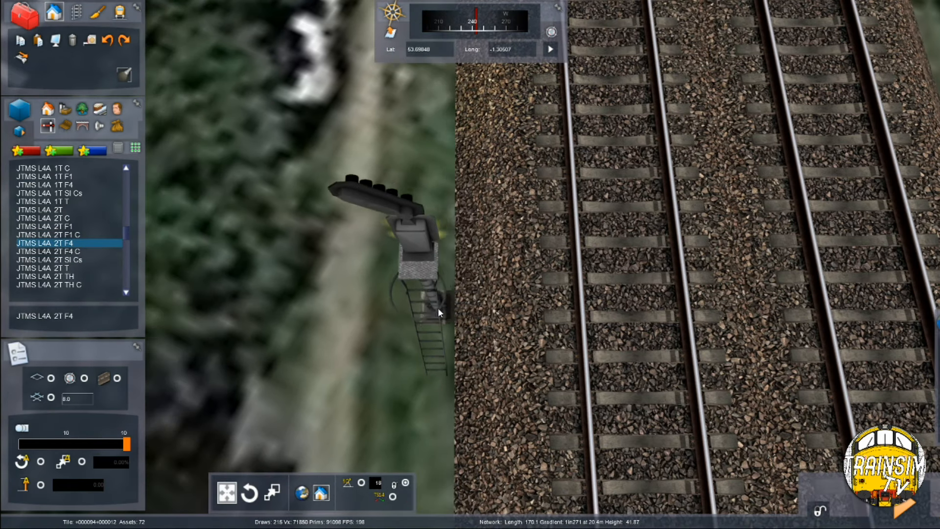
click(461, 290)
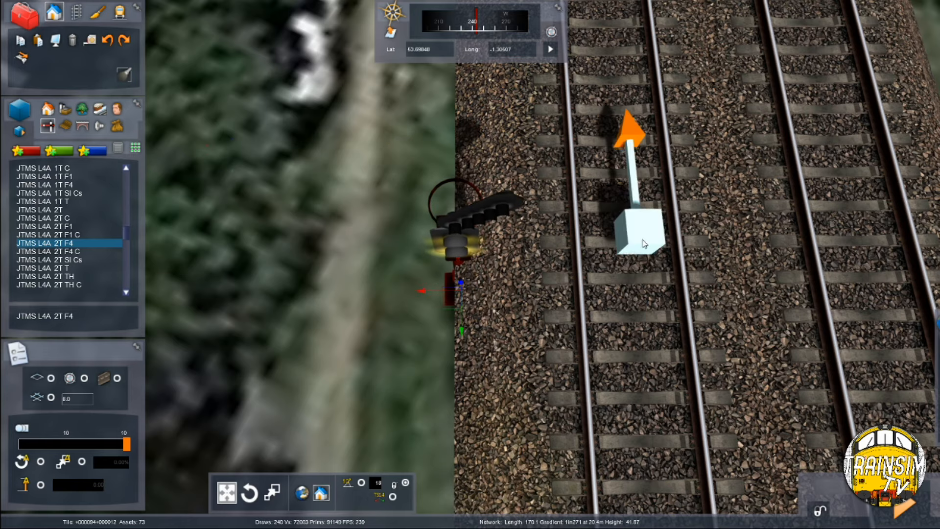
click(625, 210)
Place the signal's next link on the straight route, just beyond the far crossover
mouse_move(625, 210)
right_down()
mouse_move(622, 162)
mouse_move(520, 126)
right_up()
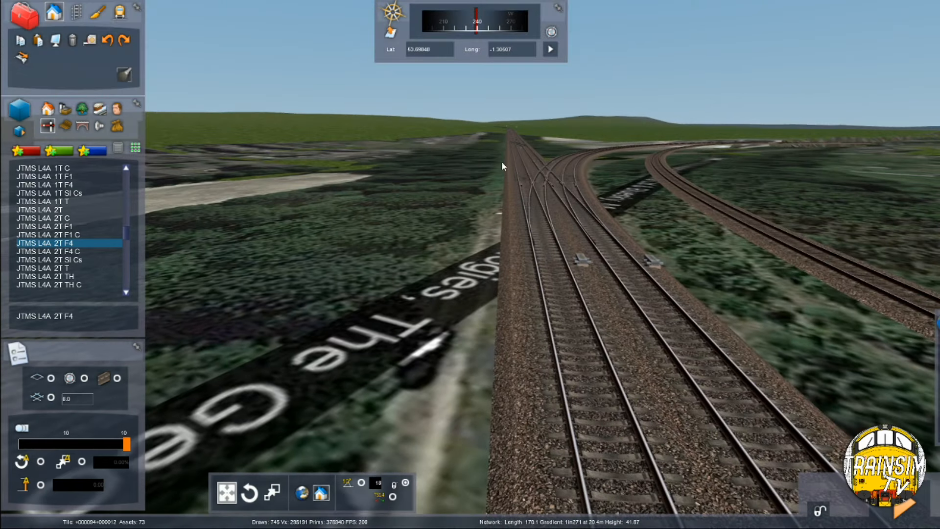
key(Up)
right_drag(502, 160, 521, 164)
key(Up)
right_drag(454, 164, 450, 210)
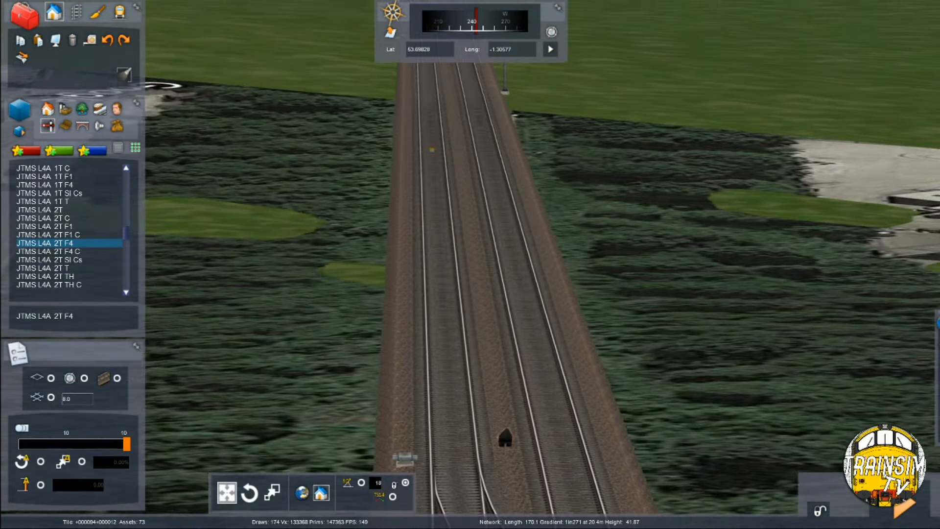
key(Down)
click(448, 309)
mouse_move(448, 309)
right_down()
mouse_move(442, 256)
mouse_move(447, 284)
right_up()
key(Down)
right_drag(427, 230, 419, 208)
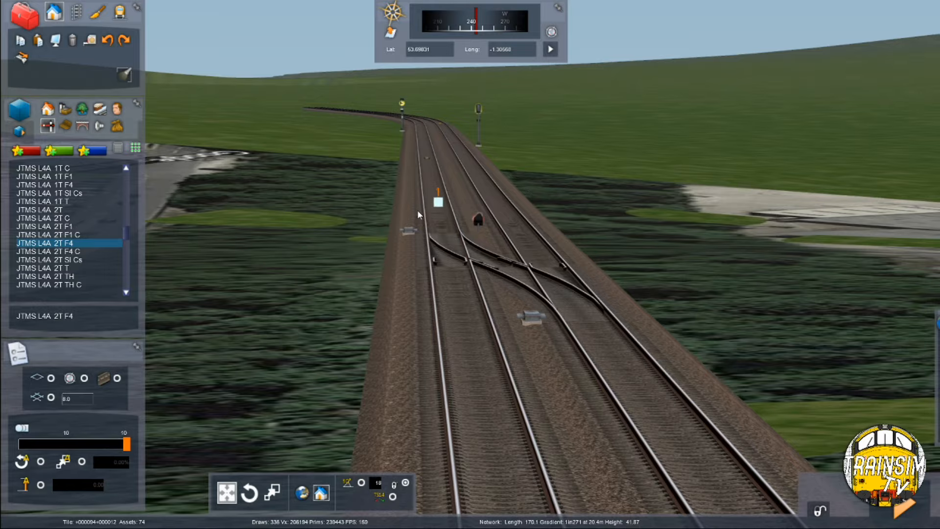
click(418, 193)
Locate the end of the diverging route's junction against the satellite imagery and place the signal's last link there
key(Down)
mouse_move(434, 312)
right_down()
mouse_move(434, 325)
mouse_move(370, 259)
mouse_move(460, 298)
mouse_move(514, 308)
right_up()
key(Down)
key(Up)
right_drag(405, 196, 406, 250)
key(Left)
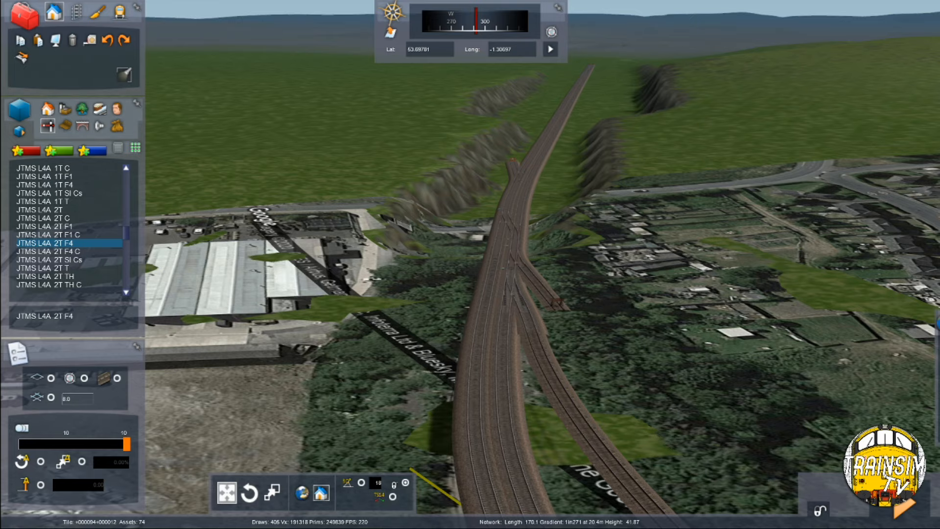
key(Up)
mouse_move(920, 372)
key(Left)
drag(865, 370, 865, 369)
key(Down)
mouse_move(865, 369)
right_down()
mouse_move(865, 416)
mouse_move(865, 353)
right_up()
key(Up)
right_drag(494, 303, 499, 441)
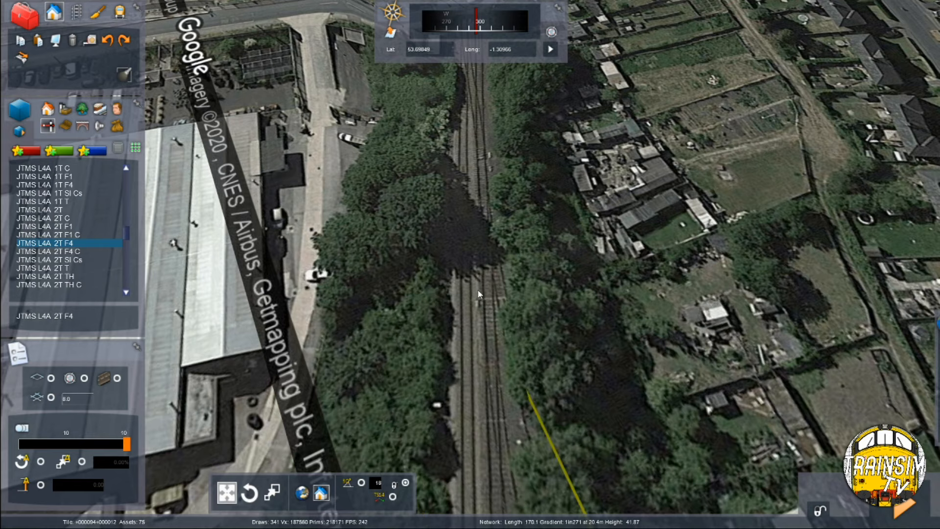
right_drag(462, 315, 279, 245)
key(F8)
right_drag(462, 294, 462, 334)
key(Up)
click(549, 372)
Return to the new signal and shift its post along the line and outwards to the edge of the ballast
mouse_move(653, 222)
right_down()
mouse_move(585, 151)
mouse_move(582, 164)
mouse_move(685, 230)
mouse_move(832, 274)
mouse_move(846, 269)
right_up()
key(Up)
key(Up)
key(Down)
key(Up)
right_click(689, 260)
click(434, 346)
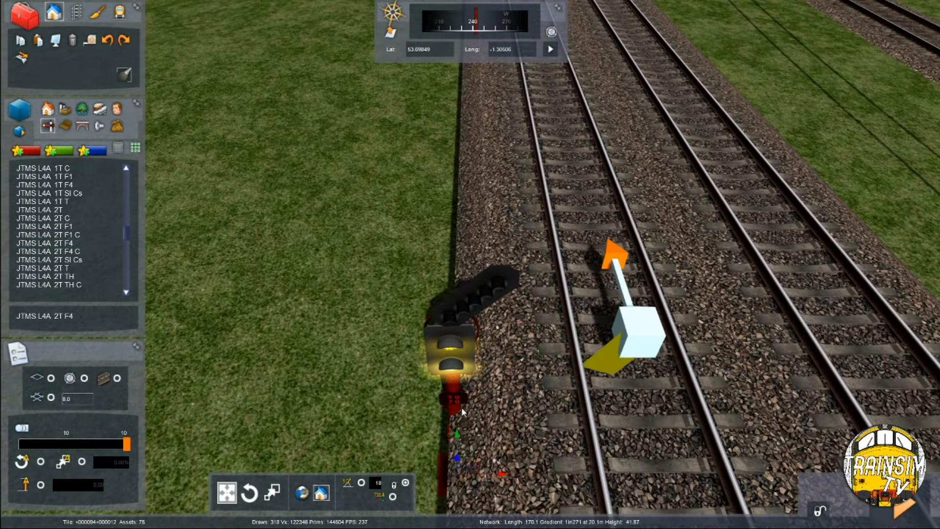
drag(457, 451, 459, 392)
drag(456, 336, 425, 338)
key(Up)
right_drag(424, 383, 424, 430)
key(Down)
Identify the new signal with the prefix P and the number 360
click(447, 273)
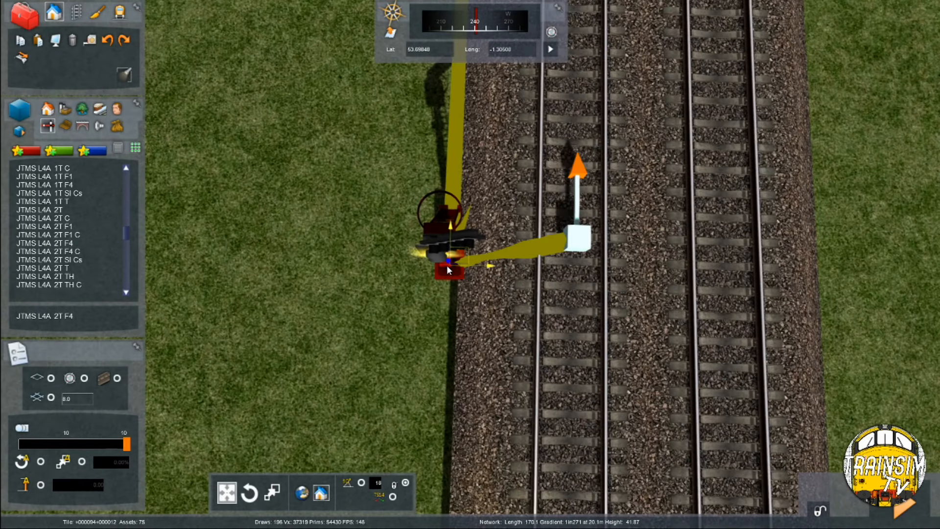
mouse_move(834, 179)
click(853, 204)
text(P)
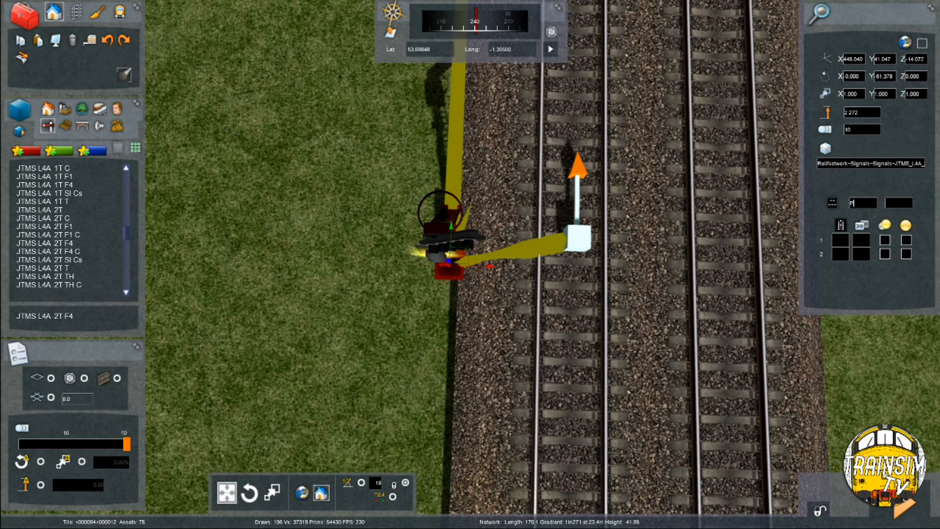
click(897, 206)
text(360)
Try 20 as the second value for the signal's link 2, leaving that link's first value empty
click(835, 260)
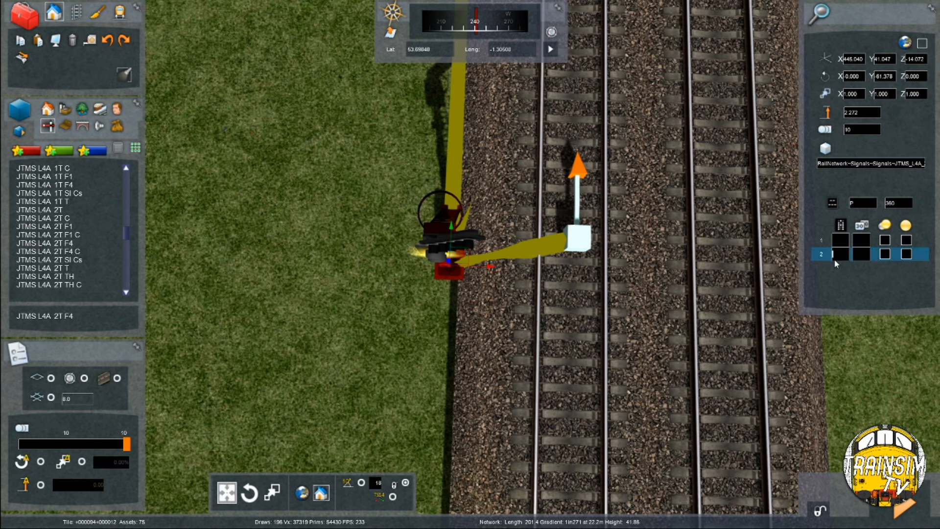
key(BackSpace)
key(BackSpace)
click(868, 252)
text(20)
Clear the value 20 from the signal's link 2
right_drag(672, 275, 670, 272)
key(Down)
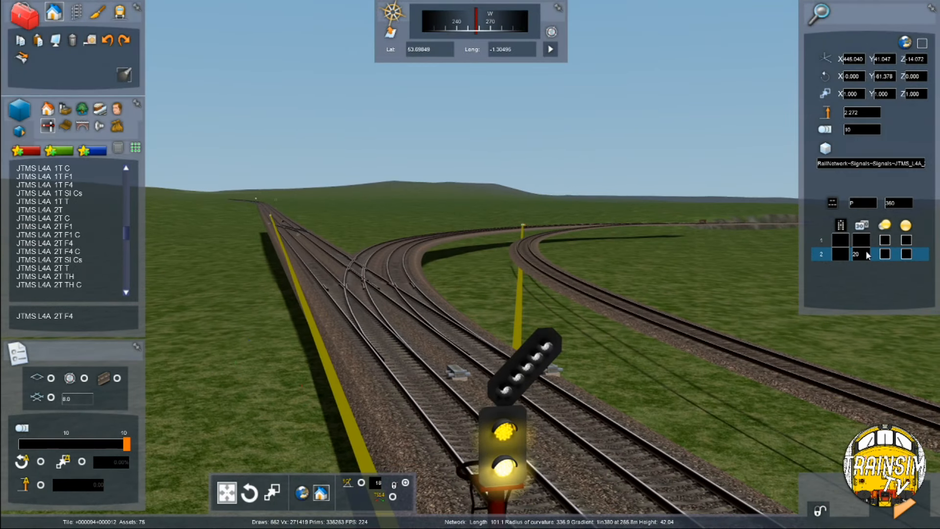
key(Down)
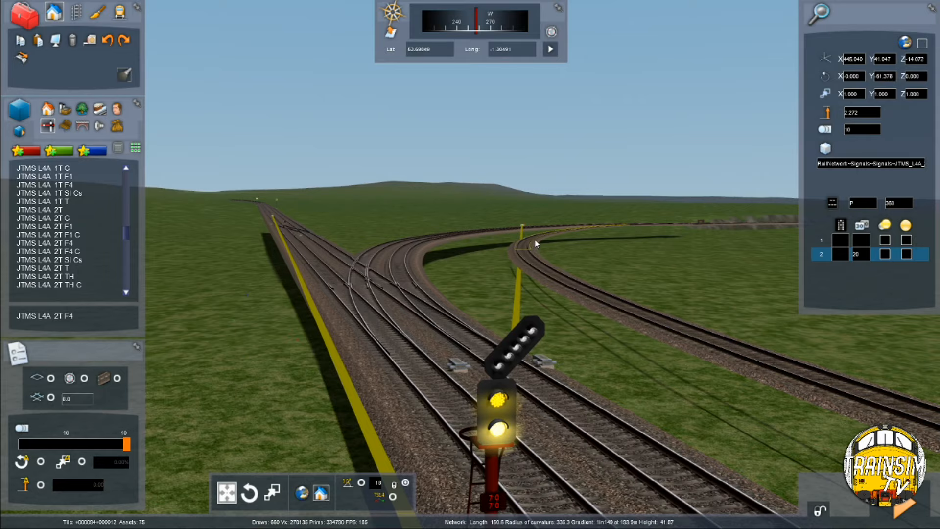
right_drag(530, 285, 510, 293)
key(Down)
key(Up)
key(Right)
right_drag(783, 284, 786, 304)
key(Down)
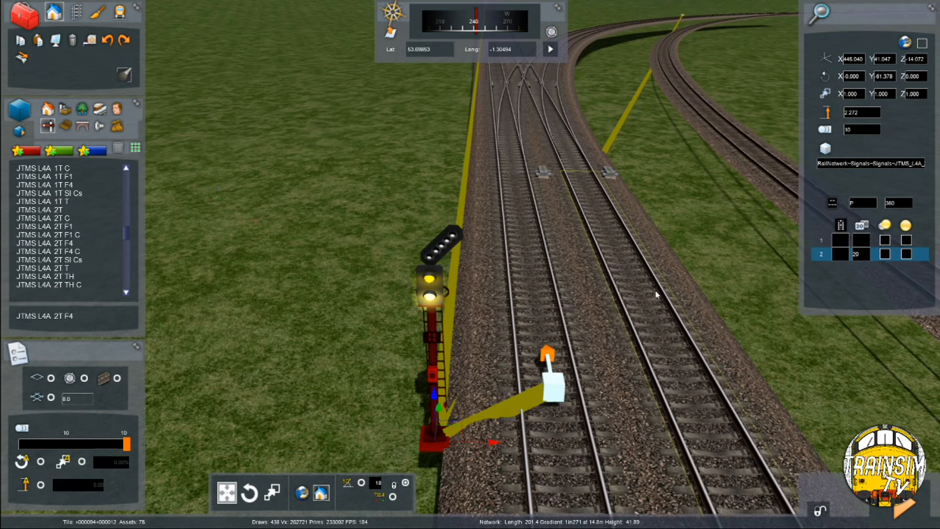
key(Up)
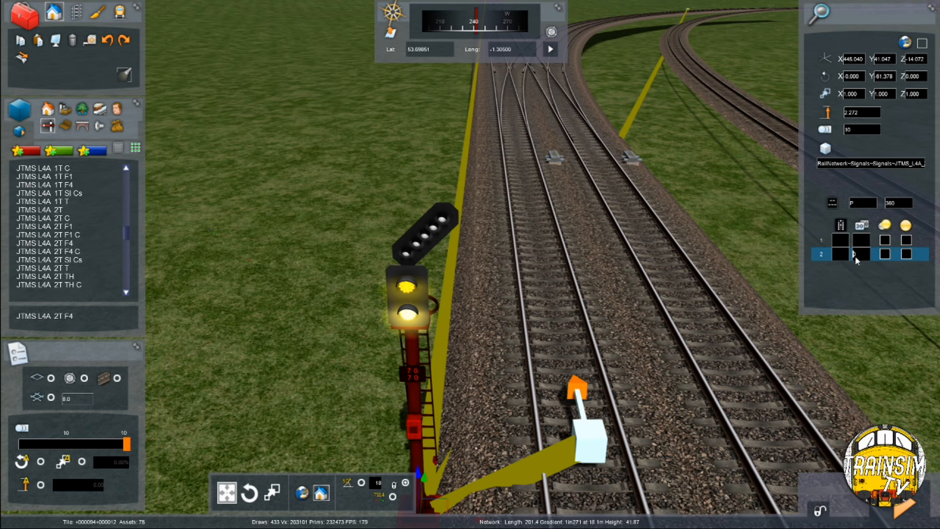
key(Delete)
Place a JTMS TPWS TSS grid and its link between the rails beside the new signal, and fine-tune its position
scroll(430, 211, down, 5)
right_drag(430, 211, 538, 308)
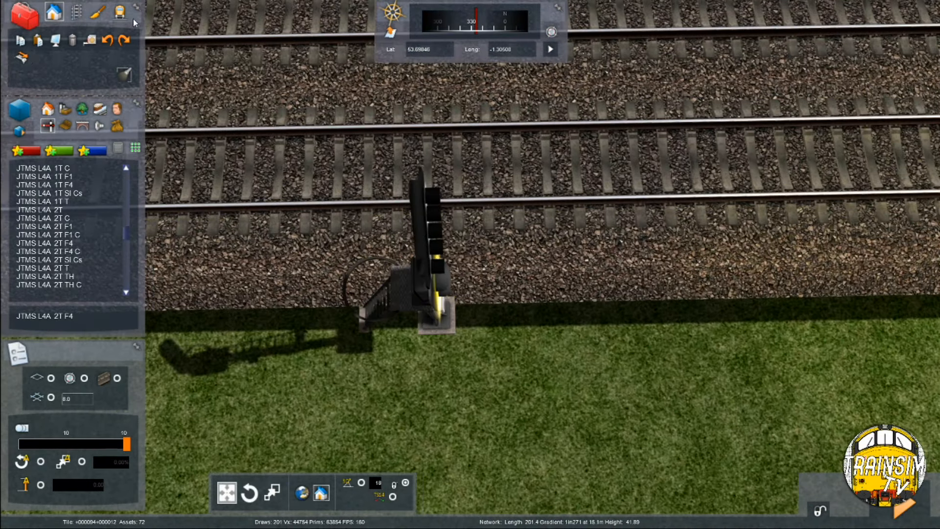
click(76, 12)
click(55, 10)
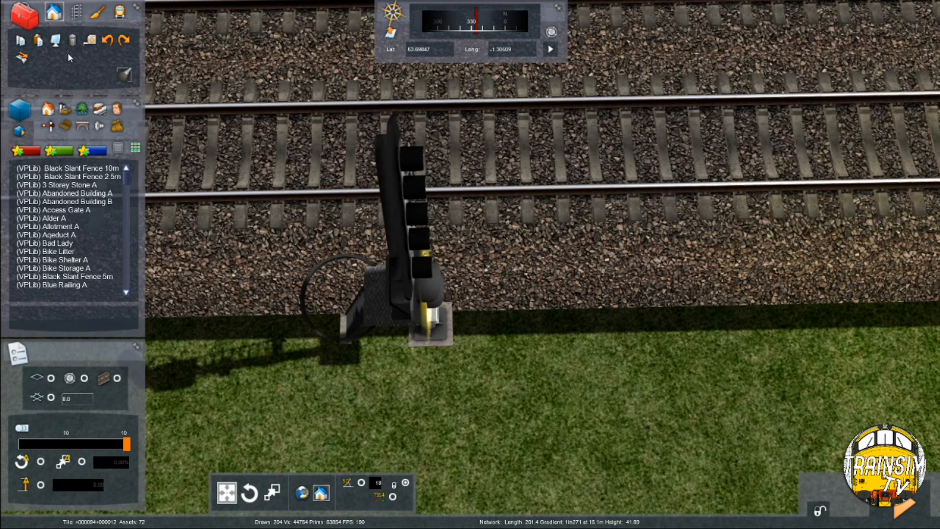
click(35, 152)
click(63, 177)
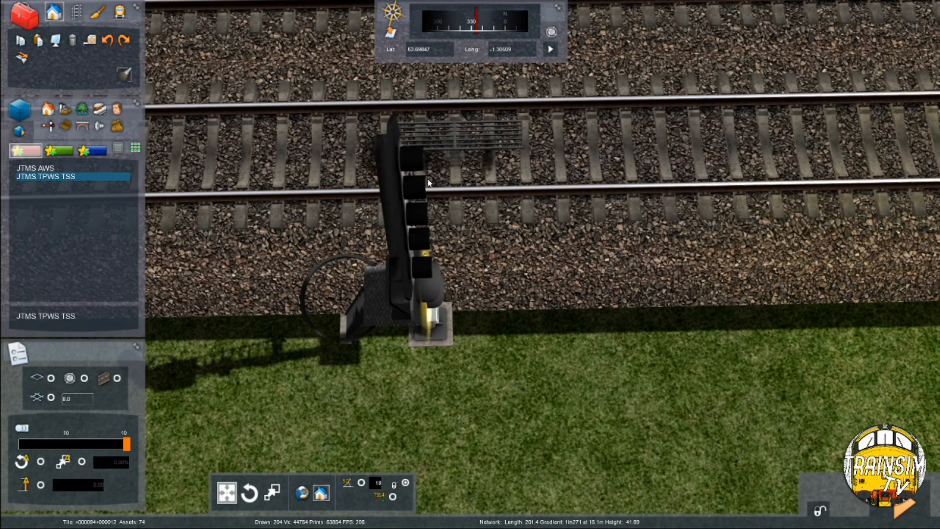
click(442, 164)
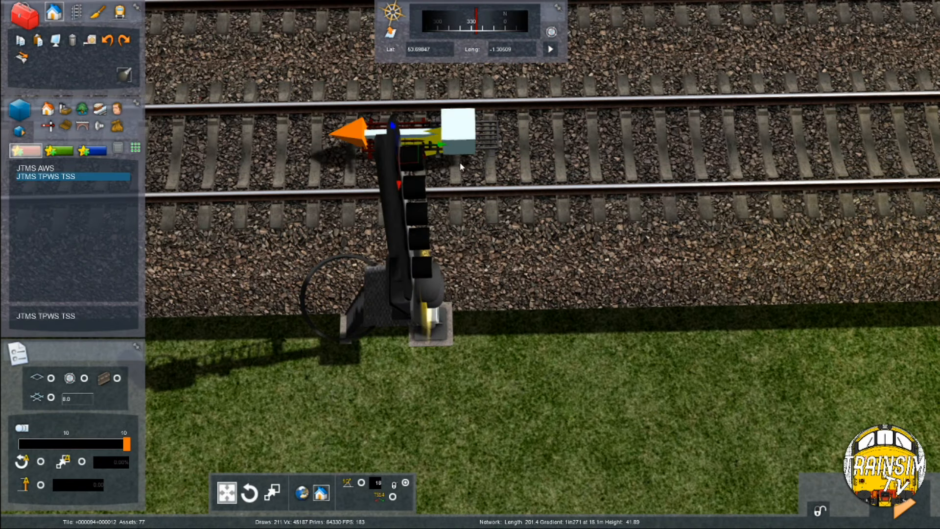
click(467, 140)
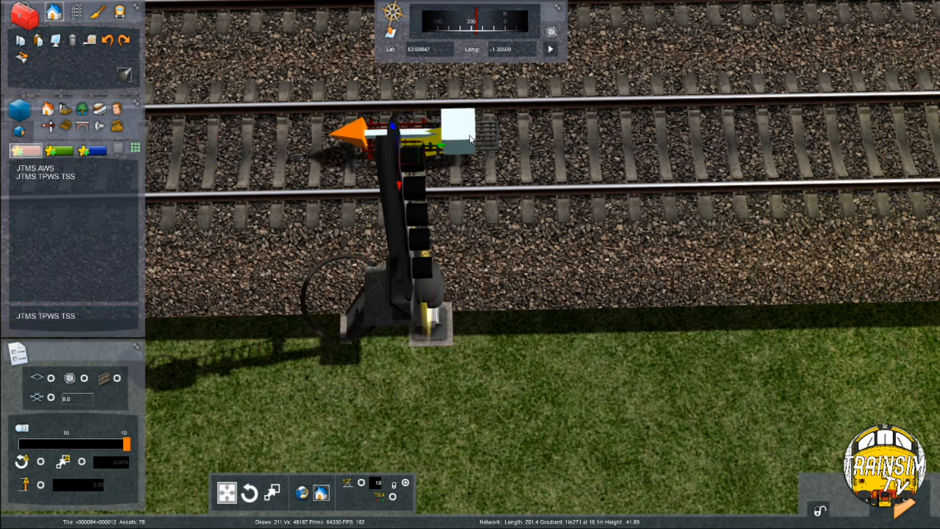
shift+drag(469, 140, 470, 137)
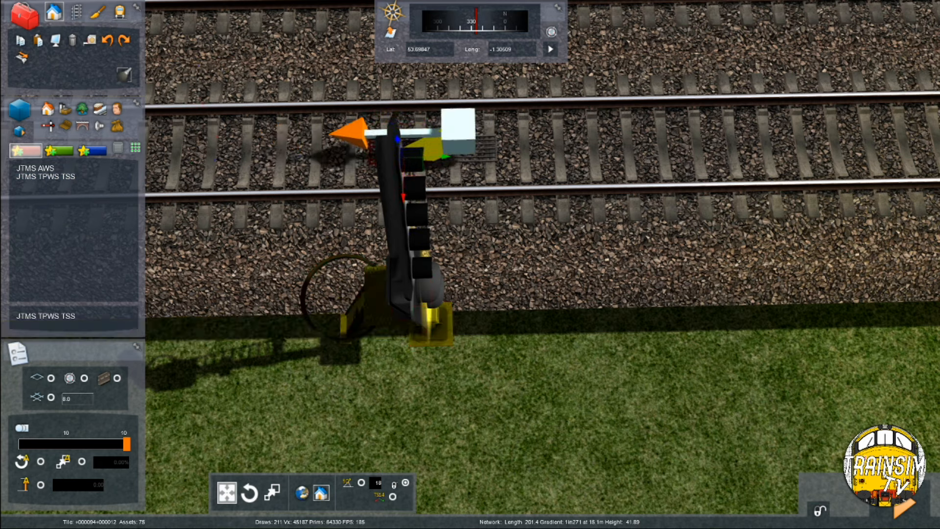
click(434, 245)
Compare the link positions of the TPWS grid and the new signal on the track
right_drag(480, 213, 480, 128)
key(Down)
key(Right)
right_drag(481, 195, 484, 231)
key(Down)
click(600, 247)
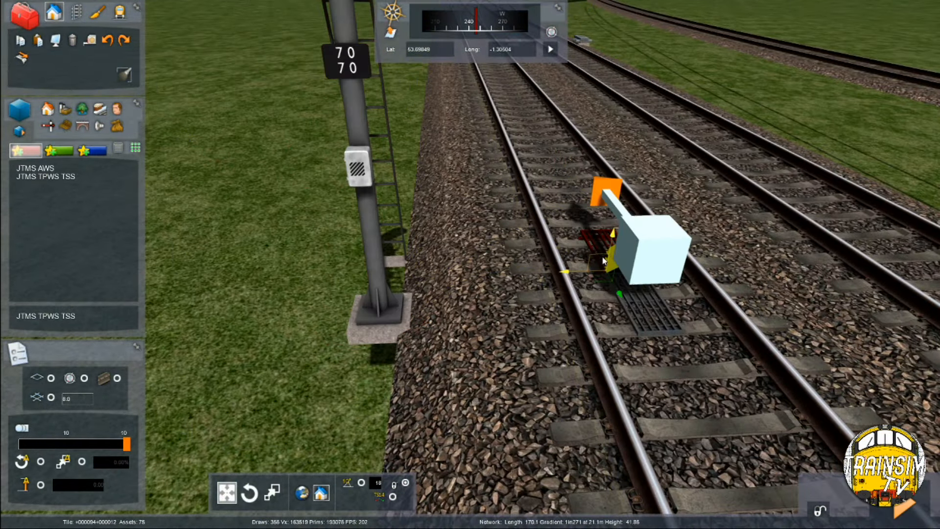
click(365, 240)
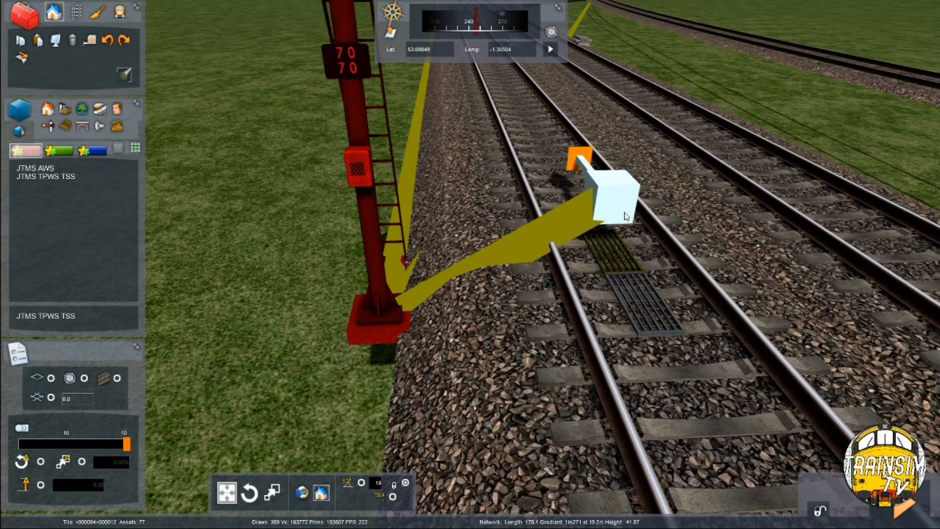
click(629, 250)
click(522, 279)
key(Left)
mouse_move(523, 279)
right_down()
mouse_move(548, 249)
mouse_move(660, 279)
mouse_move(505, 283)
right_up()
key(Down)
Measure along the approach track from the new signal back towards the siding crossover, and remove the measurement
click(75, 12)
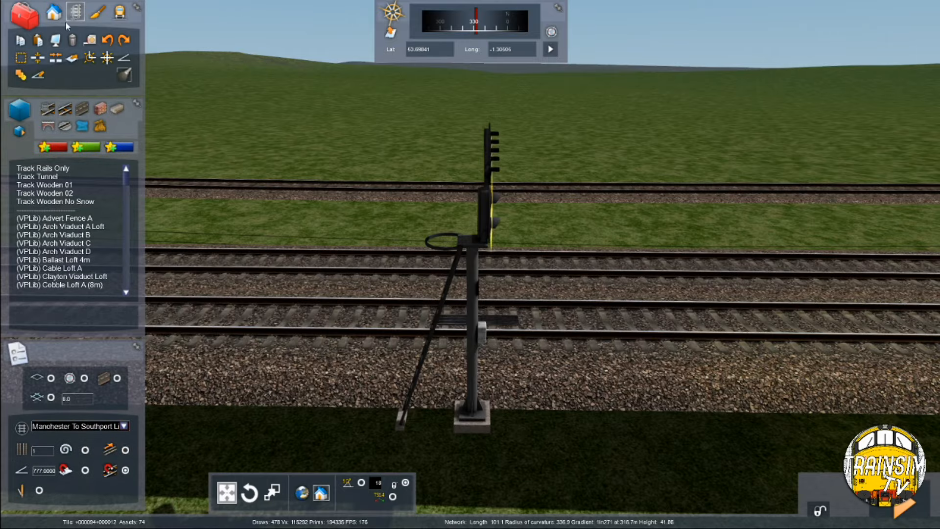
key(Up)
click(20, 54)
click(460, 321)
key(Right)
right_drag(498, 323, 506, 284)
click(495, 295)
key(F8)
right_drag(492, 342, 465, 440)
key(Down)
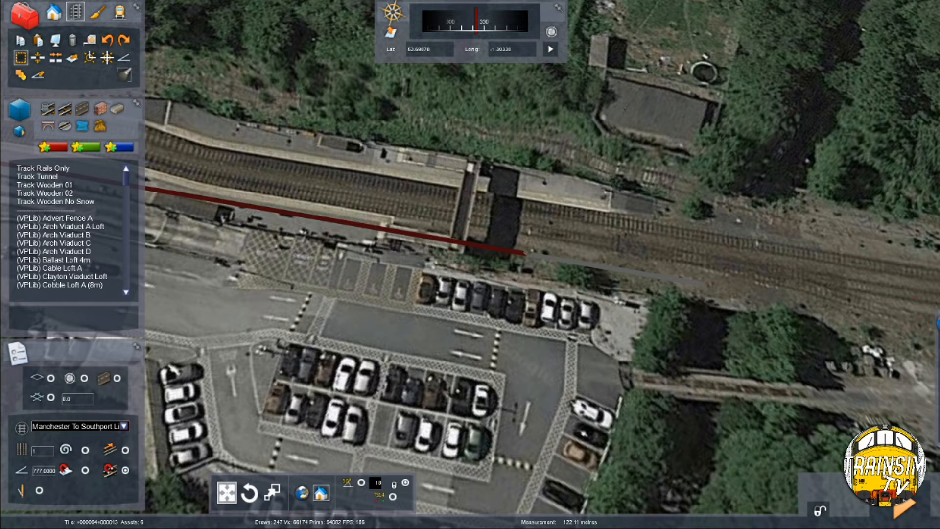
scroll(521, 242, up, 5)
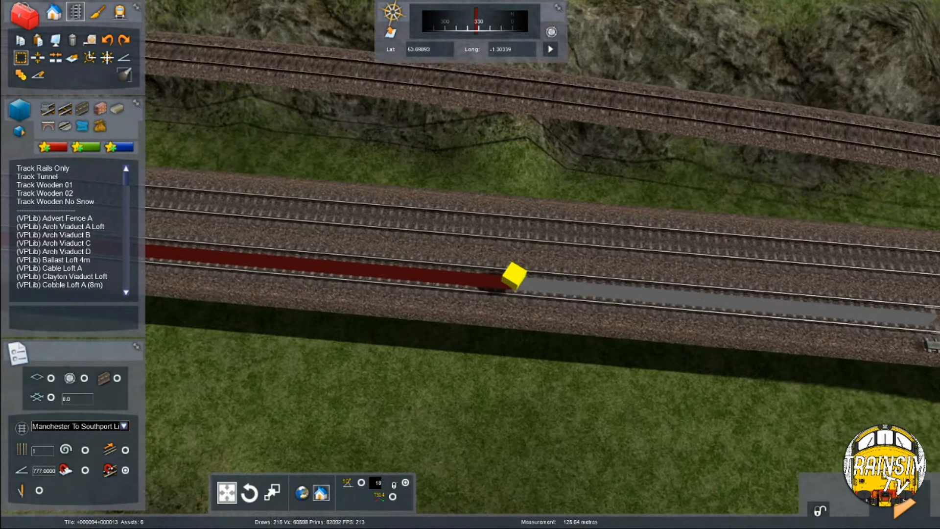
scroll(518, 259, up, 3)
key(Delete)
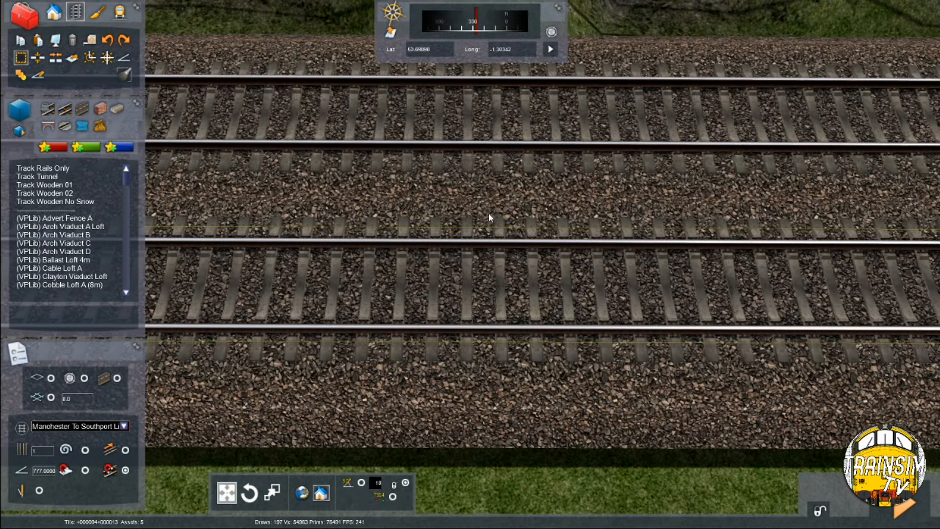
click(54, 11)
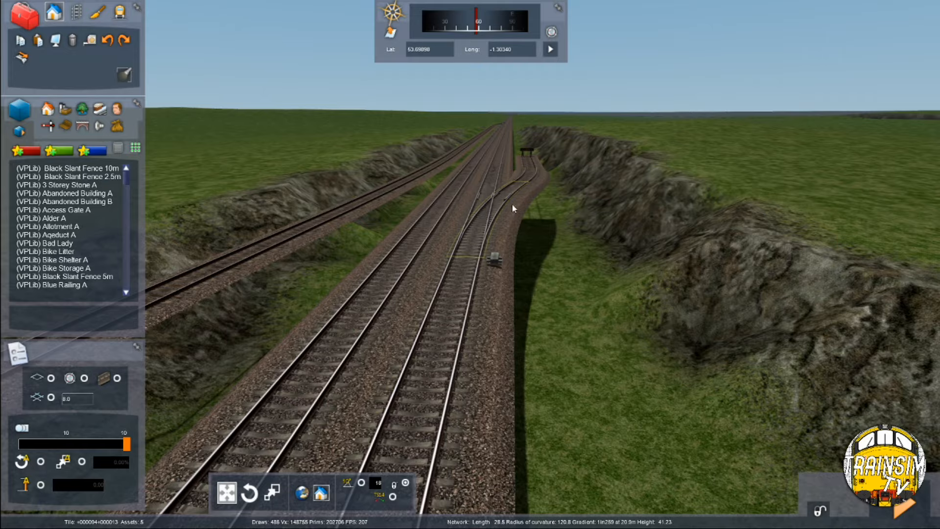
right_drag(513, 218, 306, 288)
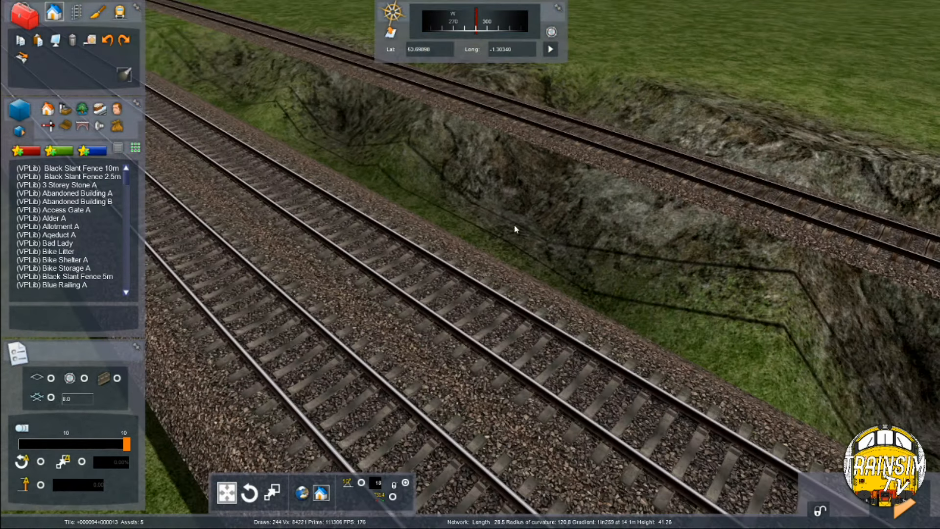
right_drag(458, 272, 521, 284)
click(27, 150)
click(49, 169)
click(440, 333)
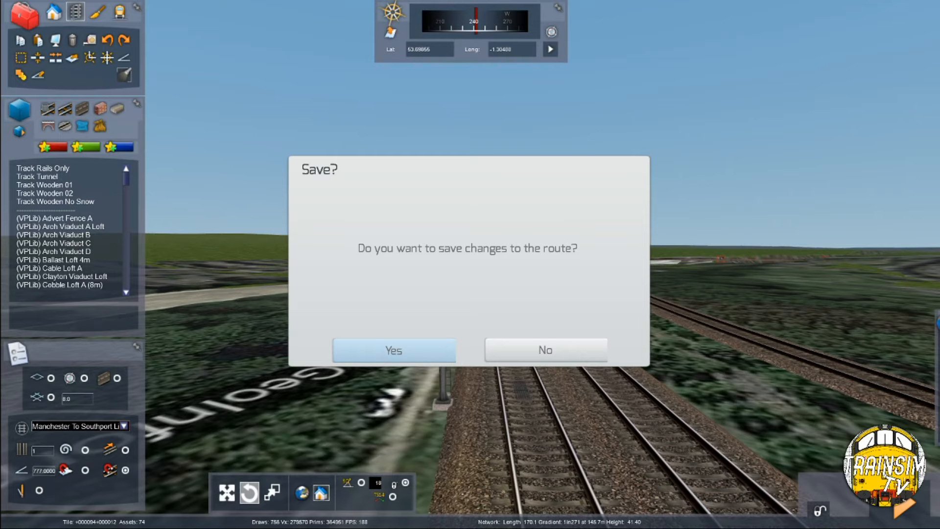
Save the changes to the route
key(Return)
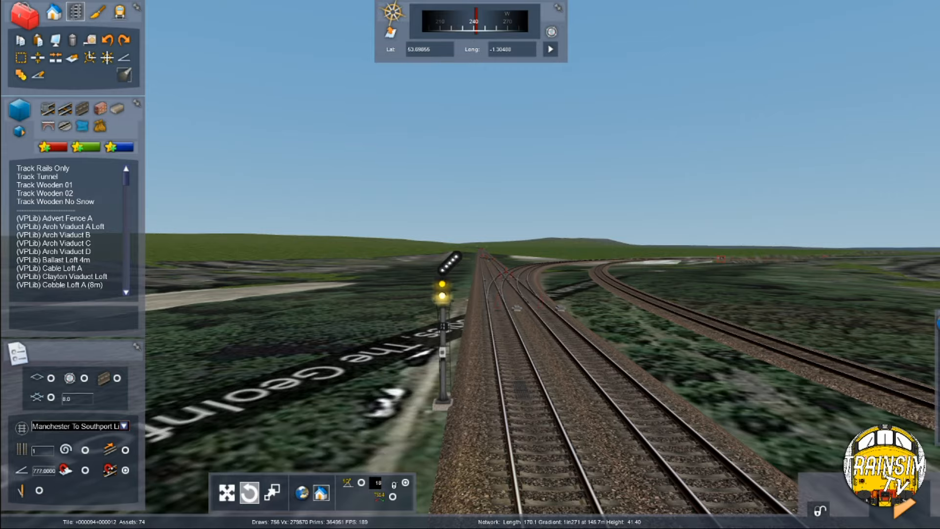
Raise the satellite map overlay above the station tracks and examine the imagery for the ground signal's real position
right_drag(503, 373, 566, 361)
key(Up)
right_drag(619, 284, 604, 343)
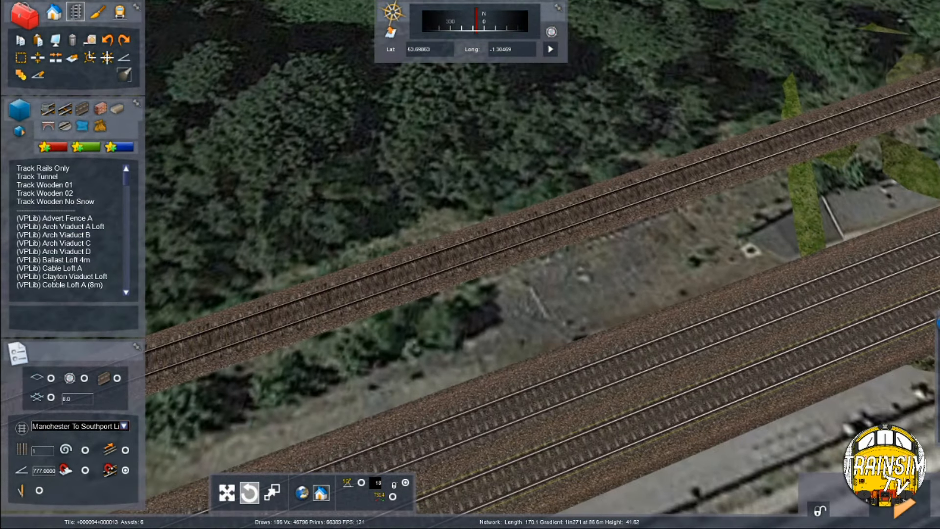
key(Right)
mouse_move(920, 362)
drag(843, 368, 848, 368)
right_drag(719, 343, 630, 333)
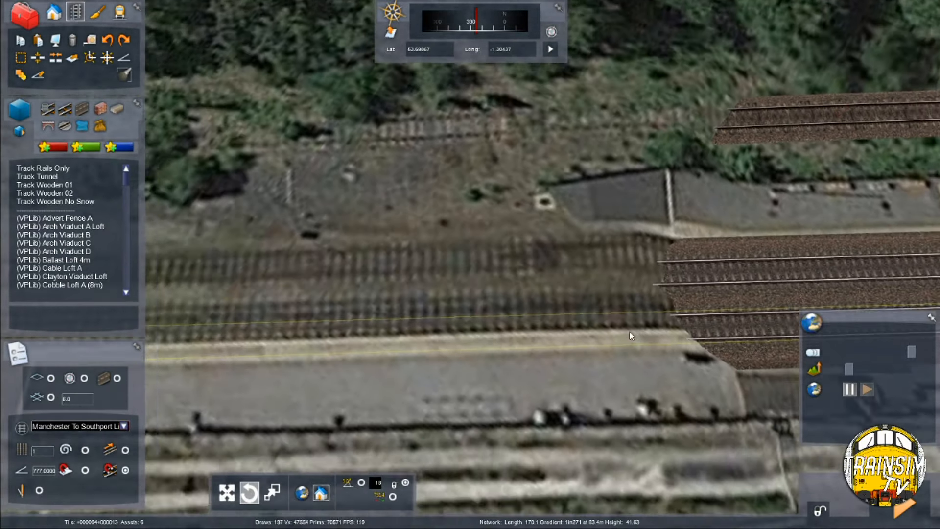
scroll(588, 309, down, 5)
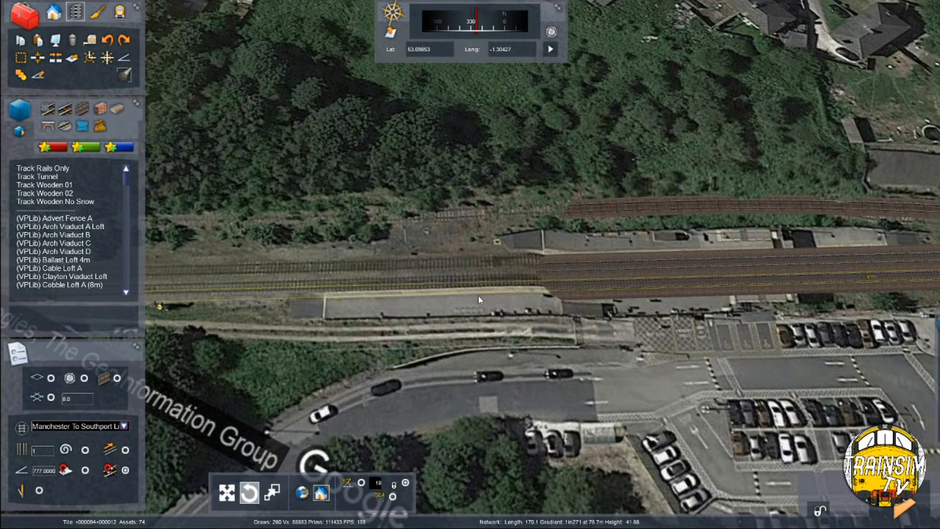
scroll(705, 264, up, 4)
right_drag(705, 264, 658, 313)
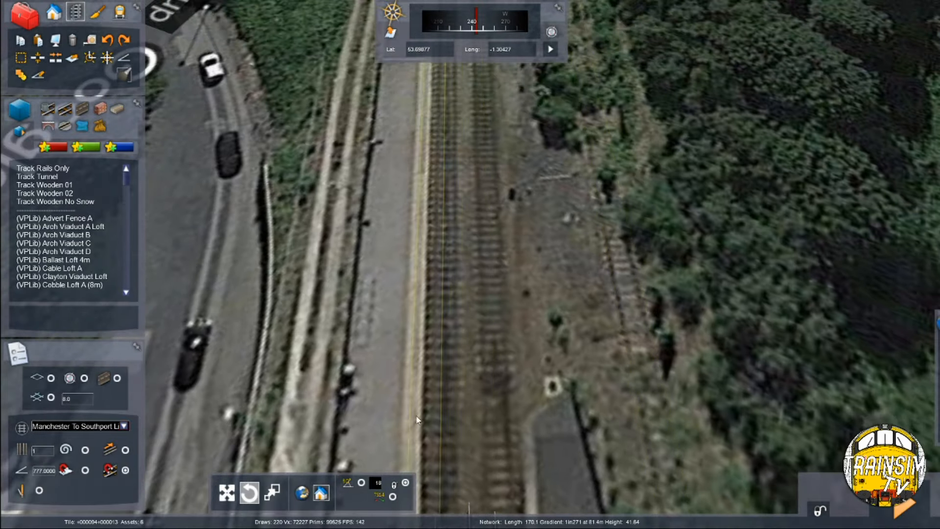
scroll(381, 456, down, 10)
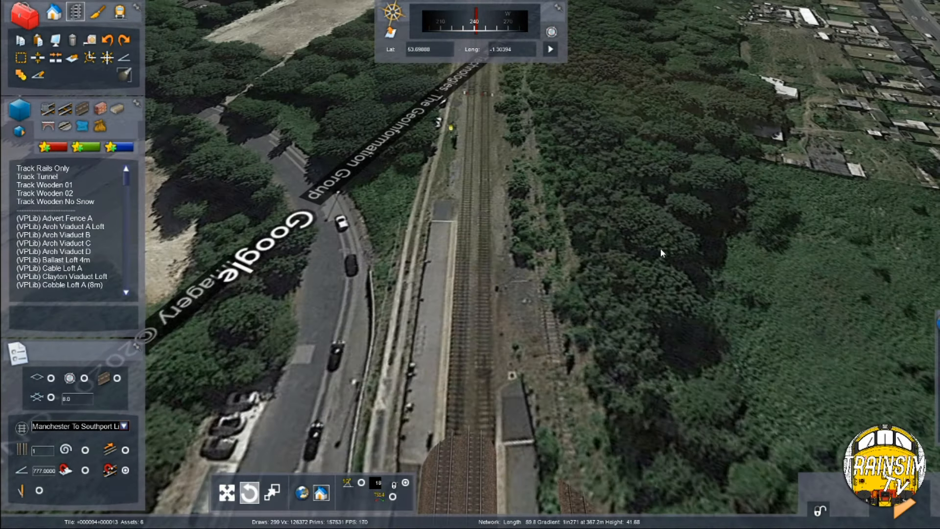
scroll(501, 356, up, 10)
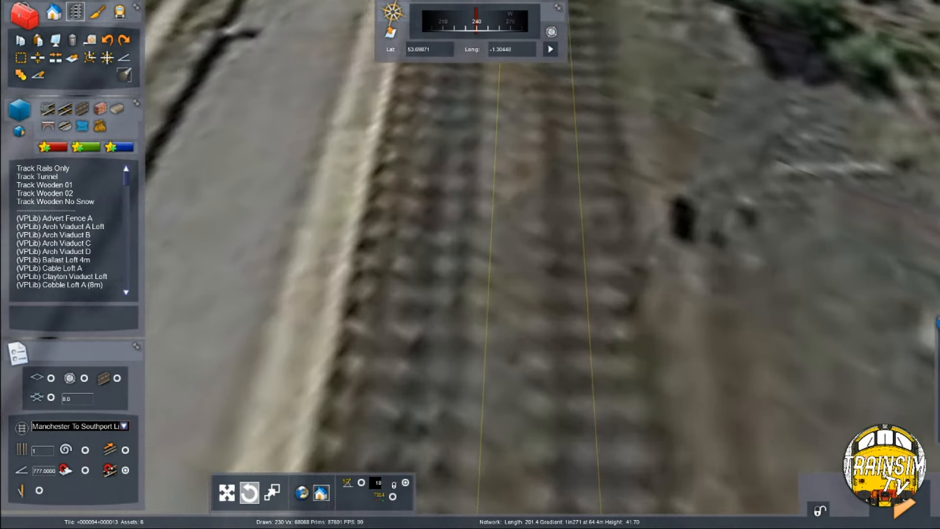
scroll(485, 312, up, 8)
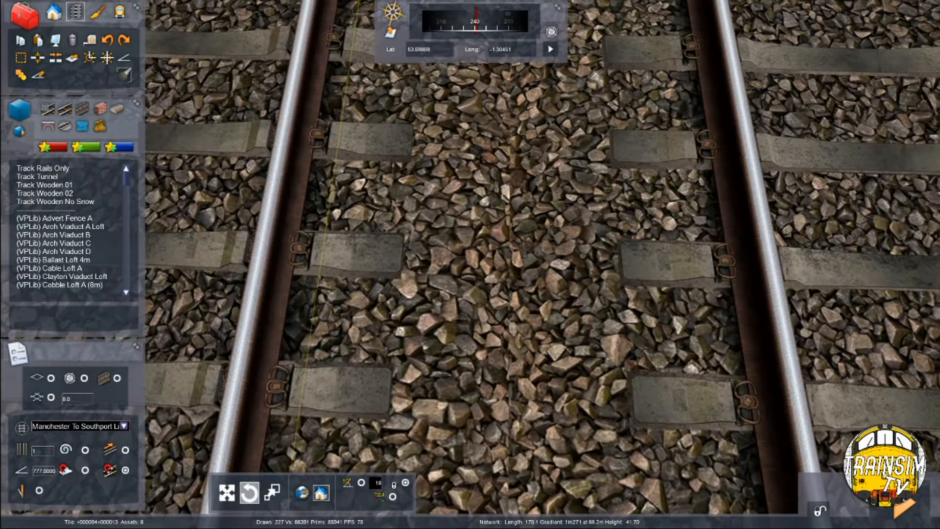
Place a JTMS GPLS Red 2T SI ground signal on the right-hand track before the junction, with its first link on that track
scroll(348, 261, down, 1)
click(54, 12)
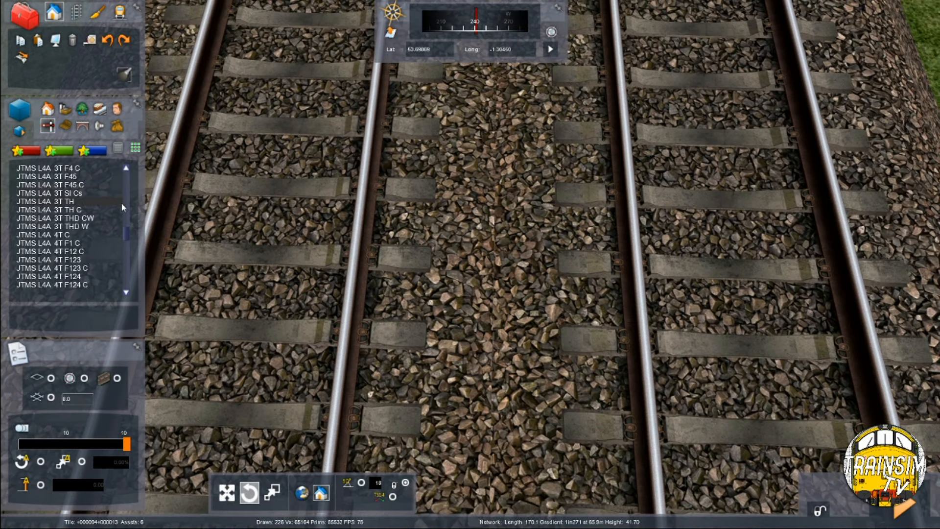
click(122, 201)
scroll(125, 222, up, 5)
scroll(88, 215, up, 5)
click(78, 194)
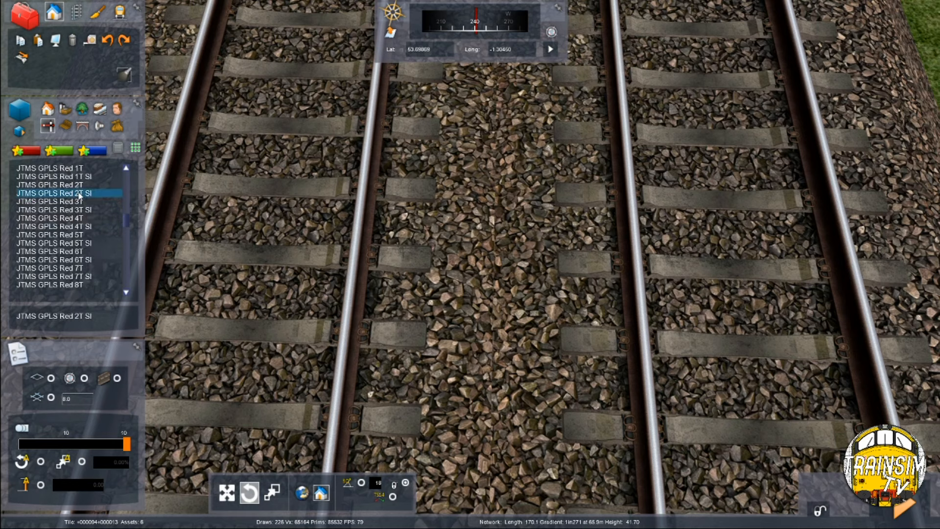
click(706, 230)
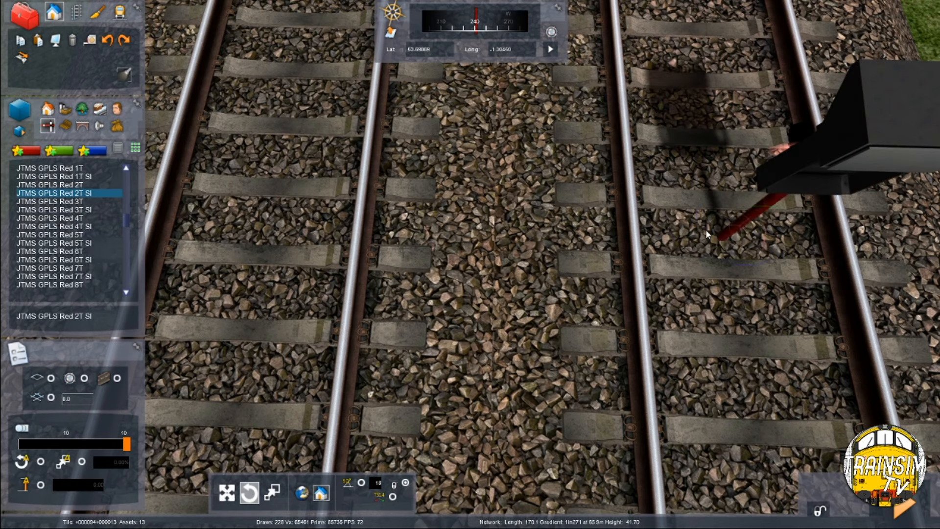
click(718, 200)
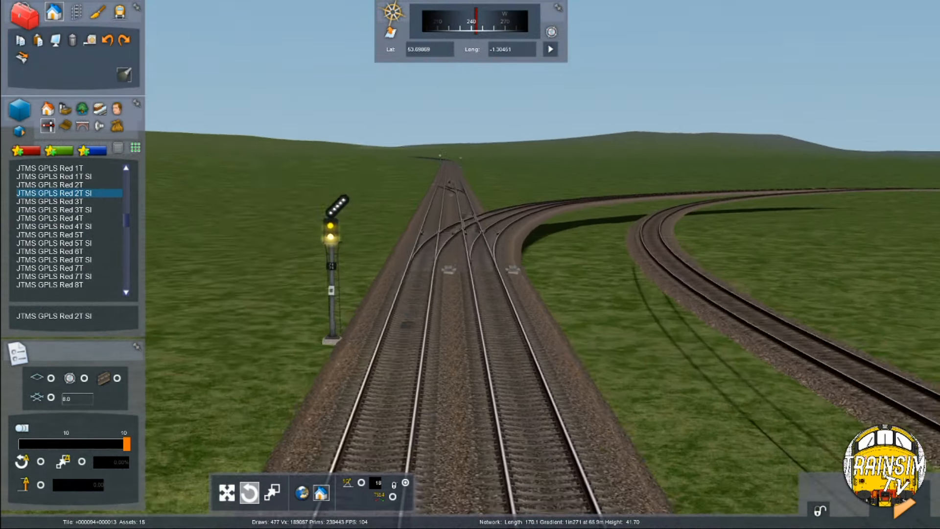
Place the ground signal's link 1 on the straight route beyond the far crossover and link 2 on the diverging curve
key(Up)
mouse_move(631, 156)
right_down()
mouse_move(659, 178)
mouse_move(353, 276)
right_up()
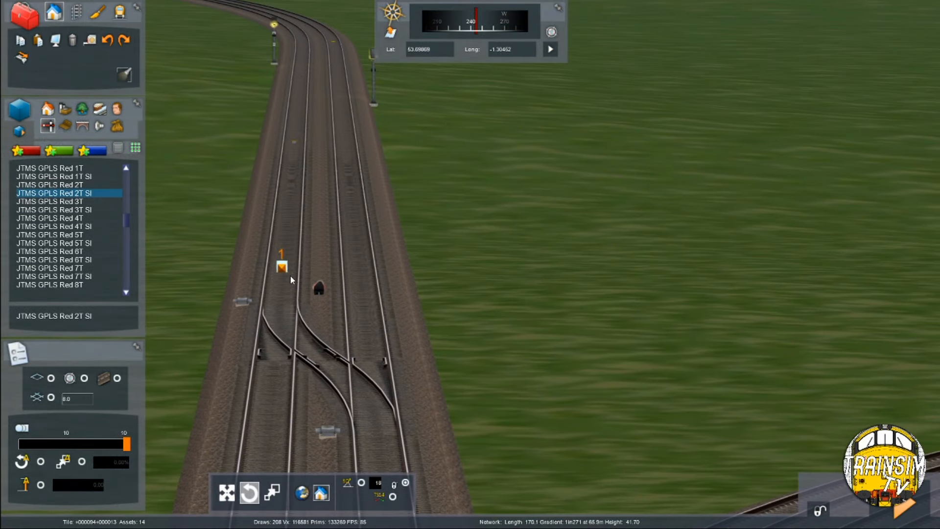
click(286, 275)
mouse_move(294, 274)
right_down()
mouse_move(314, 294)
mouse_move(497, 295)
right_up()
key(Down)
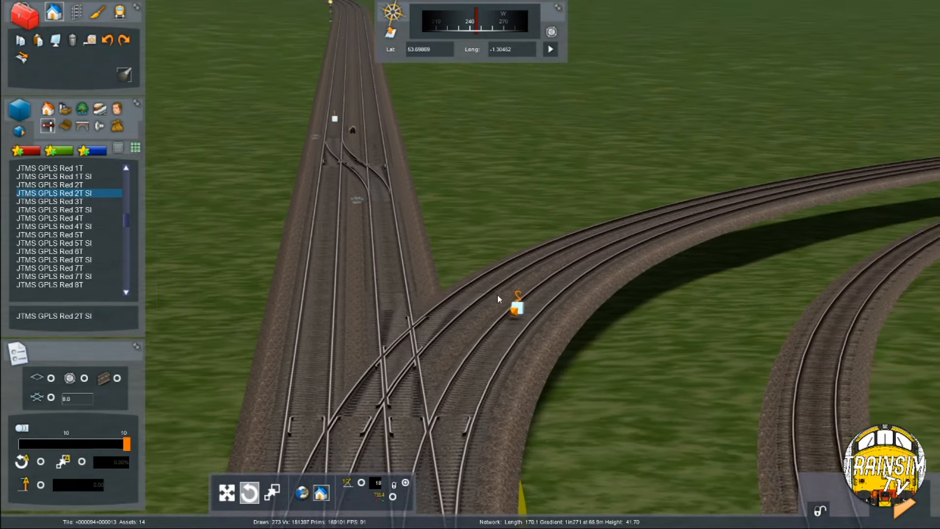
click(517, 257)
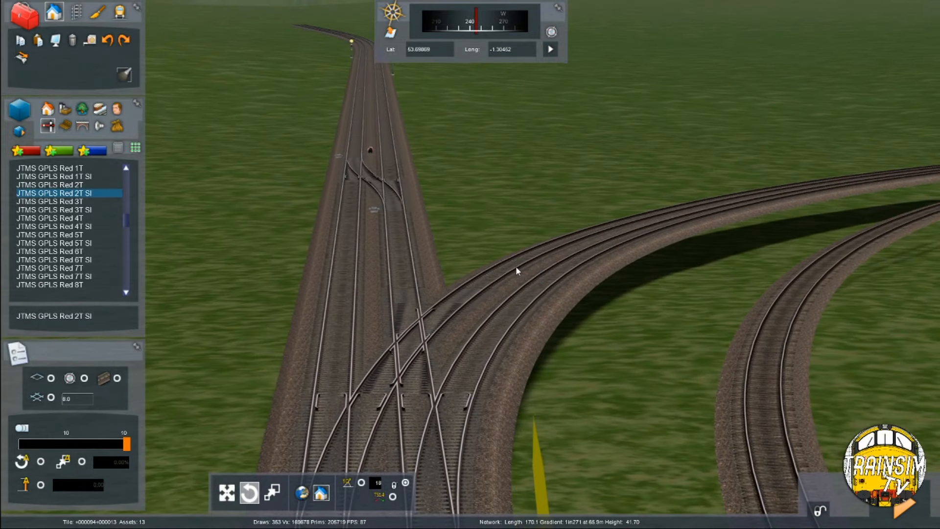
key(Down)
right_drag(517, 256, 516, 196)
key(Up)
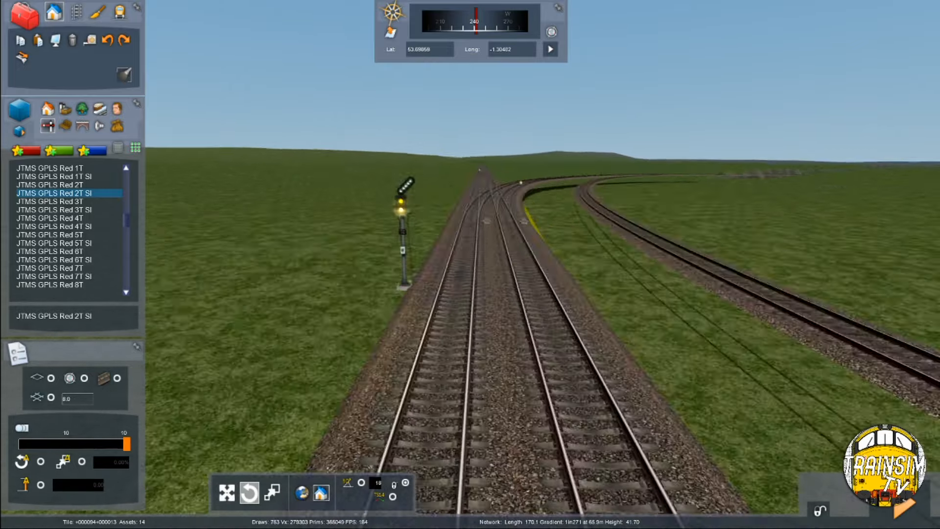
key(Up)
right_drag(519, 289, 541, 313)
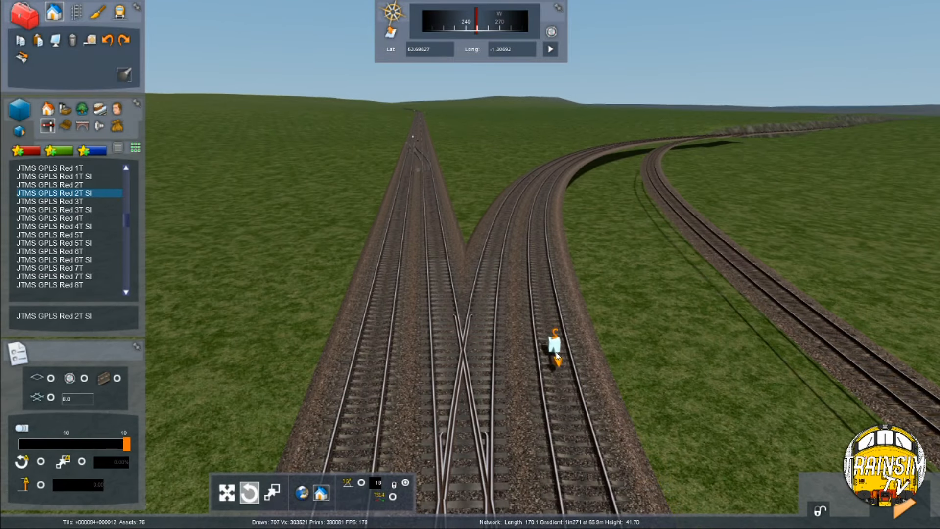
click(541, 322)
Move the ground signal off its track into the gap between the two running lines and fine-tune its position
right_drag(381, 326, 363, 338)
key(Down)
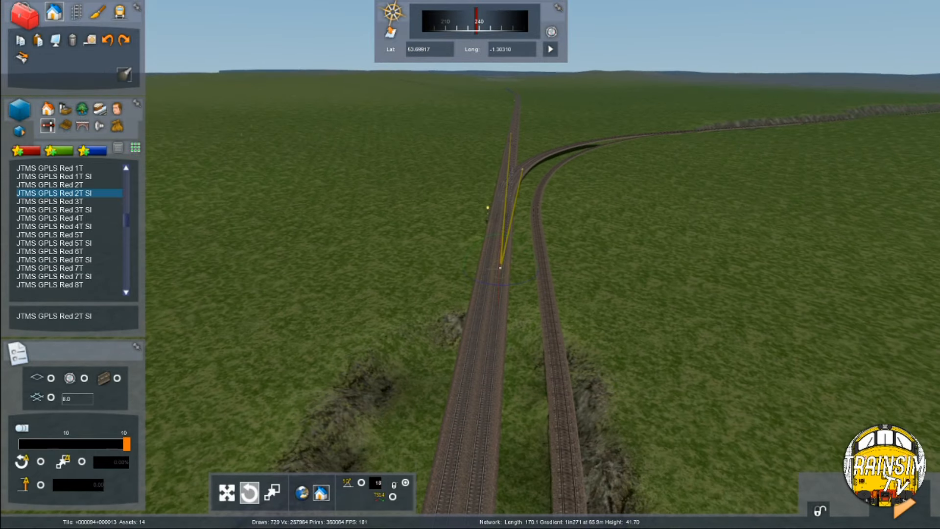
key(Up)
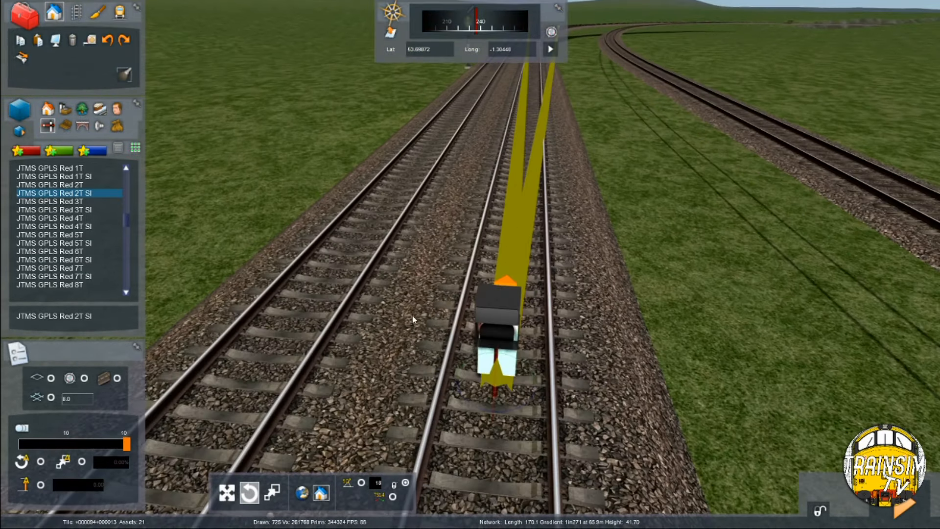
click(412, 318)
click(498, 313)
key(Left)
right_drag(478, 293, 484, 306)
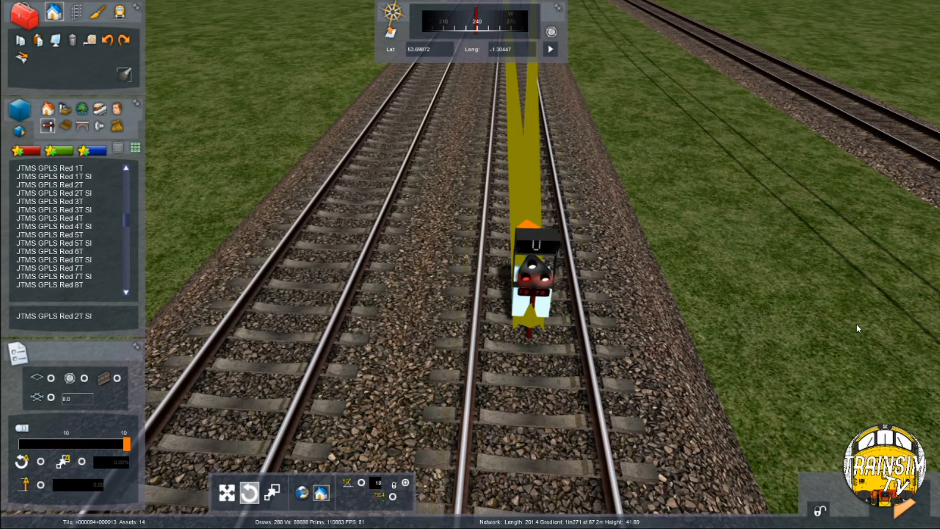
key(Up)
right_drag(598, 324, 600, 352)
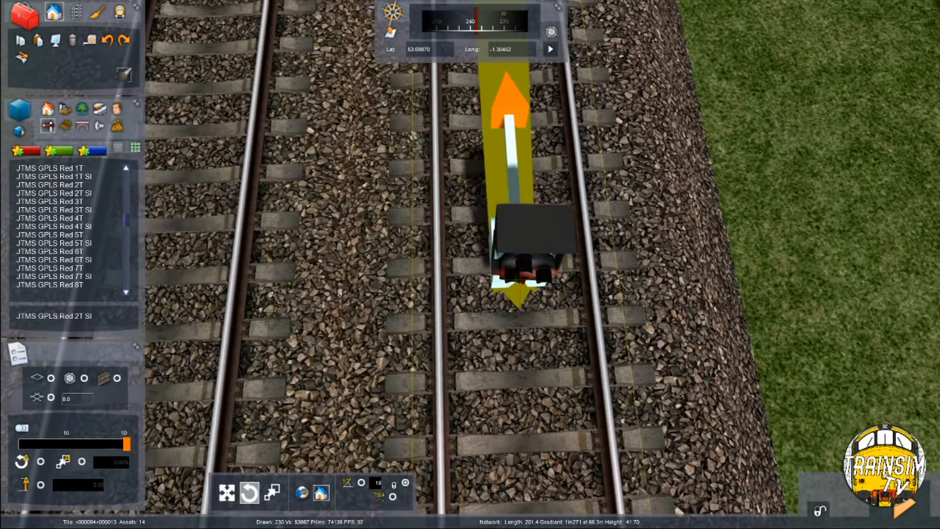
click(502, 239)
drag(502, 239, 419, 302)
key(Left)
key(Left)
right_drag(419, 302, 417, 321)
key(Right)
key(Up)
drag(427, 304, 471, 247)
right_drag(471, 244, 463, 169)
shift+drag(461, 167, 461, 259)
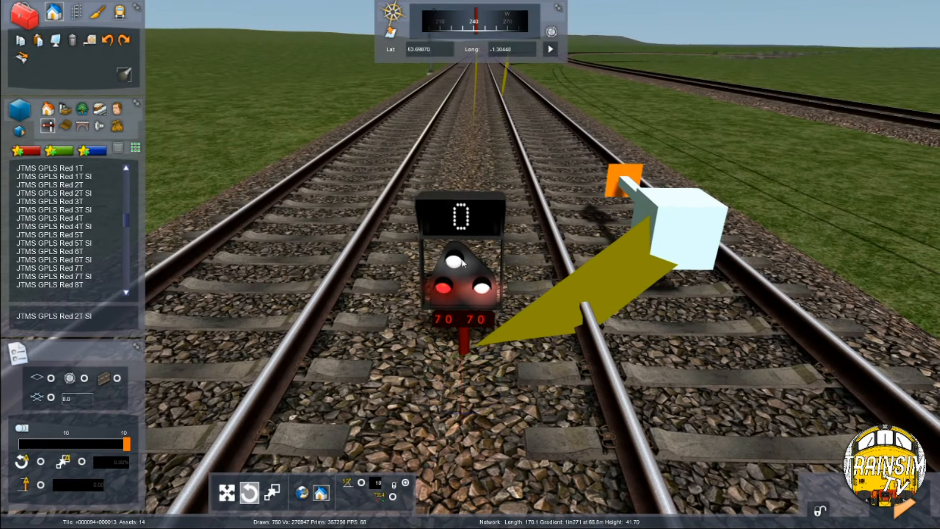
Identify the ground signal as P 362 and enter the route characters G for link 1 and C for link 2
mouse_move(806, 243)
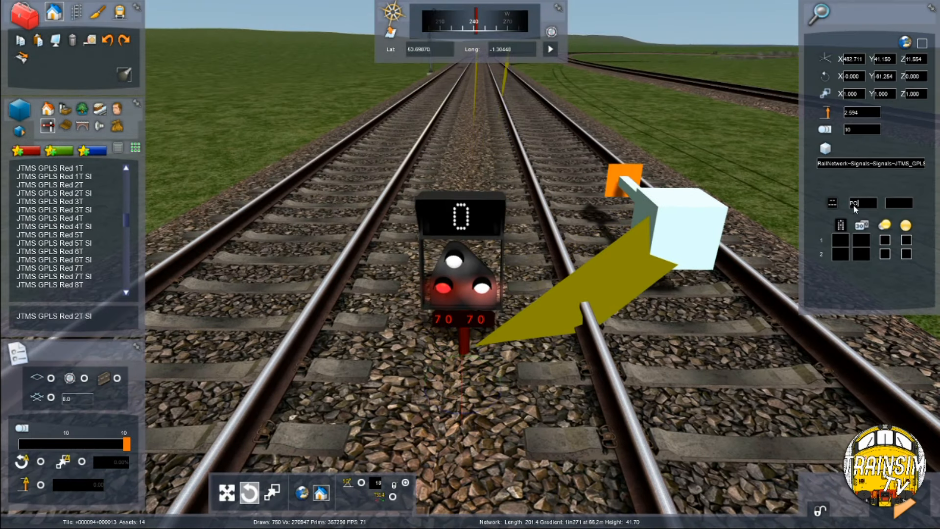
key(BackSpace)
click(844, 238)
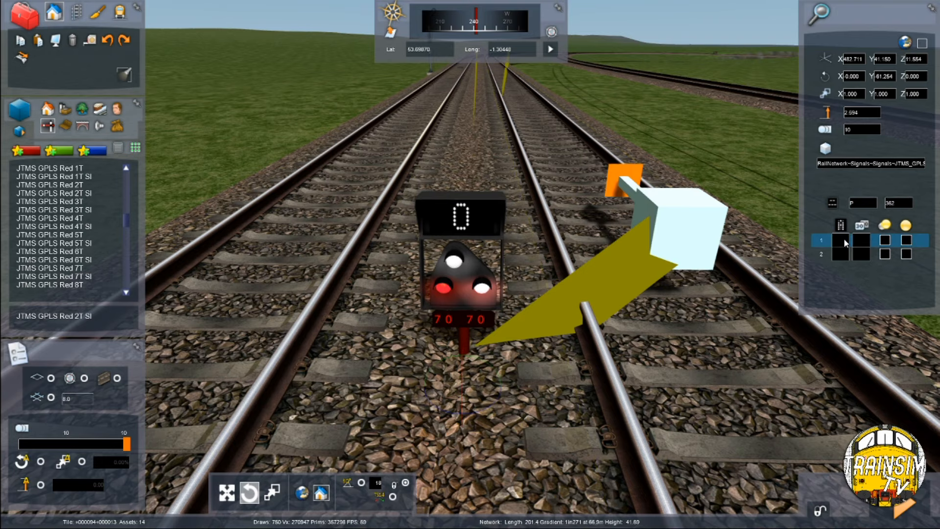
key(Up)
mouse_move(835, 257)
right_down()
mouse_move(835, 183)
mouse_move(835, 249)
right_up()
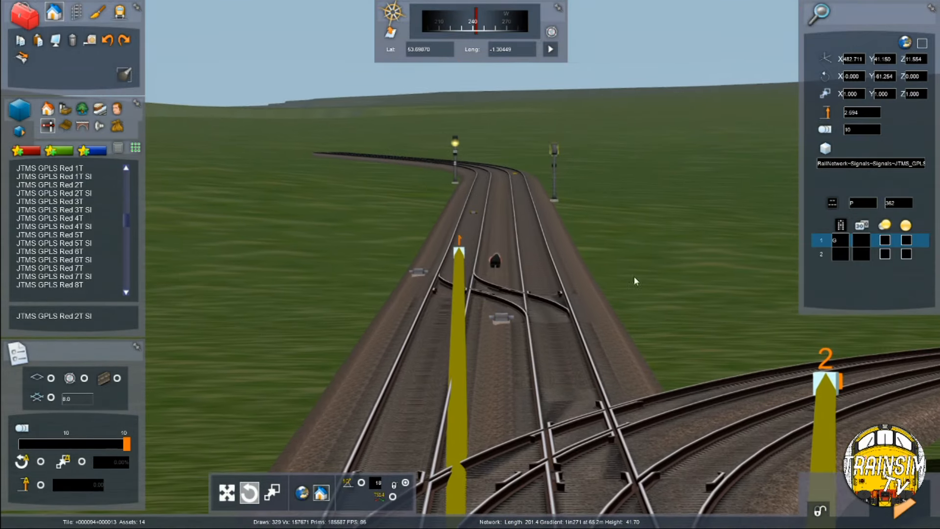
click(839, 254)
text(C)
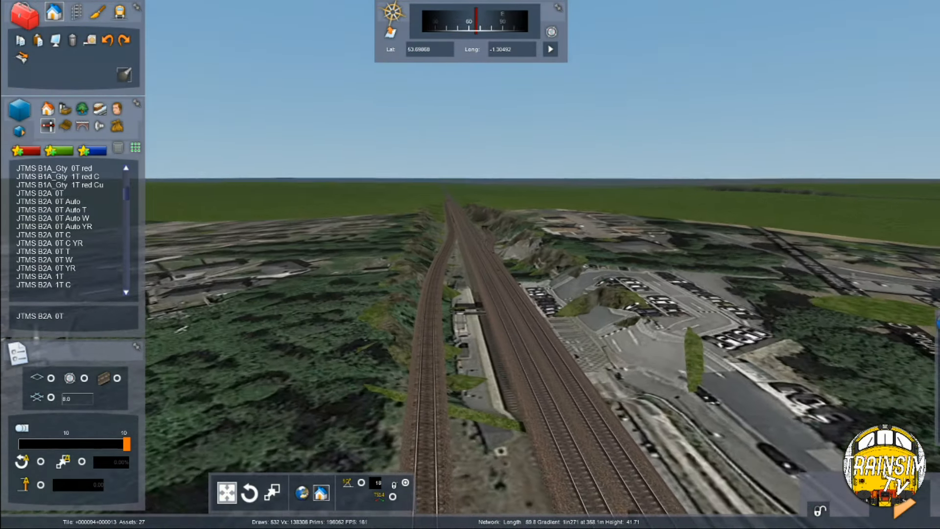
Place another JTMS GPLS Red 2T SI ground signal on the middle track near the siding's buffer stop
right_drag(587, 265, 418, 365)
key(Up)
key(Up)
key(Up)
key(Right)
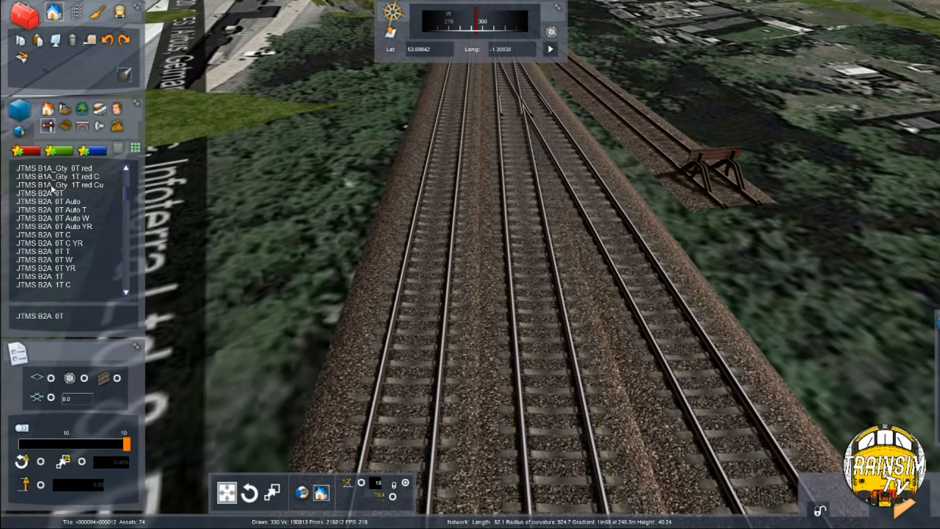
scroll(75, 264, down, 15)
mouse_move(126, 204)
mouse_down()
mouse_move(124, 227)
mouse_move(128, 219)
mouse_up()
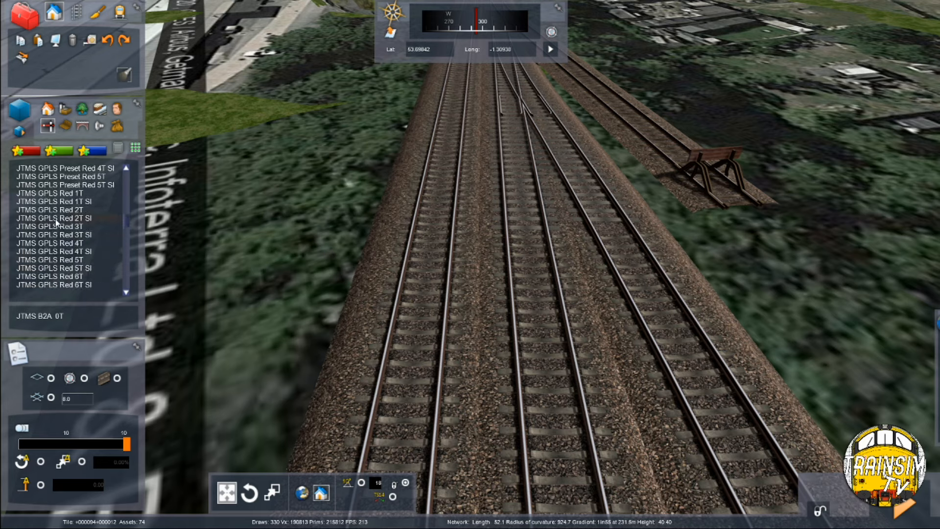
click(77, 218)
right_drag(535, 335, 539, 279)
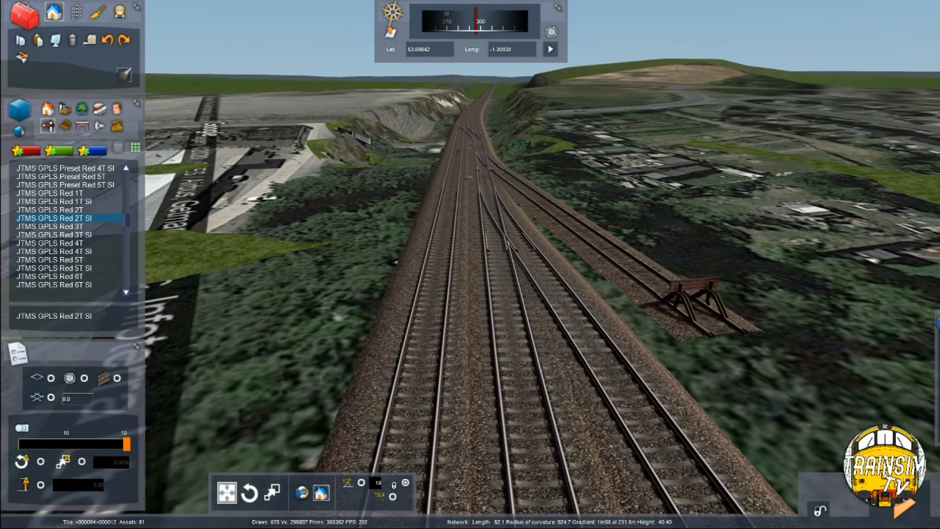
right_drag(483, 194, 519, 270)
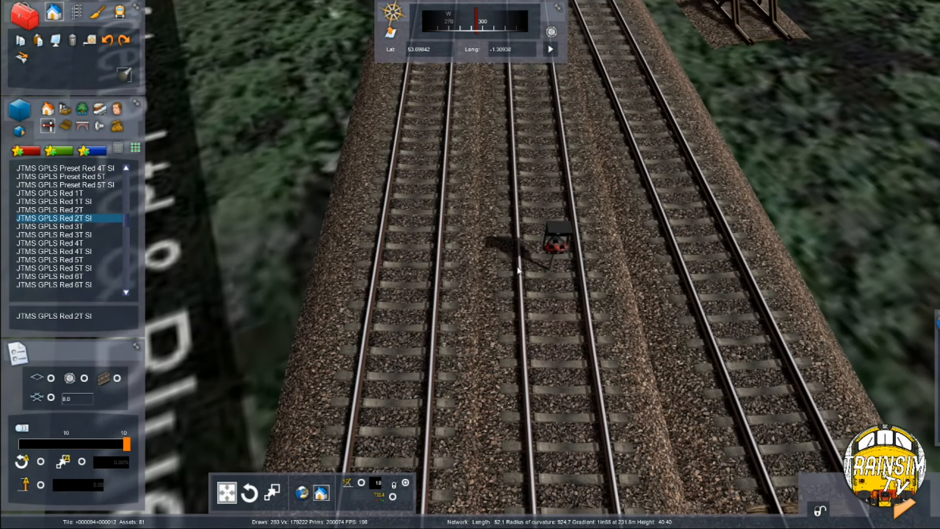
scroll(516, 270, down, 6)
key(Down)
scroll(527, 244, up, 5)
click(538, 222)
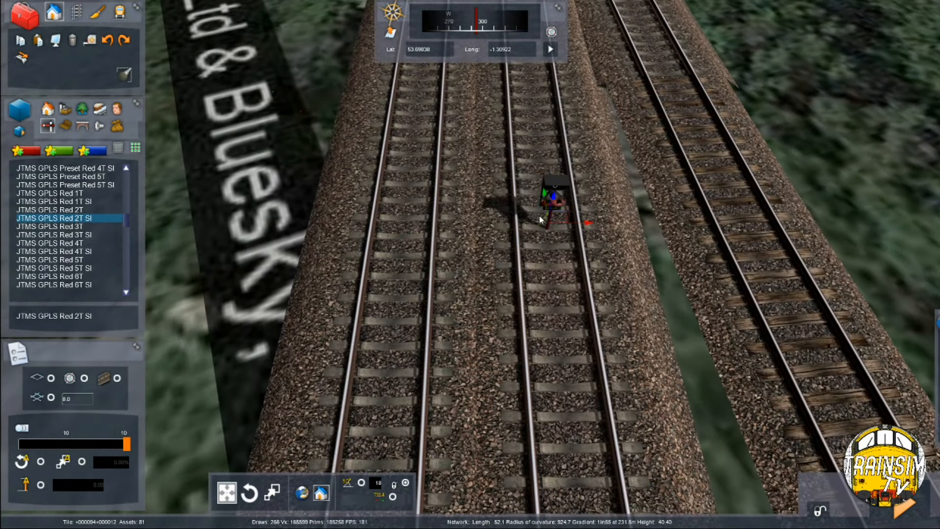
Place the new ground signal's link on the track ahead, beyond the crossovers
right_drag(533, 216, 535, 131)
scroll(509, 225, up, 3)
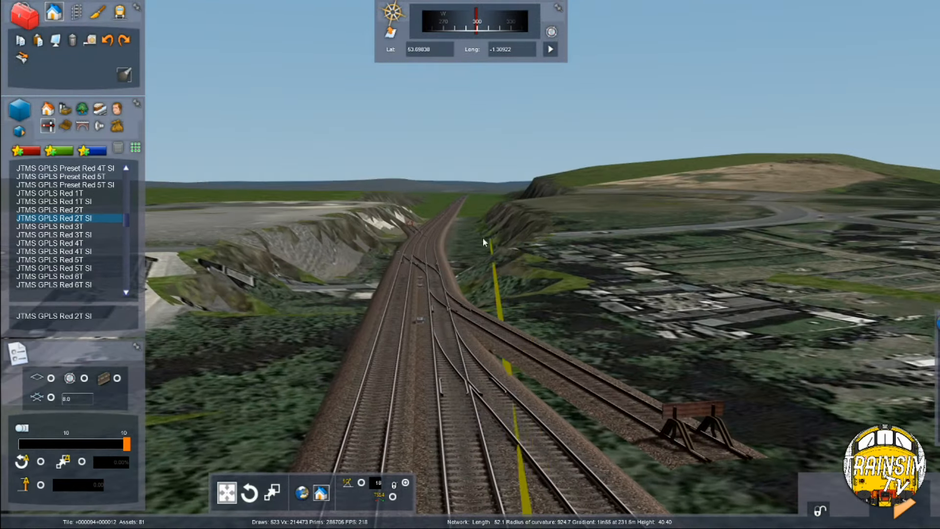
click(427, 248)
Move the new ground signal off its track into the gap beside the adjacent left-hand track
scroll(432, 250, down, 3)
right_drag(432, 250, 433, 323)
scroll(432, 323, up, 5)
right_drag(427, 250, 428, 294)
key(Left)
drag(577, 256, 456, 258)
key(Left)
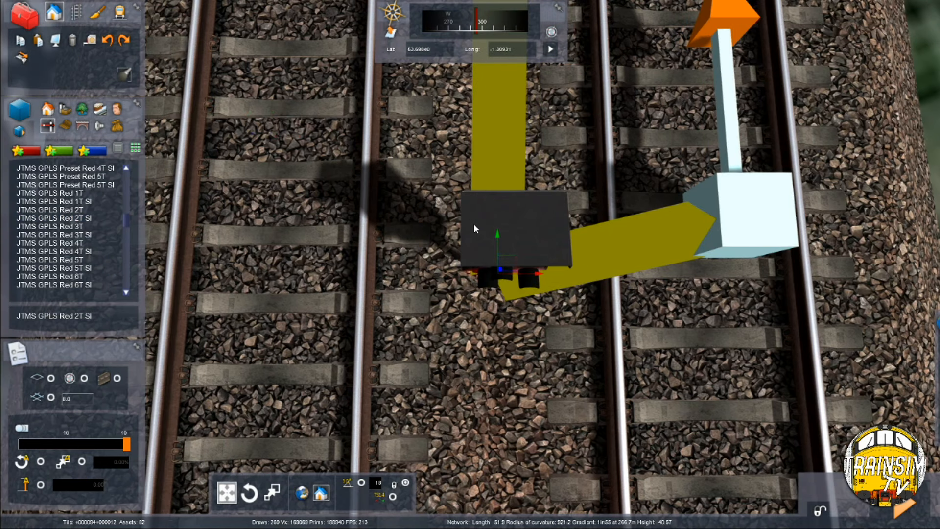
Identify the ground signal as P 1044 and enter the route characters U for link 1 and D for link 2
double_click(476, 225)
click(858, 204)
text(F)
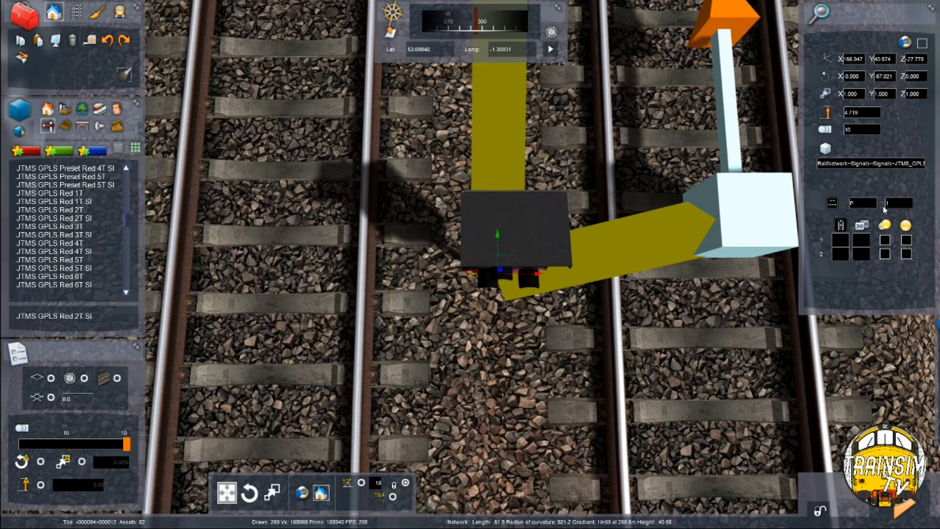
text(1044)
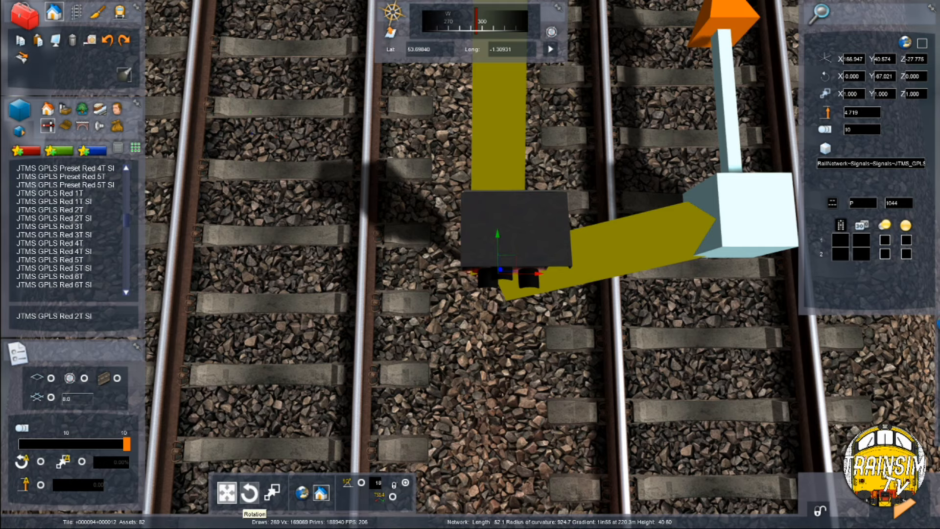
right_drag(542, 257, 544, 256)
key(Up)
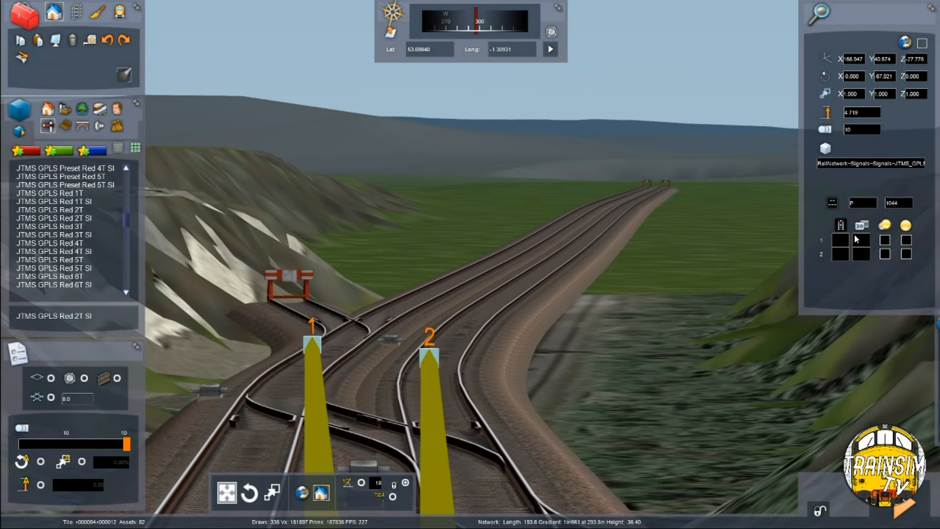
text(U)
click(842, 256)
text(D)
Examine the P 1044 ground signal's position and its route display from the front
scroll(456, 337, down, 5)
right_drag(455, 337, 455, 421)
scroll(455, 336, down, 8)
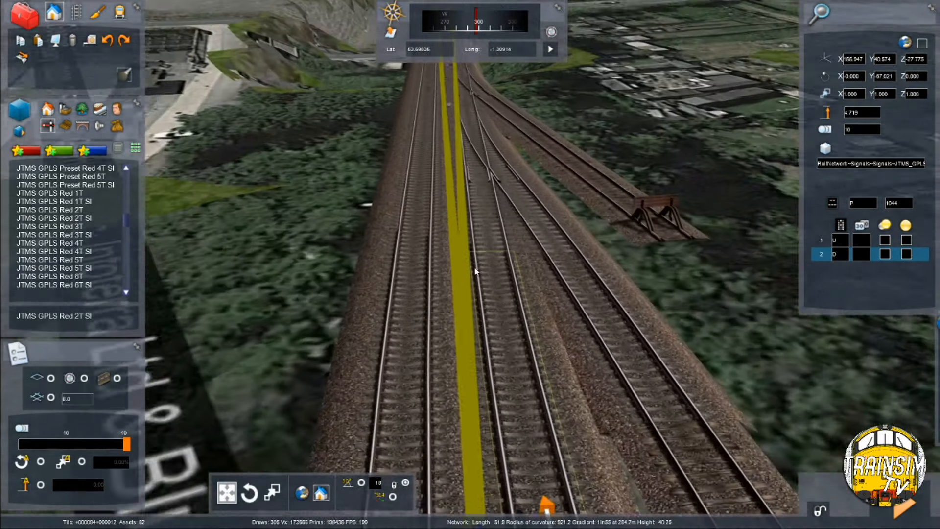
scroll(469, 294, up, 3)
scroll(488, 264, up, 3)
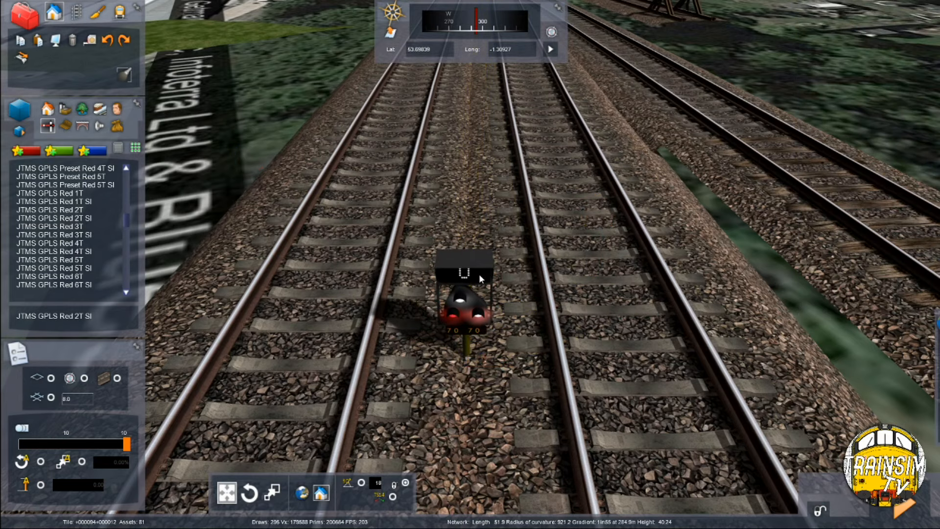
scroll(474, 268, up, 4)
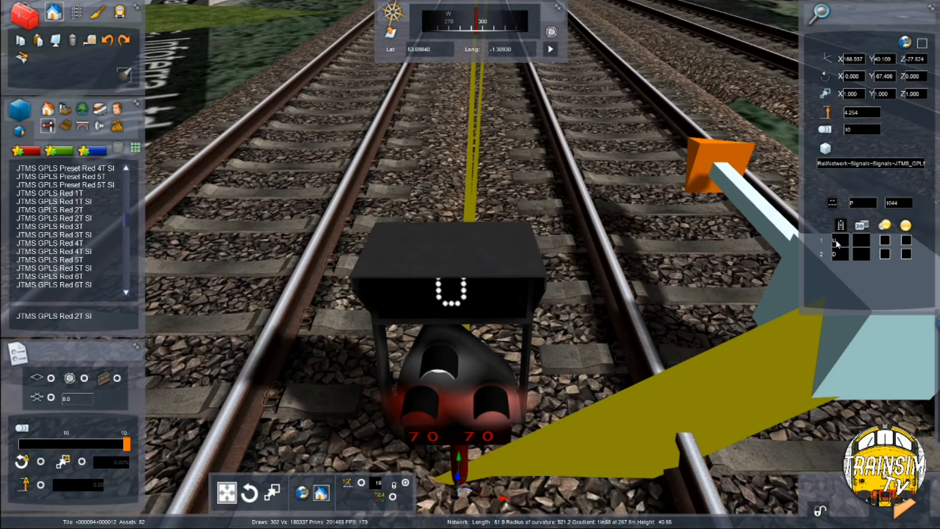
scroll(460, 318, down, 5)
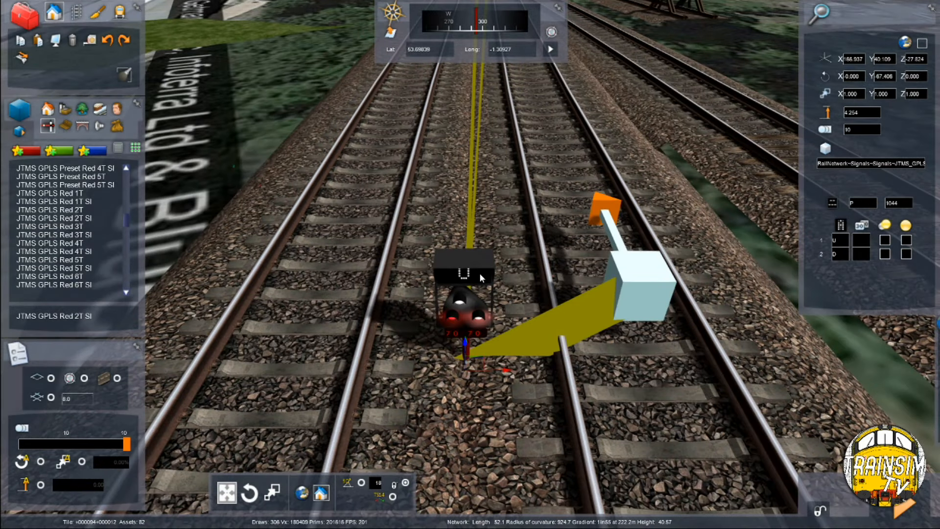
click(476, 268)
right_drag(476, 268, 476, 303)
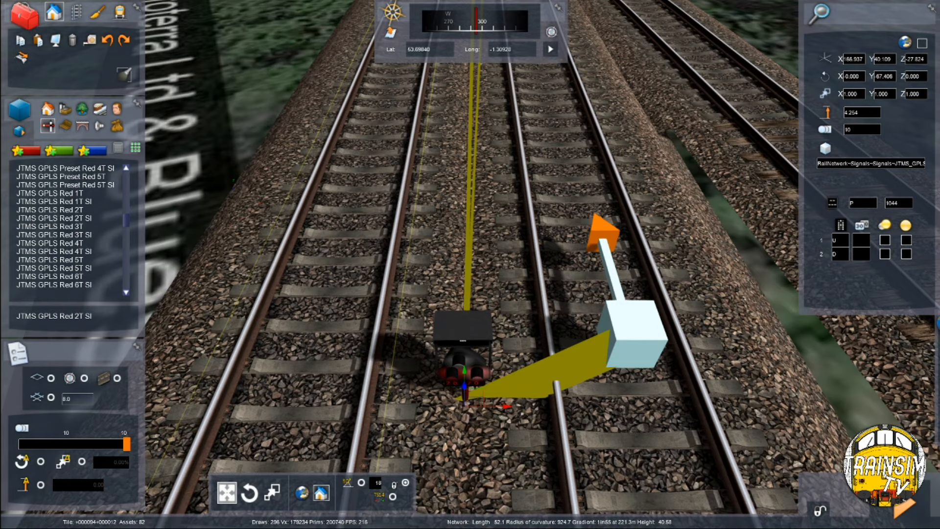
Place another JTMS GPLS Red 2T SI ground signal on the wooden-sleepered track beside signal P 1044
key(Right)
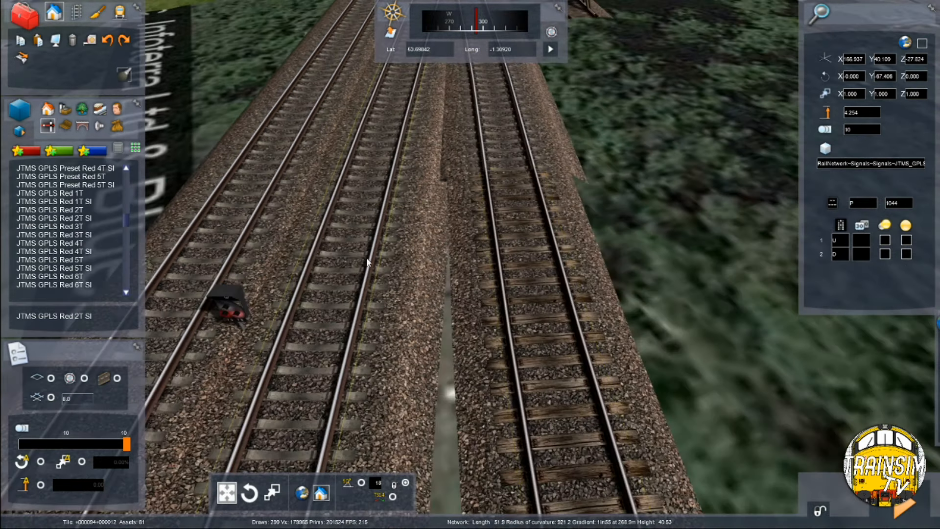
click(64, 202)
click(64, 218)
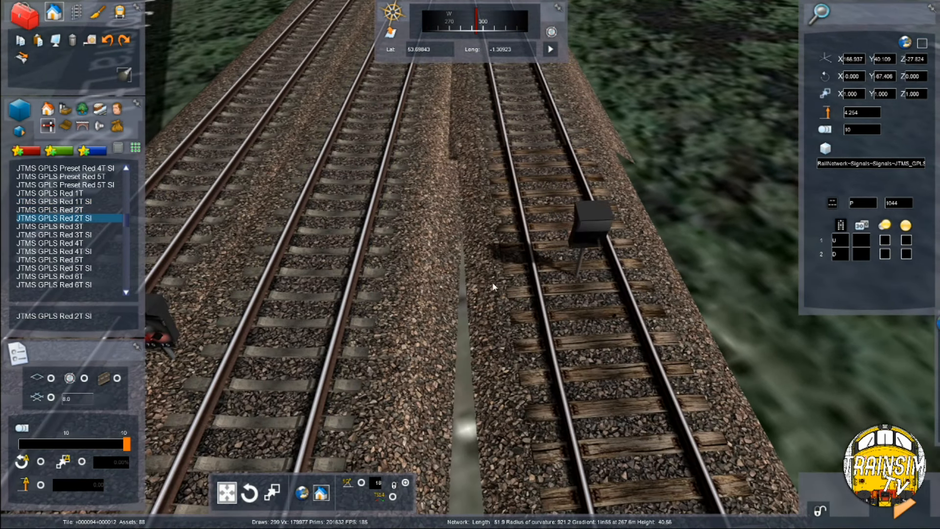
click(556, 341)
click(569, 307)
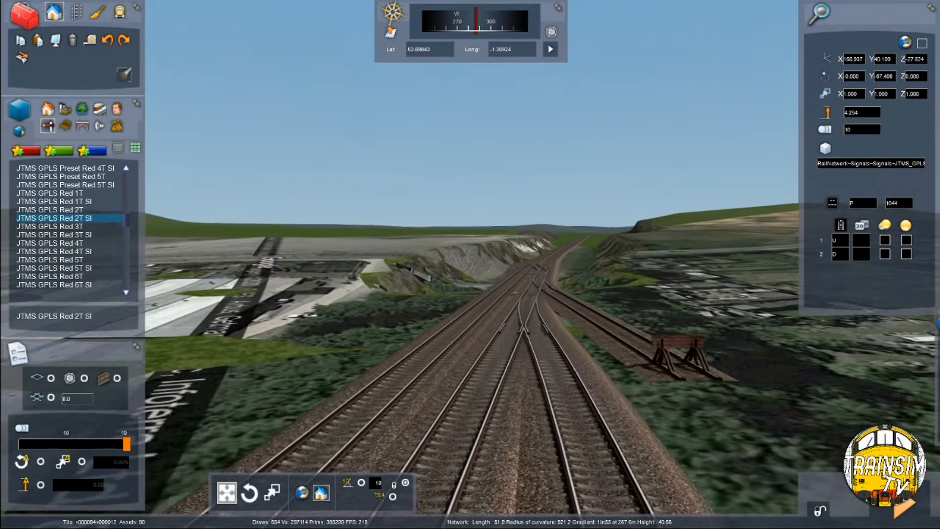
Place the new ground signal's two links on the tracks ahead, beyond the crossovers
right_drag(571, 266, 572, 275)
key(Up)
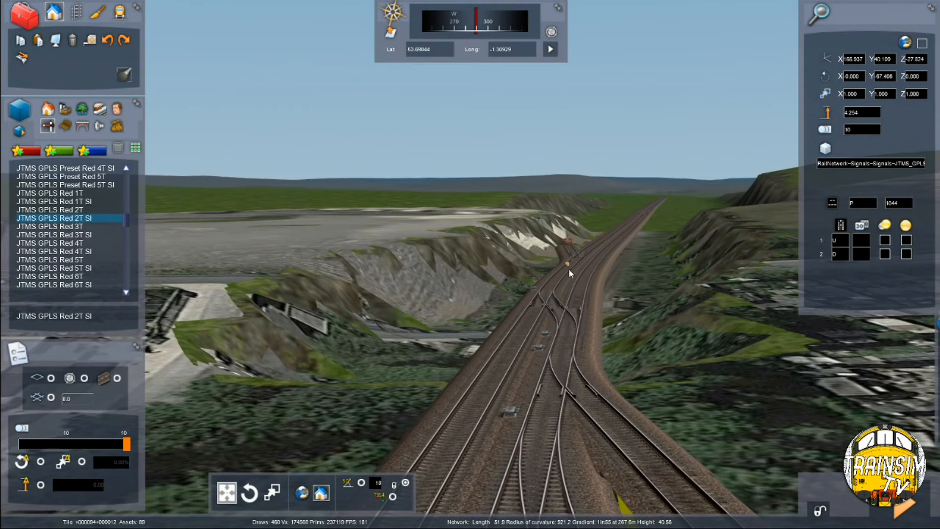
click(563, 271)
click(578, 282)
Move the new ground signal off the wooden-sleepered track into the gap beside the middle track
key(Down)
right_drag(578, 282, 578, 352)
key(Up)
drag(615, 405, 463, 420)
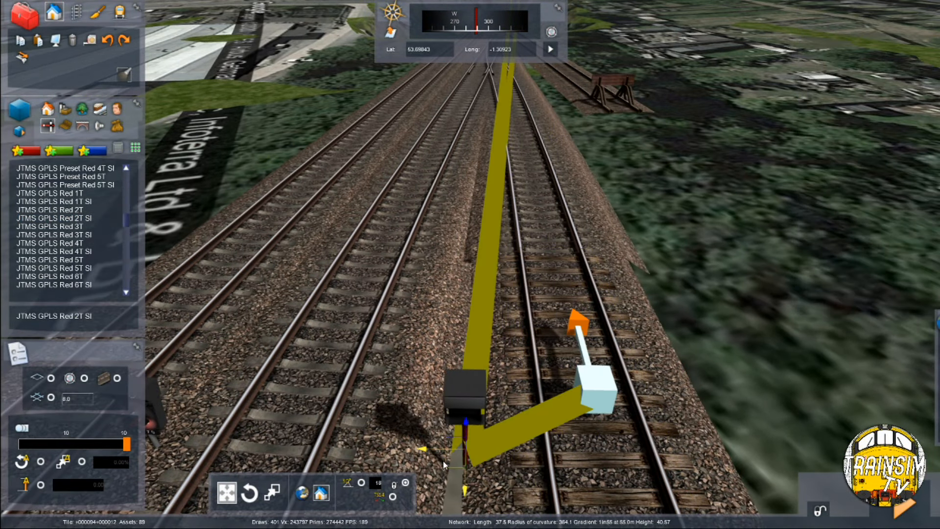
key(q)
key(q)
key(Up)
right_drag(451, 293, 479, 252)
key(Up)
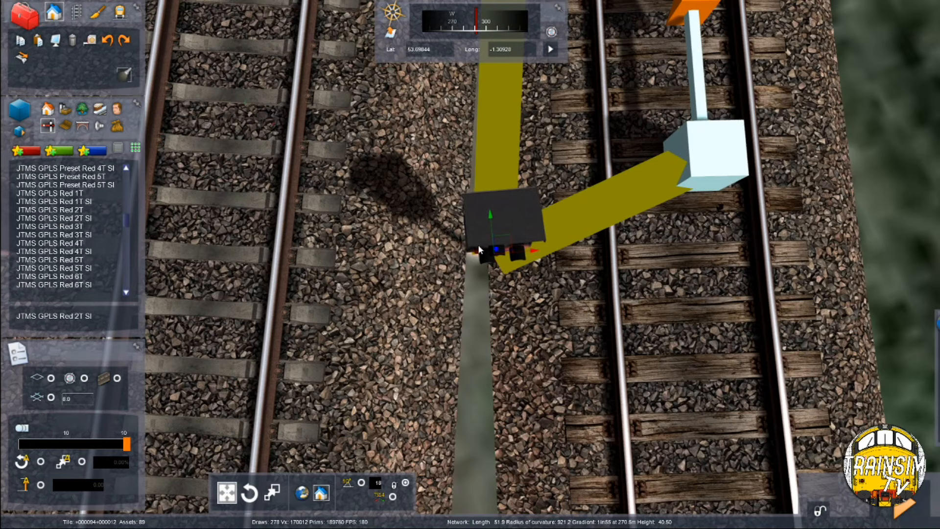
right_drag(512, 217, 503, 237)
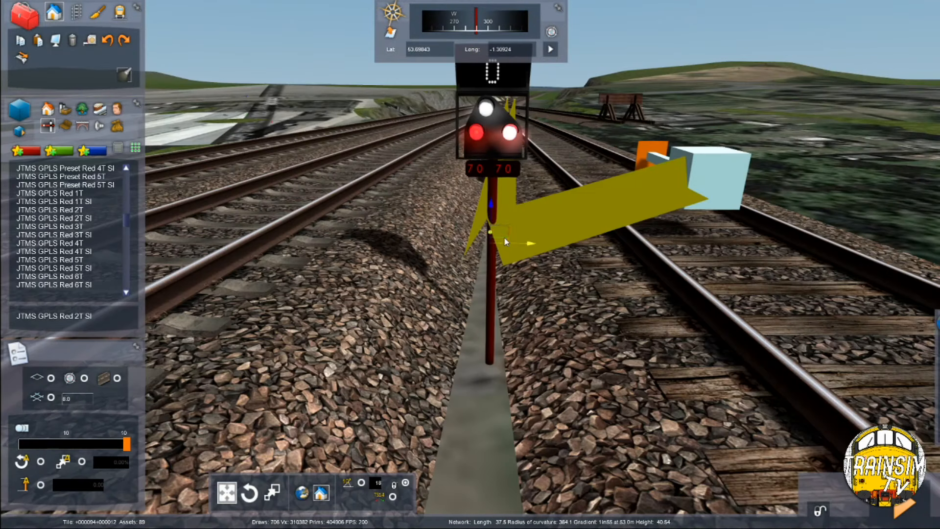
right_drag(499, 201, 485, 247)
Identify this ground signal as P 1046 and enter the route characters U for link 1 and D for link 2
mouse_move(797, 184)
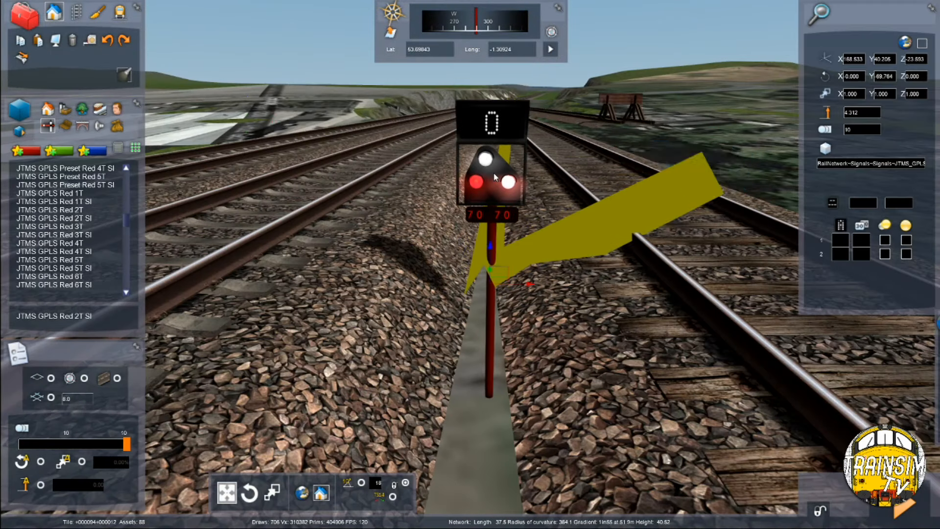
text(P)
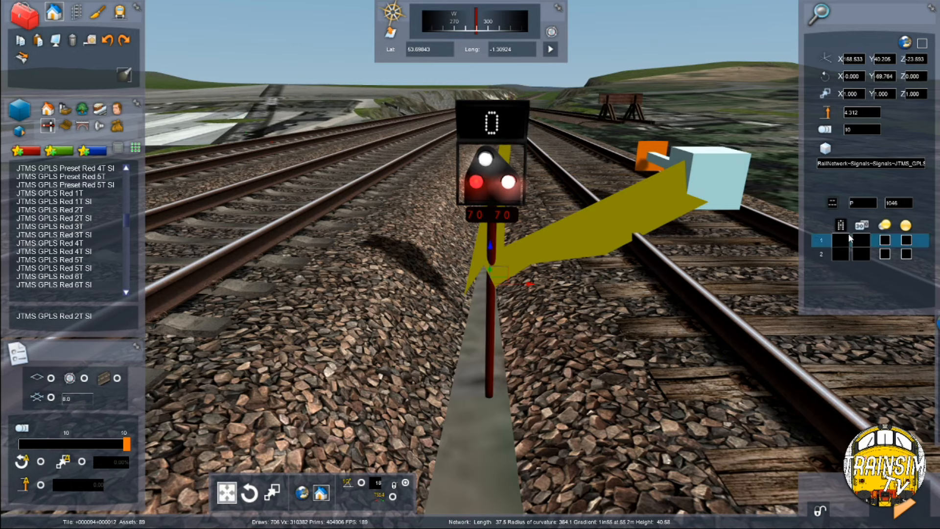
click(840, 254)
text(D)
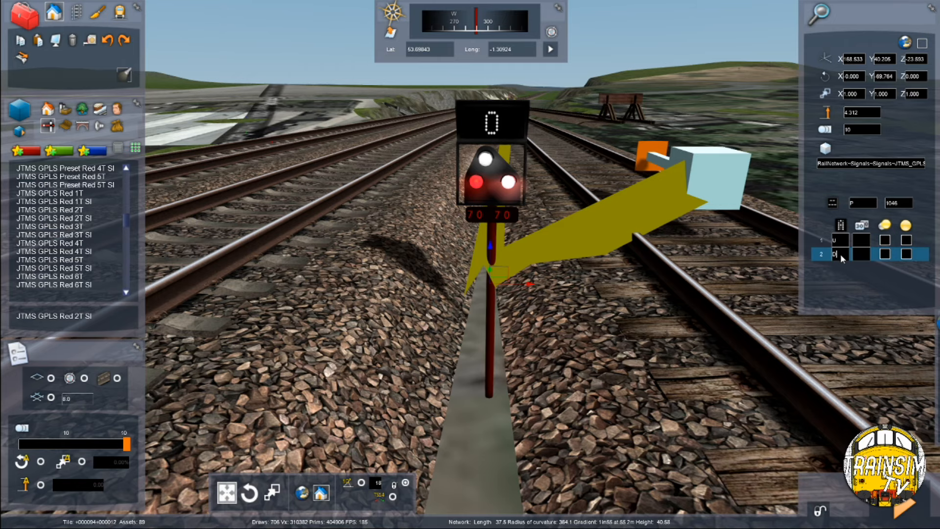
Place a JTMS GPLS Red 2T SI ground signal where the siding's wooden sleepers end, with its links ahead beyond the crossovers
right_drag(532, 241, 532, 299)
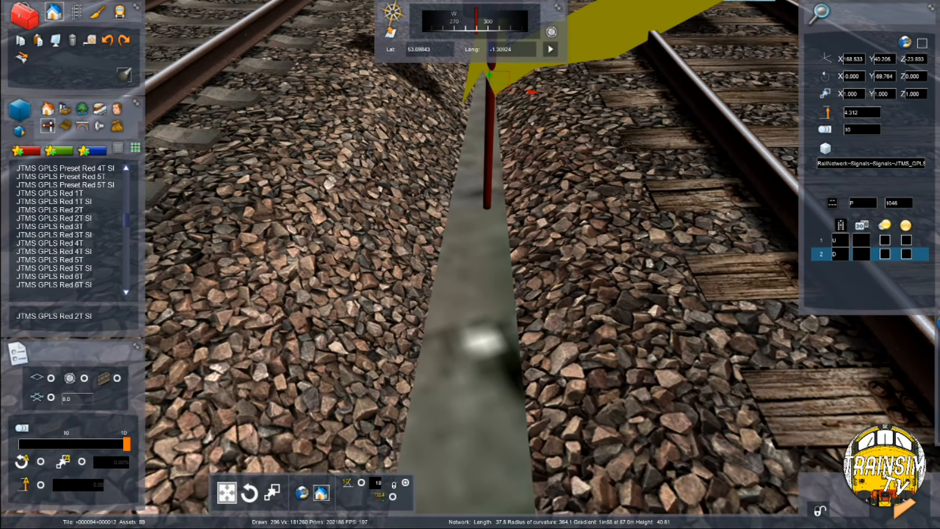
scroll(493, 289, down, 6)
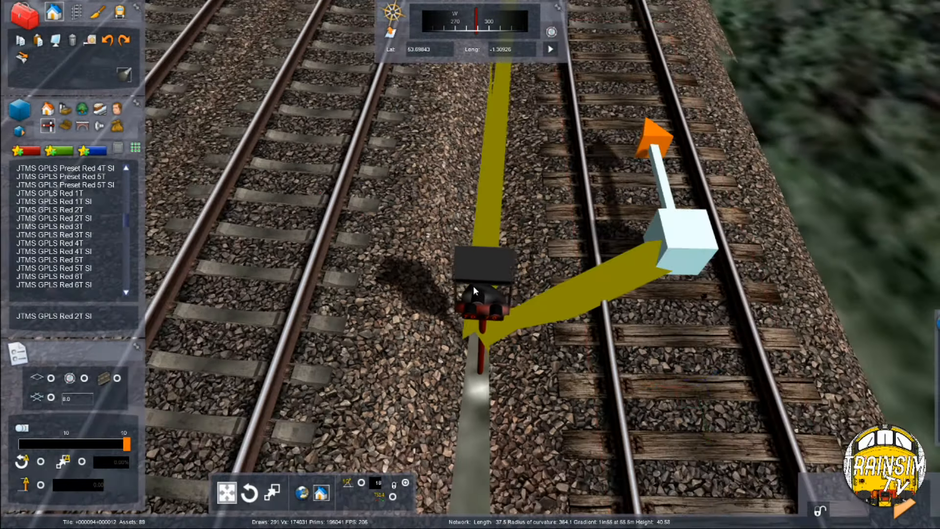
scroll(473, 286, down, 8)
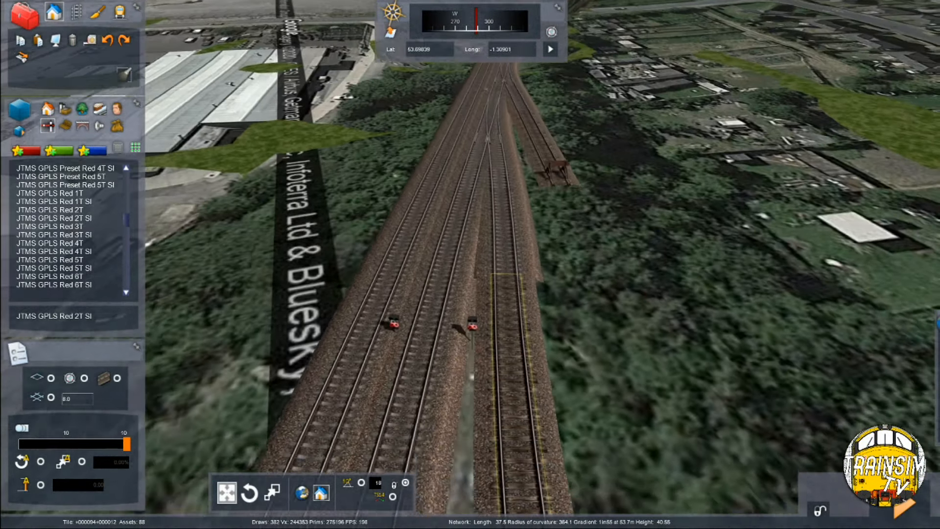
scroll(151, 210, up, 10)
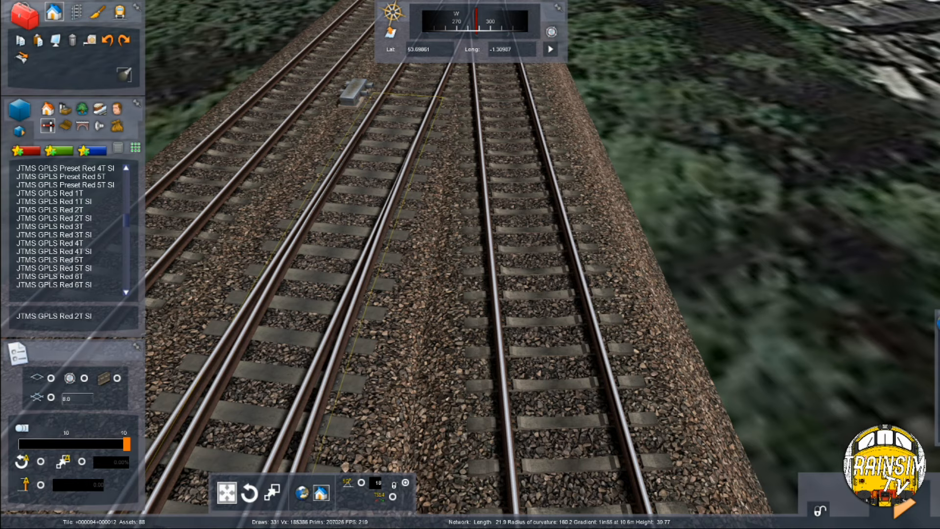
scroll(462, 324, down, 5)
scroll(463, 325, up, 6)
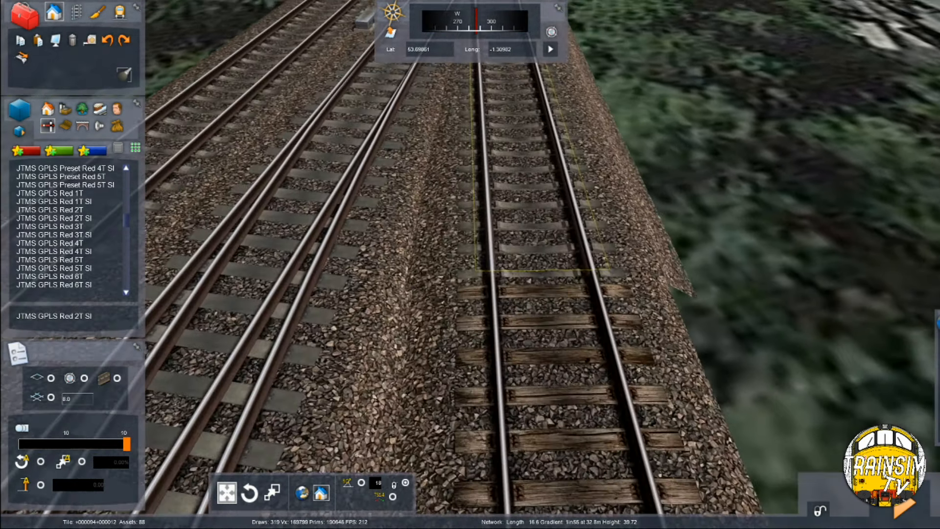
click(63, 218)
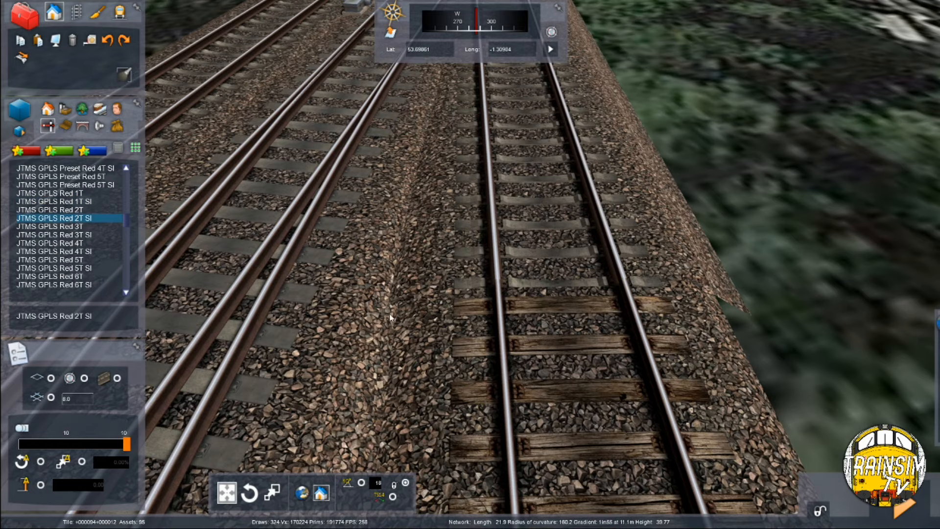
click(542, 289)
click(537, 287)
click(536, 288)
right_drag(536, 287, 543, 252)
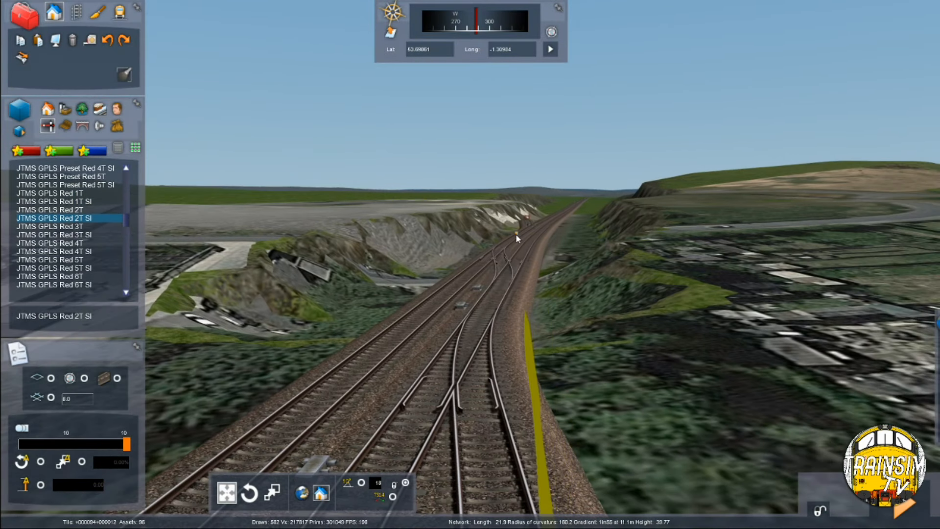
click(525, 240)
Move the siding's ground signal off its track into the gap beside the adjacent running line
right_drag(496, 293, 491, 367)
key(Up)
click(561, 288)
drag(562, 288, 473, 256)
mouse_move(473, 257)
right_down()
mouse_move(470, 195)
mouse_move(475, 248)
right_up()
key(Down)
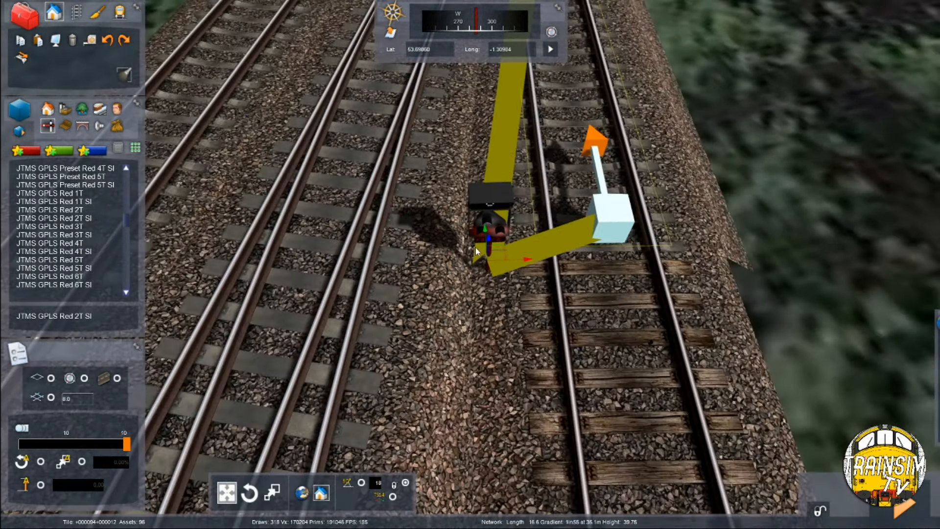
Identify the siding's ground signal as P 1048
scroll(471, 234, up, 5)
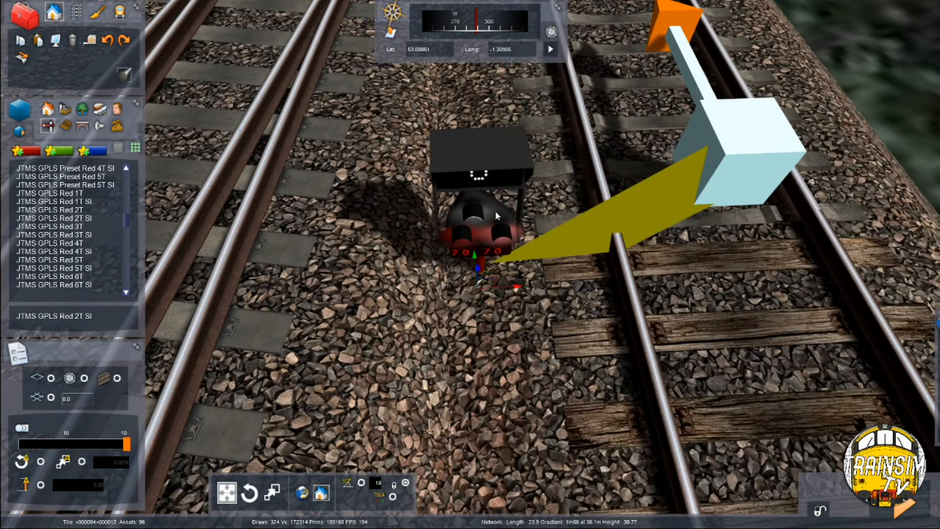
double_click(496, 212)
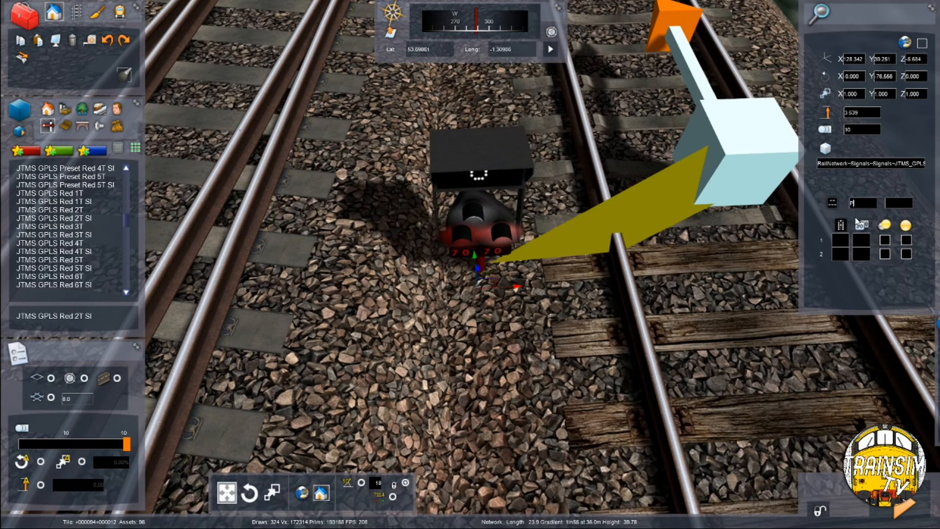
text(1048)
scroll(567, 223, down, 8)
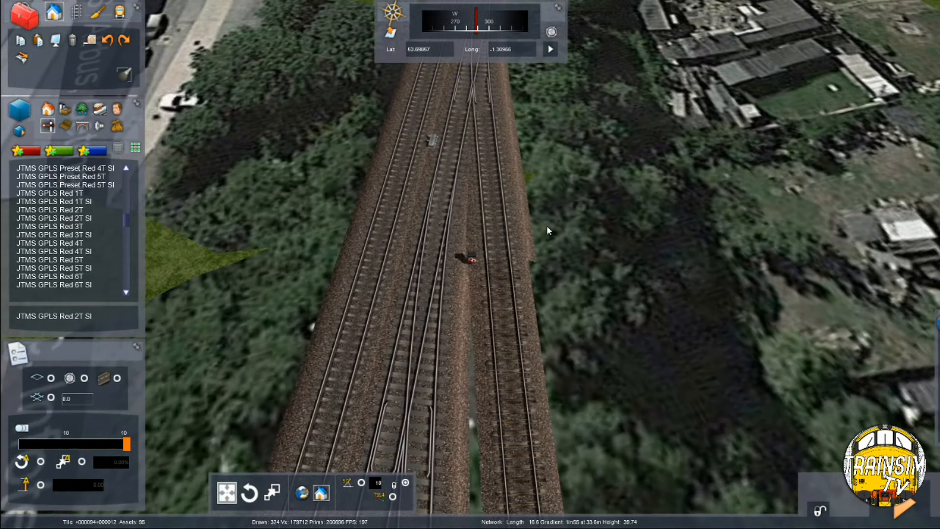
Save the changes to the route
key(Down)
right_drag(546, 226, 549, 222)
key(F2)
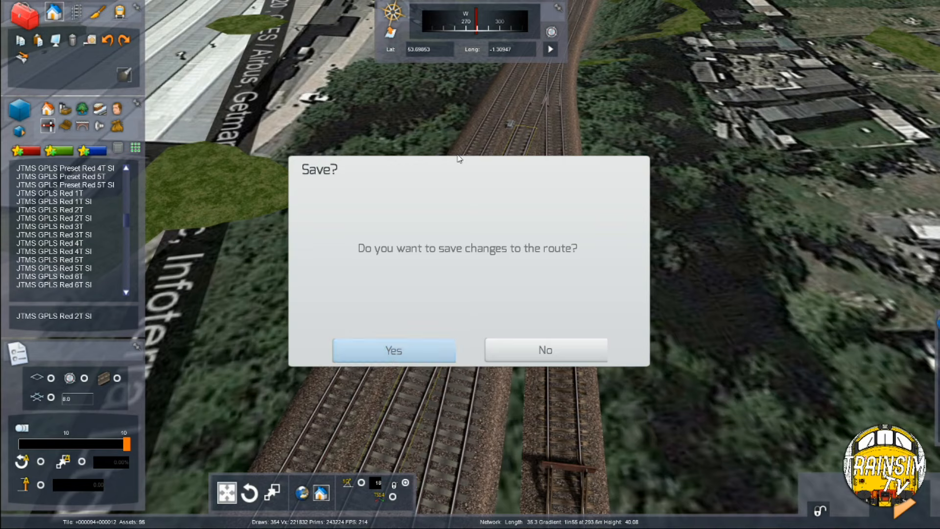
key(Up)
Raise the aerial imagery overlay above the tracks to examine the real layout near the road crossing, and lower it again
right_drag(458, 154, 330, 157)
key(Up)
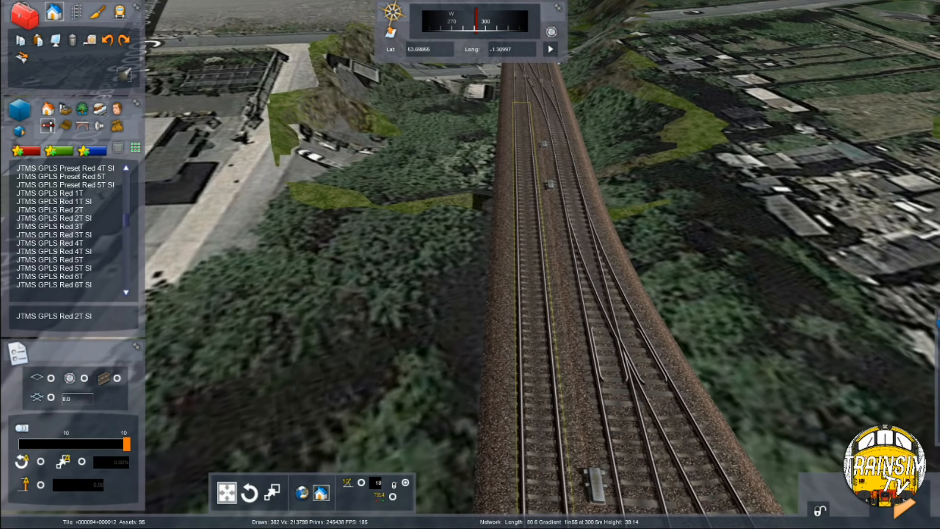
mouse_move(922, 280)
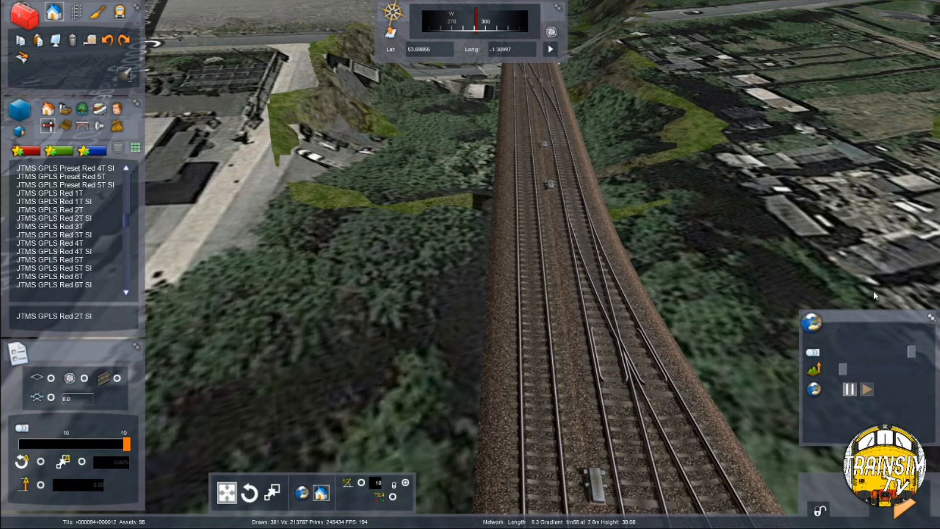
key(Up)
drag(849, 366, 856, 369)
key(Down)
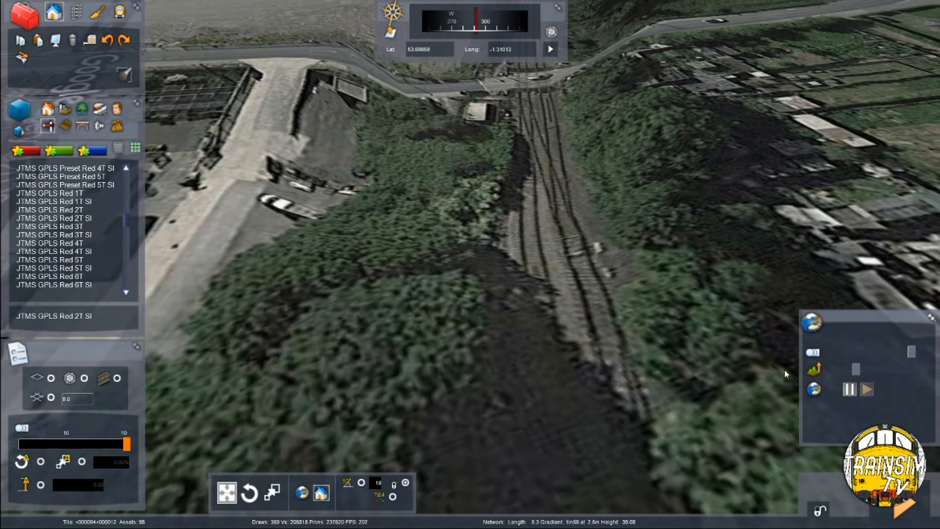
right_drag(485, 386, 460, 414)
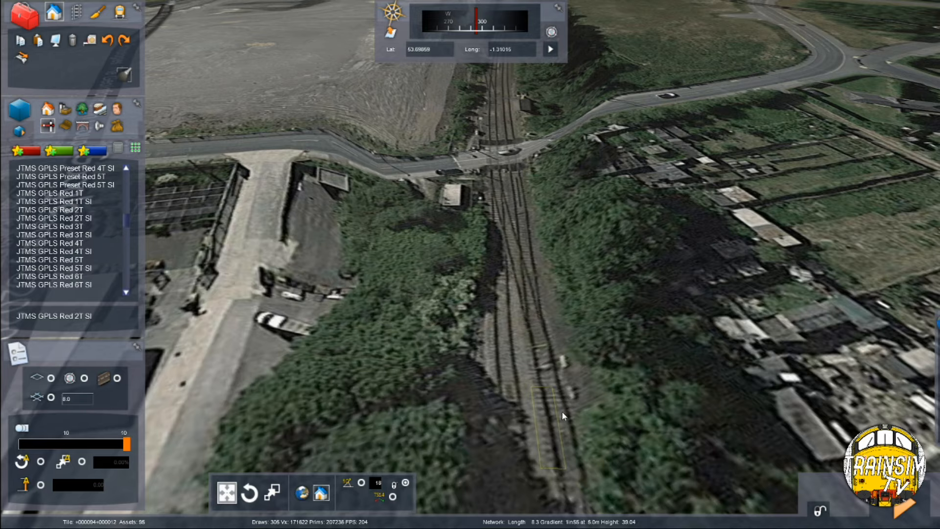
scroll(562, 413, up, 5)
mouse_move(881, 357)
drag(856, 368, 844, 368)
Place a JTMS B3A 2T C signal on the running line ahead of the junction with the siding
scroll(565, 390, up, 5)
scroll(57, 251, up, 10)
scroll(57, 251, up, 10)
scroll(72, 247, up, 10)
scroll(81, 253, up, 10)
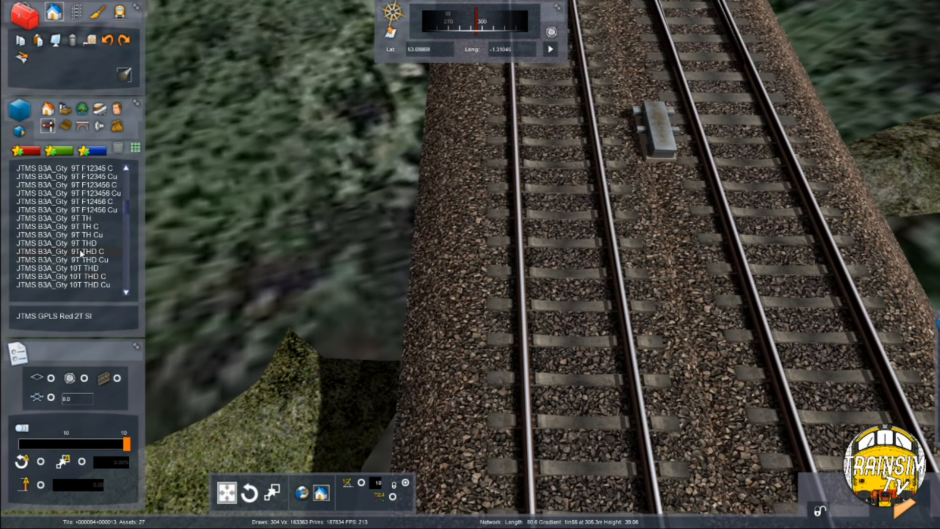
scroll(94, 252, up, 10)
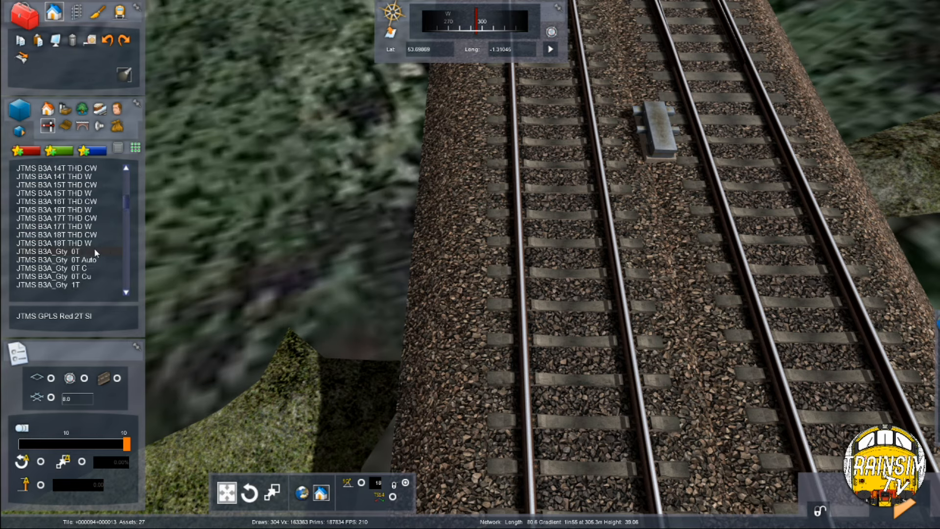
scroll(93, 252, up, 10)
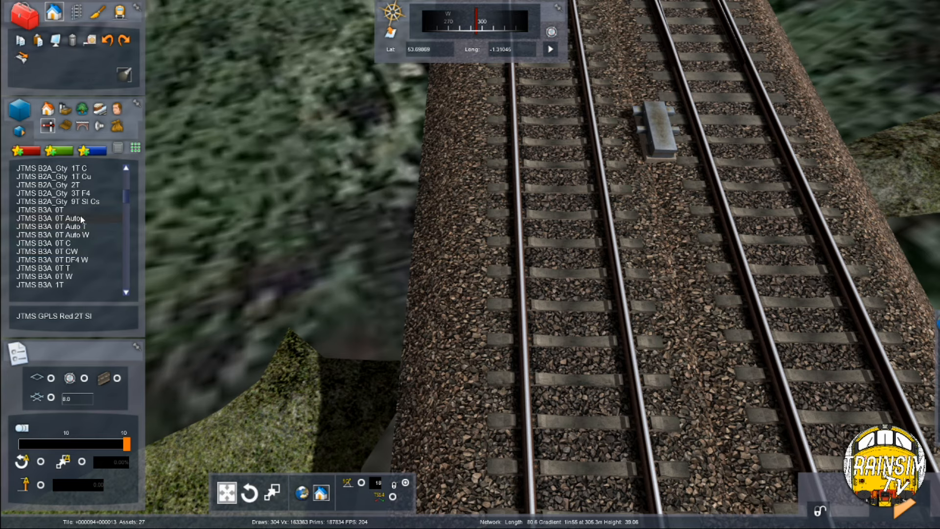
scroll(79, 223, down, 1)
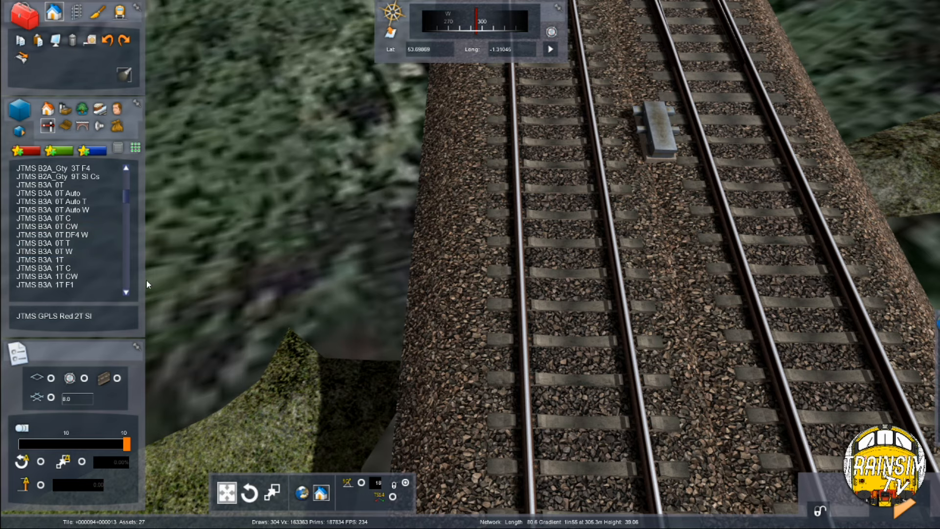
scroll(59, 262, down, 5)
click(69, 226)
click(70, 234)
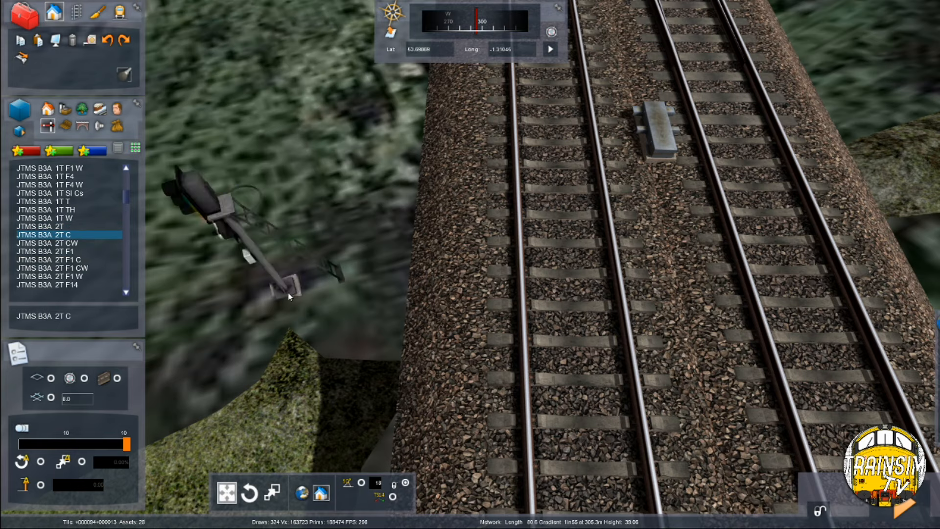
click(515, 277)
Set the signal's two route links beyond the points, on the running line and on the siding
right_drag(550, 241, 550, 152)
key(Up)
scroll(477, 240, up, 5)
click(466, 247)
click(414, 262)
Move the three-aspect signal off the running line to the outer edge of the ballast beside it
key(Down)
right_drag(391, 272, 455, 297)
key(Down)
key(Up)
click(456, 299)
drag(511, 372, 422, 367)
key(Left)
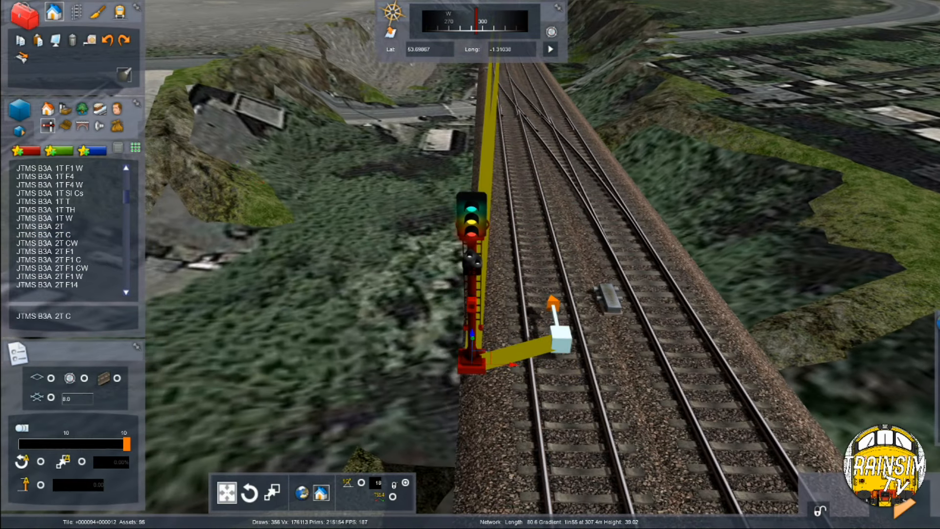
key(Up)
right_drag(422, 367, 420, 387)
drag(435, 305, 412, 293)
key(Down)
key(Left)
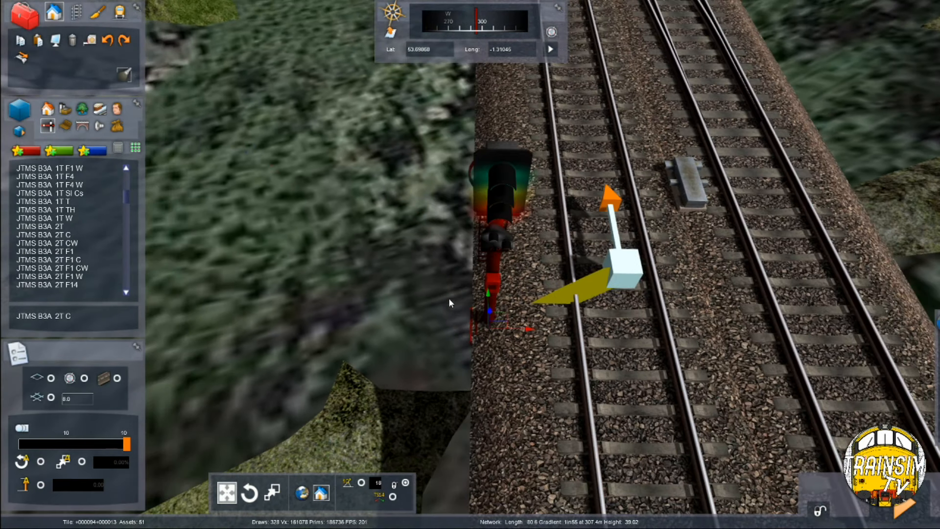
key(Up)
key(Right)
key(Left)
drag(524, 360, 508, 356)
right_drag(509, 353, 489, 324)
key(Down)
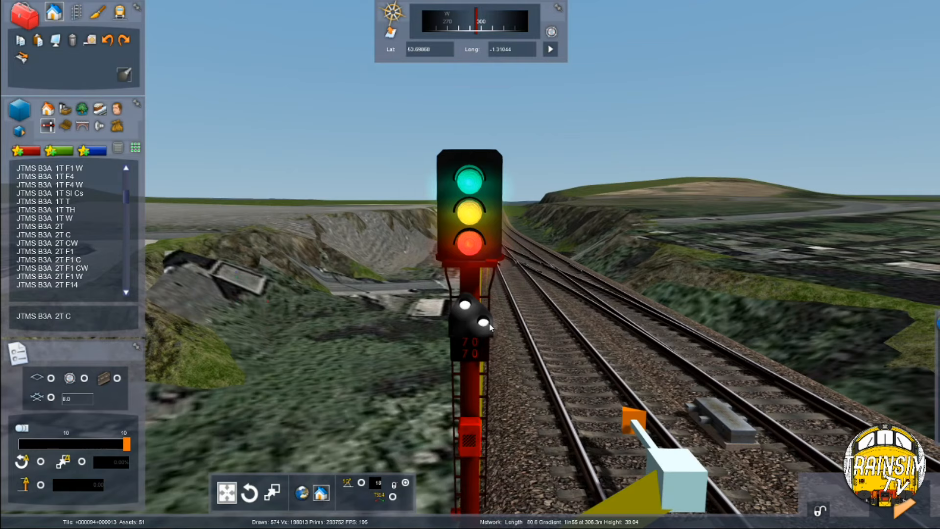
Identify the signal as P 1042, and give its link 2 the letter Y and the single-yellow option
double_click(483, 325)
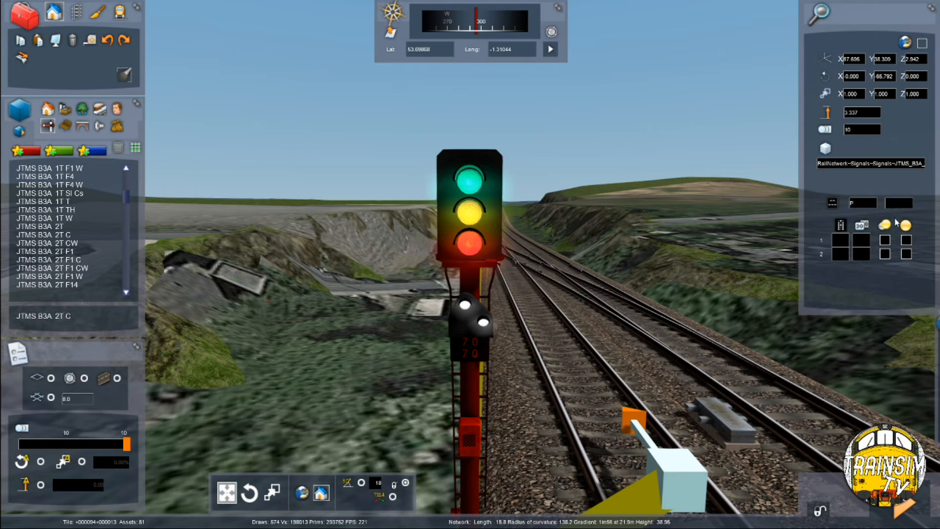
click(838, 253)
text(Y)
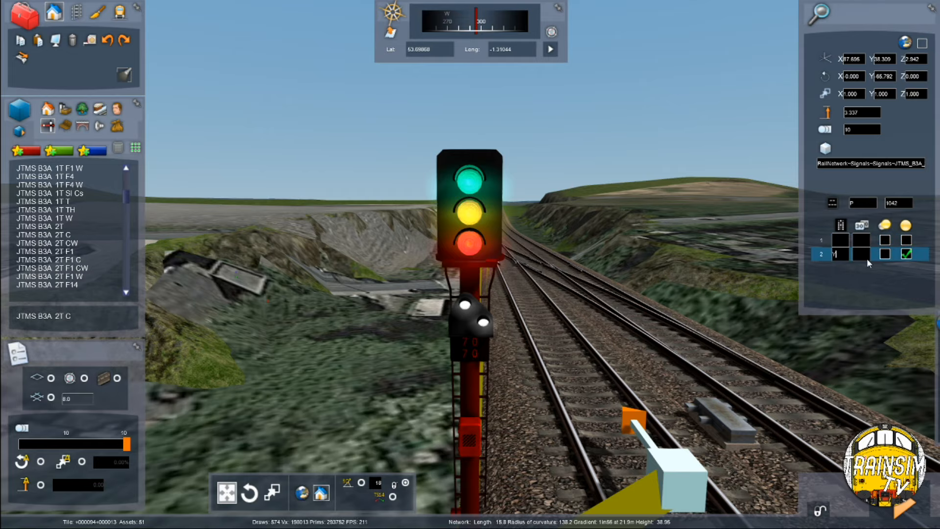
scroll(462, 298, up, 8)
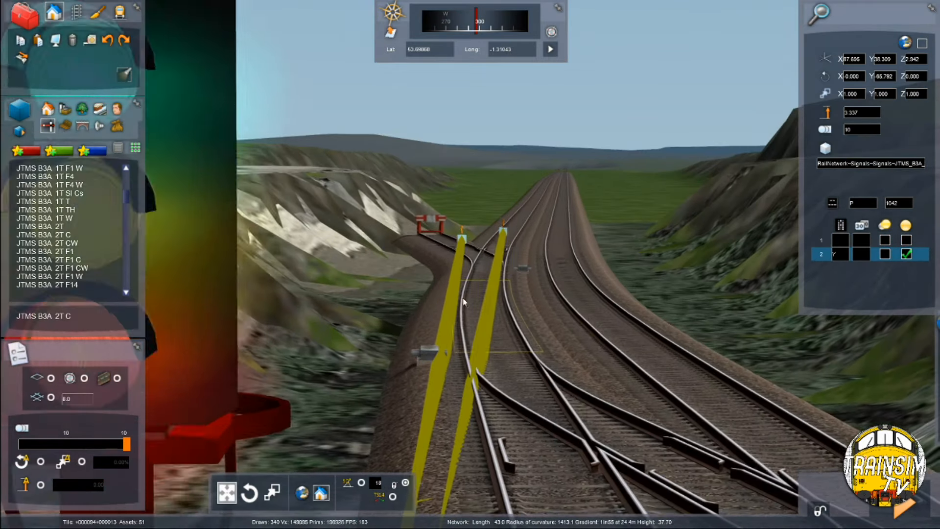
key(Down)
key(Down)
key(Up)
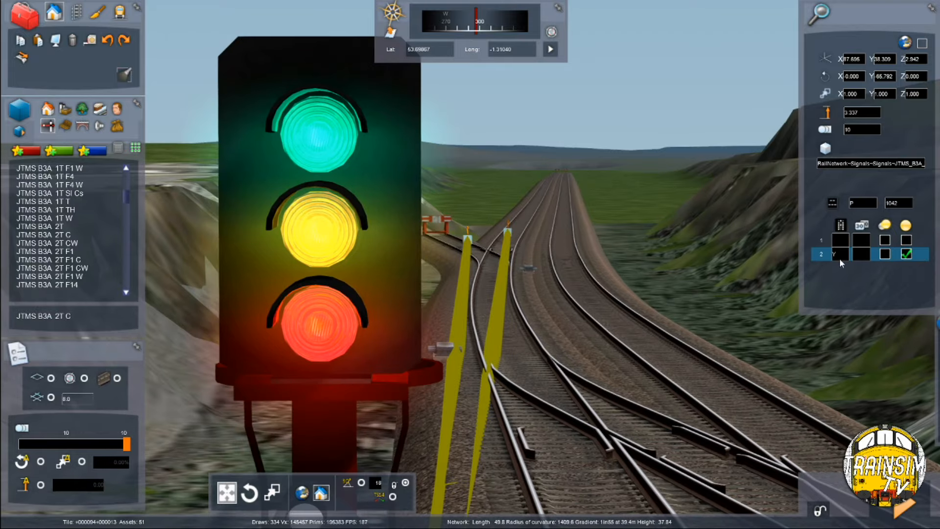
key(Down)
Shift signal P 1042 slightly farther out from the running line
right_drag(496, 225, 496, 268)
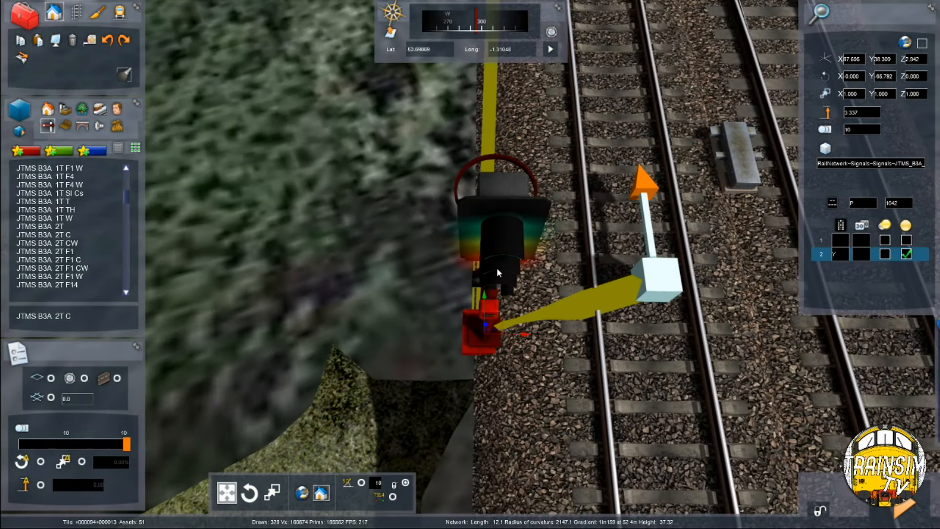
key(Up)
drag(534, 340, 509, 327)
right_drag(509, 327, 509, 288)
click(415, 349)
key(Down)
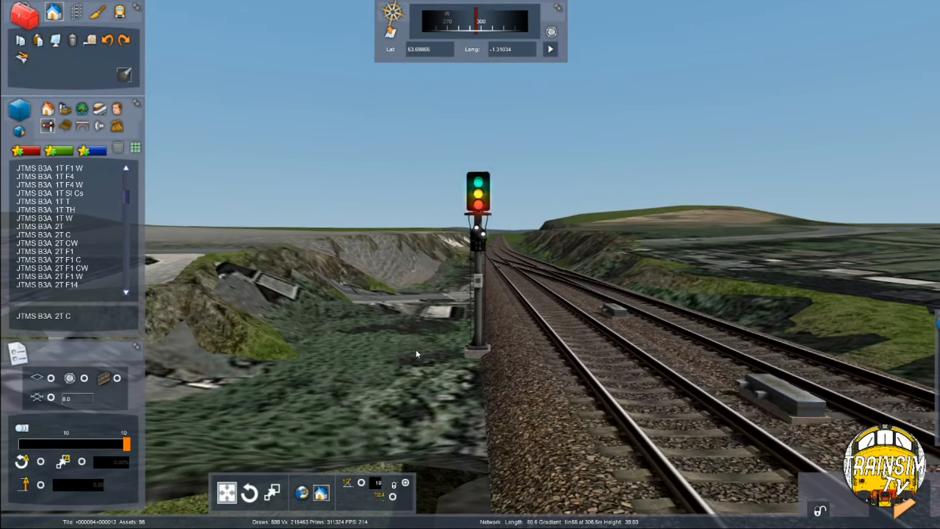
Place a JTMS TPWS TSS grid with its link between the rails of the running line, next to signal P 1042
key(Up)
right_drag(356, 289, 363, 328)
key(Down)
click(25, 149)
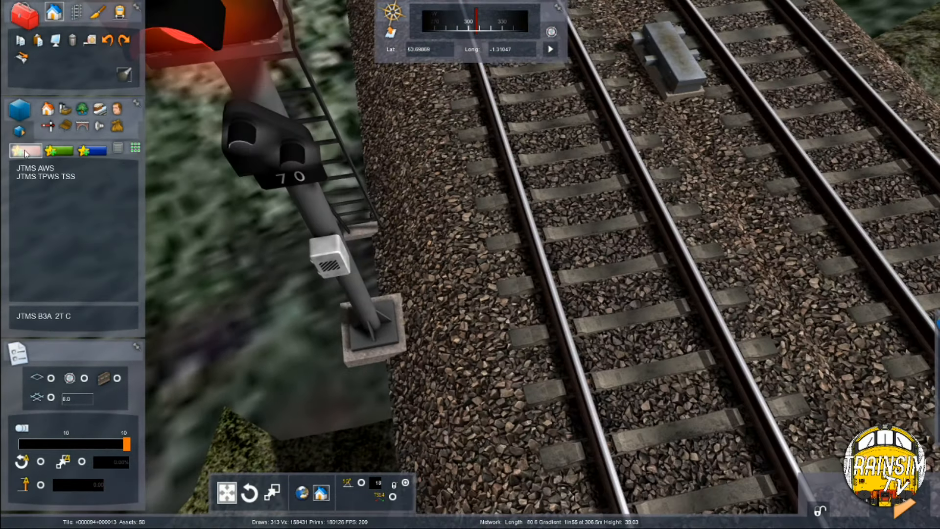
click(69, 177)
click(620, 304)
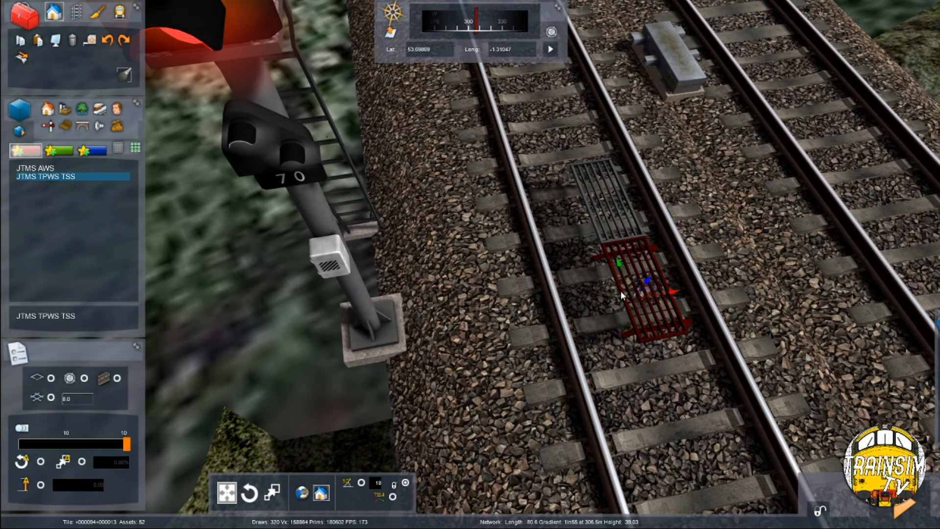
right_click(627, 273)
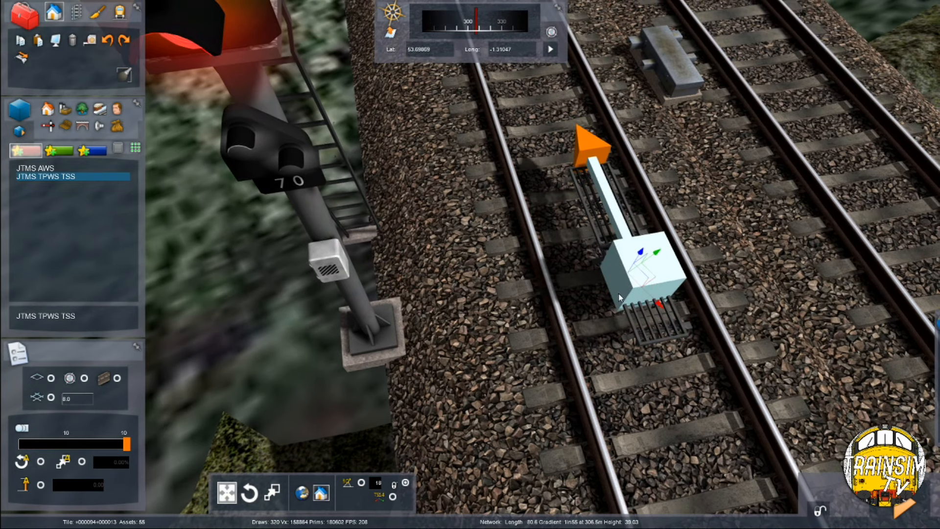
right_click(620, 292)
click(628, 284)
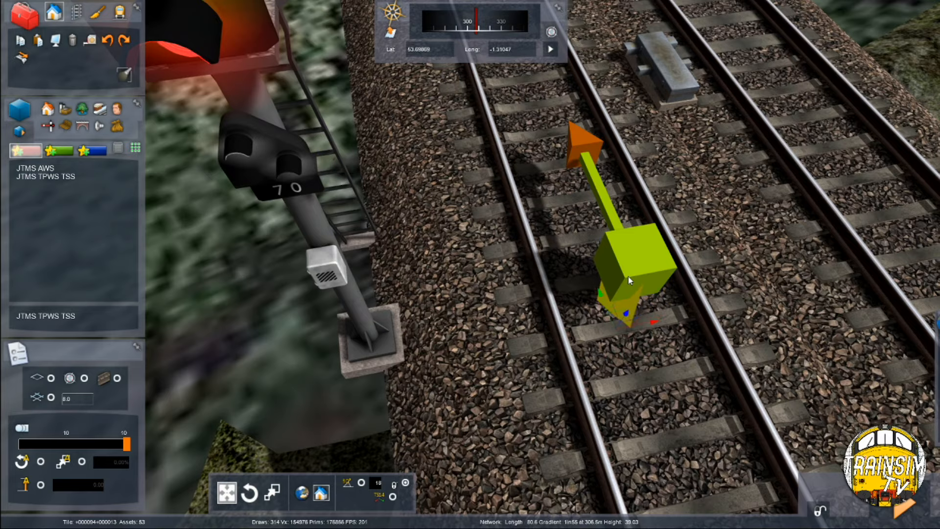
click(627, 276)
click(327, 256)
Measure about 180 m along the running line from signal P 1042 back on its approach side
right_drag(327, 254, 495, 254)
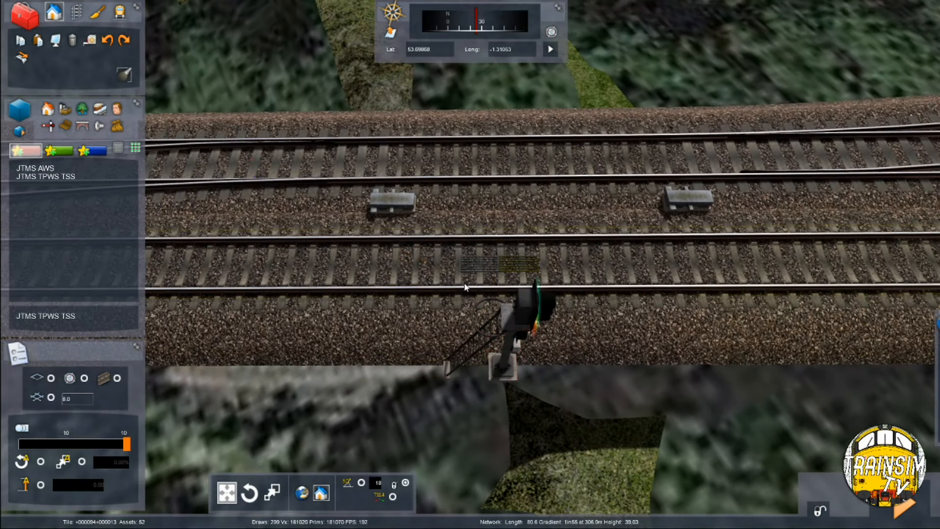
click(76, 12)
click(21, 58)
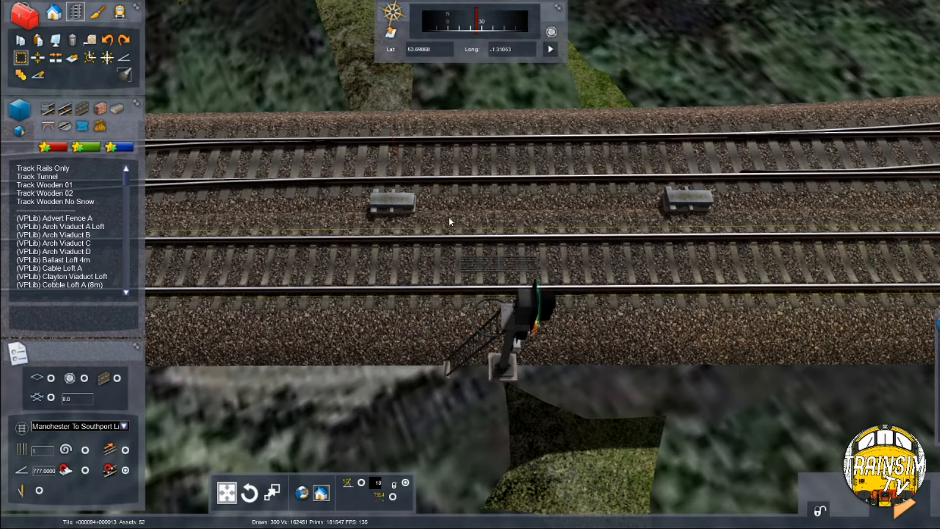
click(518, 223)
key(Right)
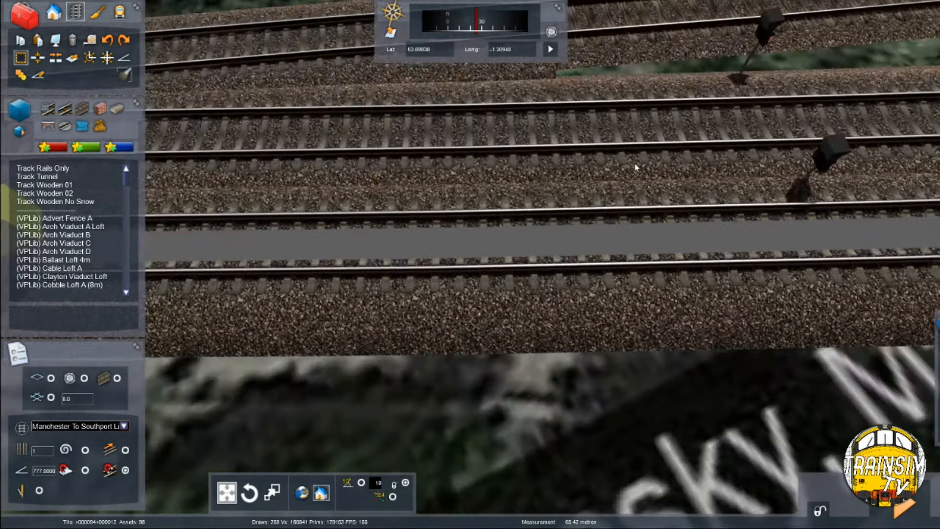
scroll(634, 163, down, 5)
key(Right)
shift+click(587, 166)
scroll(587, 167, up, 5)
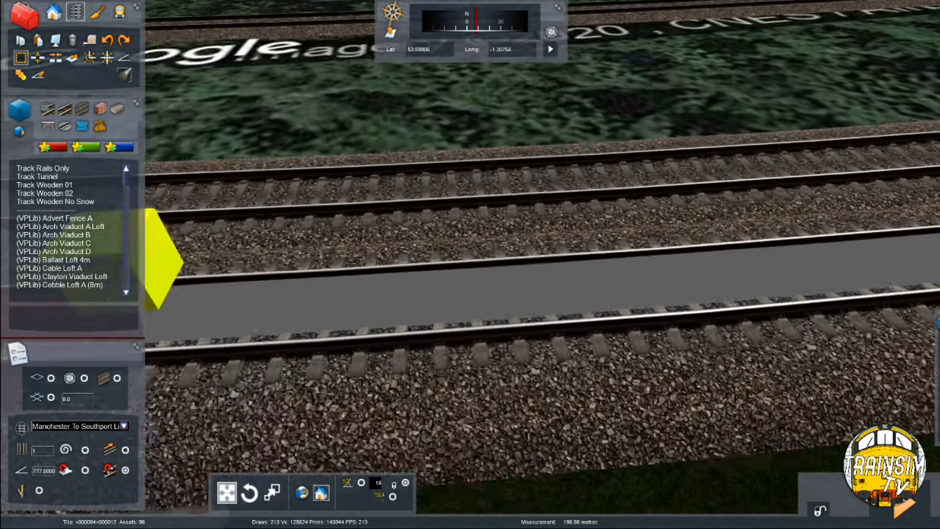
right_drag(587, 218, 562, 218)
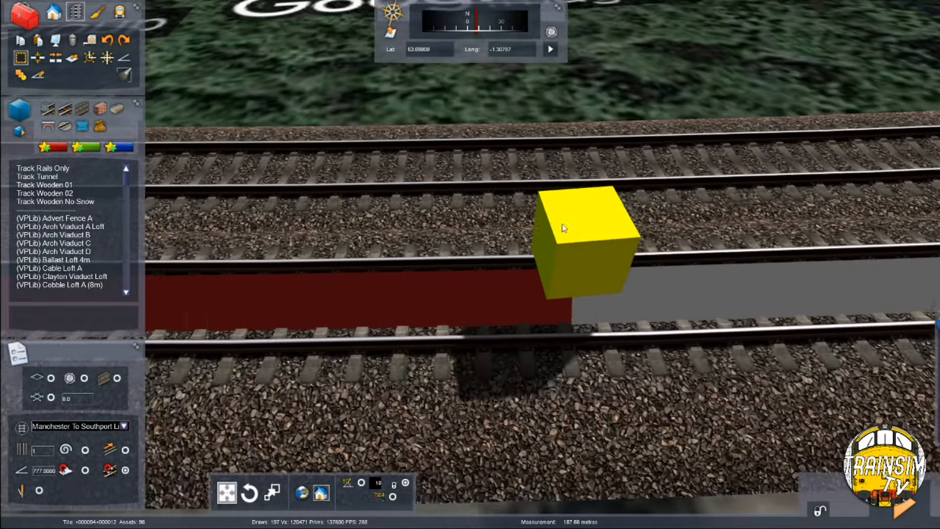
scroll(413, 282, up, 4)
right_drag(413, 281, 415, 273)
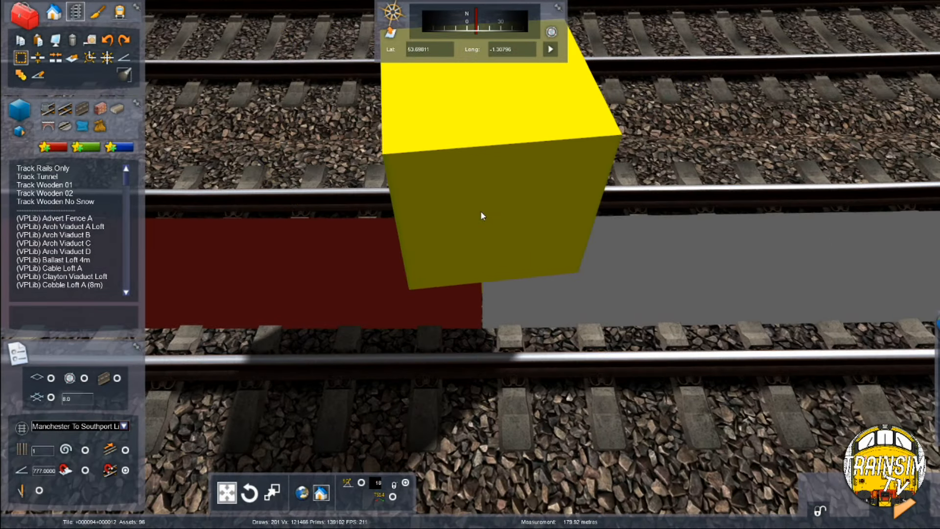
click(538, 200)
Place a JTMS AWS magnet between the rails at the measured point on the approach to signal P 1042
click(54, 9)
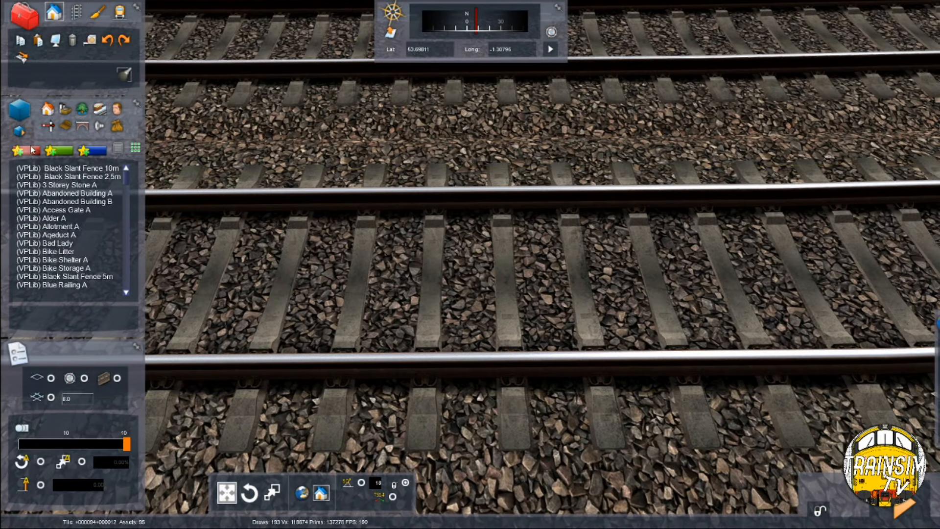
click(26, 150)
click(36, 168)
click(513, 306)
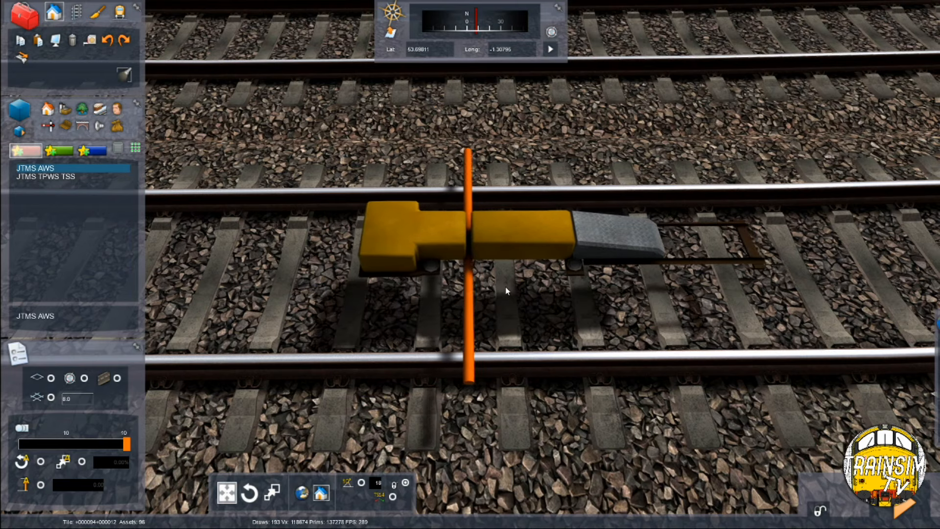
click(495, 279)
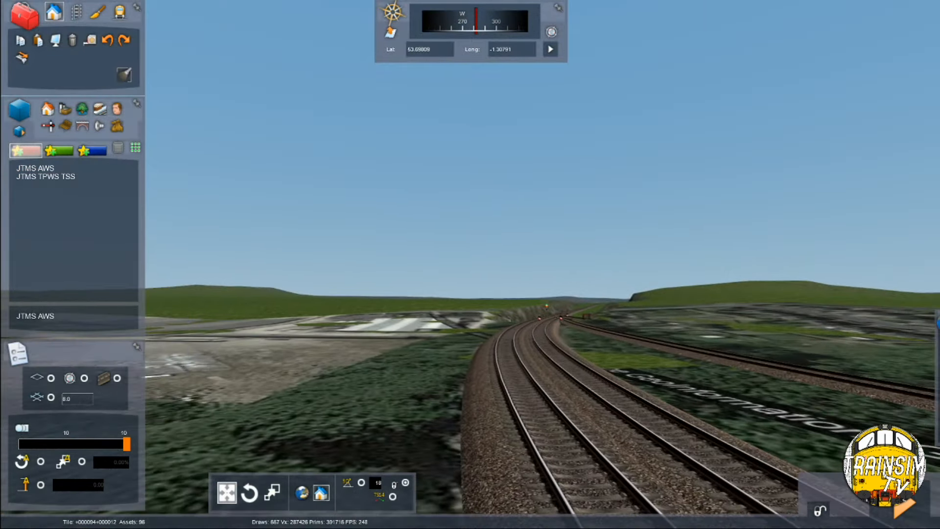
Save the route with the added signal, TPWS grid and AWS magnet
key(Up)
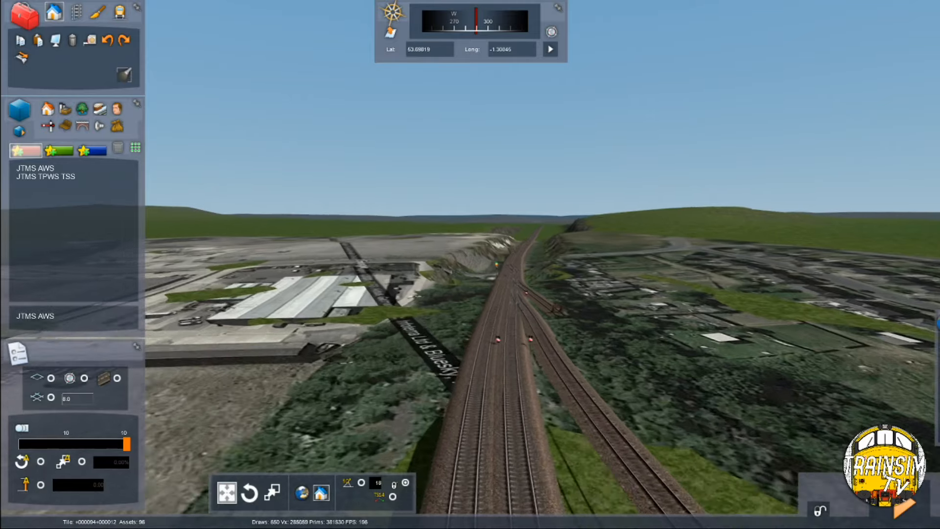
key(F2)
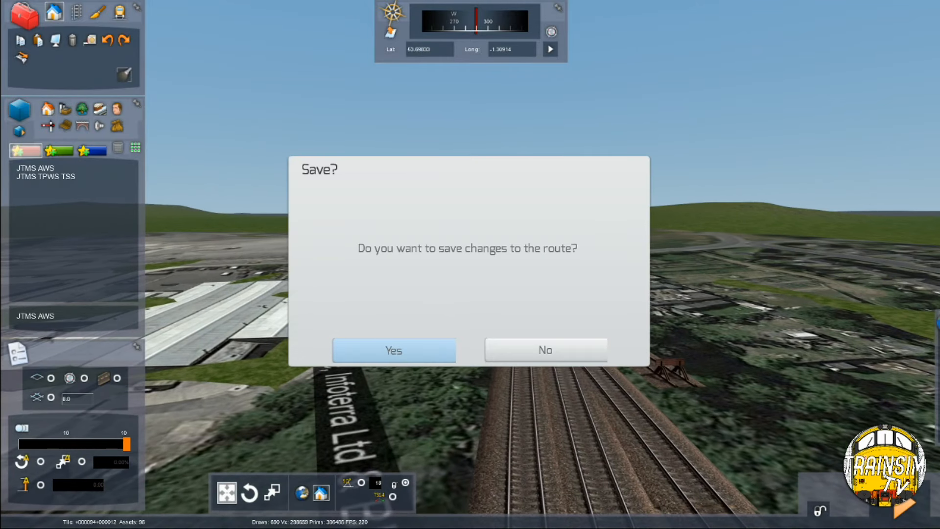
click(394, 350)
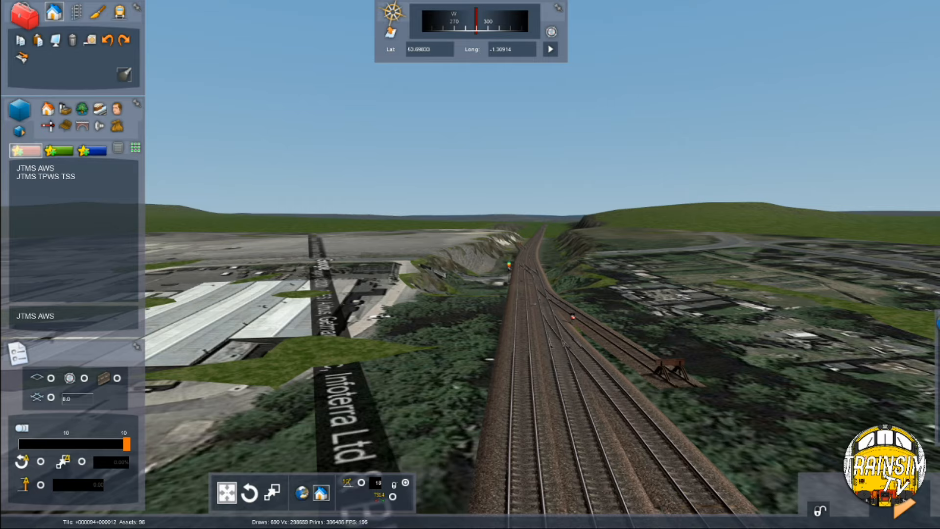
Place a JTMS GPLS Preset Red 3T SI ground signal on the running line beside the siding's buffer stop
key(Up)
right_drag(531, 323, 545, 300)
key(Up)
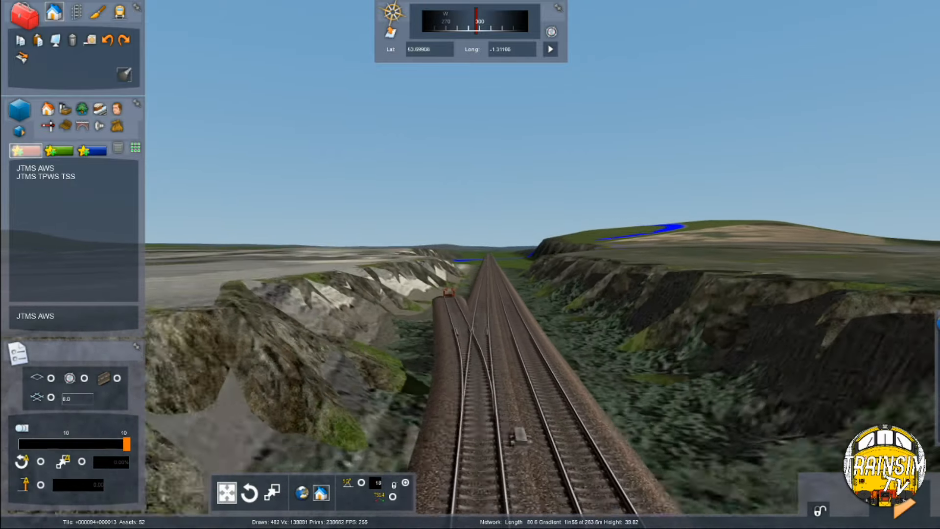
right_drag(510, 406, 753, 426)
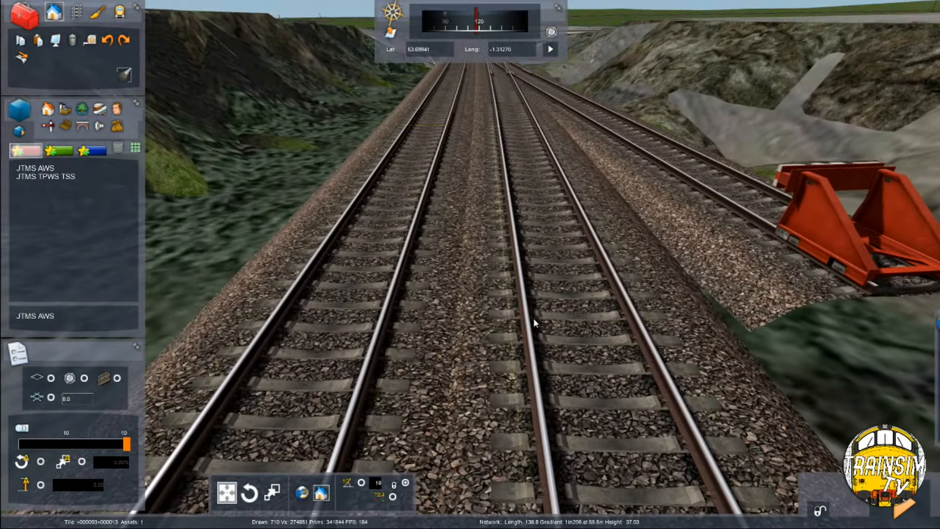
click(52, 130)
scroll(82, 210, down, 3)
scroll(84, 211, down, 8)
click(118, 219)
drag(127, 228, 128, 219)
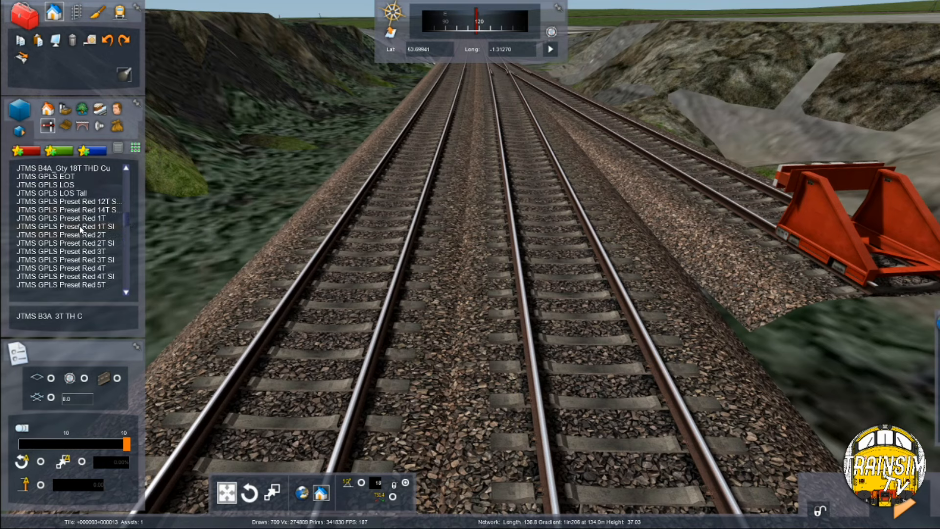
right_drag(273, 227, 255, 192)
scroll(264, 197, down, 1)
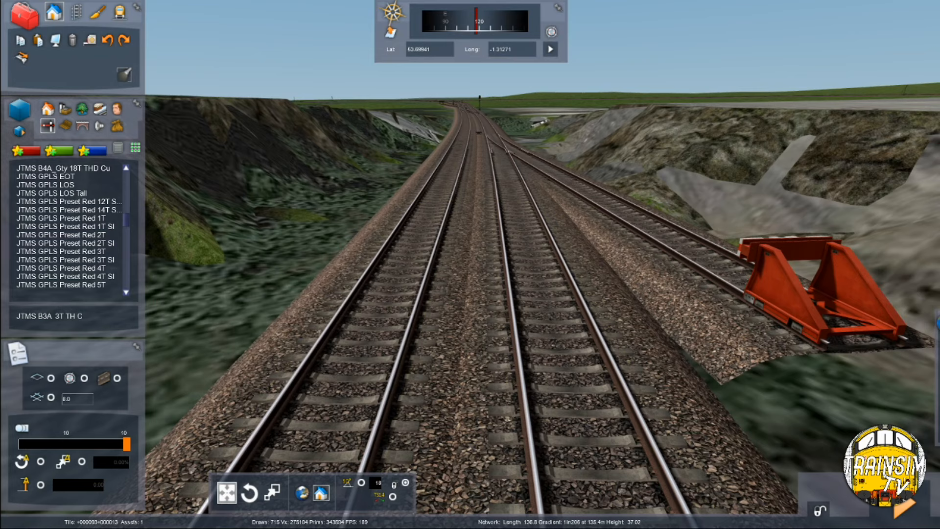
click(85, 260)
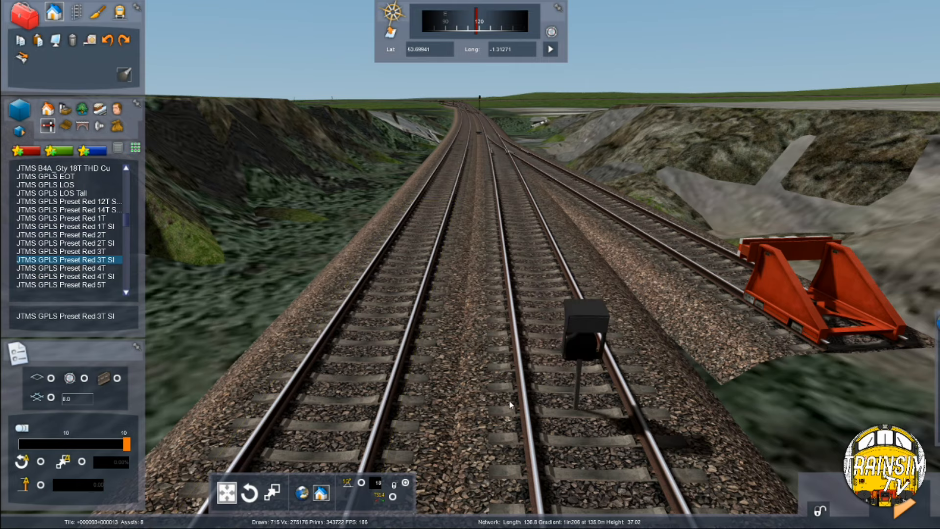
click(516, 394)
Place the ground signal's three route links beyond the crossover: on the straight running line, the diverging line and the buffer-stop siding
mouse_move(500, 263)
right_down()
mouse_move(501, 220)
mouse_move(497, 258)
right_up()
key(Up)
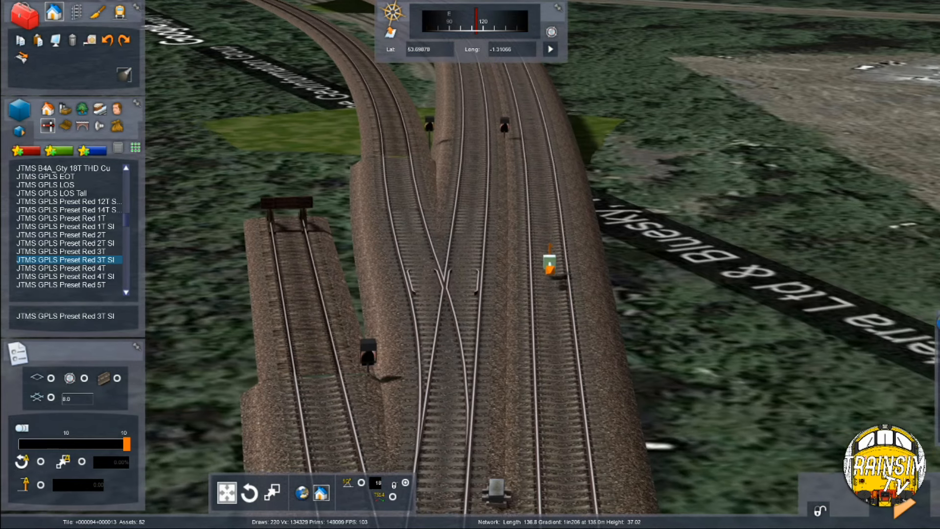
key(Up)
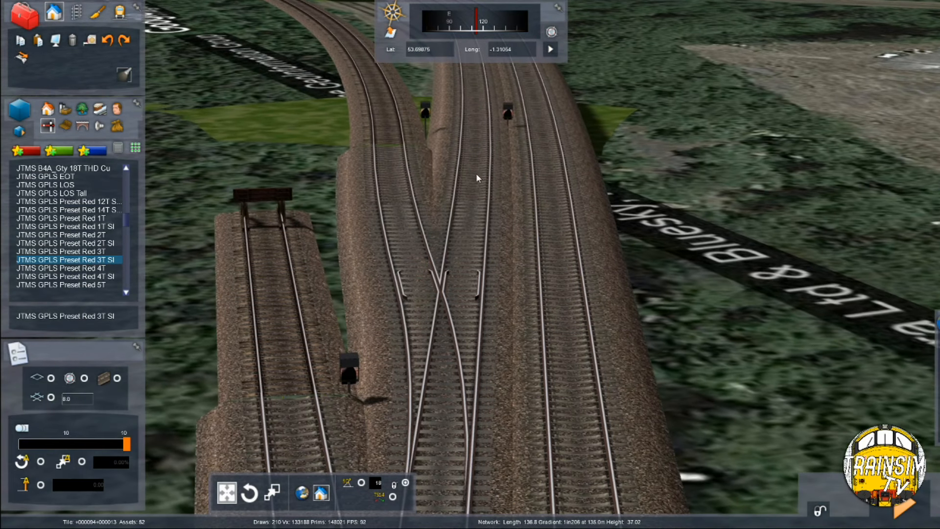
click(476, 173)
click(401, 181)
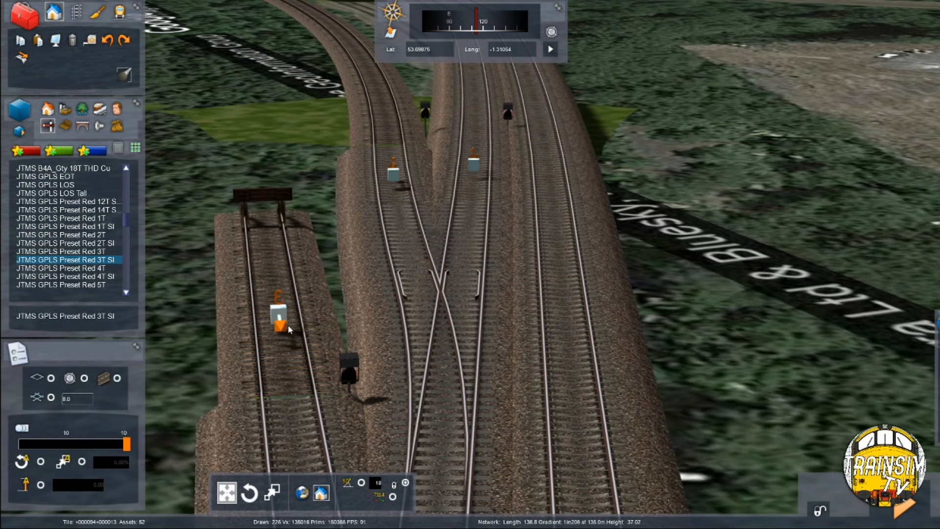
click(300, 305)
Move the ground signal off the rails into the ballast gap between the two running lines
key(Down)
key(Down)
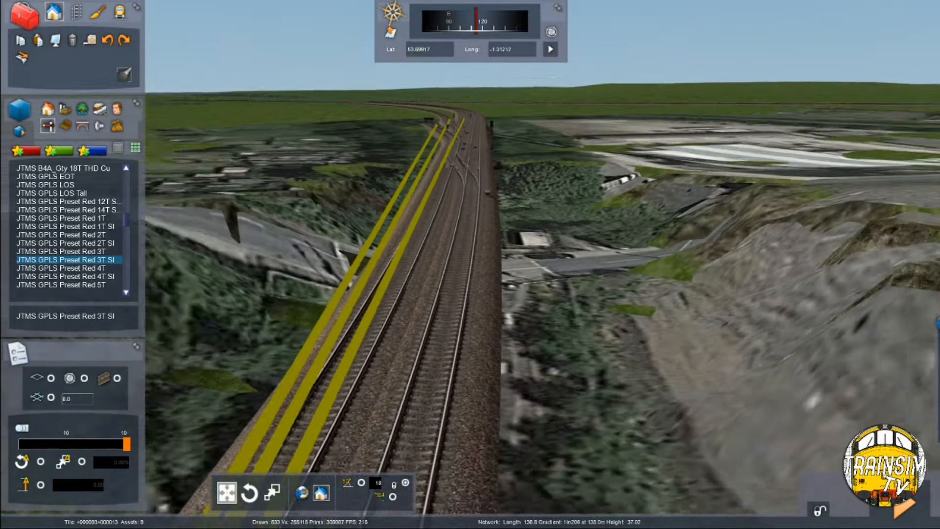
key(Up)
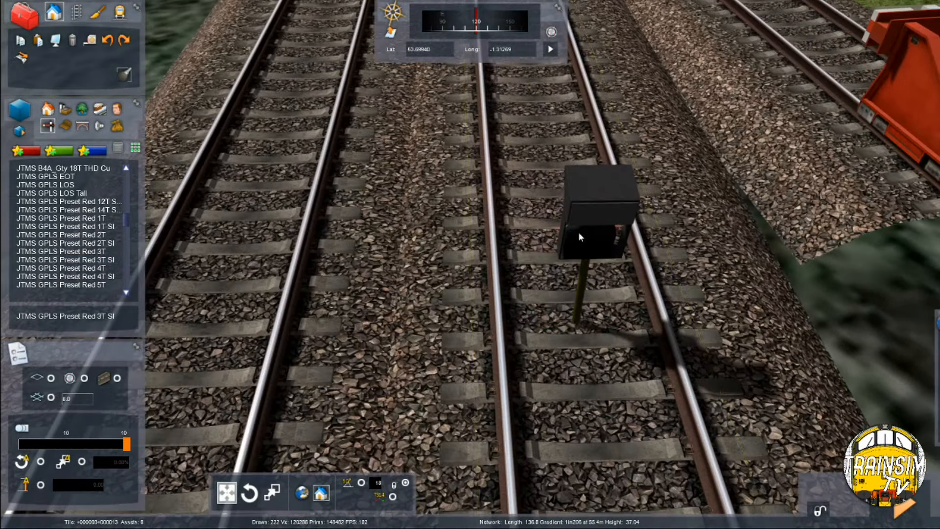
drag(579, 234, 396, 243)
right_drag(396, 242, 396, 196)
key(q)
right_drag(457, 195, 461, 234)
key(Left)
key(Up)
drag(466, 229, 458, 228)
key(Up)
mouse_move(459, 229)
right_down()
mouse_move(452, 239)
mouse_move(460, 217)
right_up()
key(Up)
Number the ground signal P 1041
double_click(456, 225)
key(Down)
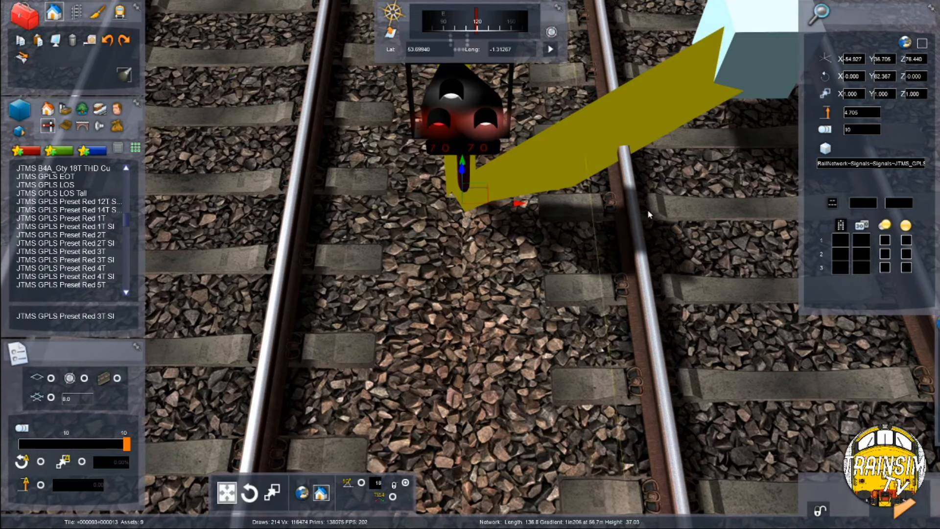
click(887, 203)
text(1041)
Set the ground signal's route indications to D for link 1, L for link 2 and S for link 3
right_drag(764, 235, 753, 208)
key(Up)
key(Up)
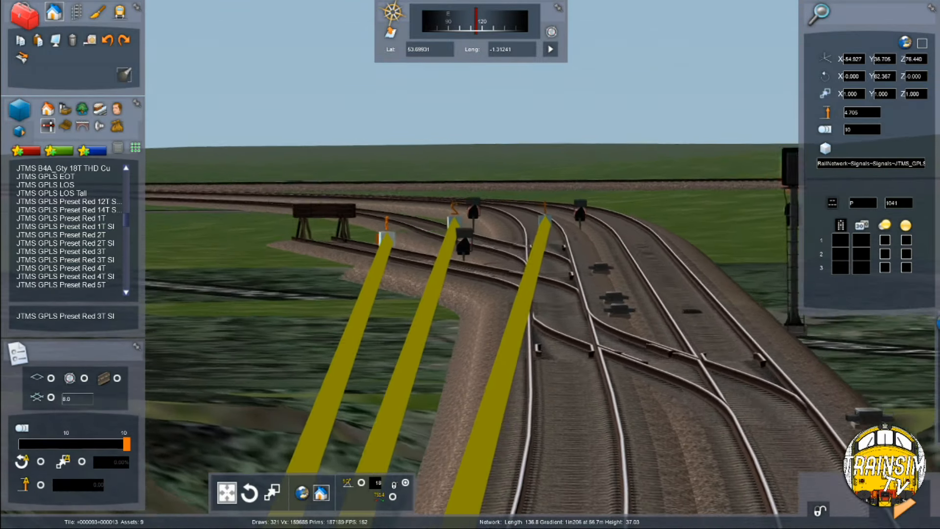
click(849, 239)
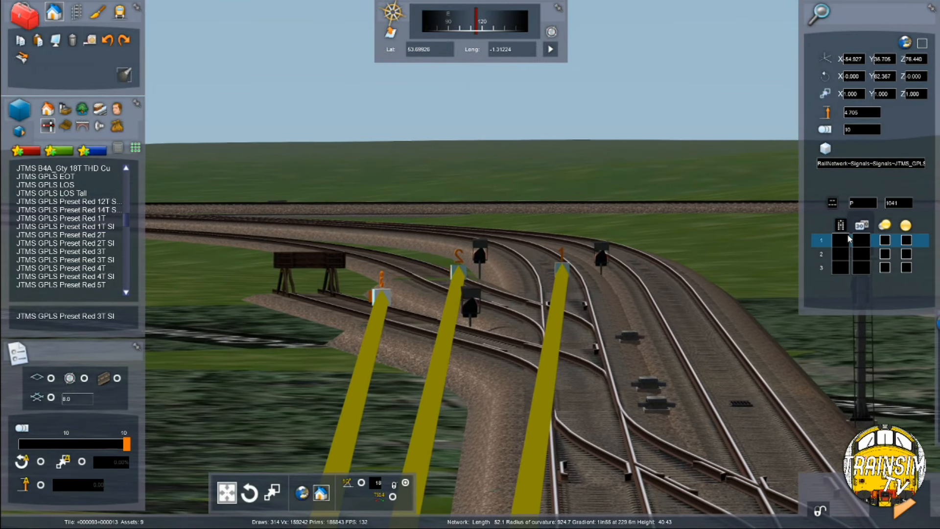
text(D)
click(839, 259)
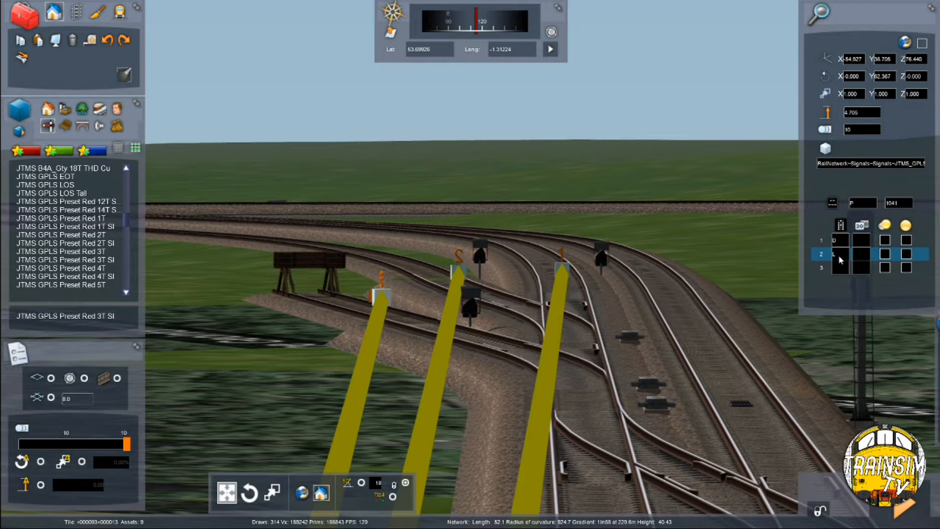
click(838, 267)
text(S)
Examine ground signal P 1041 and its links, checking its position between the running lines
key(Down)
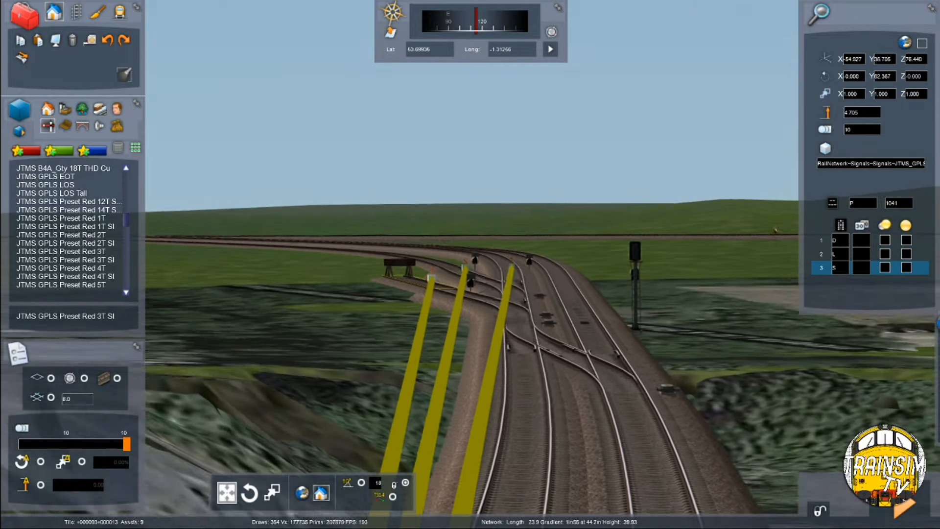
key(Down)
key(Left)
key(Right)
right_drag(479, 315, 479, 372)
click(479, 315)
key(Up)
right_drag(478, 315, 479, 362)
key(Down)
key(Up)
click(510, 265)
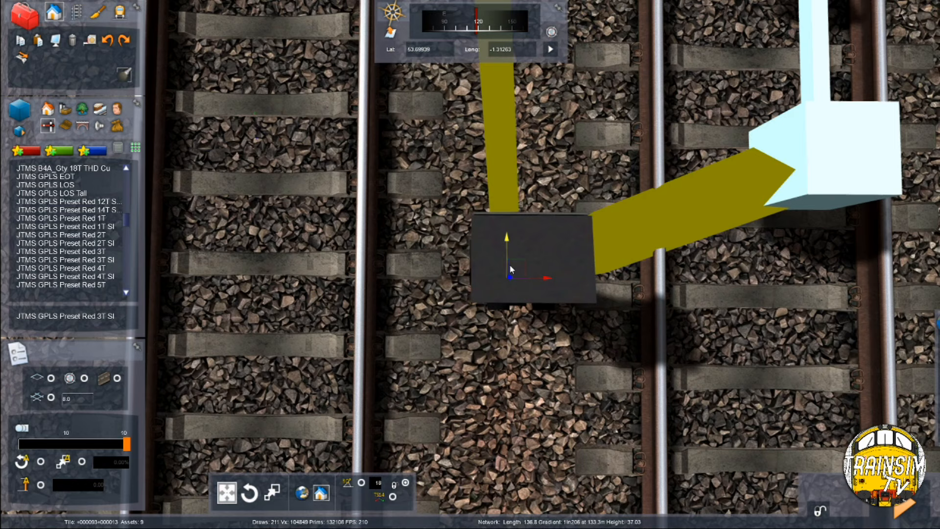
right_drag(492, 293, 494, 289)
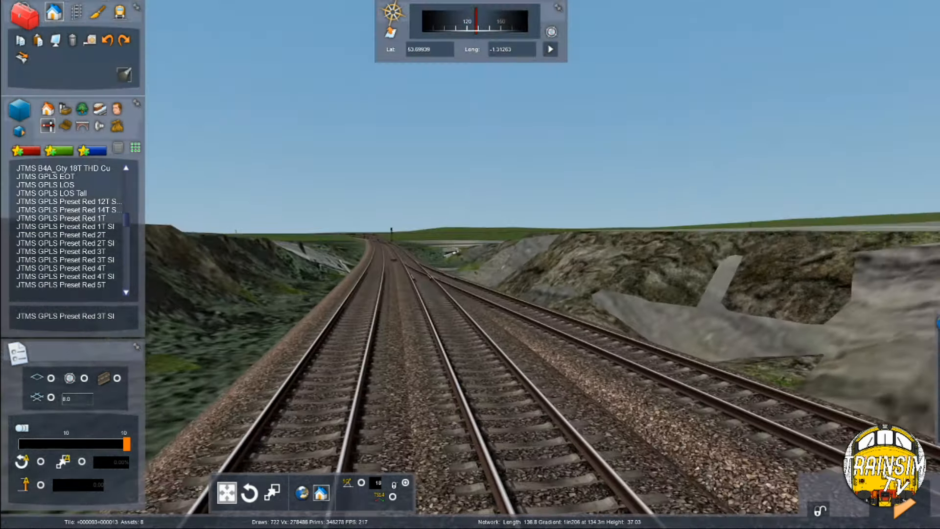
Raise the satellite map overlay above the terrain and follow the line to the site for the next main signal
scroll(504, 284, down, 5)
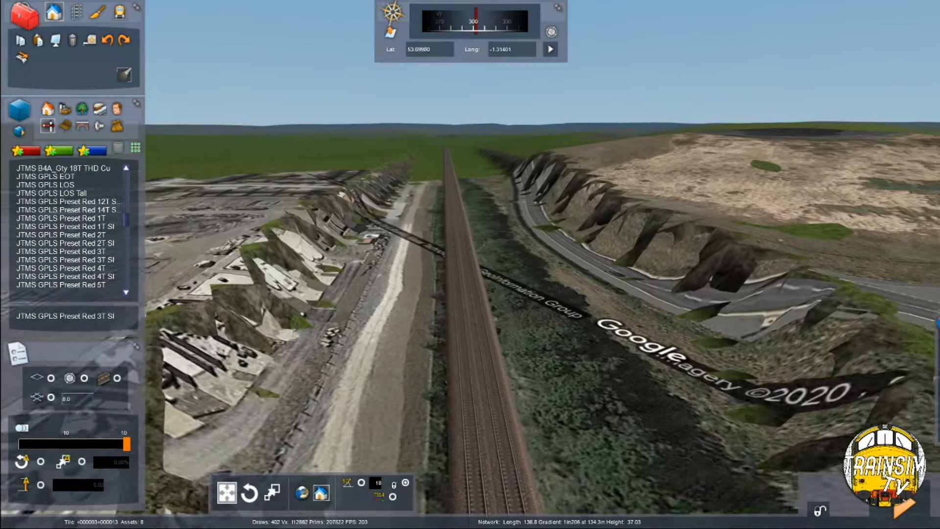
mouse_move(902, 394)
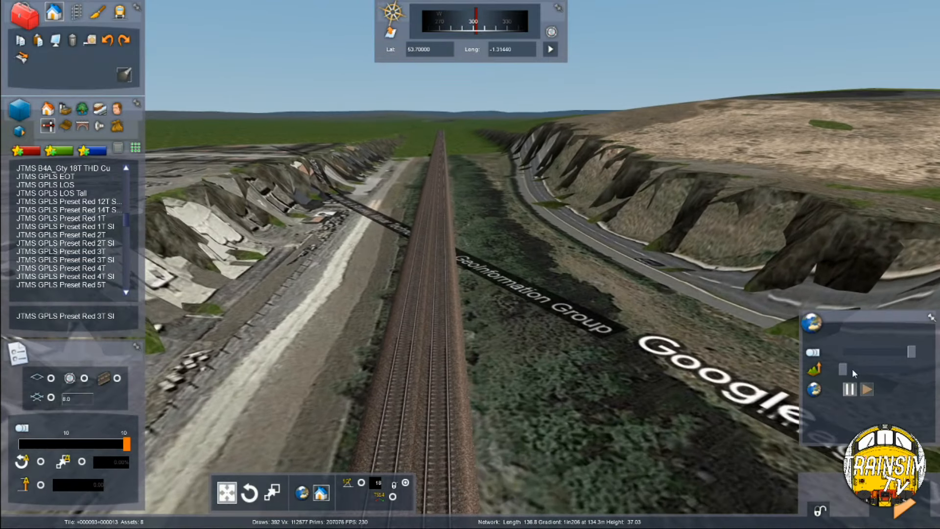
click(853, 368)
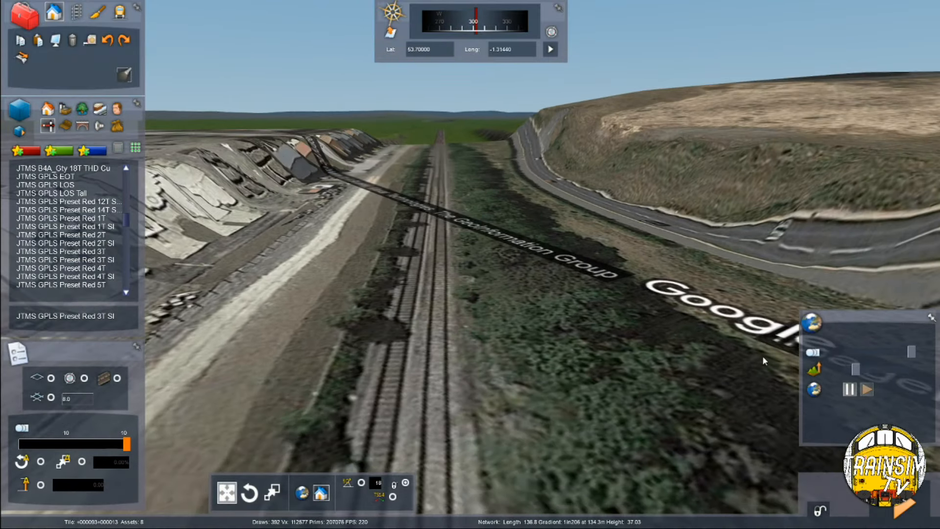
right_drag(611, 342, 493, 321)
key(Up)
right_drag(528, 271, 563, 235)
key(Left)
key(Up)
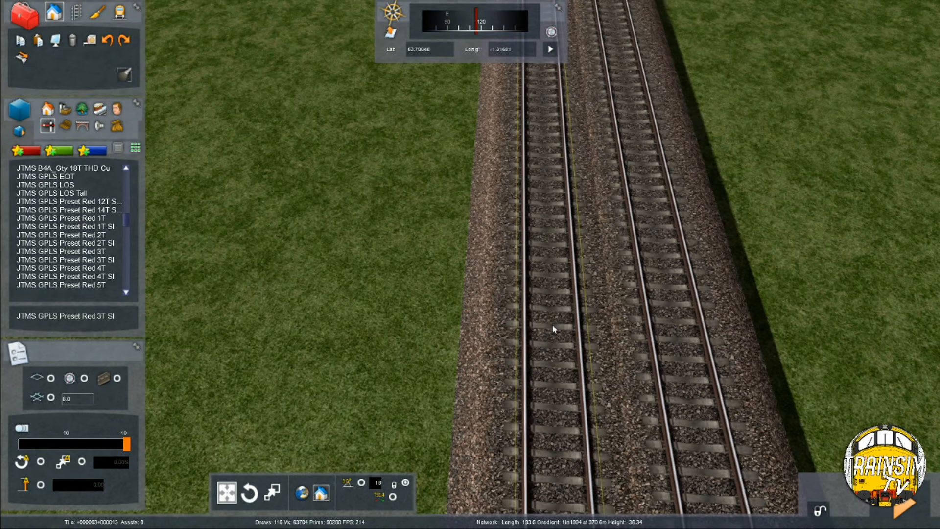
Save the changes to the route
key(Escape)
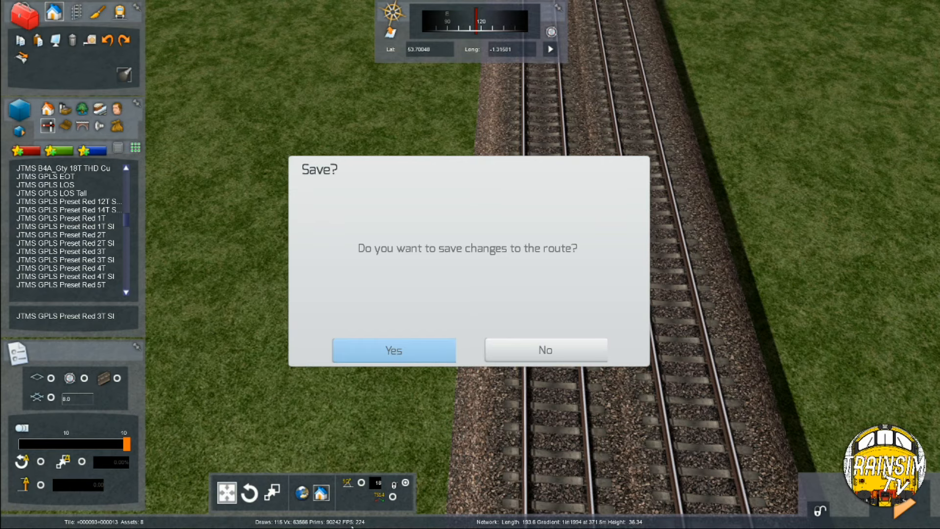
key(Escape)
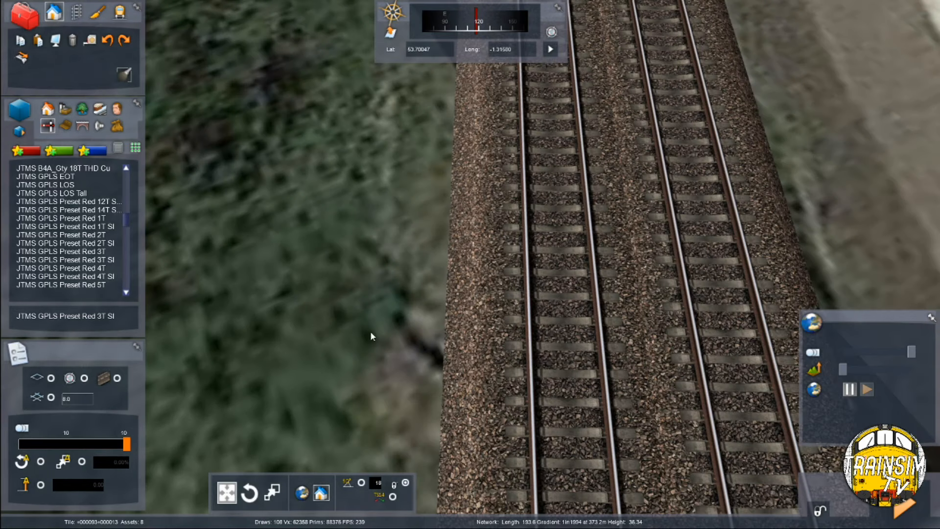
Find the JTMS L4A 3T F1 C signal among the signal assets and select it for placement
scroll(56, 243, down, 1)
scroll(56, 243, up, 10)
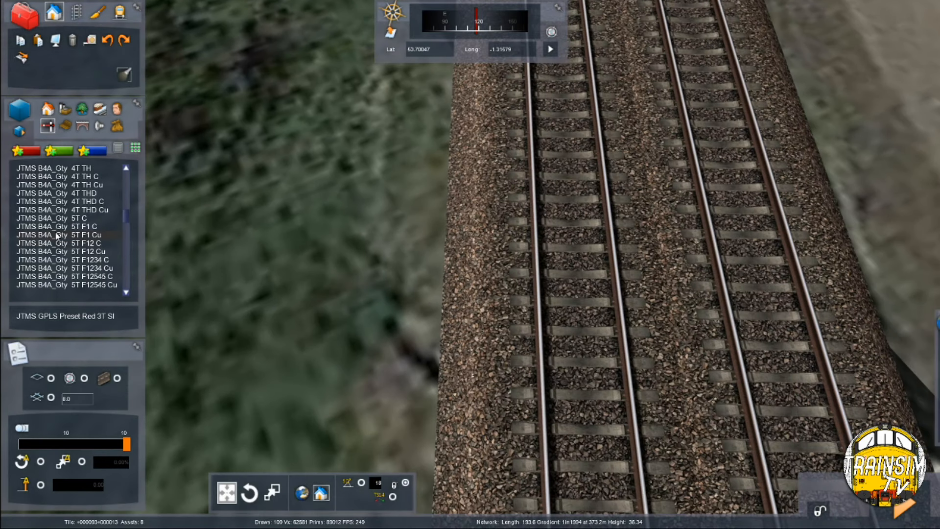
click(128, 255)
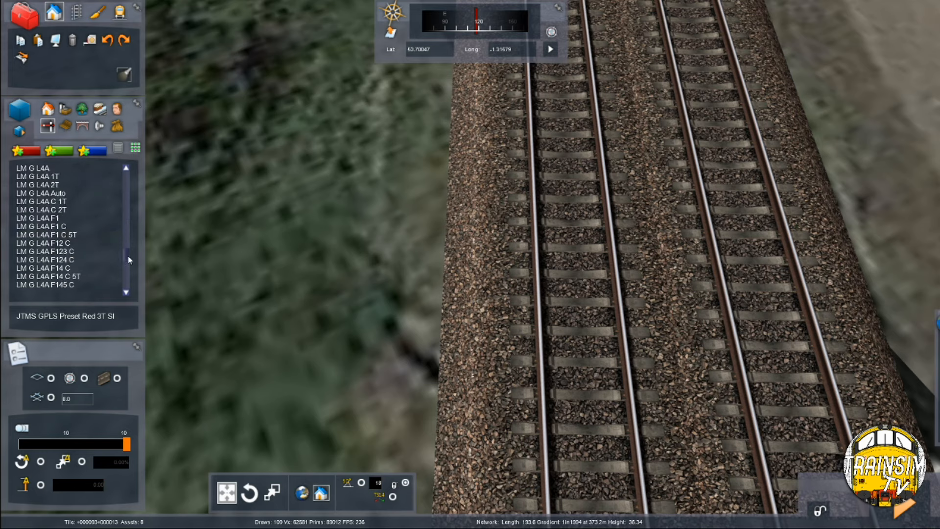
click(127, 221)
drag(127, 222, 127, 225)
scroll(119, 229, down, 20)
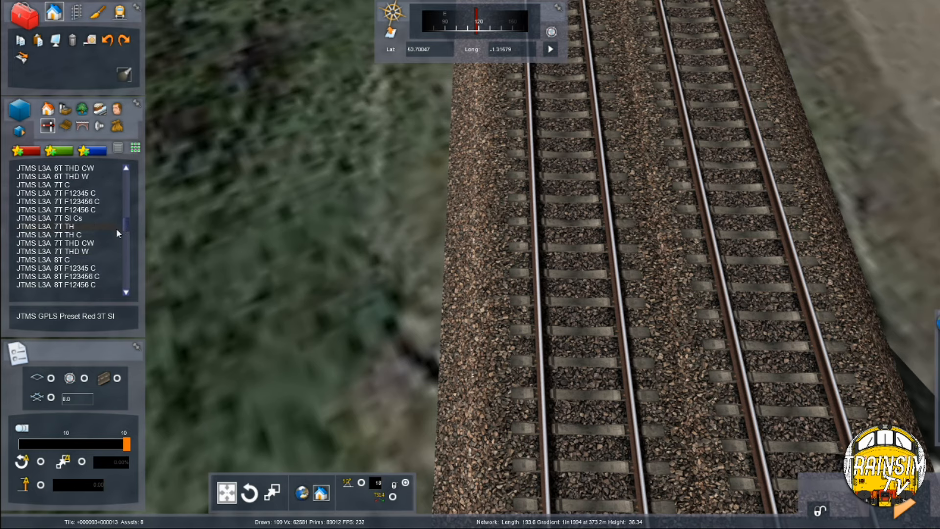
scroll(96, 234, down, 15)
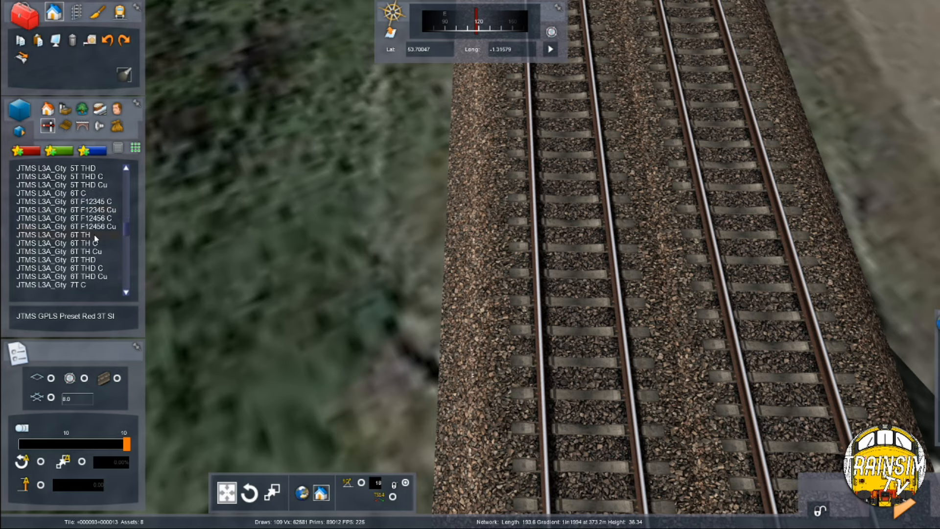
scroll(94, 245, up, 7)
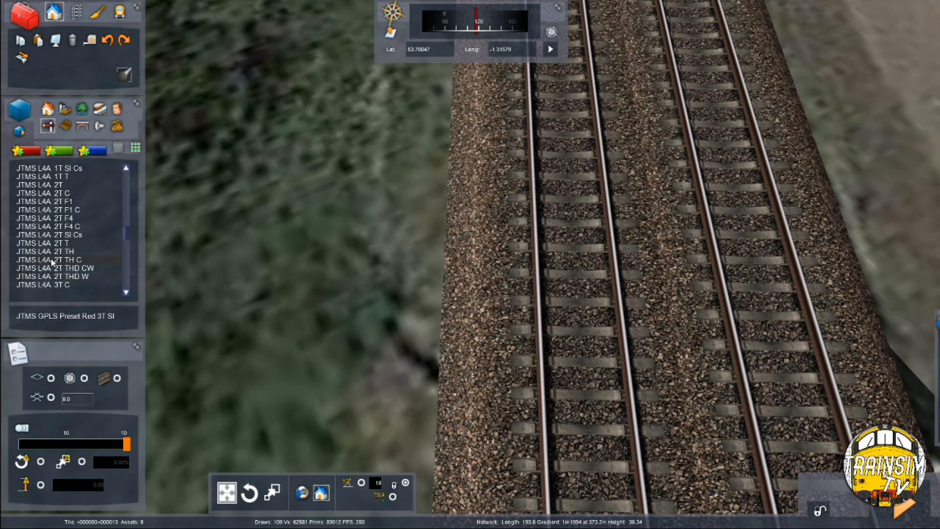
scroll(64, 266, down, 3)
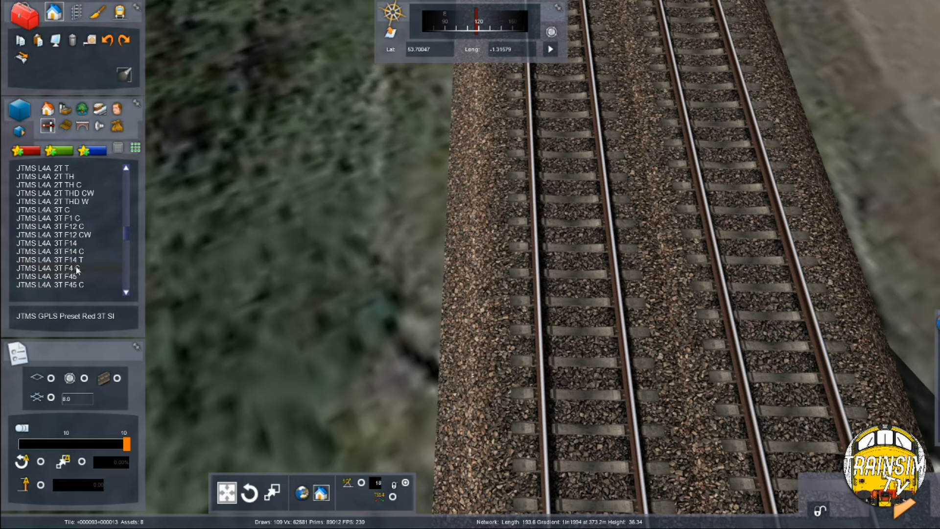
click(77, 270)
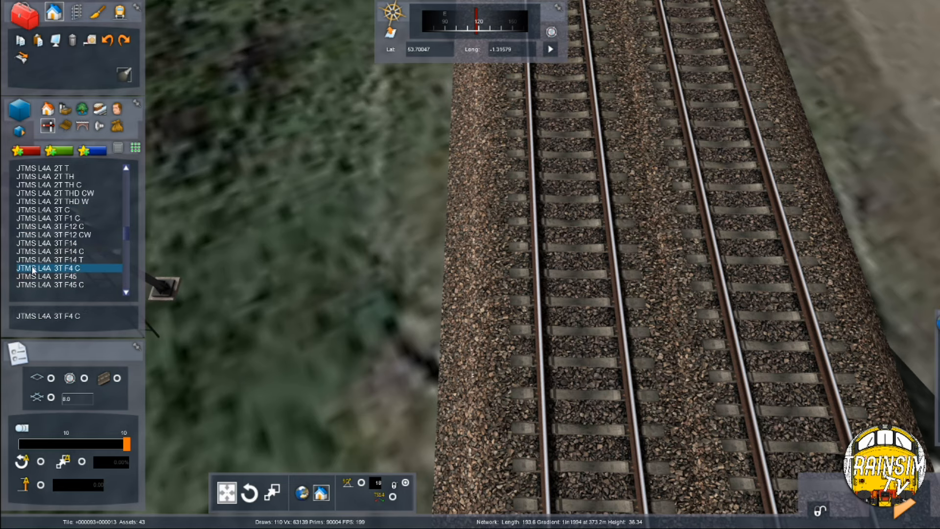
click(54, 218)
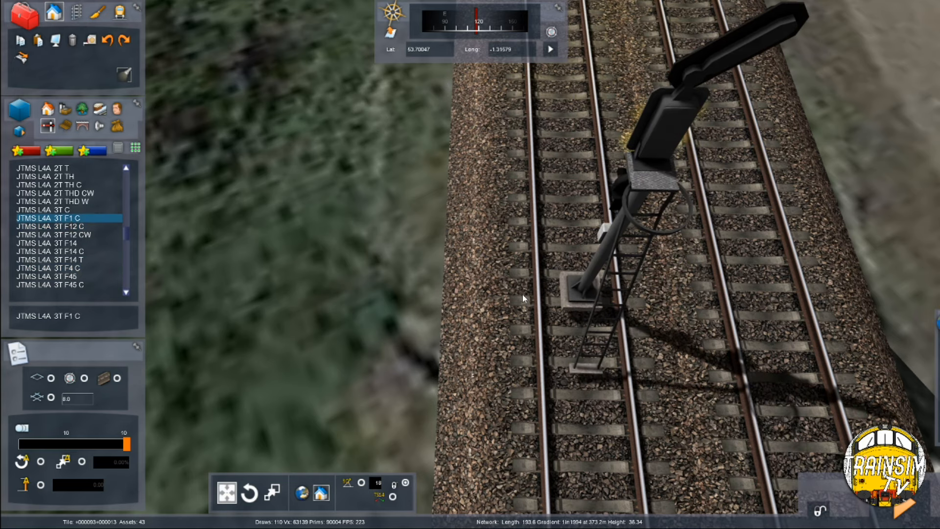
Place the JTMS L4A 3T F1 C signal at the ballast edge beside the running line, deleting the copy misplaced between the rails
click(532, 273)
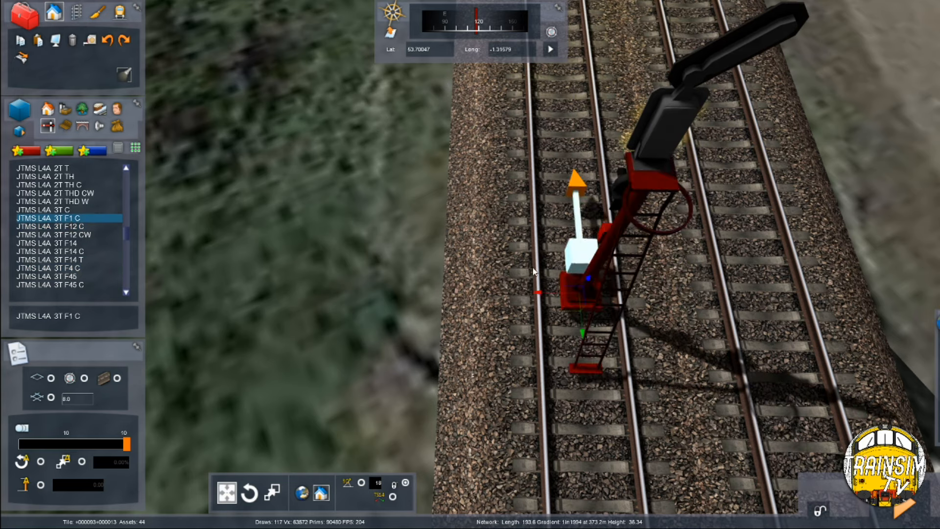
key(Delete)
click(89, 216)
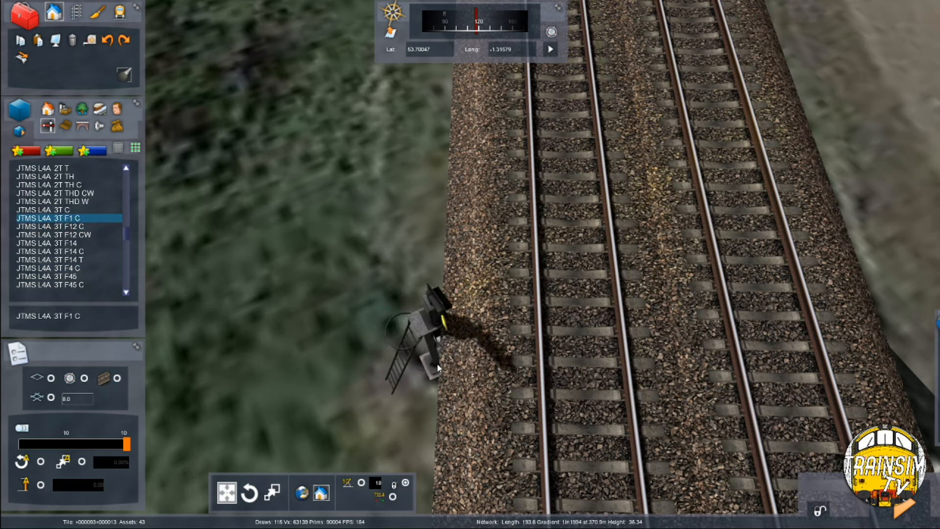
click(449, 364)
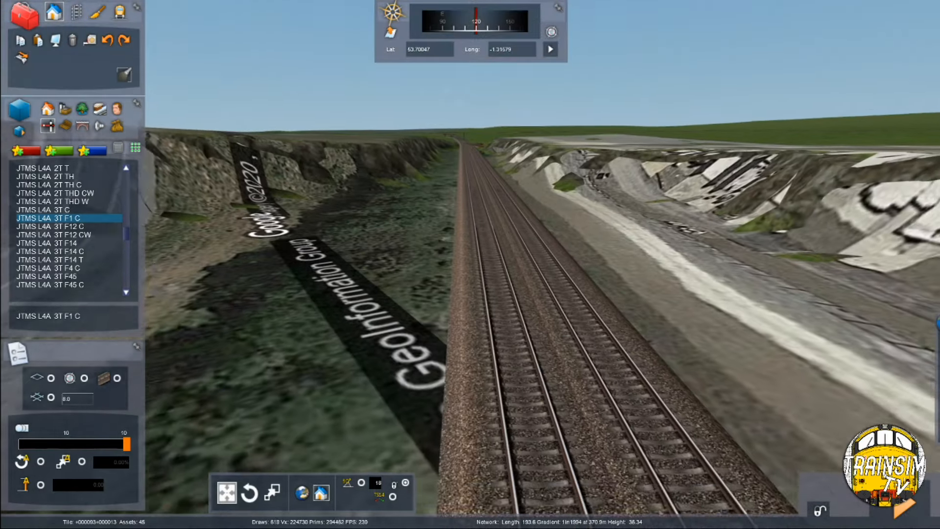
Place the new signal's track links beyond the junction on the main line, the diverging line and the buffer-stop siding
key(Up)
mouse_move(498, 230)
right_down()
mouse_move(498, 201)
mouse_move(498, 248)
right_up()
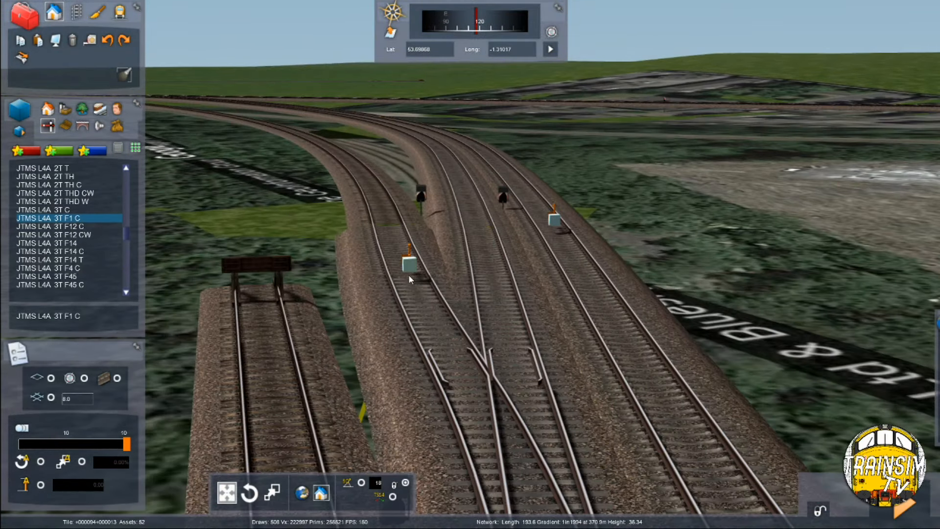
click(408, 275)
click(395, 288)
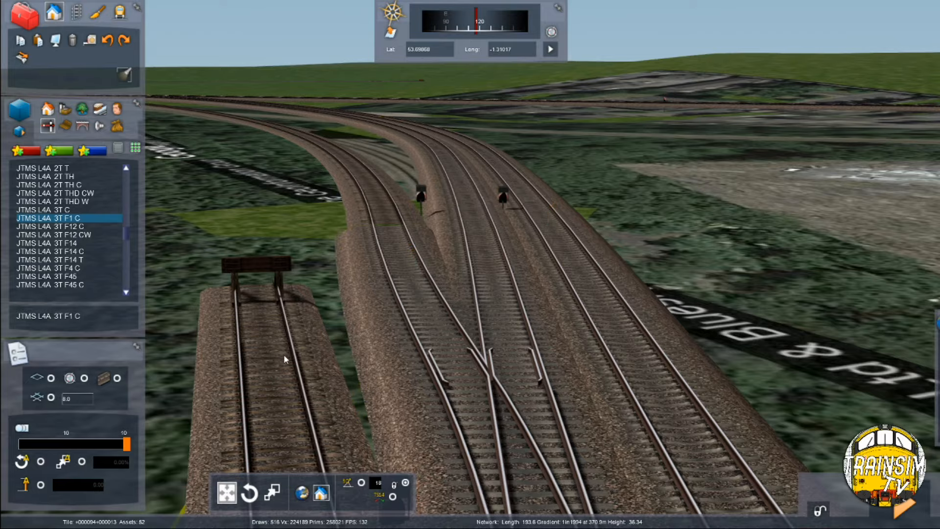
click(265, 383)
Select the new signal and examine its link lines along the route to the three junction tracks
key(Down)
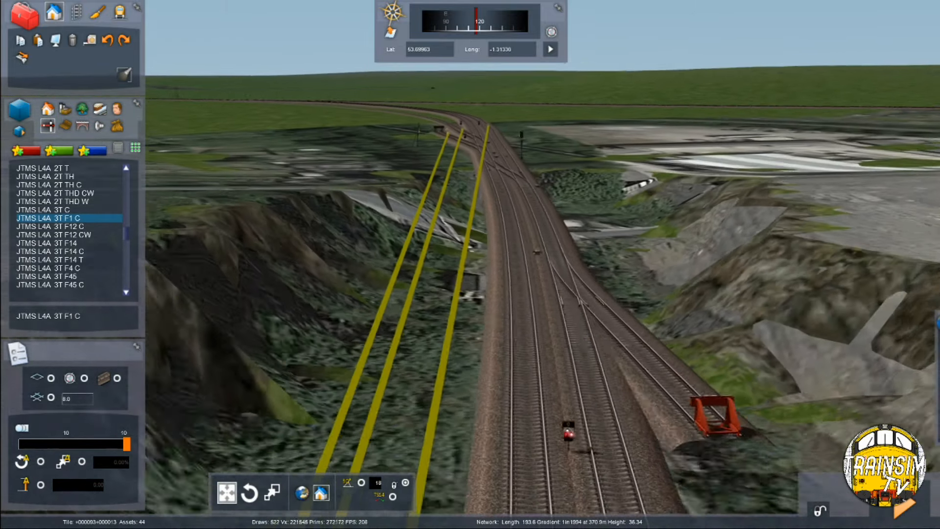
key(Down)
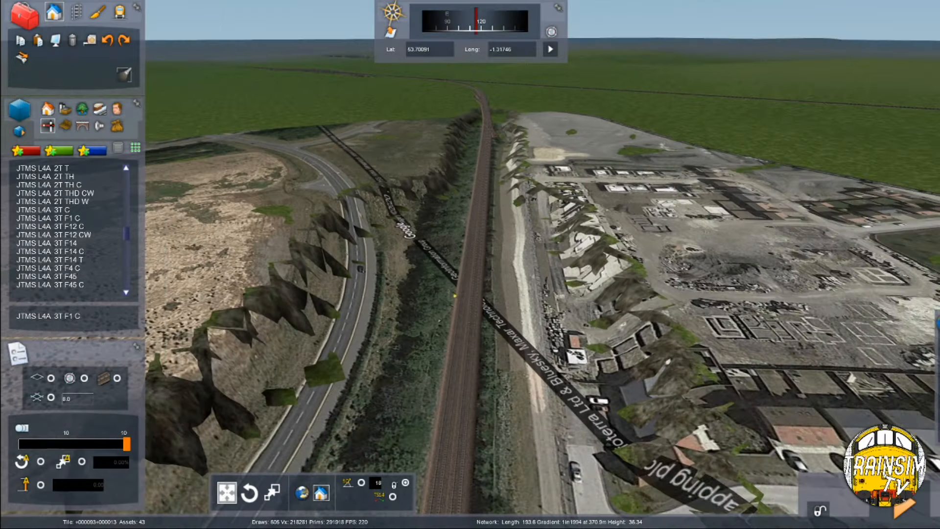
right_drag(320, 303, 377, 265)
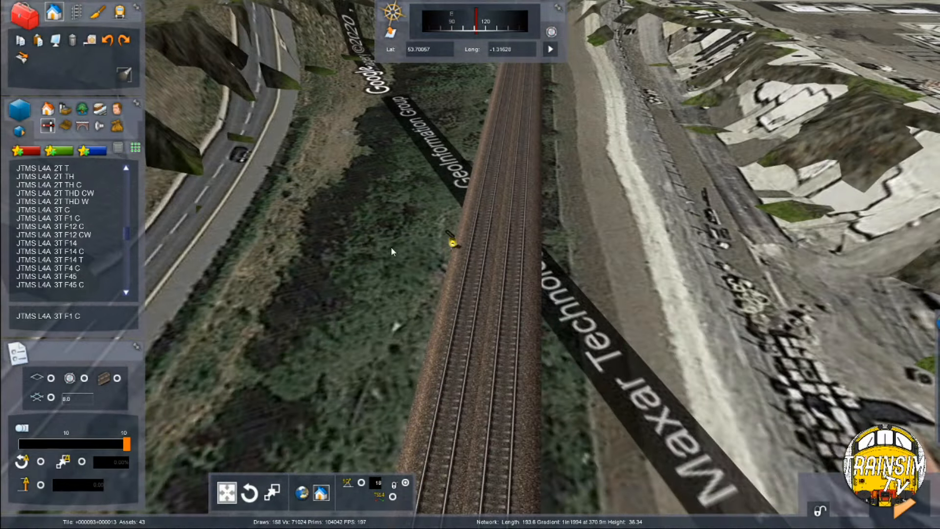
click(452, 238)
right_drag(454, 249, 470, 216)
key(Up)
drag(502, 217, 484, 229)
right_drag(484, 229, 467, 221)
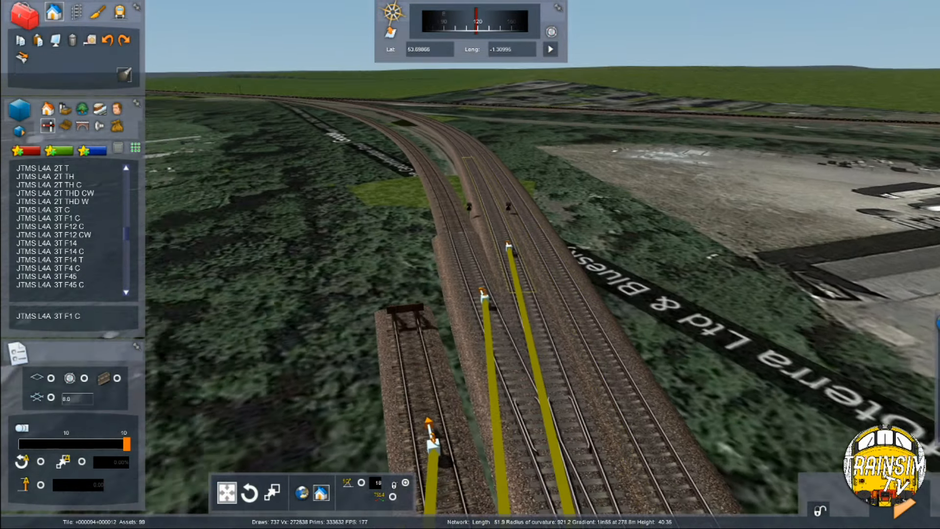
right_drag(485, 294, 486, 265)
key(Down)
right_drag(468, 319, 468, 275)
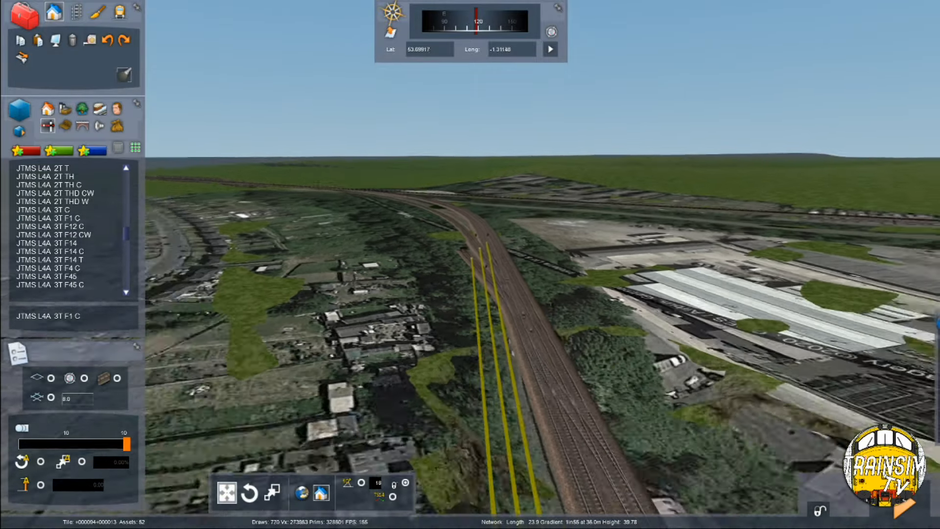
Open the new signal's properties and set its prefix to P and its number to 1039
key(Down)
key(Down)
right_drag(481, 279, 517, 367)
key(Up)
key(Up)
drag(500, 459, 482, 266)
key(Up)
right_drag(482, 268, 475, 355)
key(Down)
double_click(472, 189)
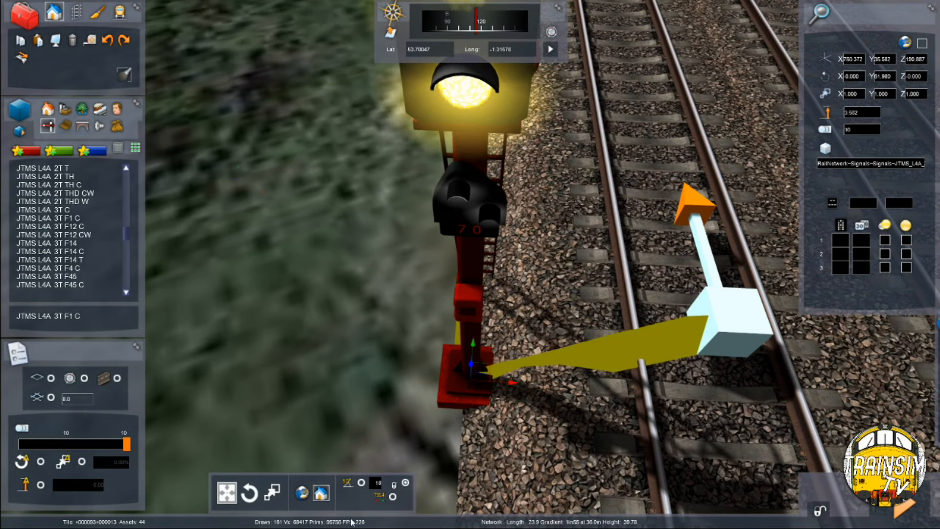
click(862, 204)
text(P)
click(888, 205)
text(10)
text(3-)
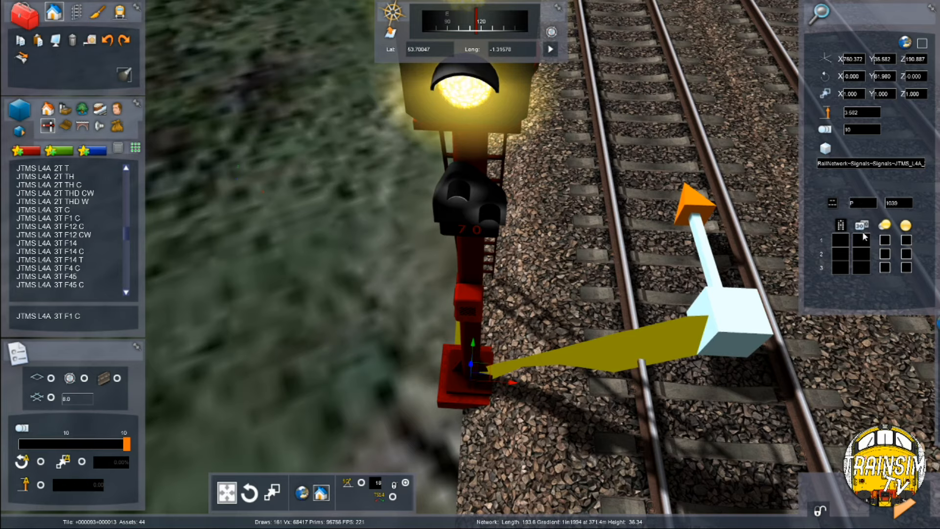
Give the signal's link 2 indication 1 and speed 15, and link 3 indication Y with its single yellow light option enabled
click(837, 243)
click(837, 252)
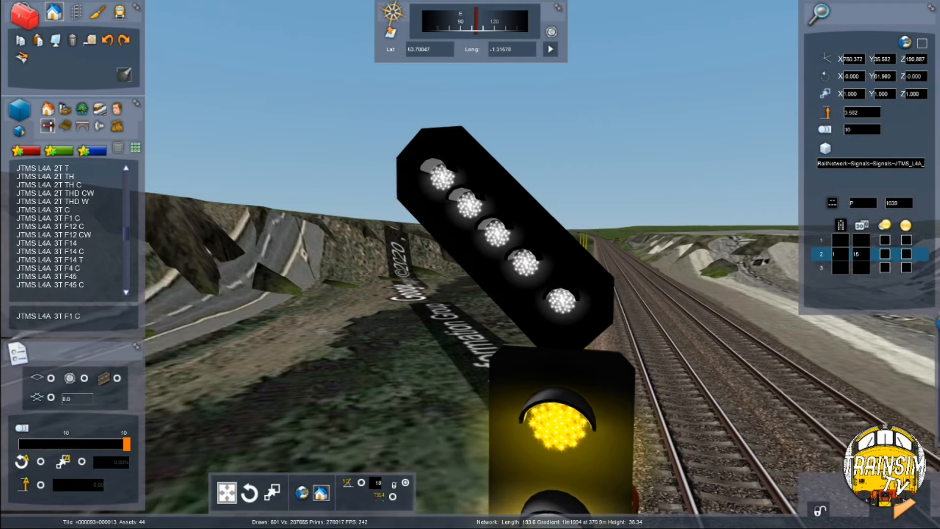
key(Down)
right_drag(666, 215, 679, 249)
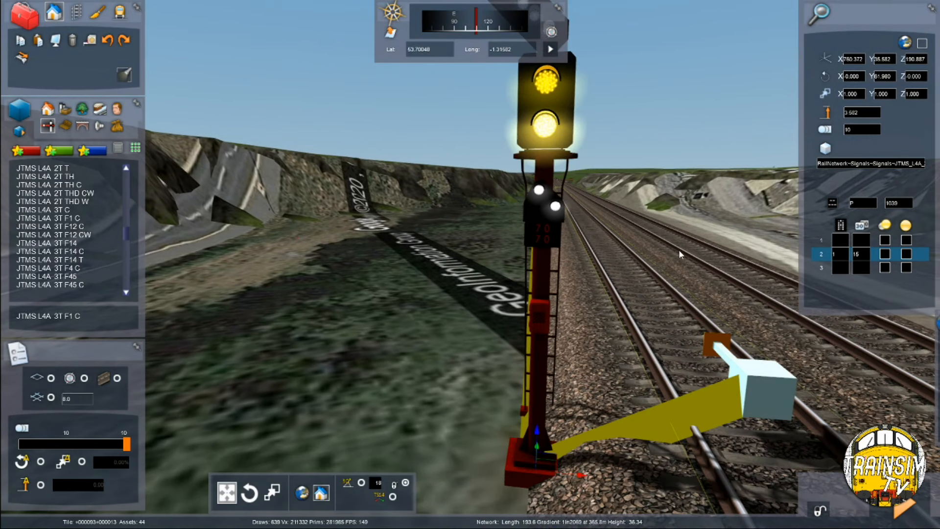
click(837, 268)
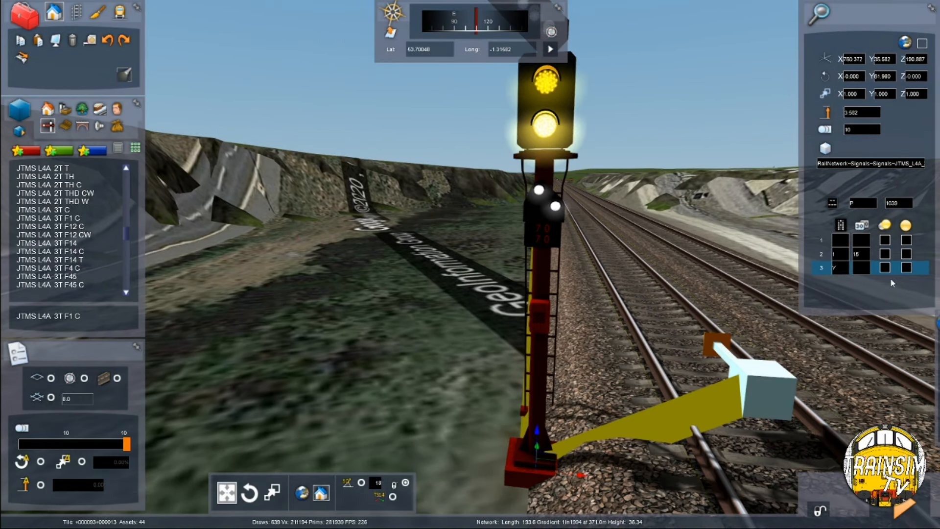
click(906, 267)
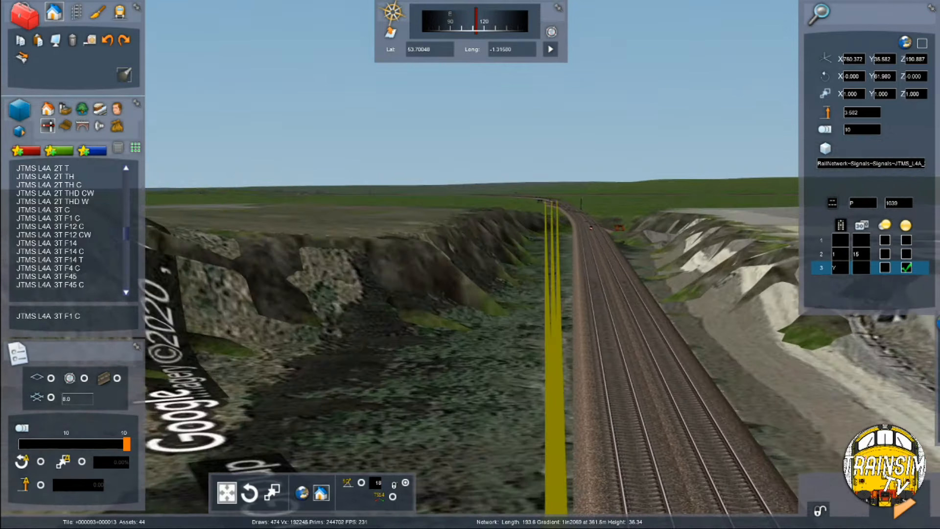
Place a JTMS TPWS TSS grid with its link between the rails beside signal P1039
right_drag(457, 320, 162, 216)
key(Left)
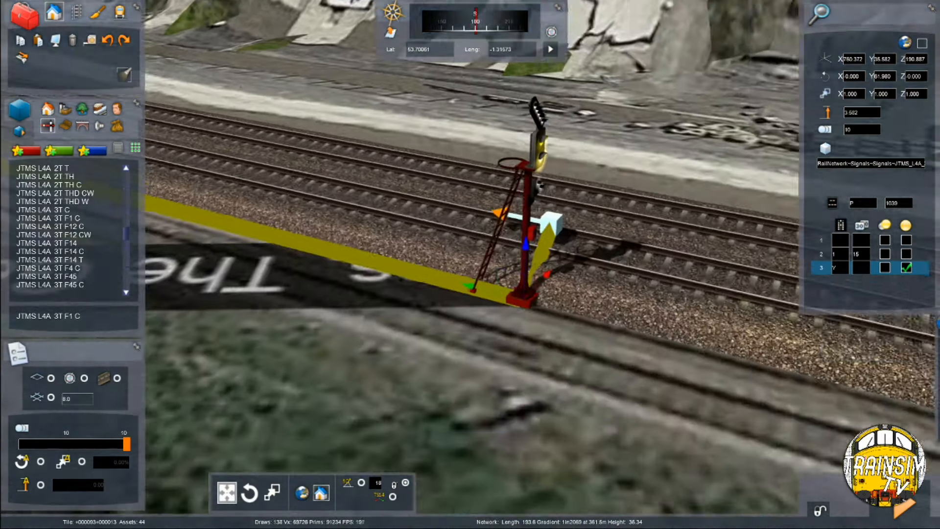
scroll(470, 264, up, 5)
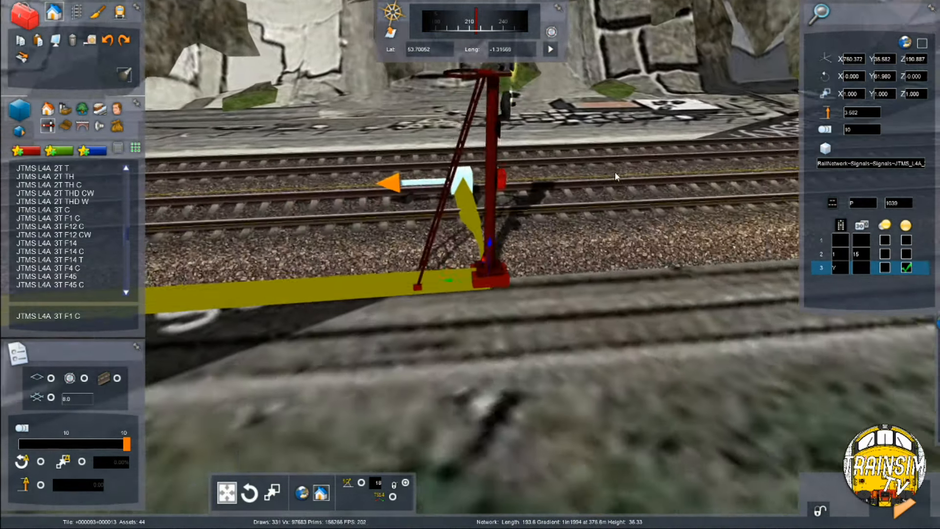
scroll(607, 160, up, 3)
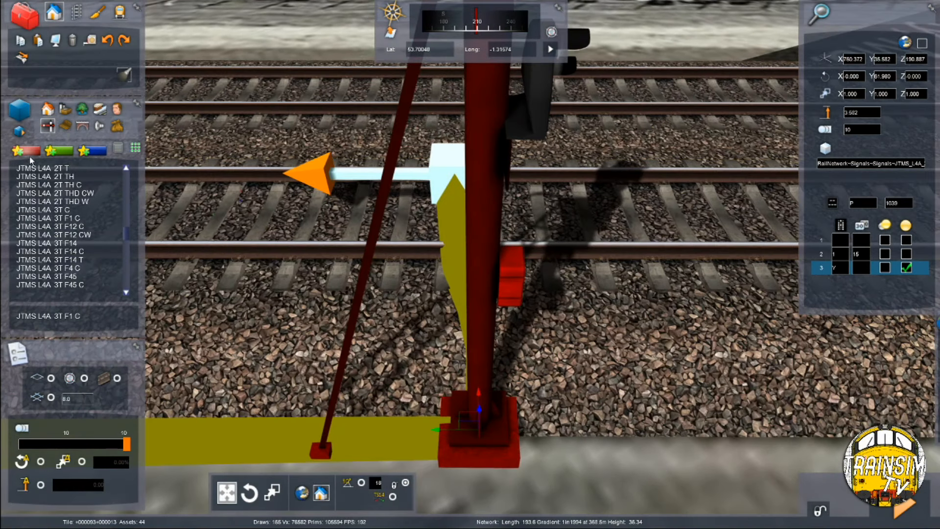
click(25, 150)
click(62, 175)
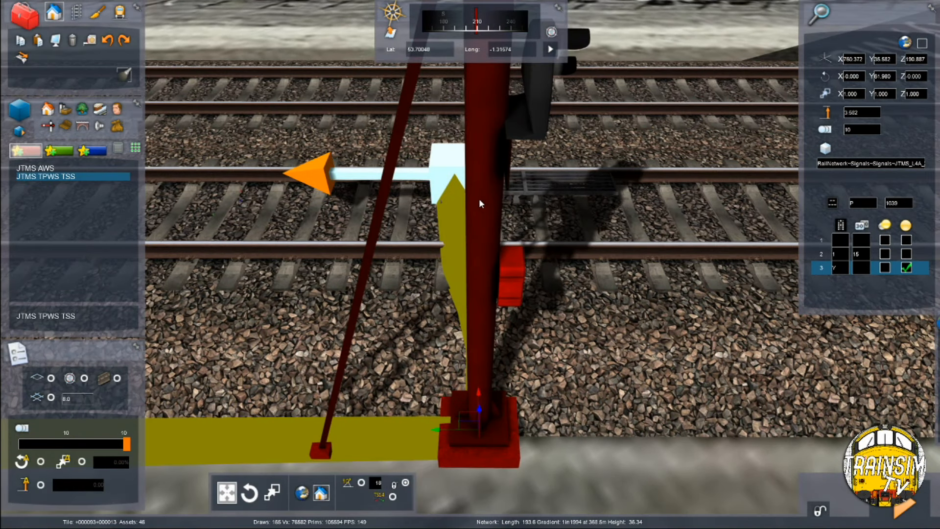
click(430, 201)
click(509, 189)
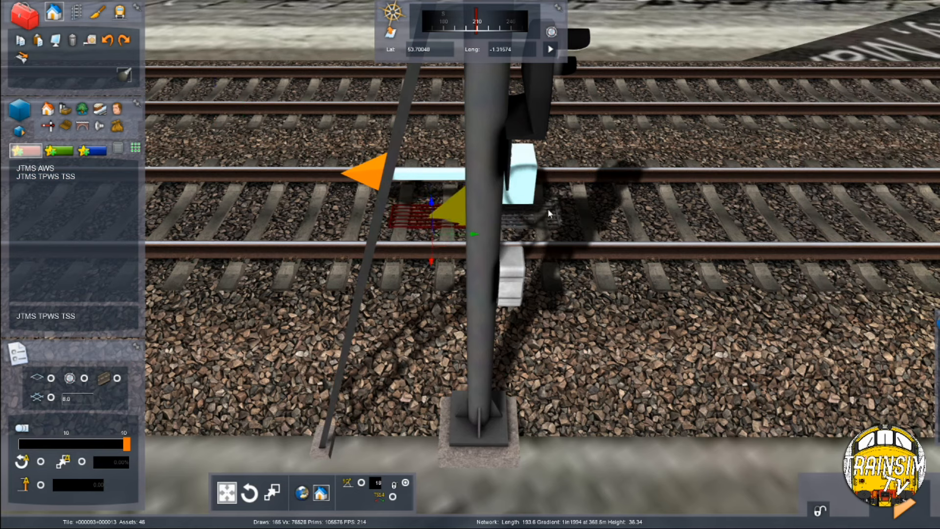
Measure about 179 m along the track from the TPWS grid to locate the AWS magnet position
click(73, 15)
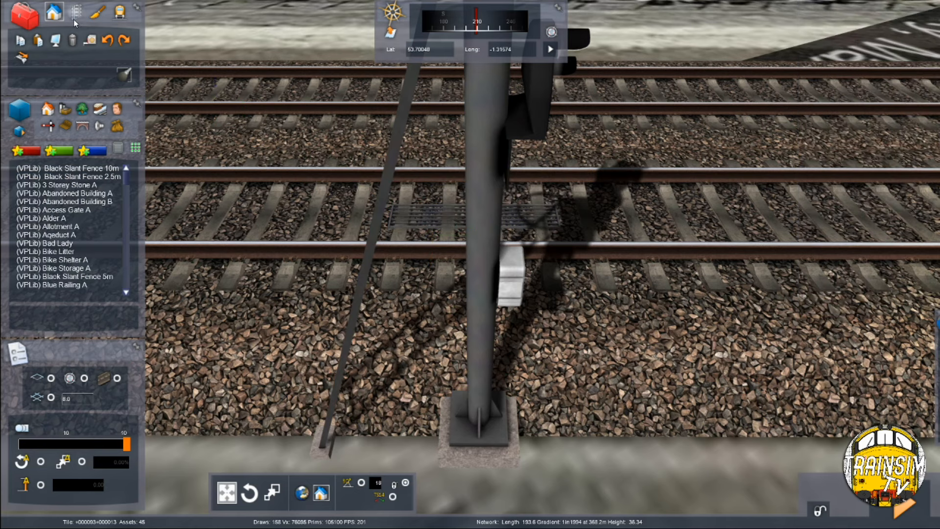
click(19, 59)
scroll(478, 166, down, 5)
right_drag(478, 166, 470, 210)
key(Right)
right_drag(472, 352, 514, 387)
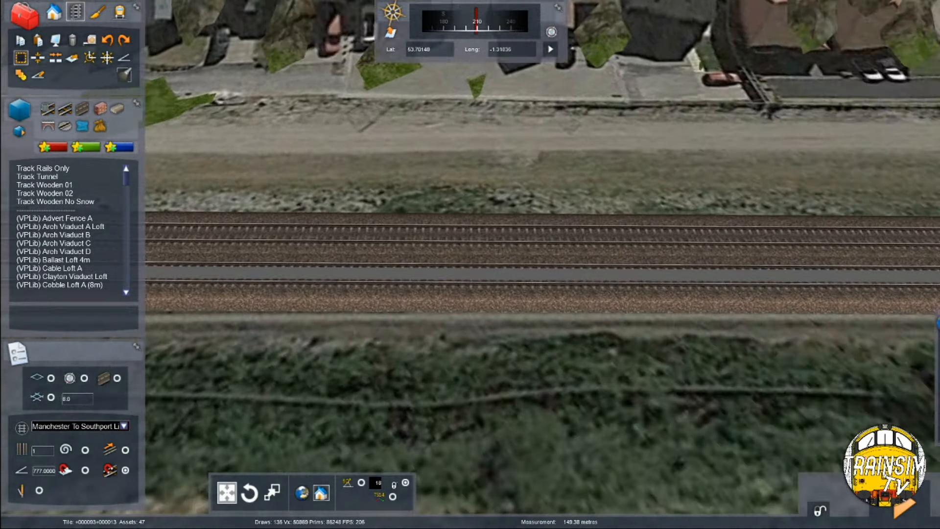
key(Left)
scroll(429, 266, up, 5)
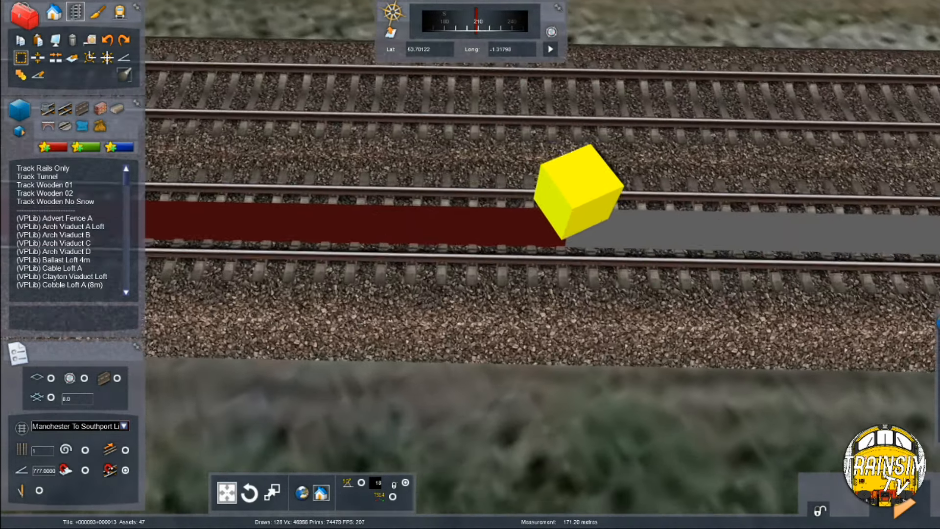
scroll(494, 231, up, 4)
key(Right)
key(Left)
right_drag(494, 231, 491, 231)
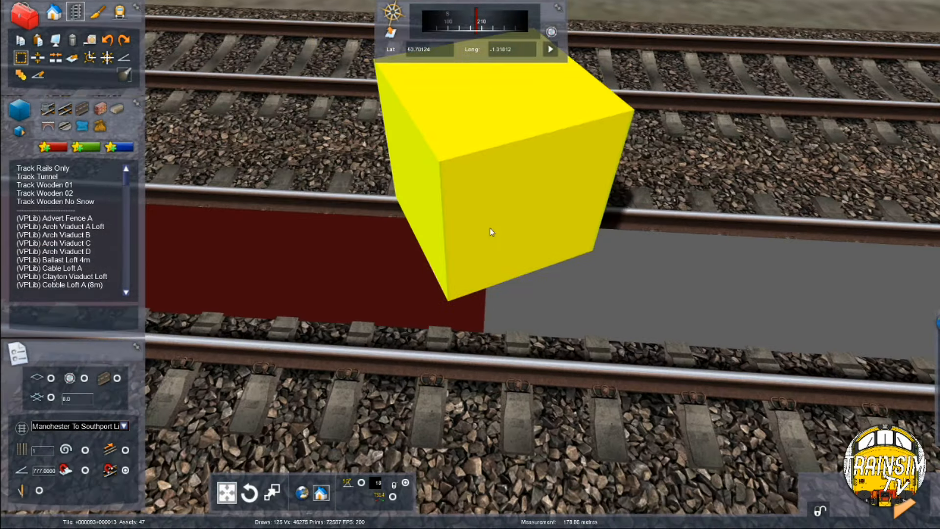
key(Up)
click(527, 249)
key(Down)
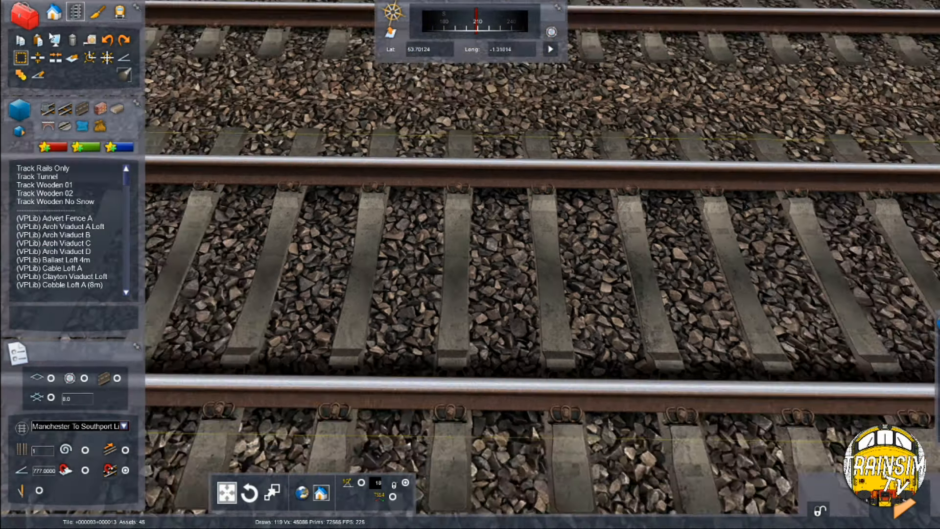
Place a JTMS AWS magnet and its link between the rails at the measured point
click(54, 14)
click(25, 149)
click(35, 167)
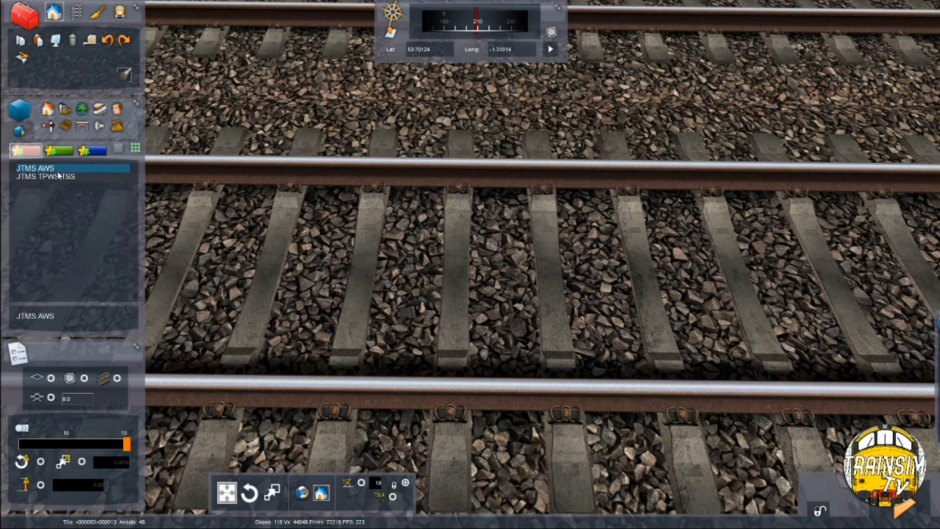
click(561, 272)
click(468, 246)
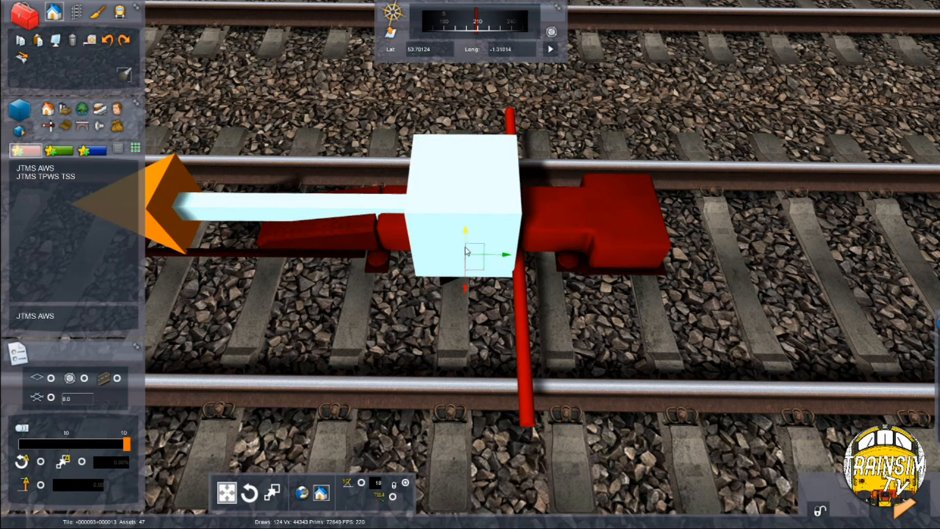
Rotate the AWS magnet half a turn, keeping it aligned and centred between the rails
click(249, 492)
drag(461, 287, 717, 268)
scroll(717, 266, down, 5)
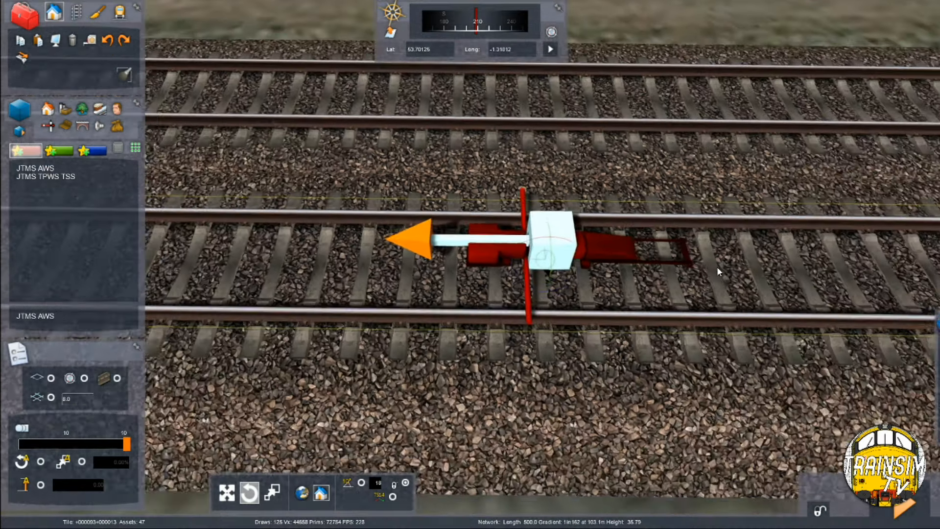
scroll(702, 265, up, 3)
key(h)
key(h)
key(h)
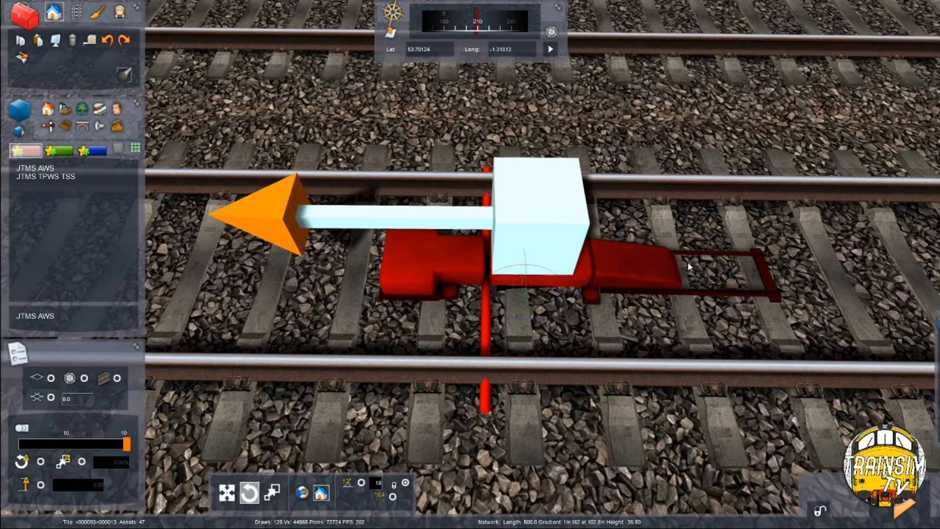
click(685, 261)
click(686, 260)
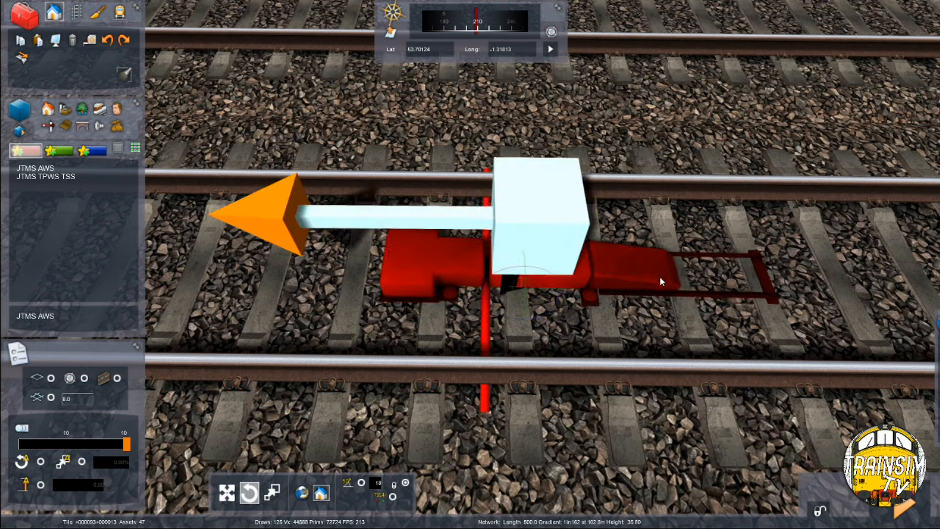
click(615, 256)
Save the changes to the route
key(ctrl+s)
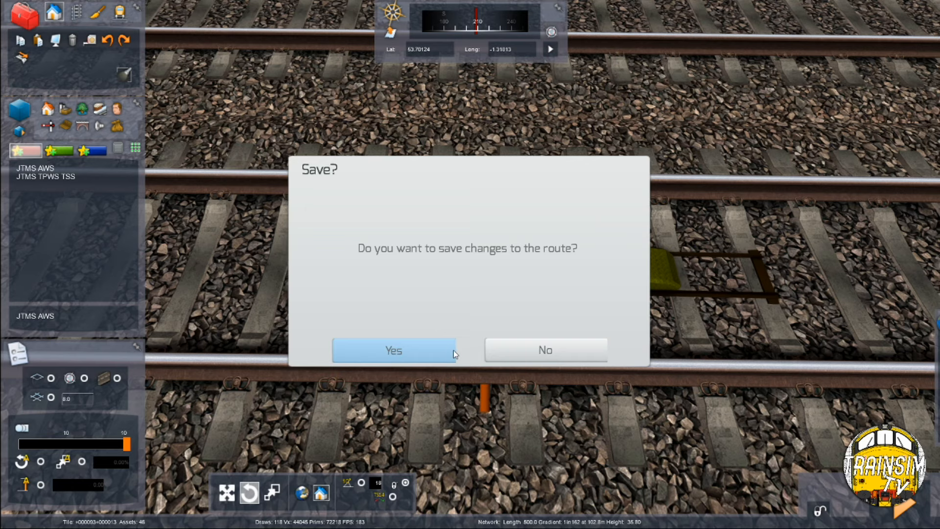
click(537, 354)
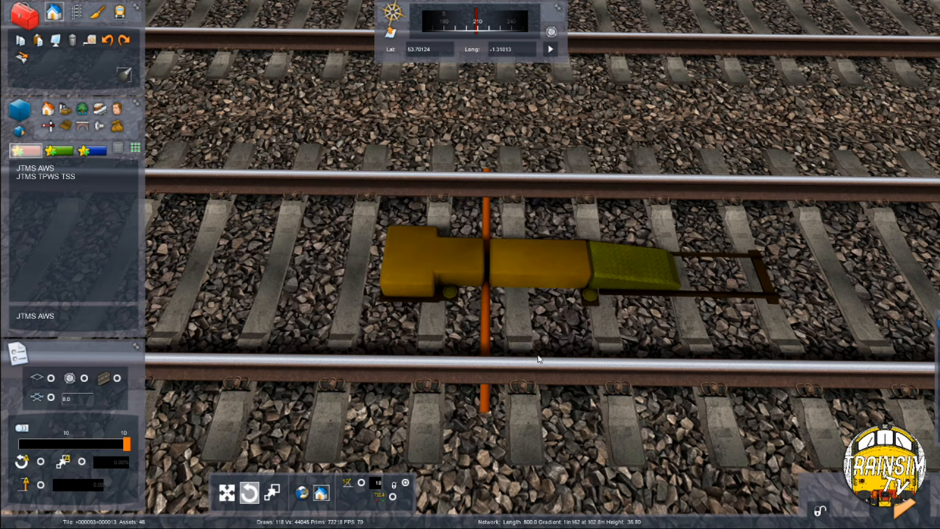
scroll(538, 354, down, 3)
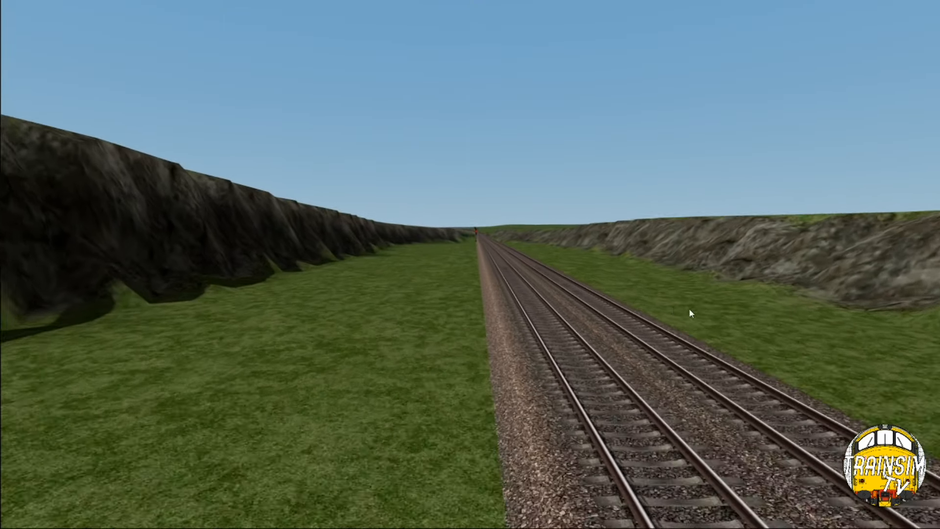
Examine the 2D route map along the line and around the P-numbered signals at the junction near P1039
scroll(689, 307, down, 5)
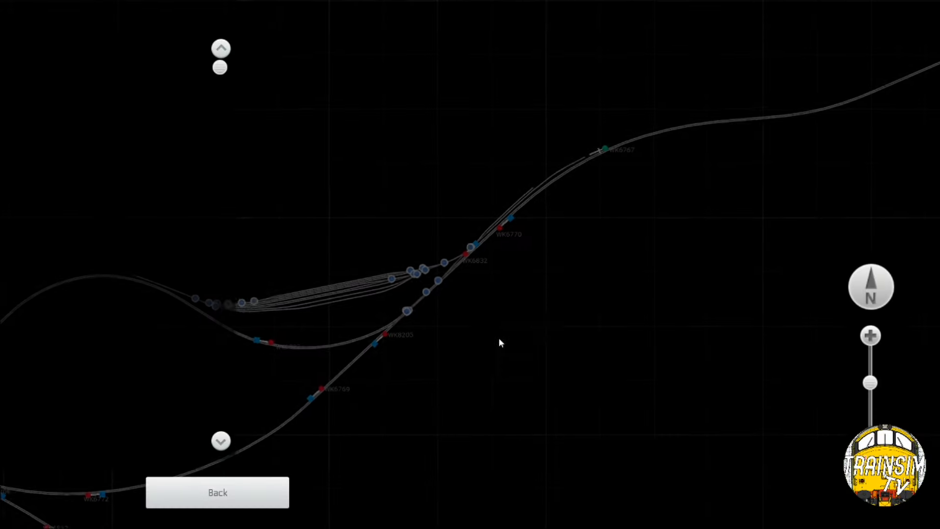
scroll(499, 340, down, 5)
scroll(389, 356, up, 5)
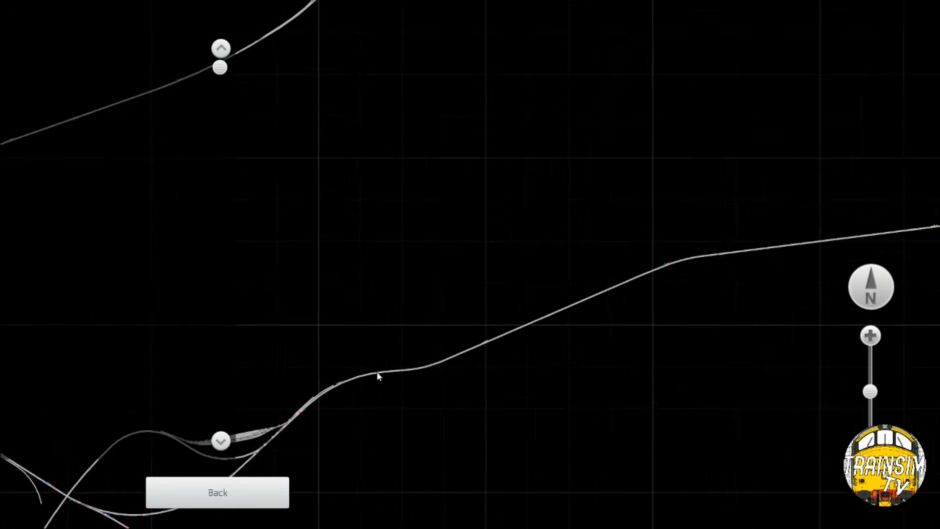
scroll(778, 211, down, 1)
drag(745, 208, 656, 253)
drag(920, 208, 546, 291)
drag(771, 239, 518, 298)
drag(931, 218, 613, 260)
drag(890, 210, 753, 262)
drag(555, 146, 568, 257)
scroll(439, 148, up, 2)
drag(467, 82, 494, 135)
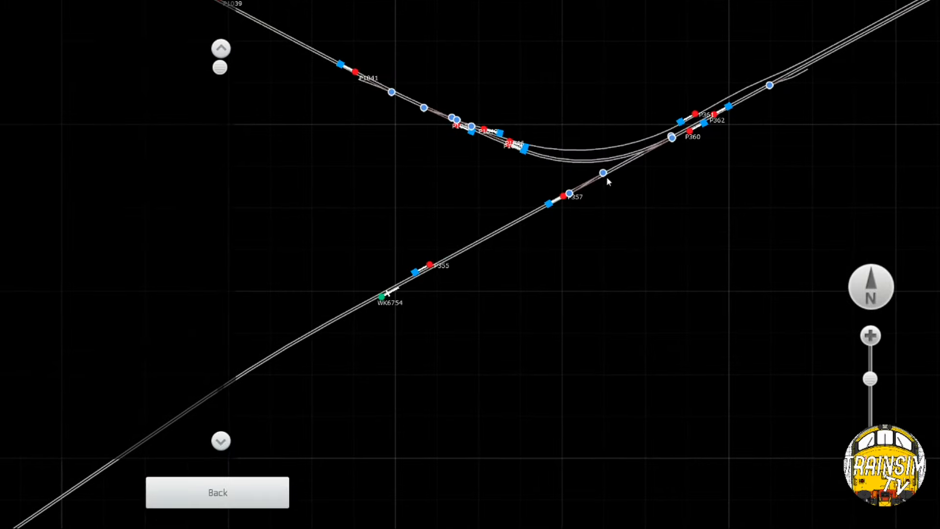
drag(576, 142, 640, 241)
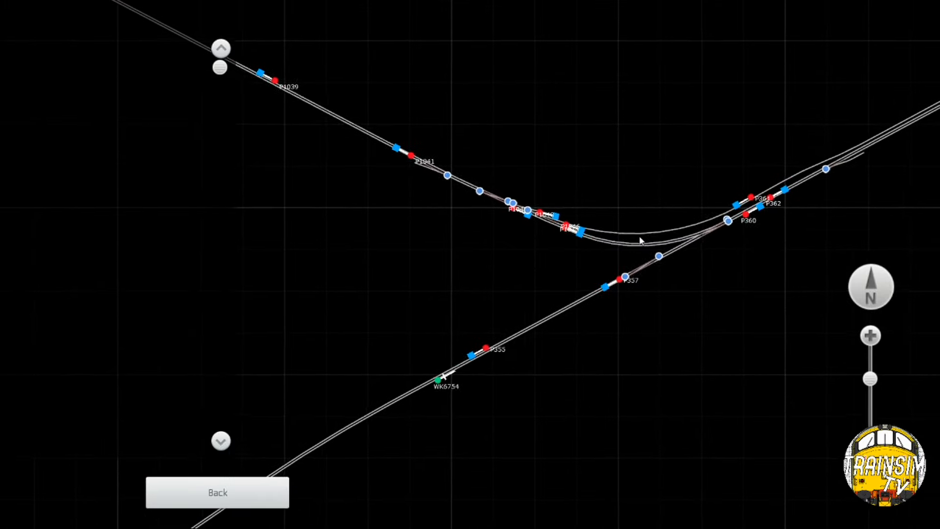
Examine the 2D map of the junction curves between signals P1041, P357 and P362
scroll(633, 249, down, 2)
scroll(632, 249, up, 2)
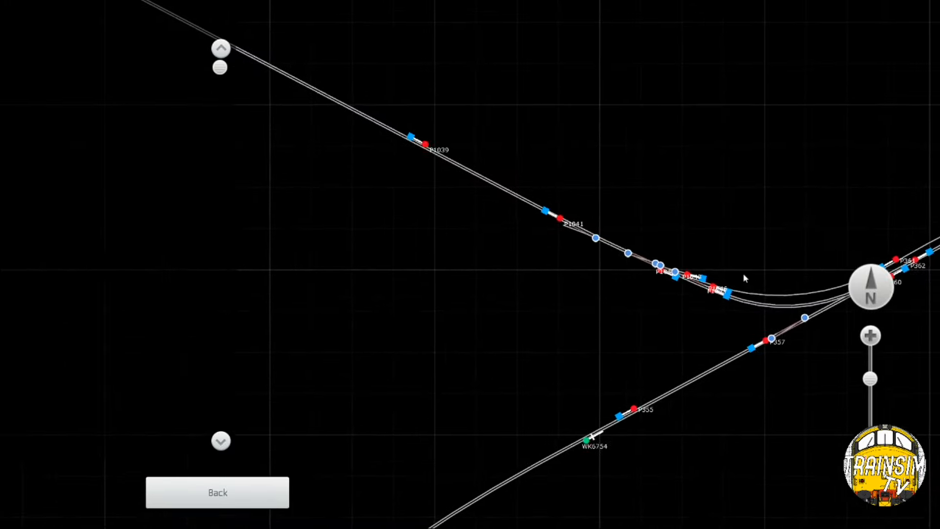
scroll(685, 282, up, 2)
scroll(285, 216, down, 2)
drag(285, 217, 500, 273)
scroll(490, 189, down, 1)
drag(490, 188, 635, 307)
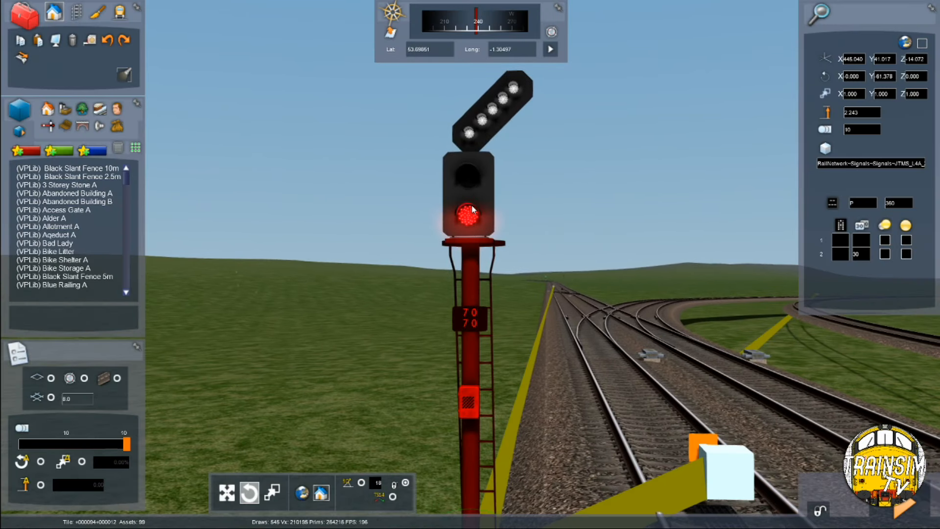
Set the route indicator value for link 2 of signal P360 to 4 and inspect its feather at the junction
text(4)
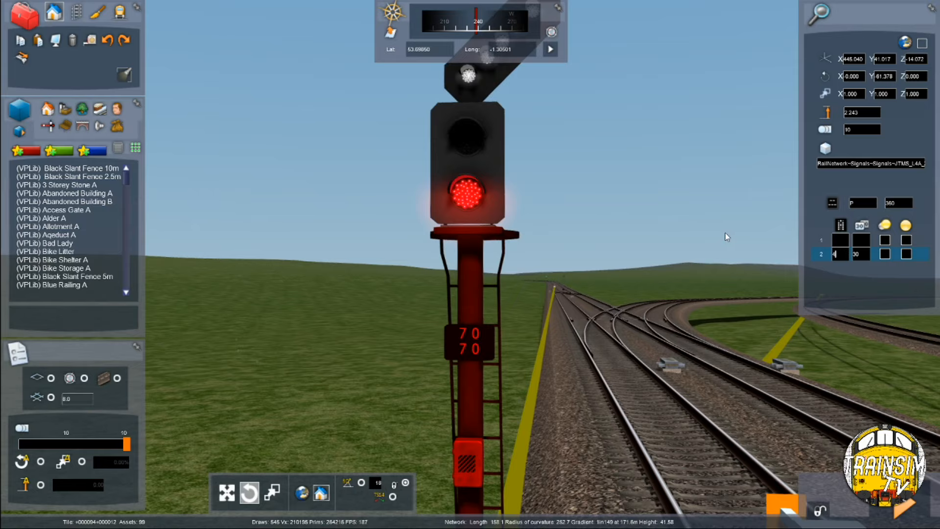
key(BackSpace)
text(4)
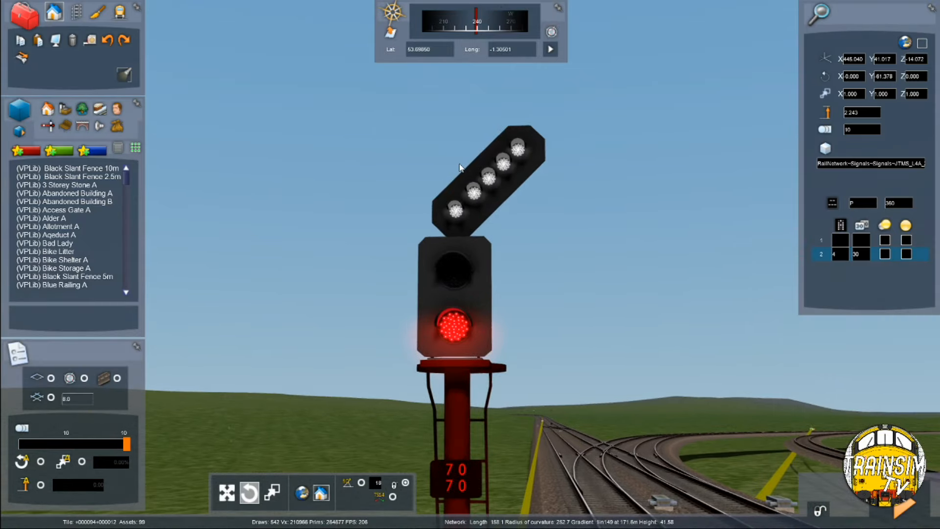
right_drag(367, 215, 399, 250)
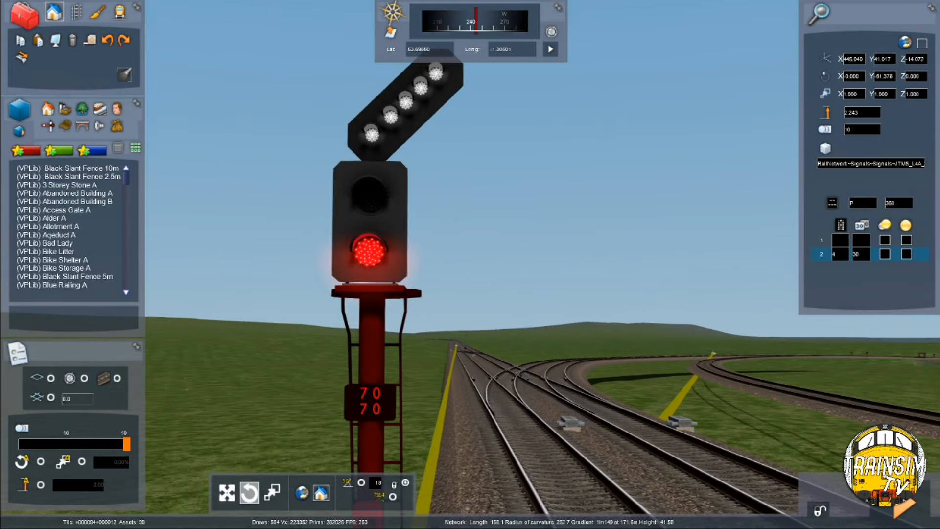
right_drag(702, 205, 700, 196)
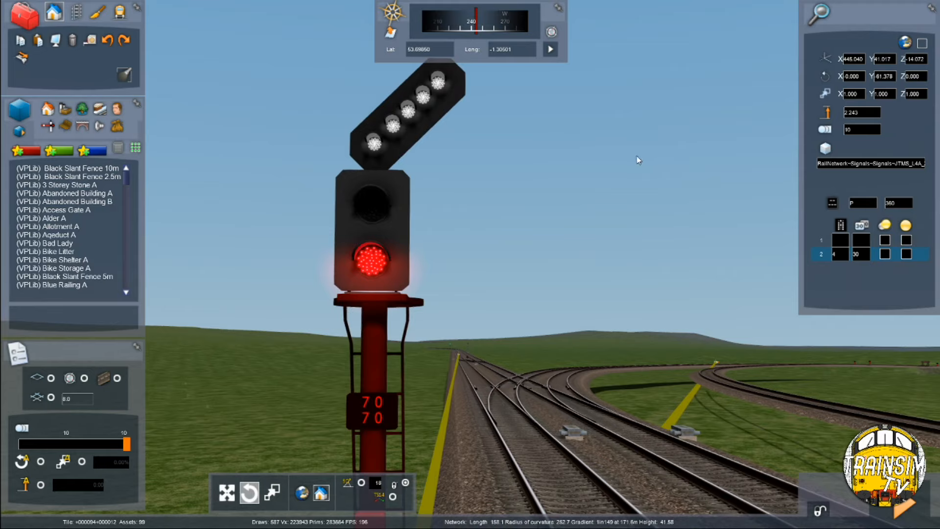
Deselect signal P360, leave the route editor and save the changes to the route
click(480, 200)
click(904, 508)
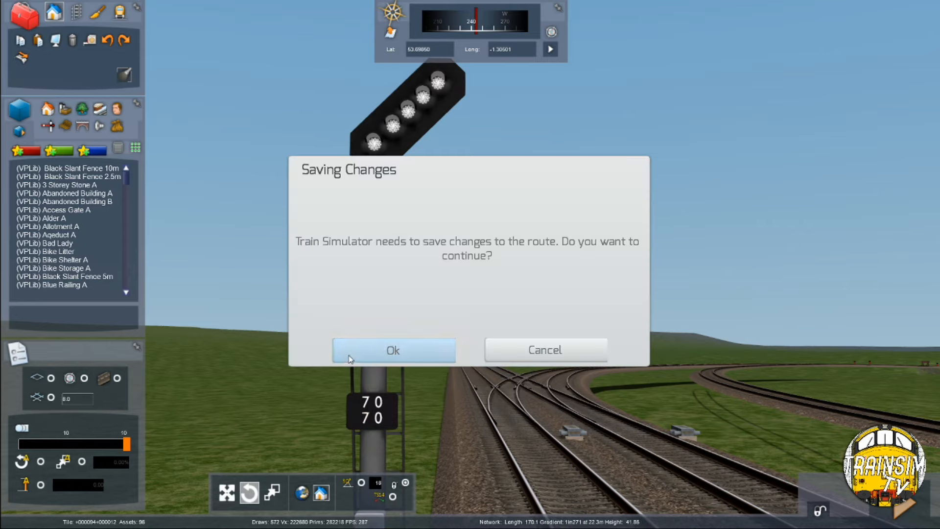
click(392, 348)
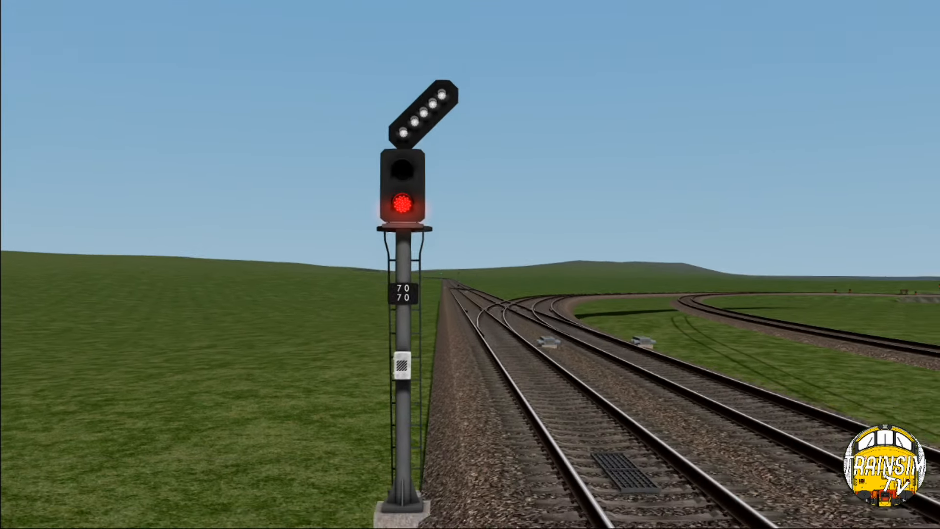
Inspect the feathered junction signal and the signals along the neighbouring tracks in the simulation view
right_drag(656, 286, 655, 301)
key(Down)
right_drag(466, 274, 472, 291)
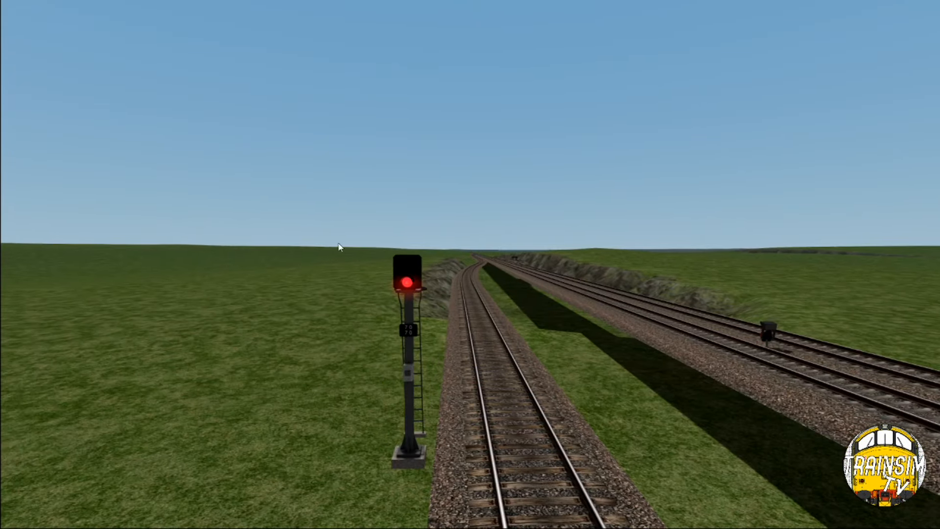
key(Up)
key(Up)
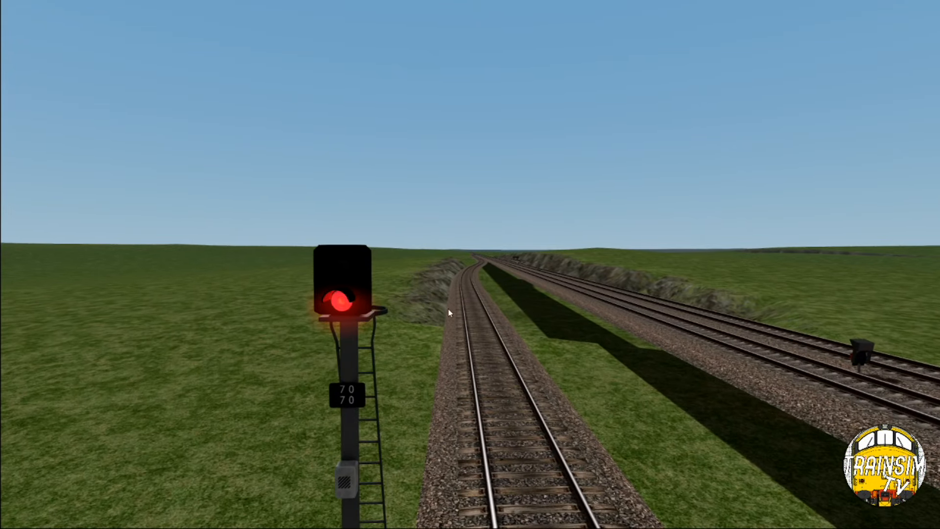
key(Right)
key(Up)
key(Right)
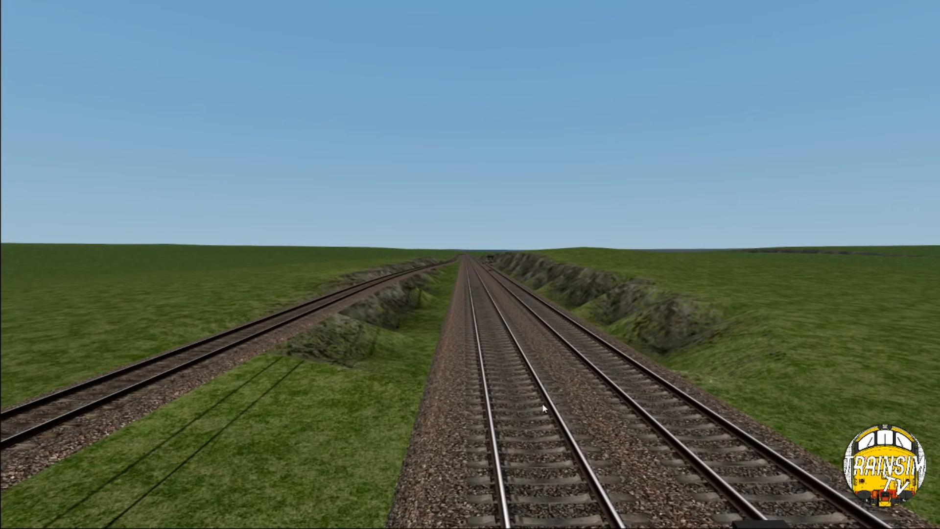